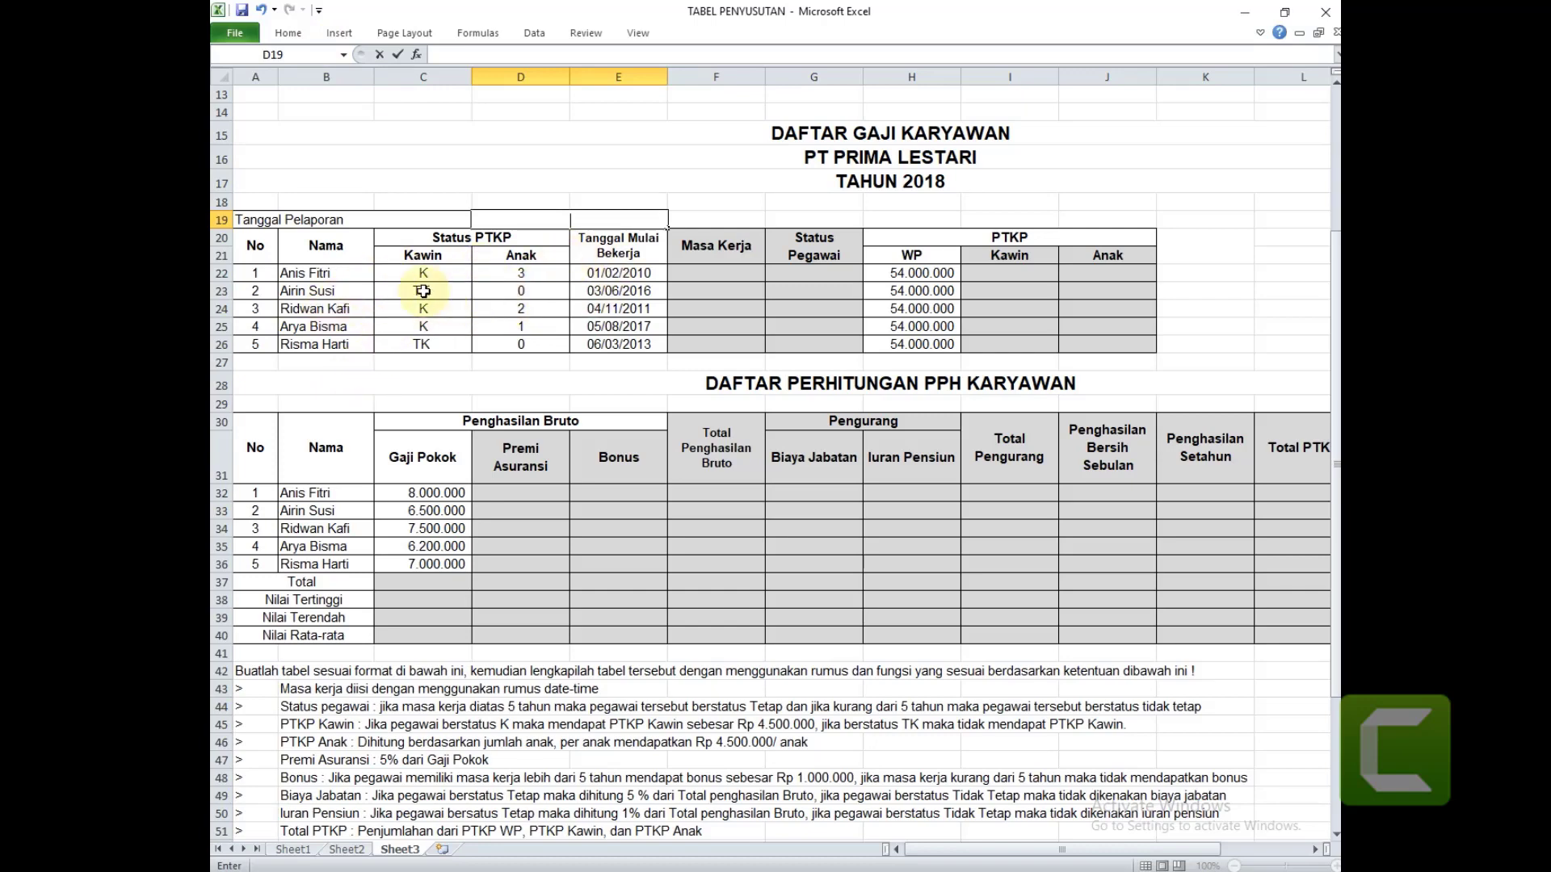
Widen column B, which holds the employee names, slightly.
{"action": "left_click", "coordinate": [369, 77]}
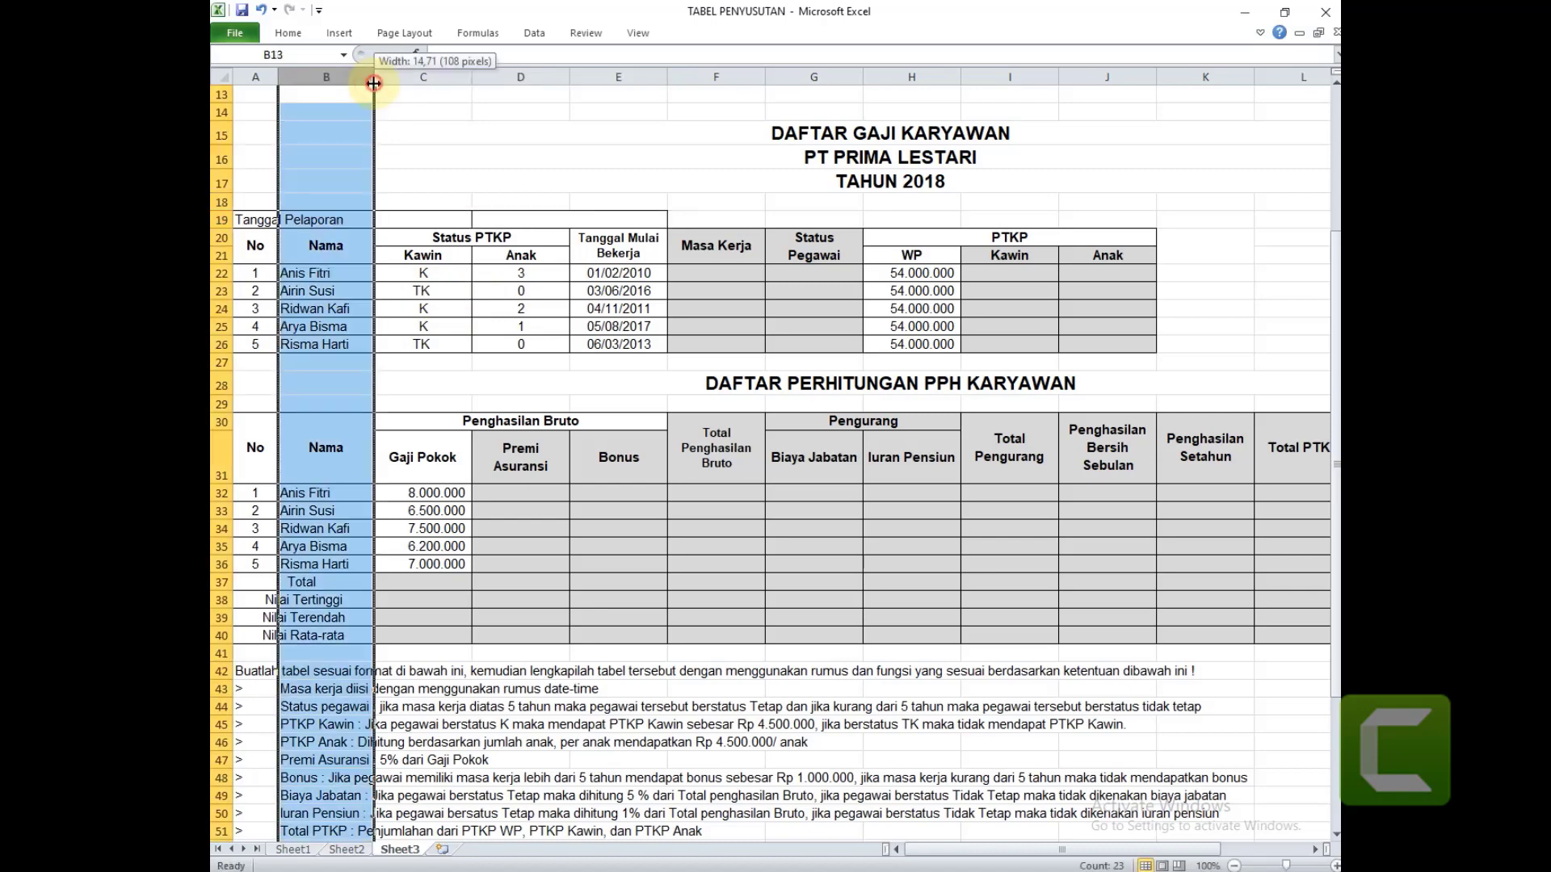
{"action": "left_click_drag", "start_coordinate": [374, 83], "coordinate": [386, 83]}
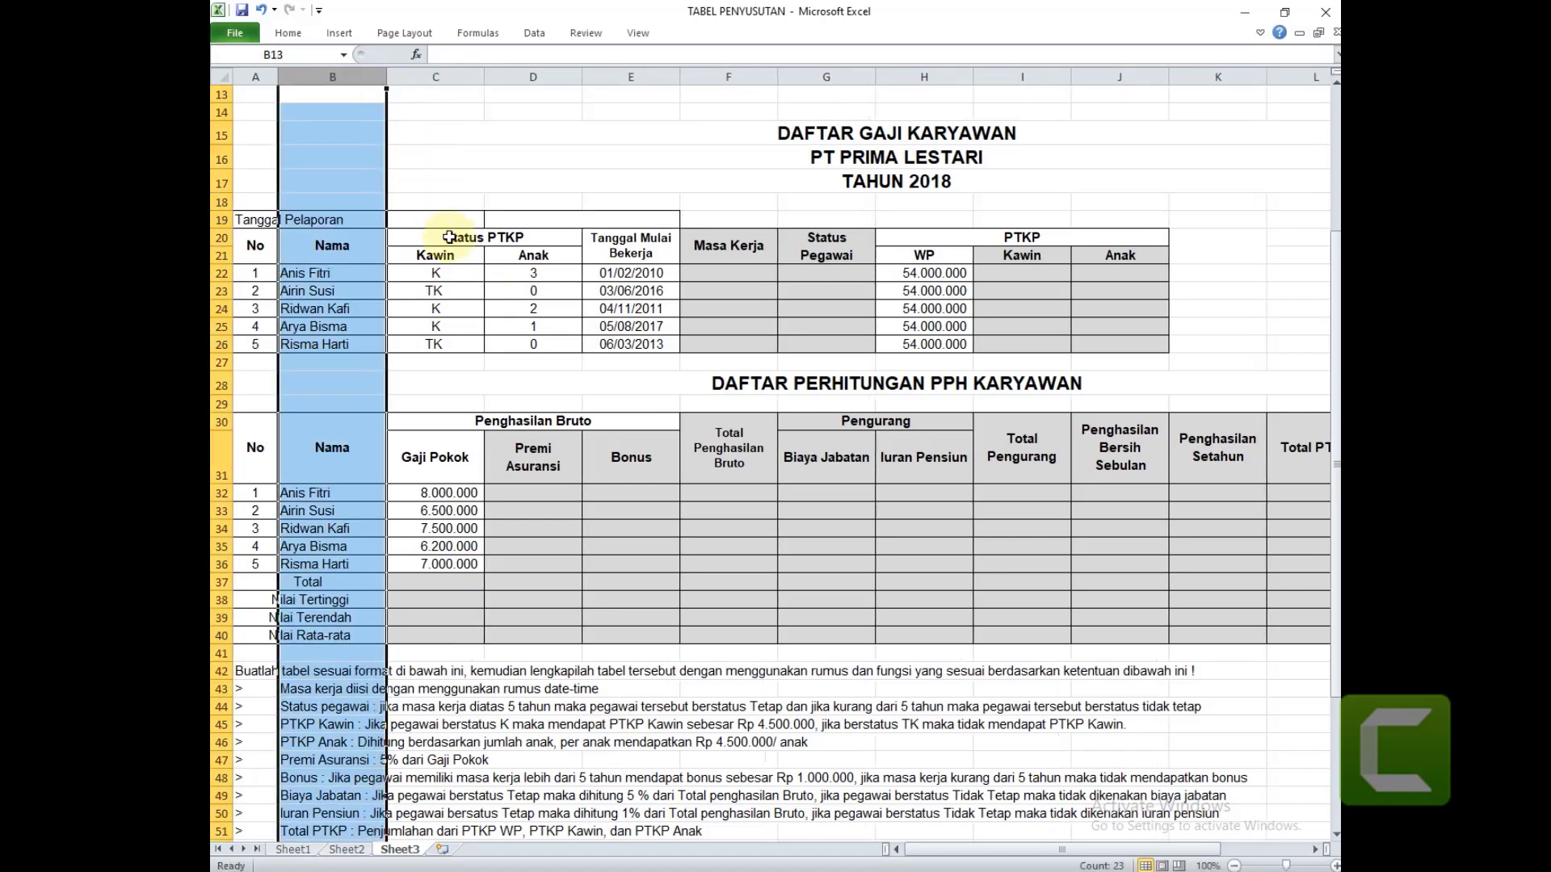
{"action": "left_click", "coordinate": [449, 236]}
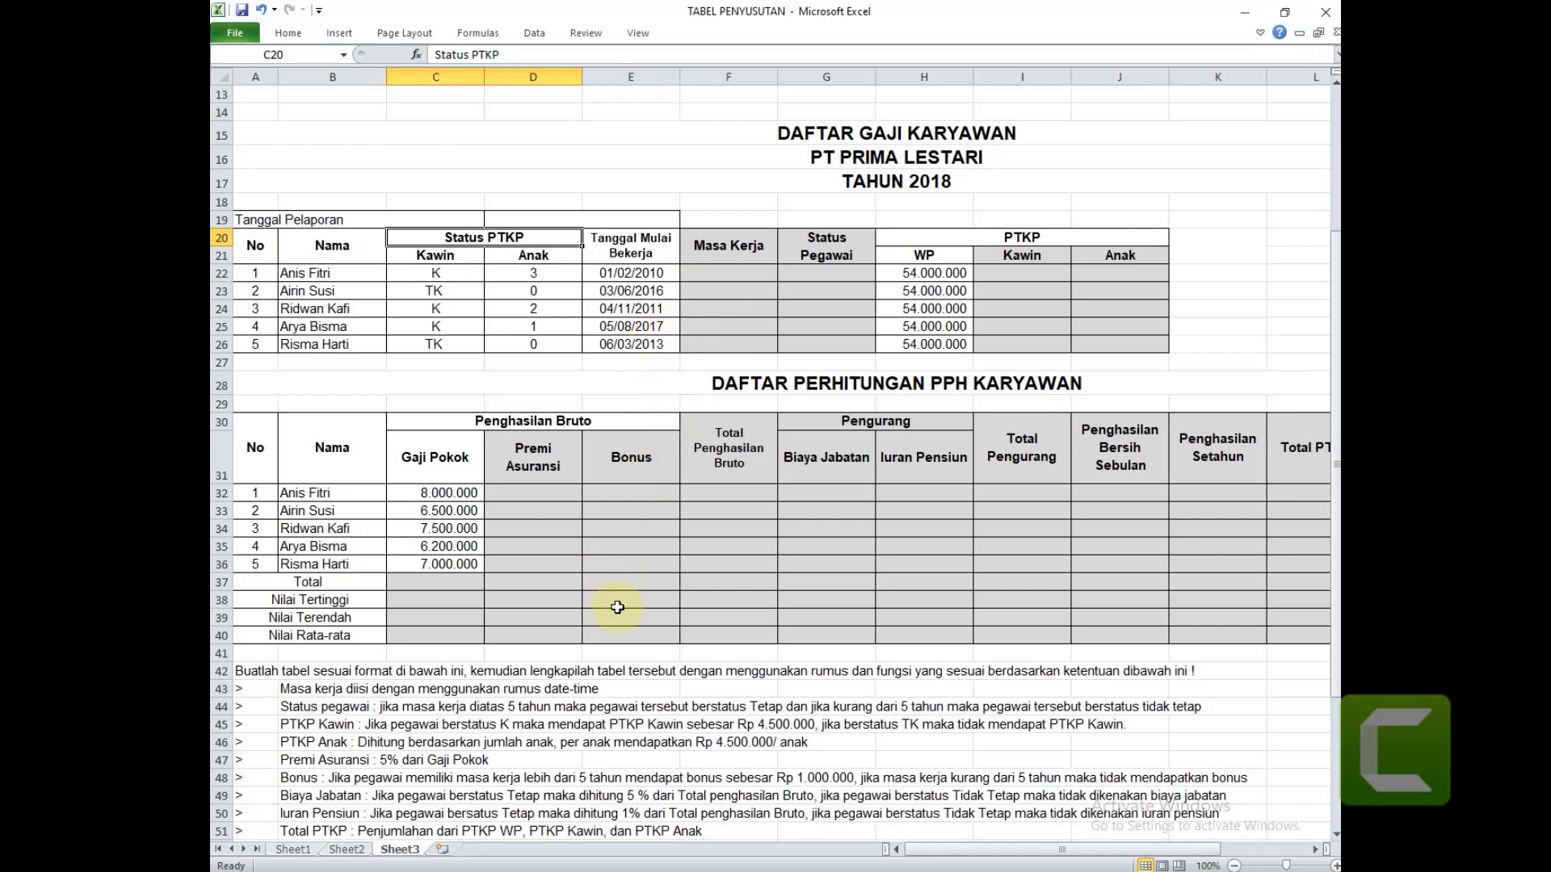
Enter =YEARFRAC(E22;$D$19) in F22 to calculate the first employee's Masa Kerja, with an absolute reference to the reporting date.
{"action": "left_click", "coordinate": [727, 272]}
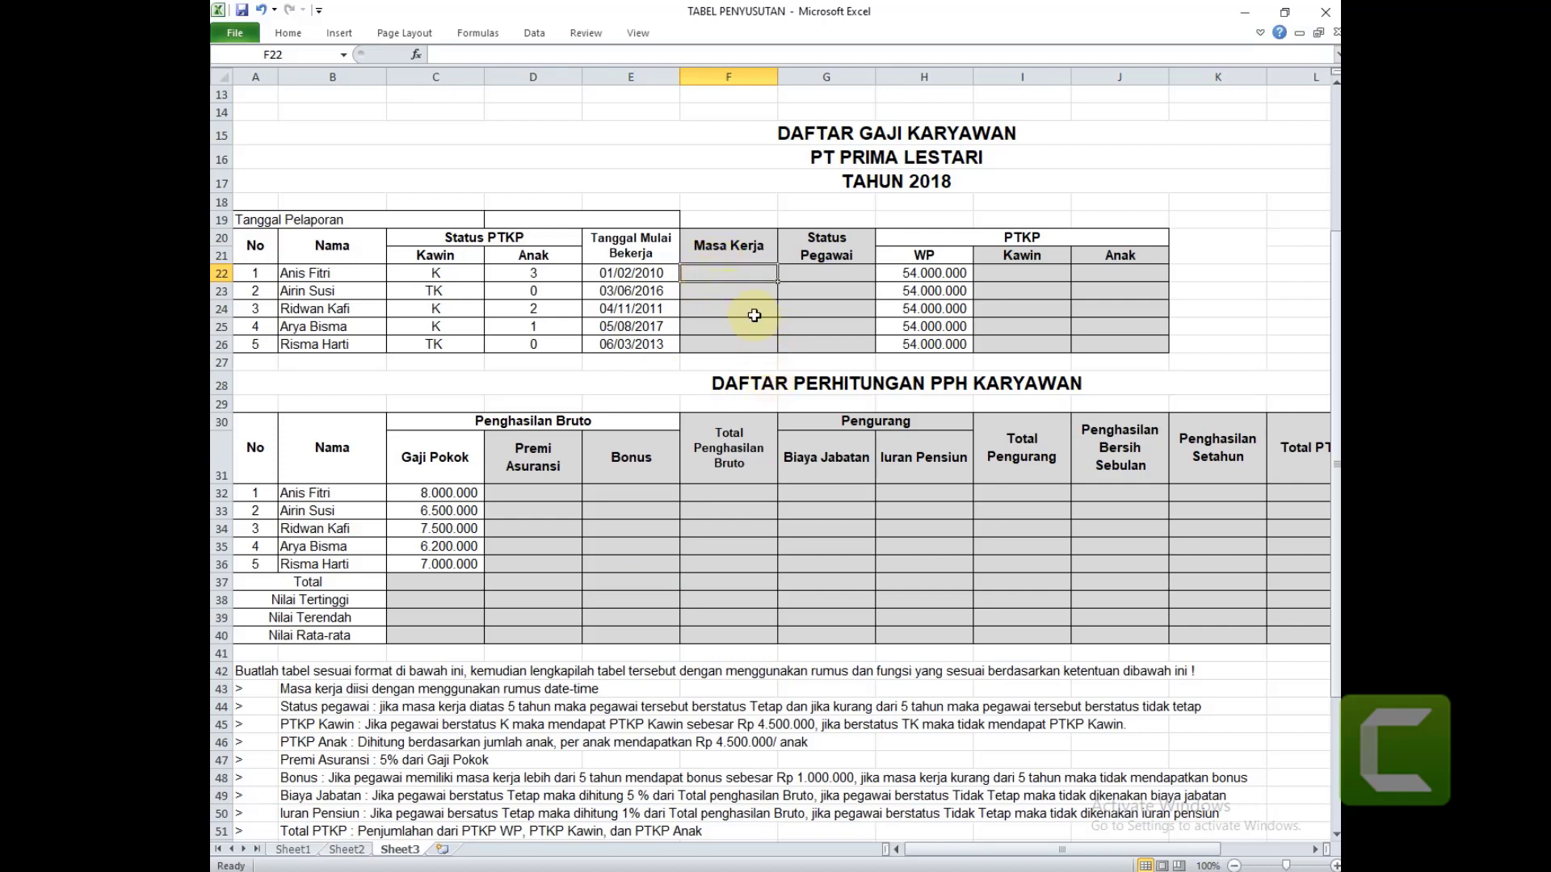
{"action": "left_click", "coordinate": [737, 277]}
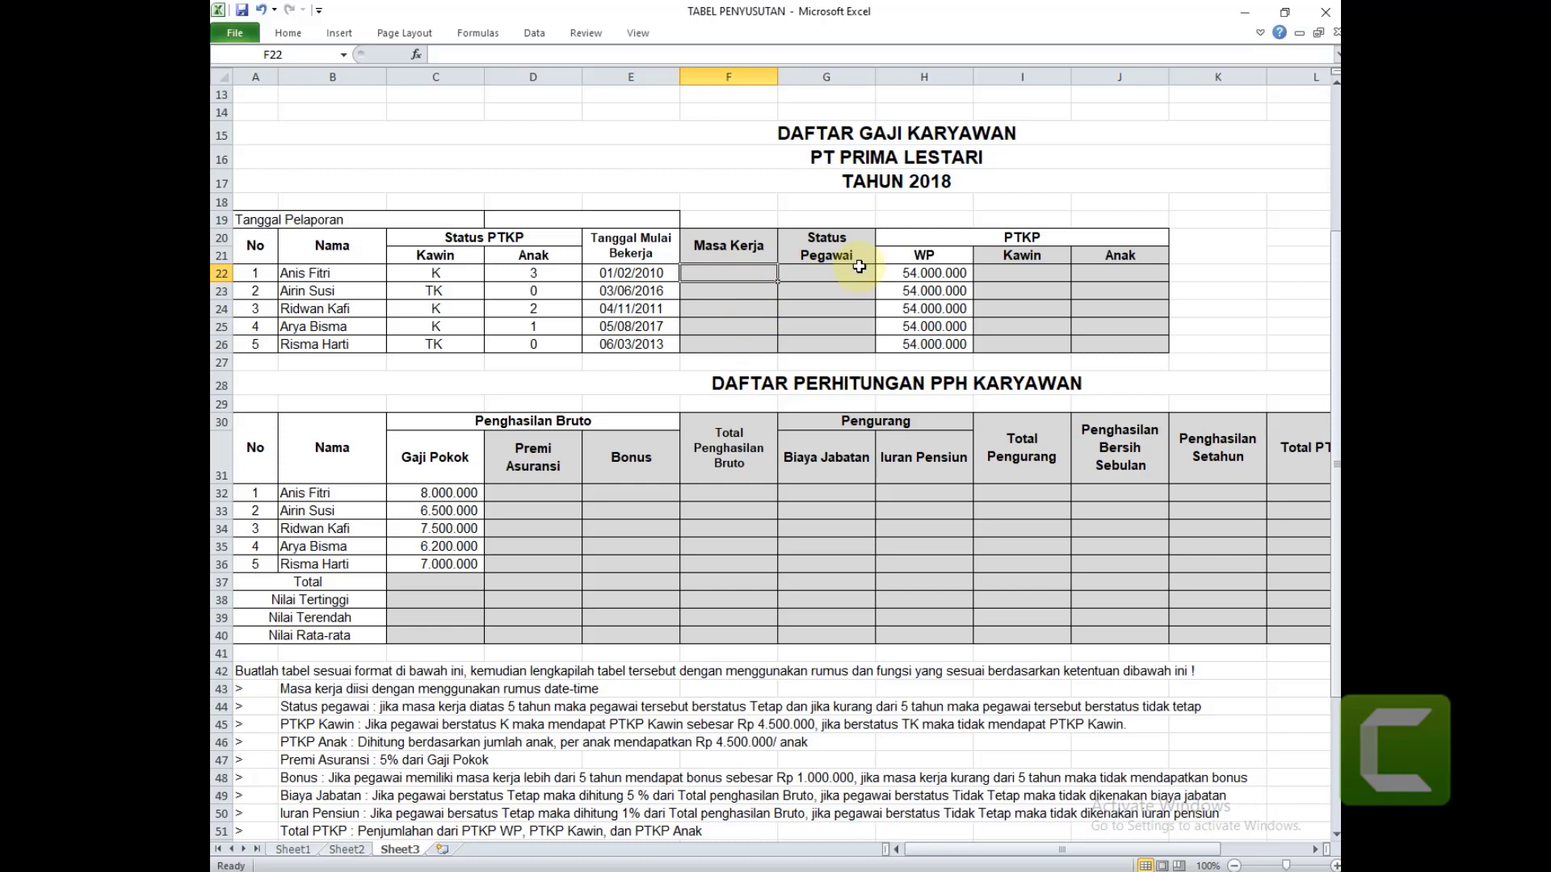
{"action": "type", "text": "="}
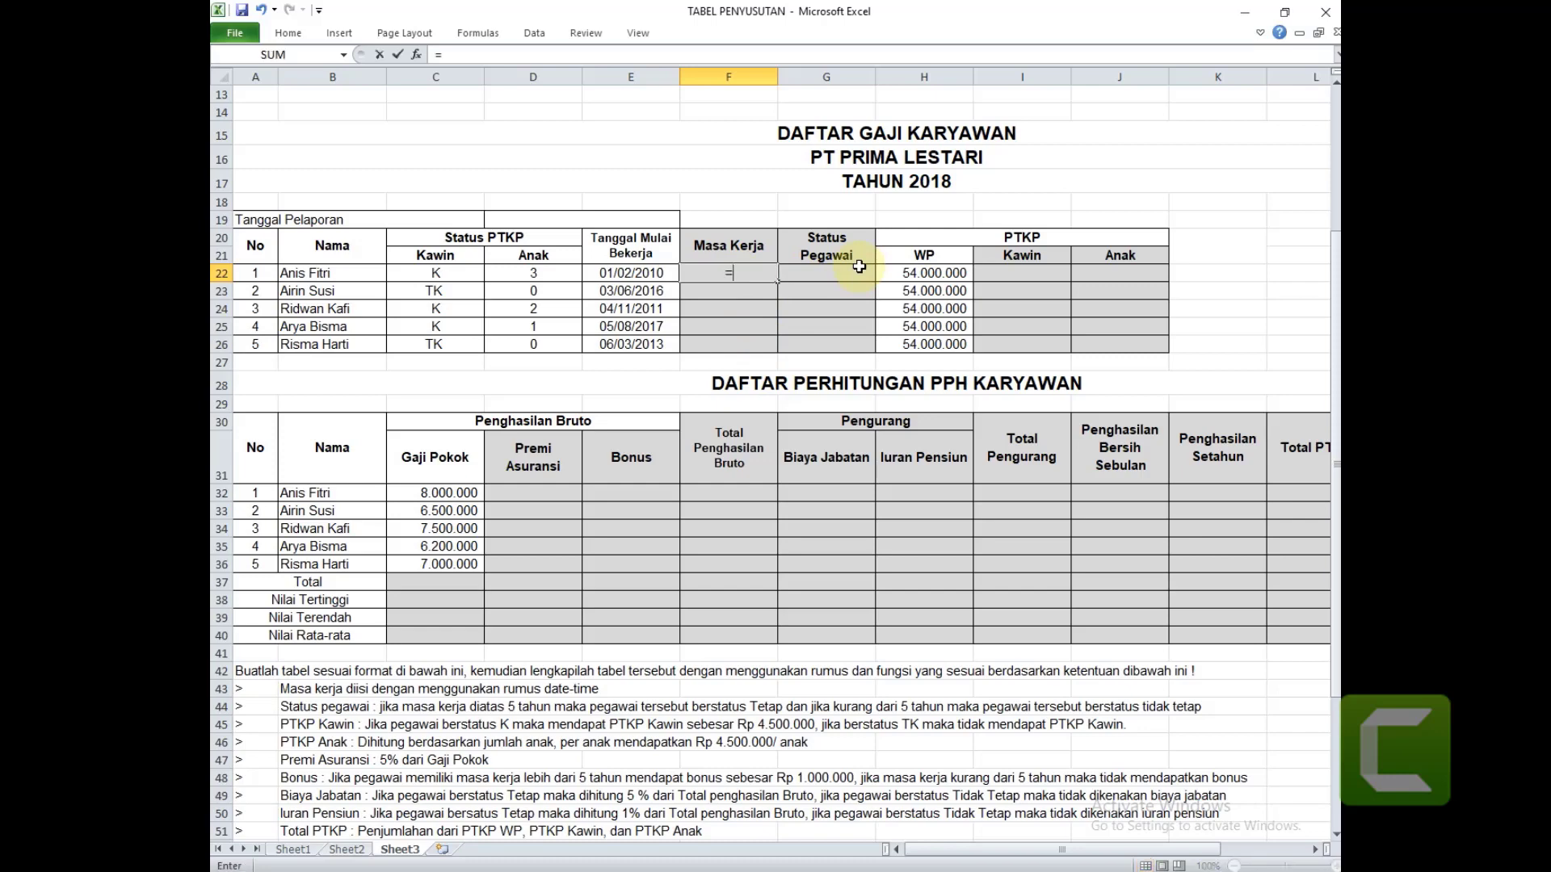
{"action": "type", "text": "year"}
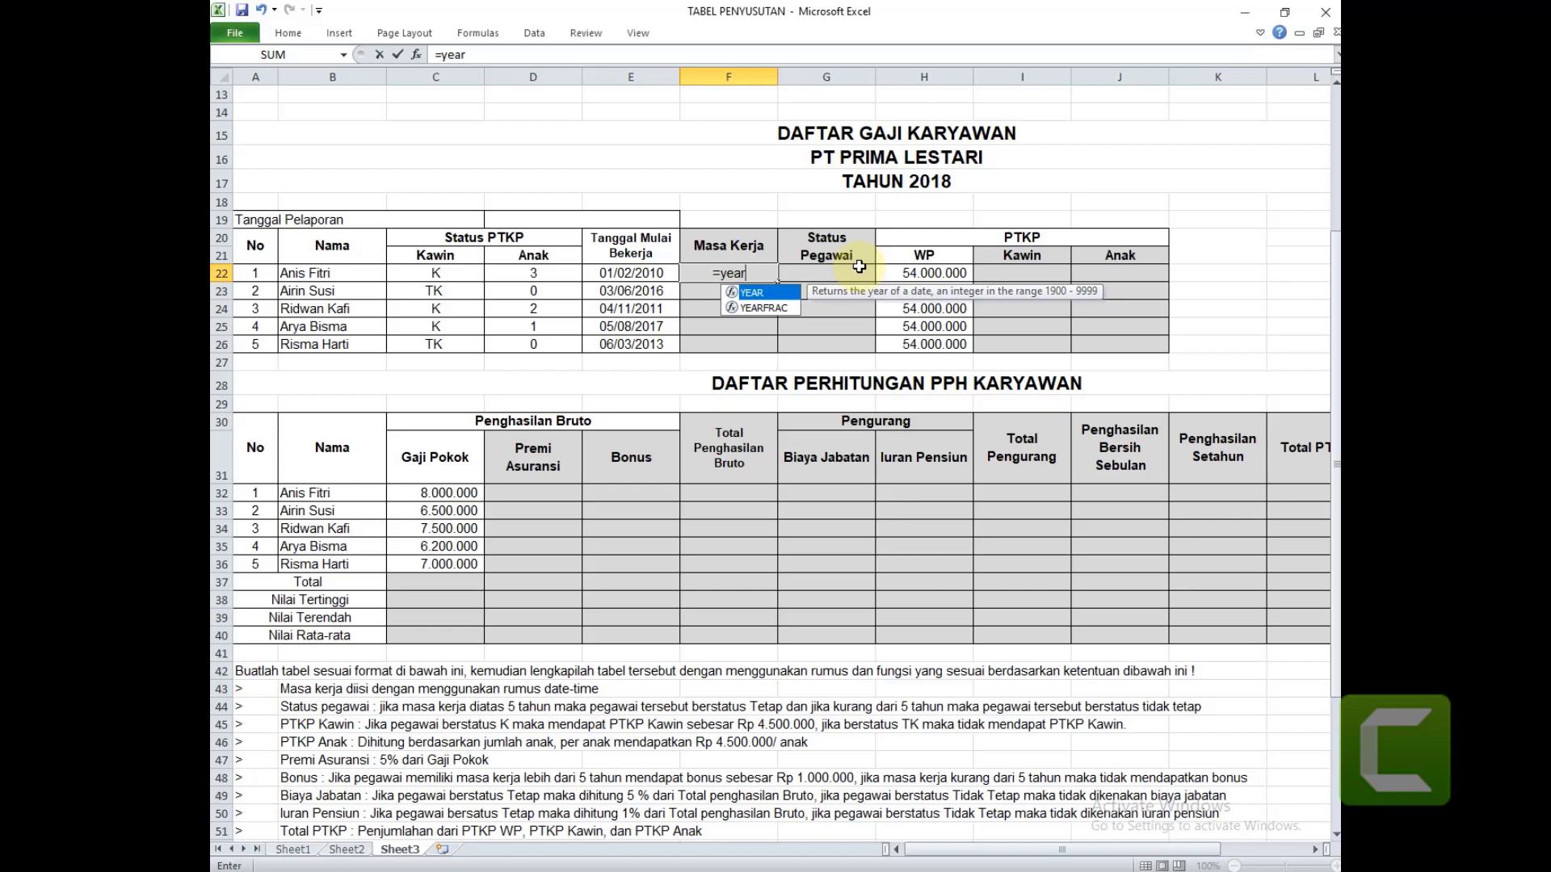
{"action": "type", "text": "frac"}
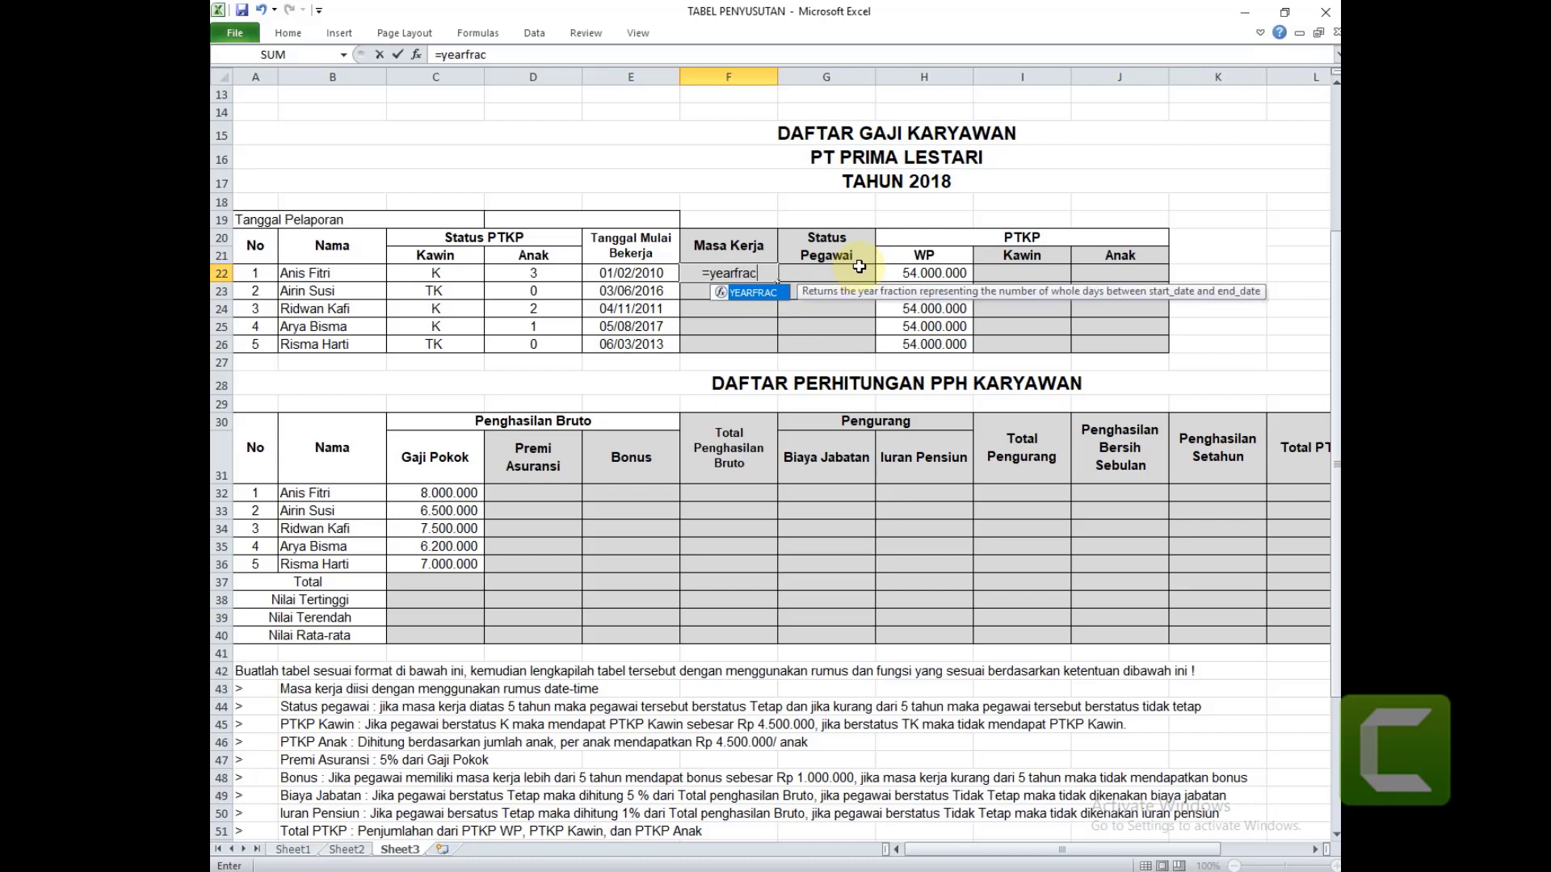
{"action": "type", "text": "("}
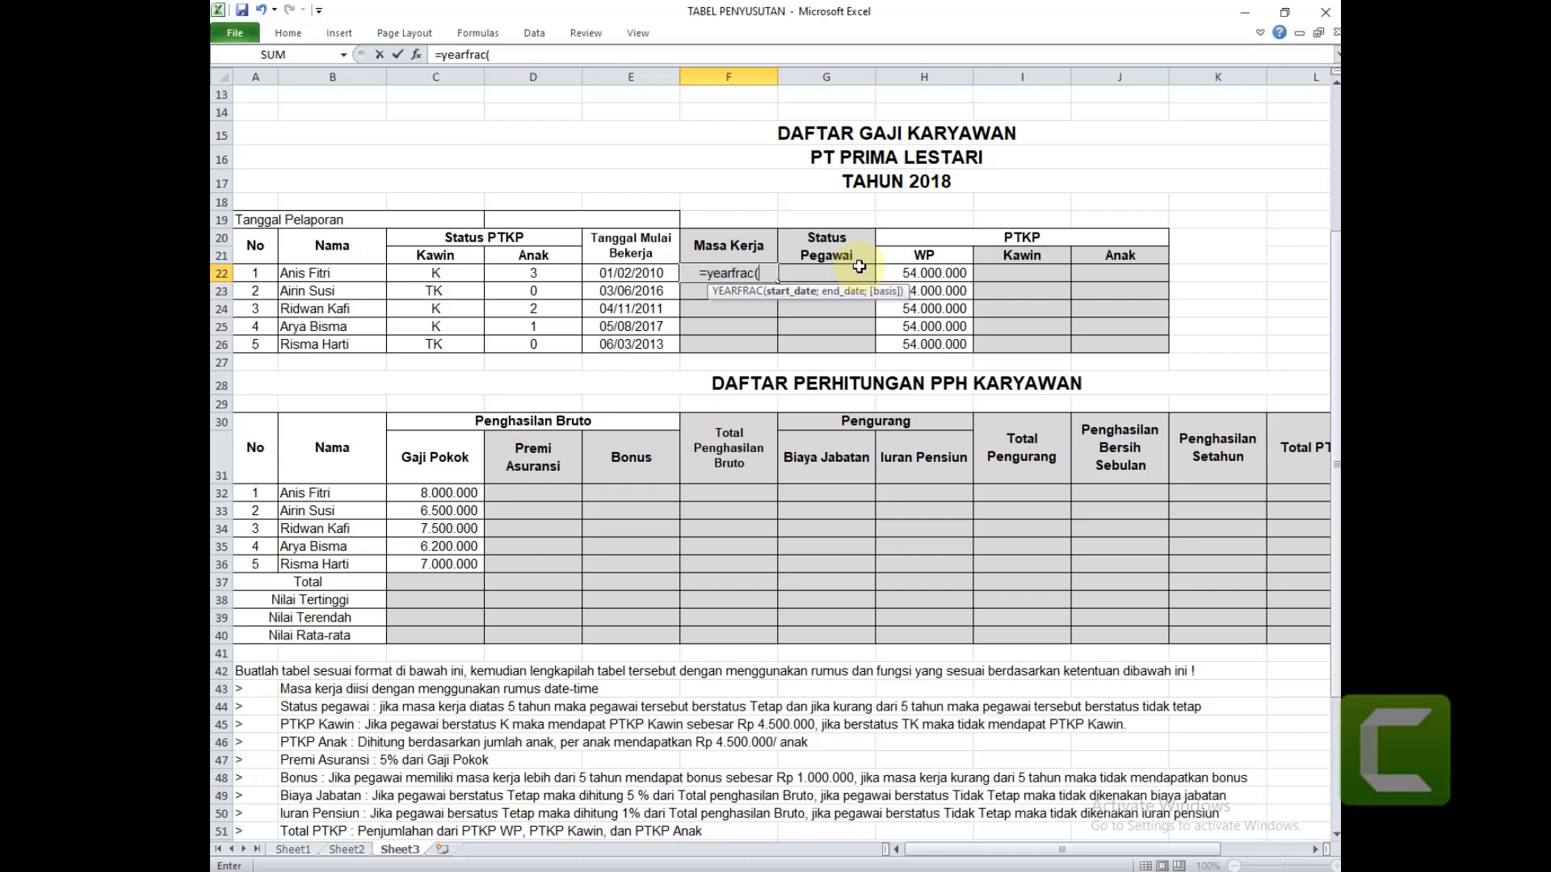
{"action": "left_click", "coordinate": [636, 273]}
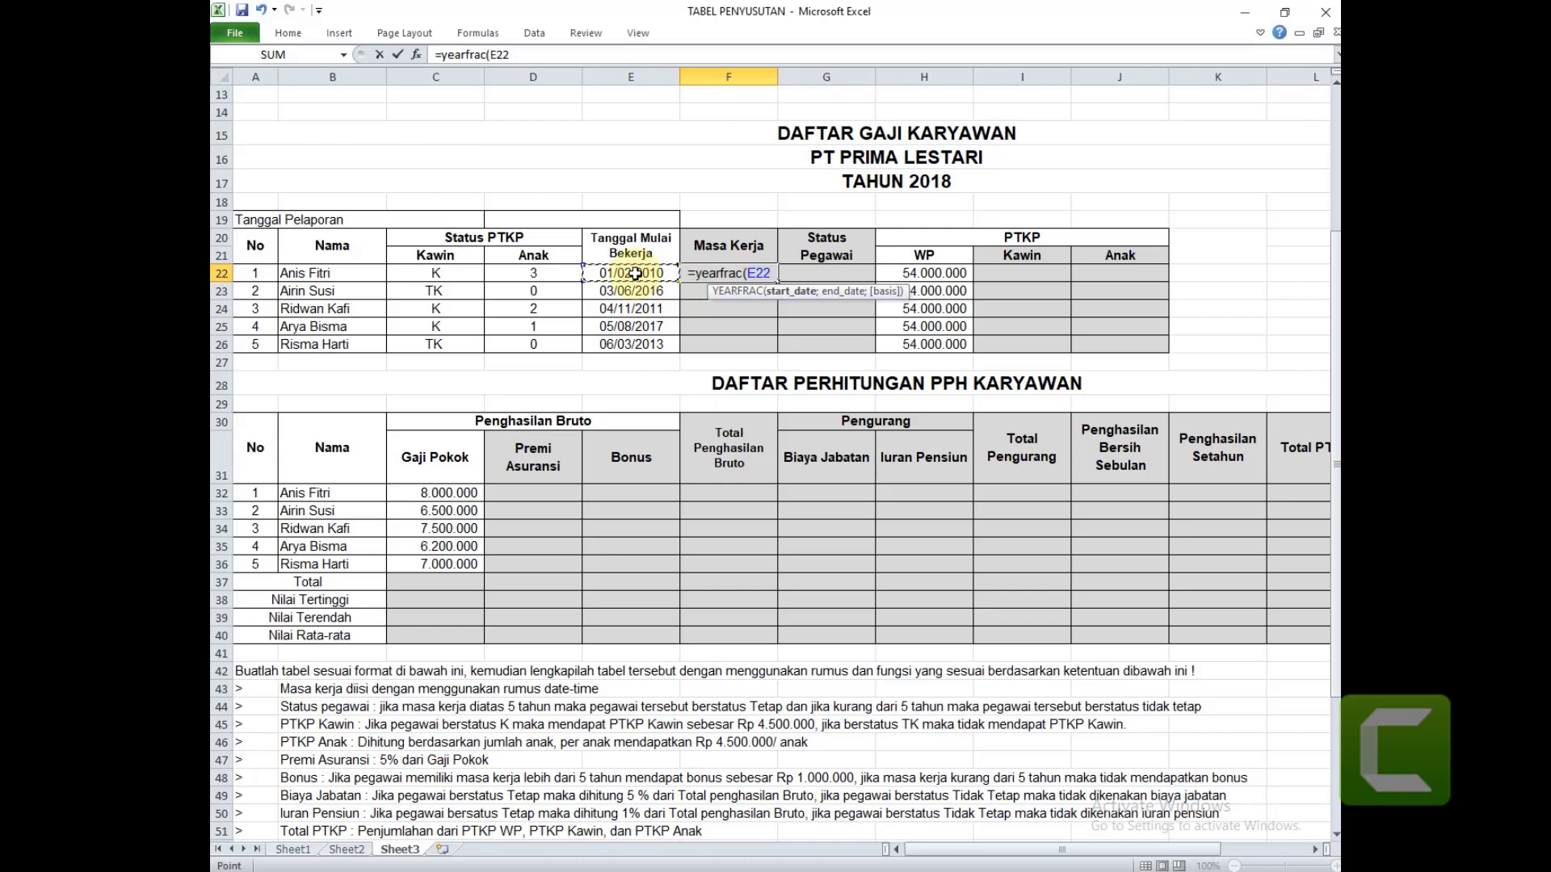
{"action": "type", "text": ";"}
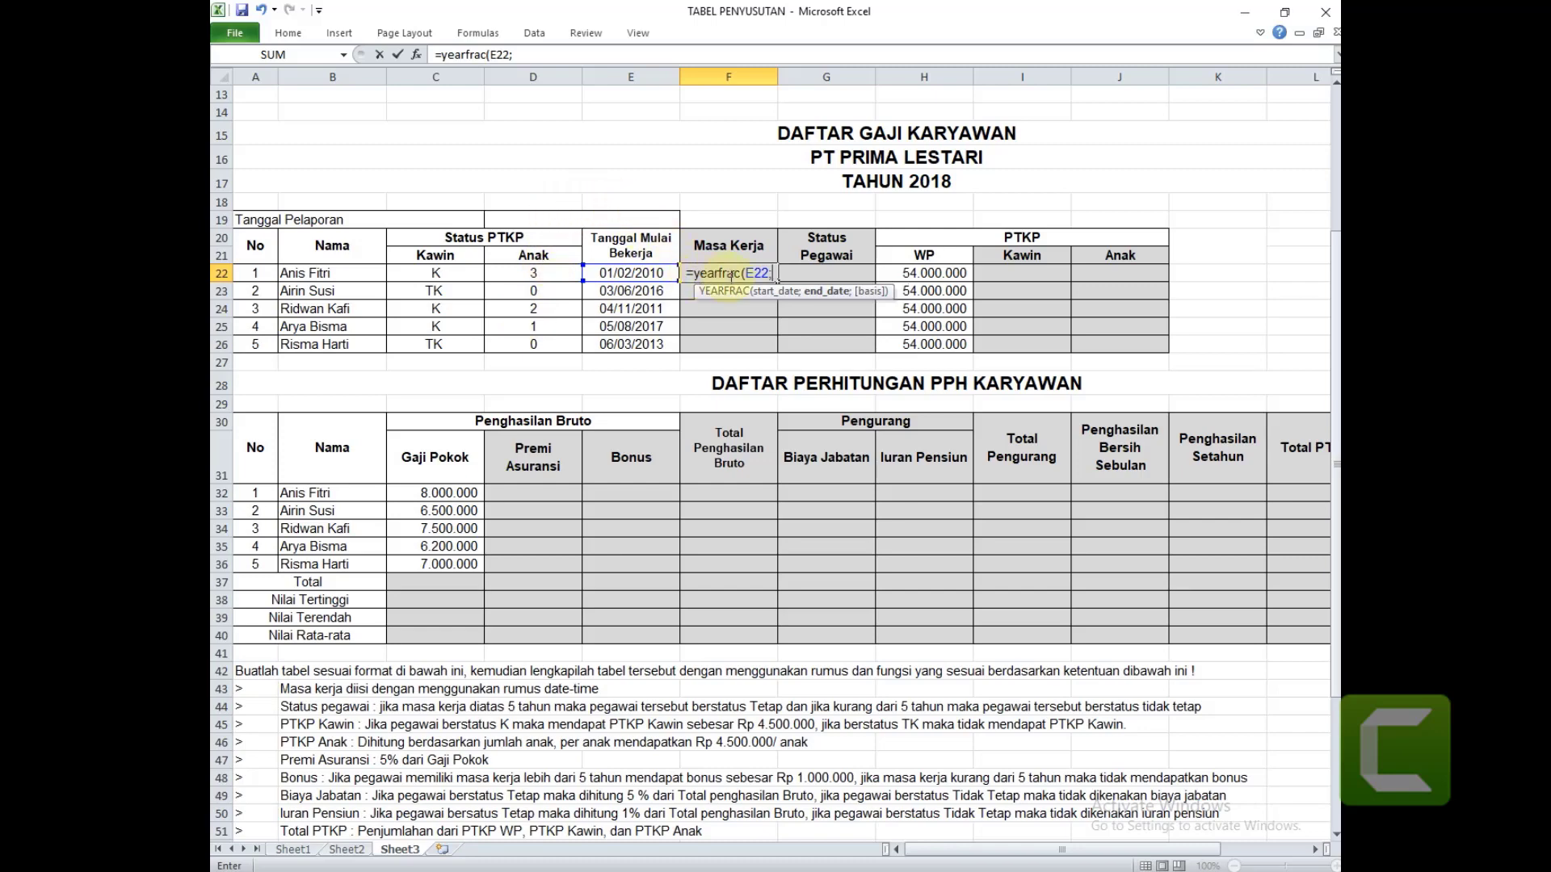
{"action": "type", "text": "d"}
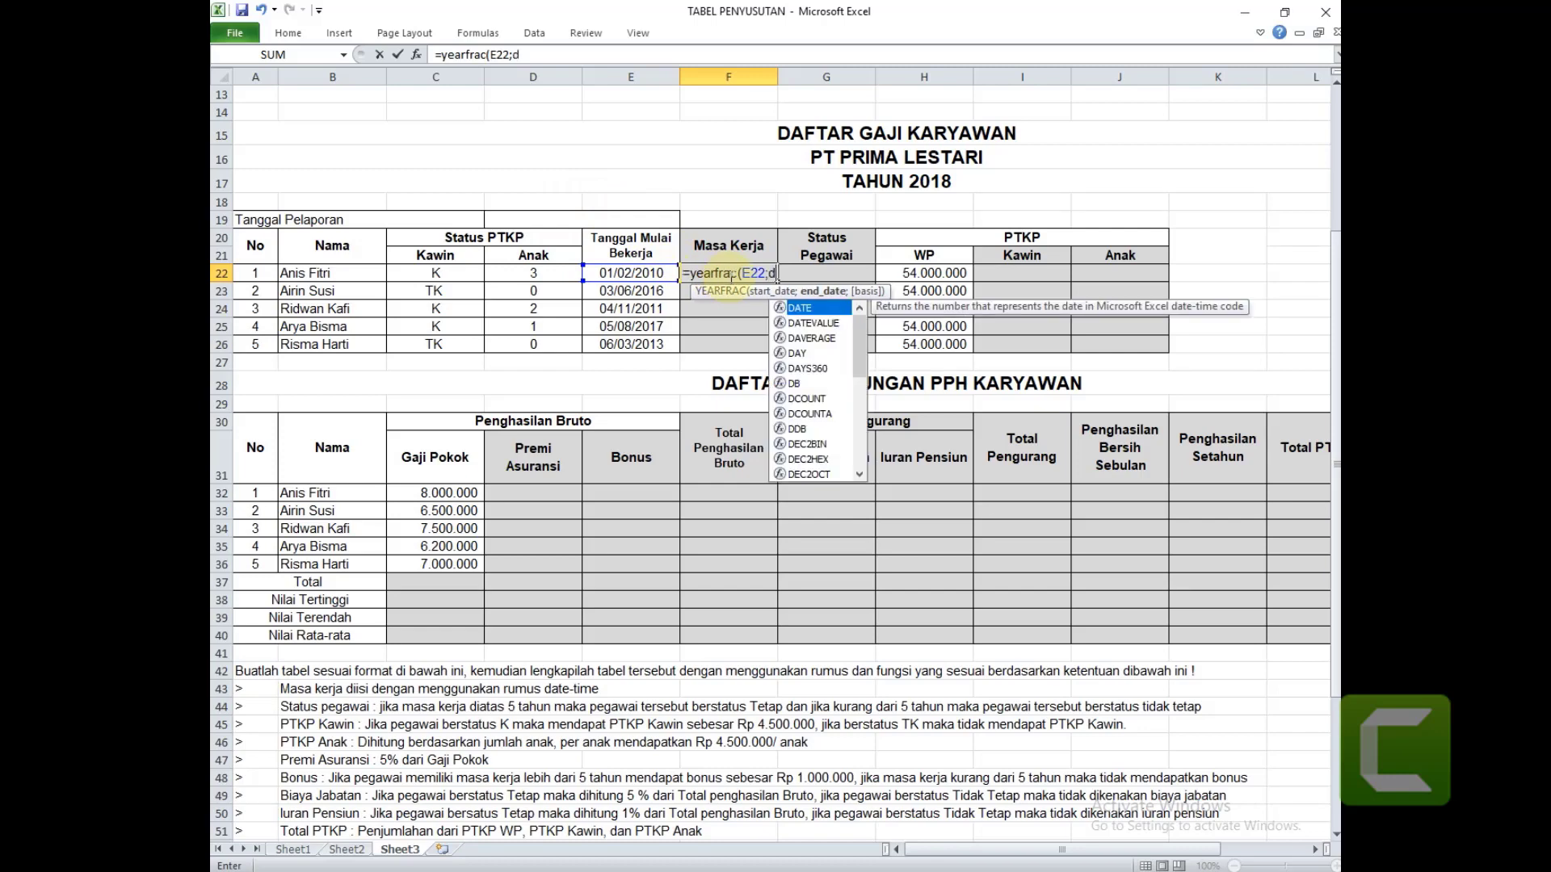
{"action": "type", "text": "19"}
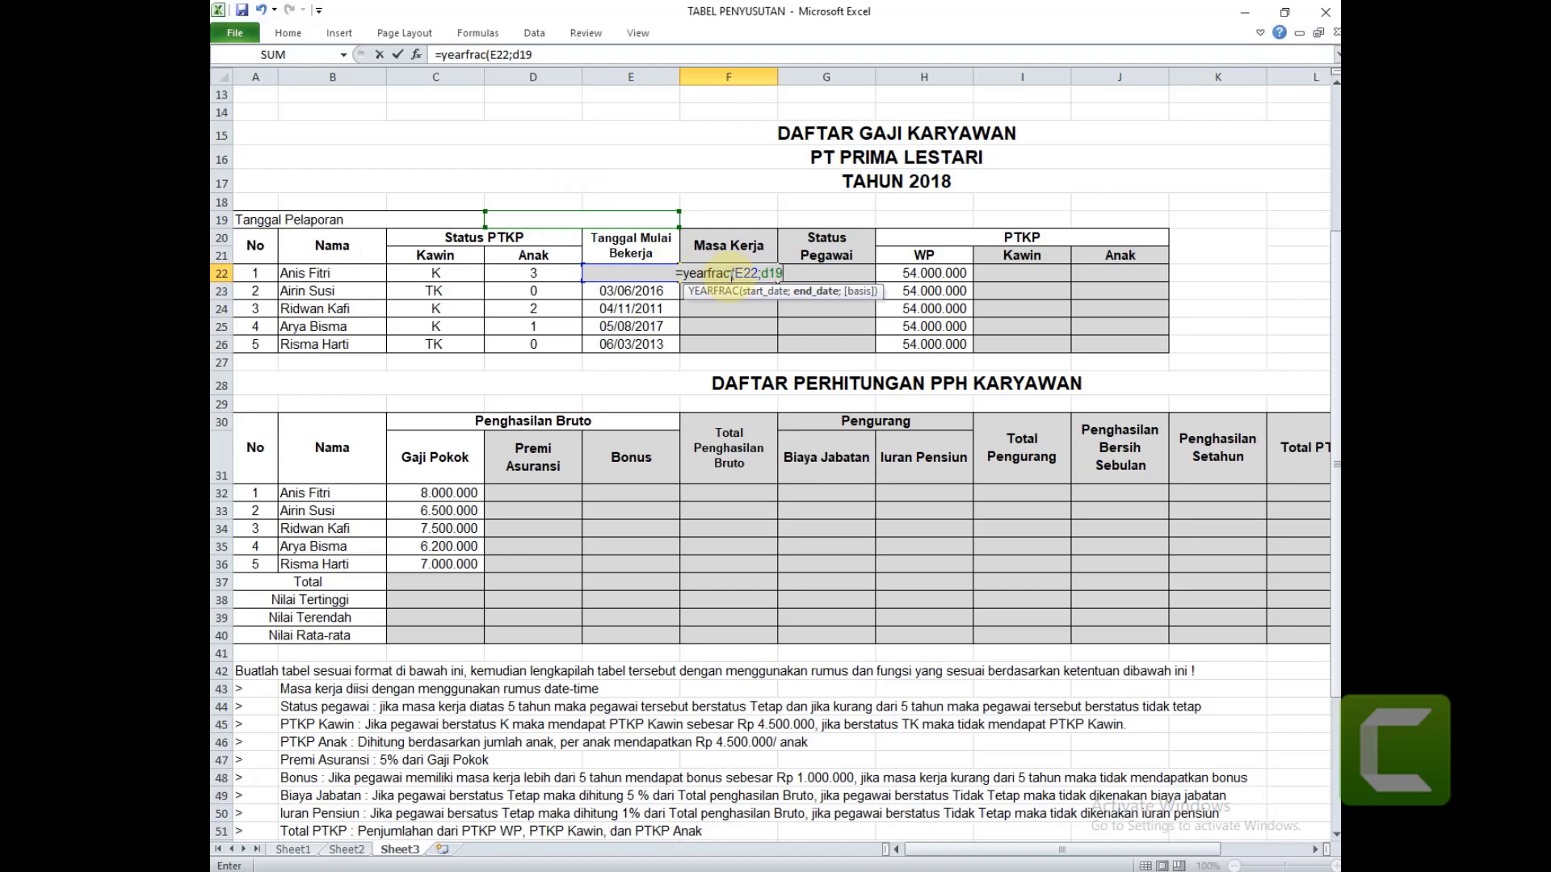
{"action": "key", "text": "F4"}
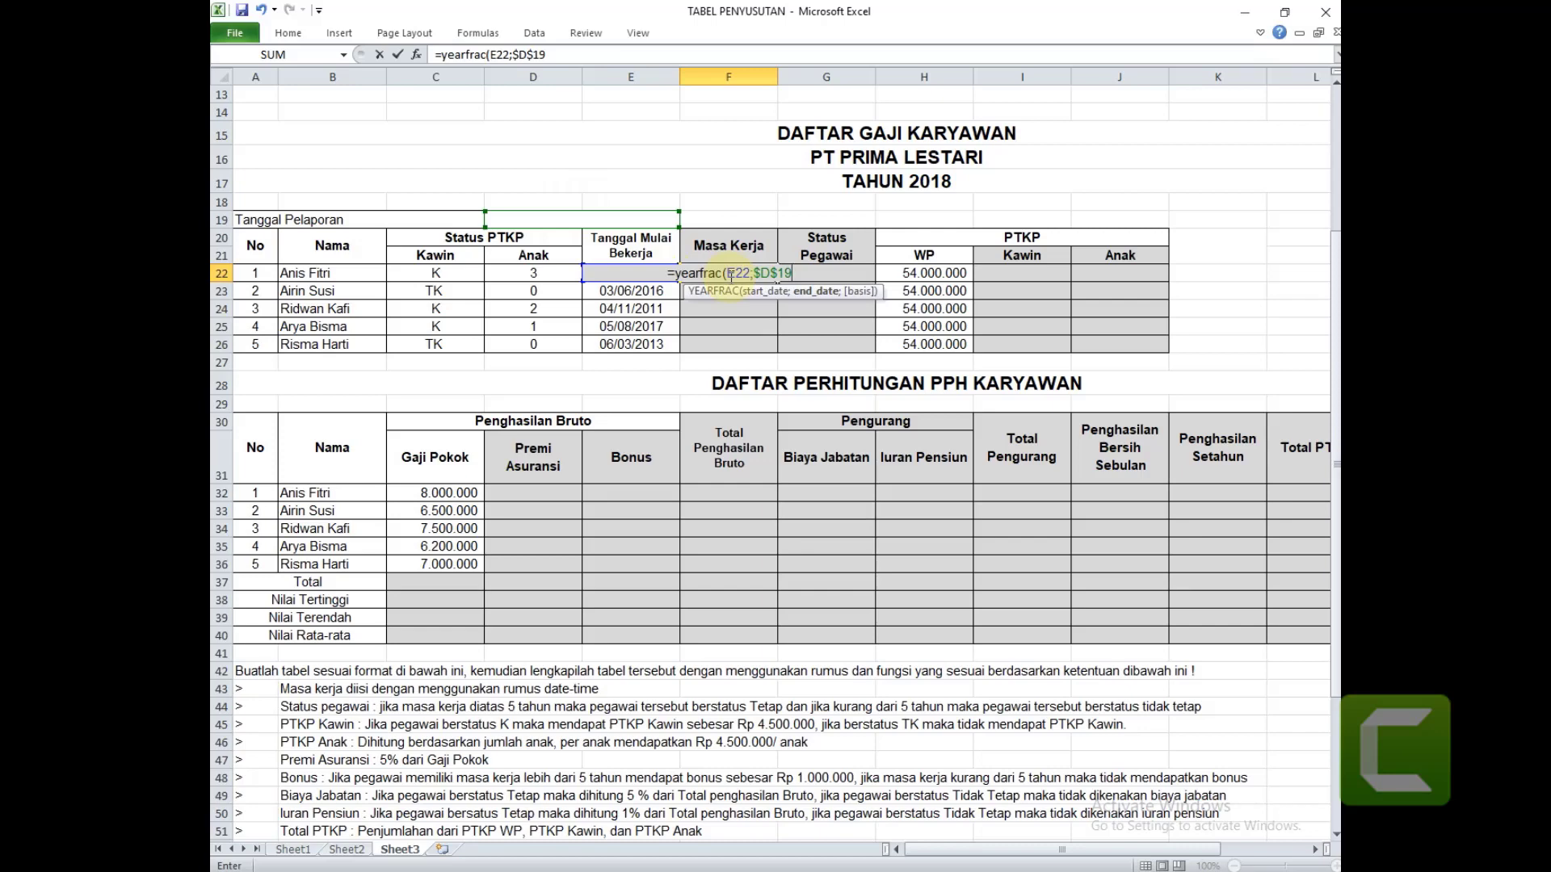
{"action": "type", "text": ")"}
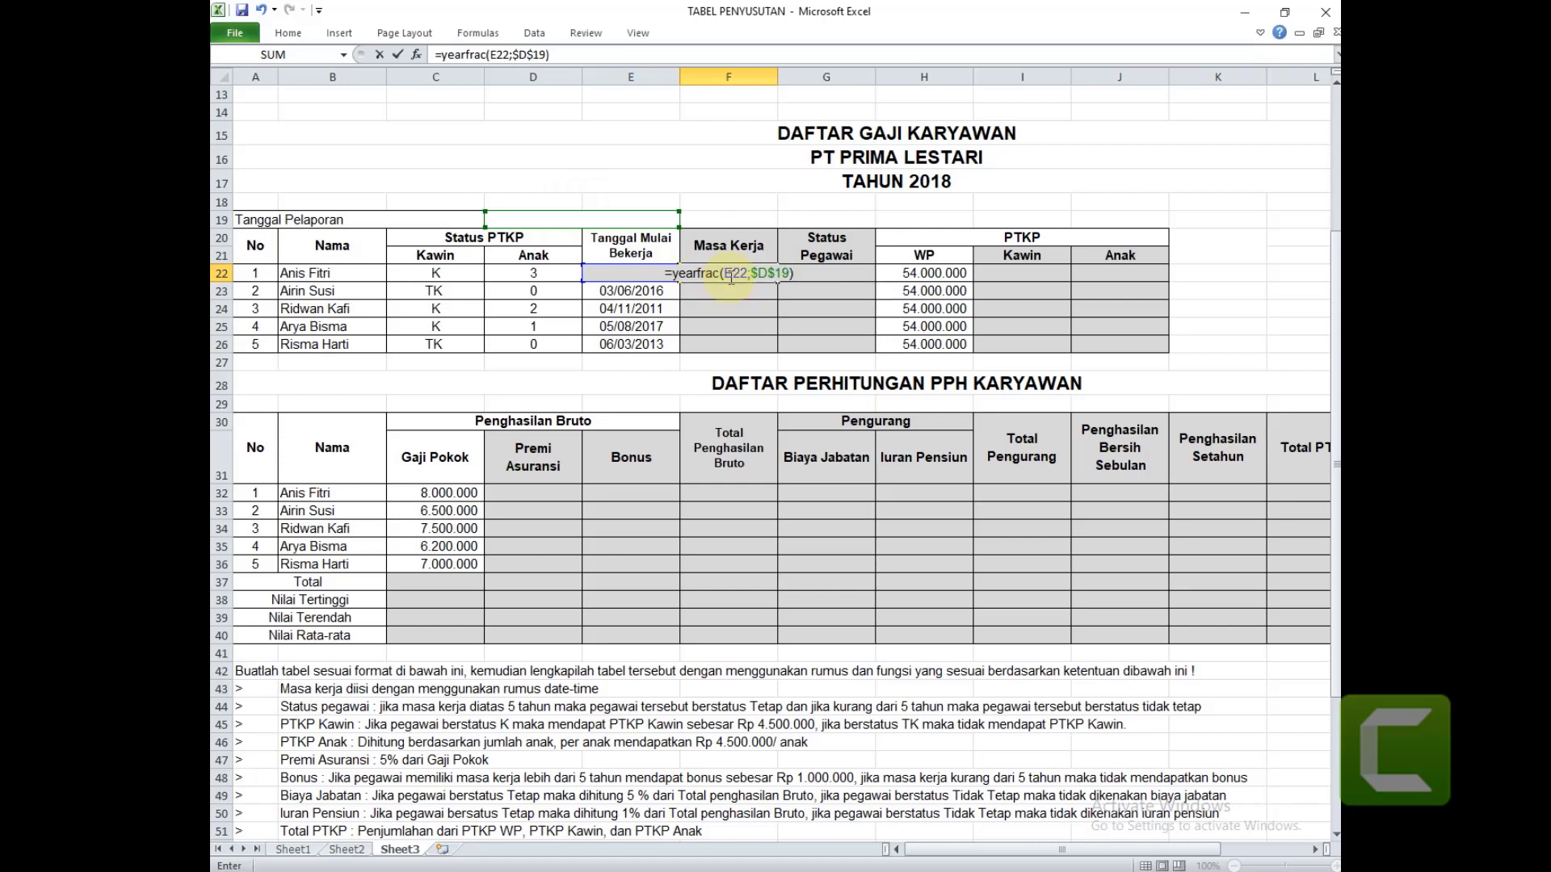
{"action": "key", "text": "Return"}
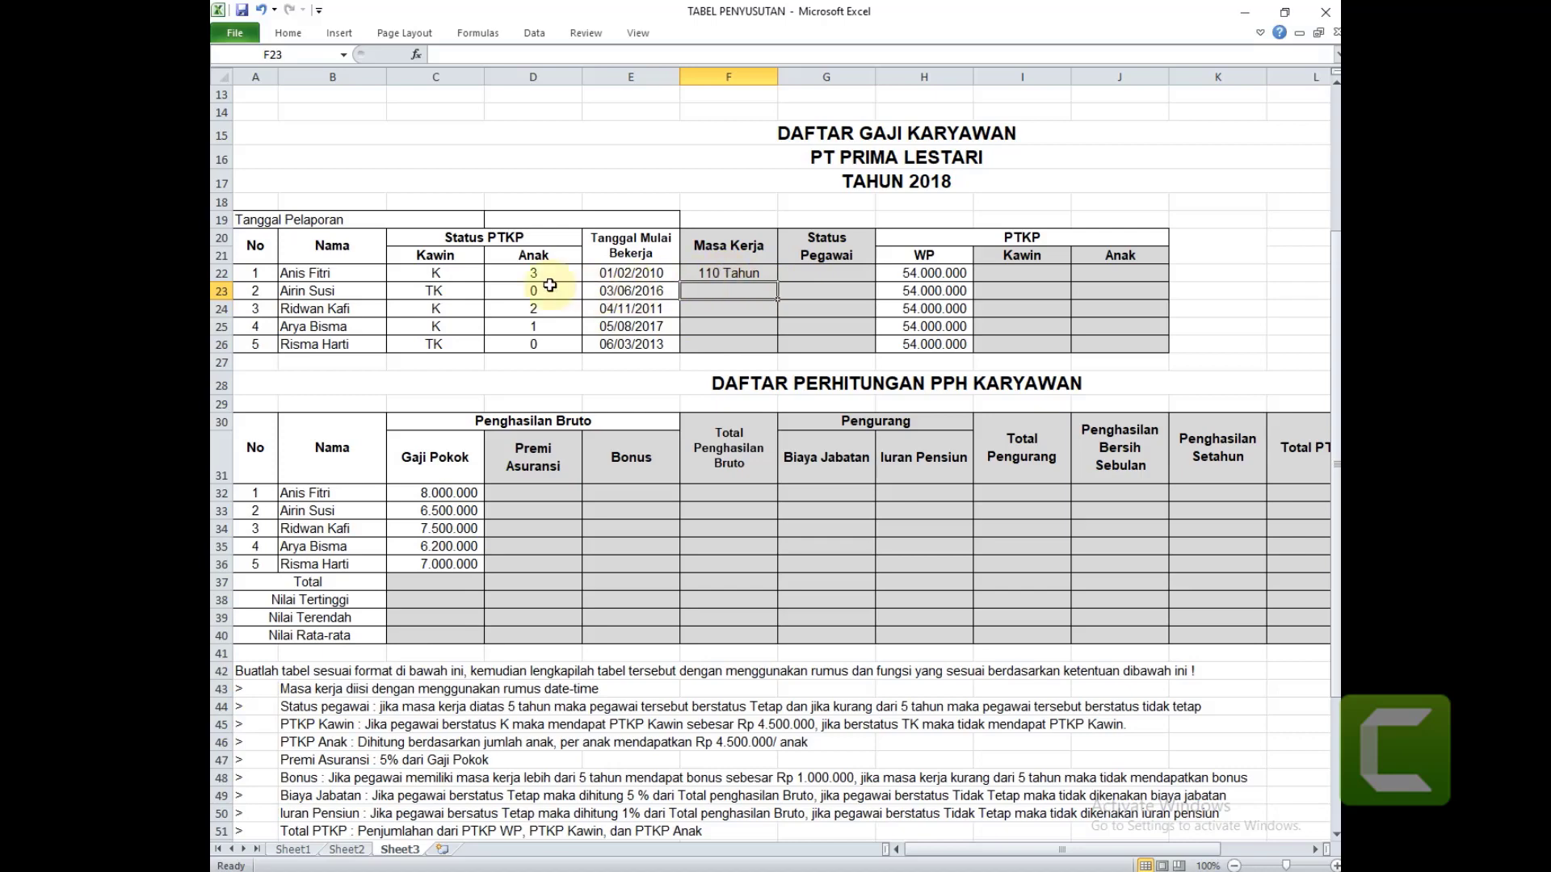
Enter 31/12/2018 as the Tanggal Pelaporan in cell D19.
{"action": "left_click", "coordinate": [521, 218]}
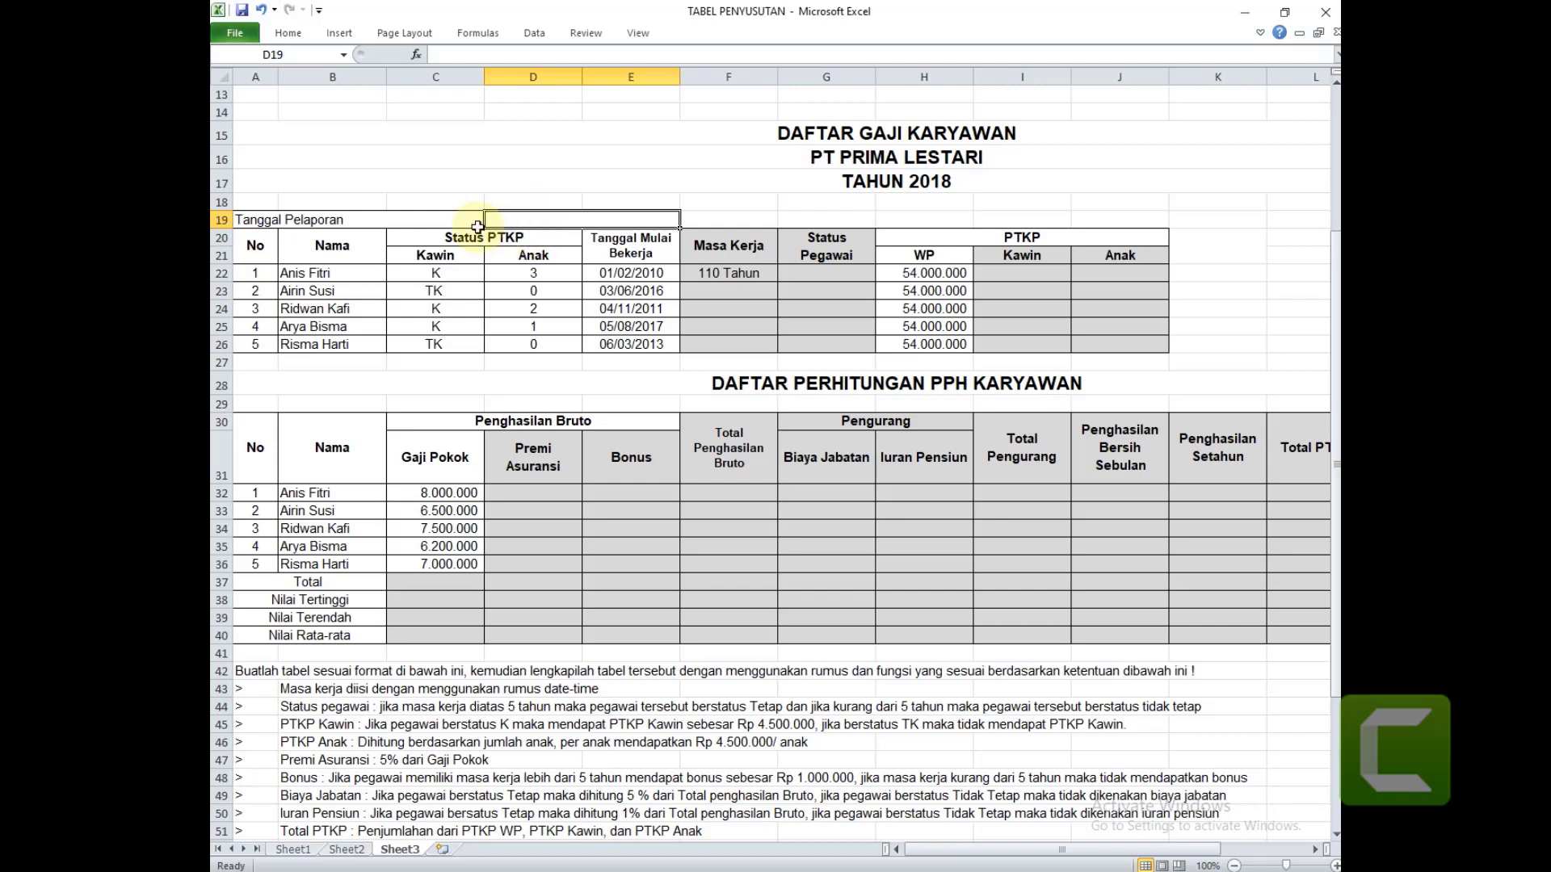
{"action": "left_click", "coordinate": [440, 221]}
{"action": "left_click", "coordinate": [537, 224]}
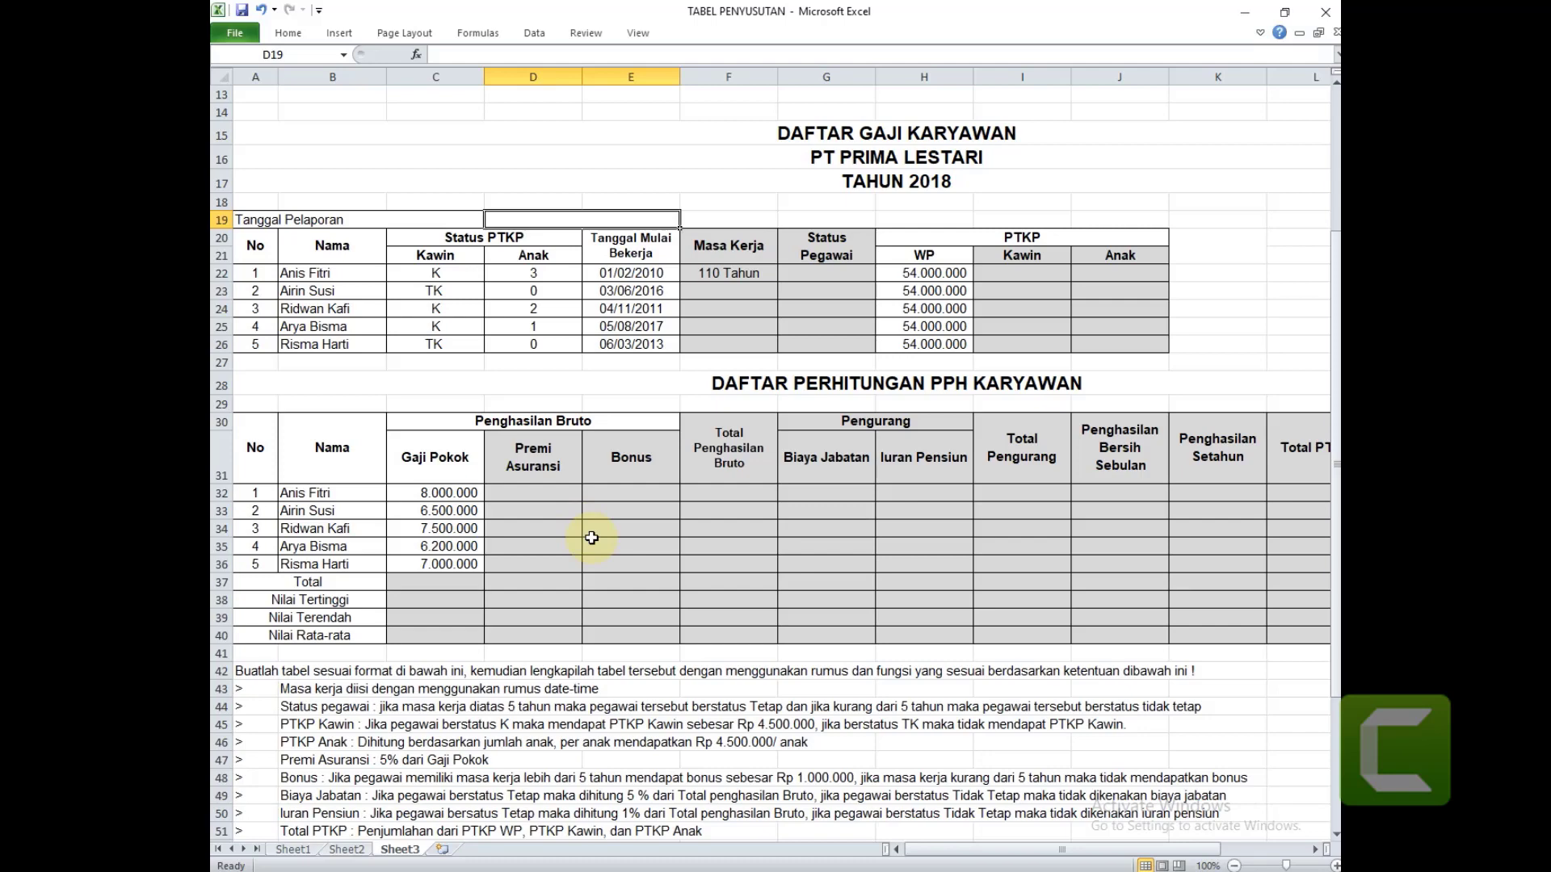
{"action": "type", "text": "31/12"}
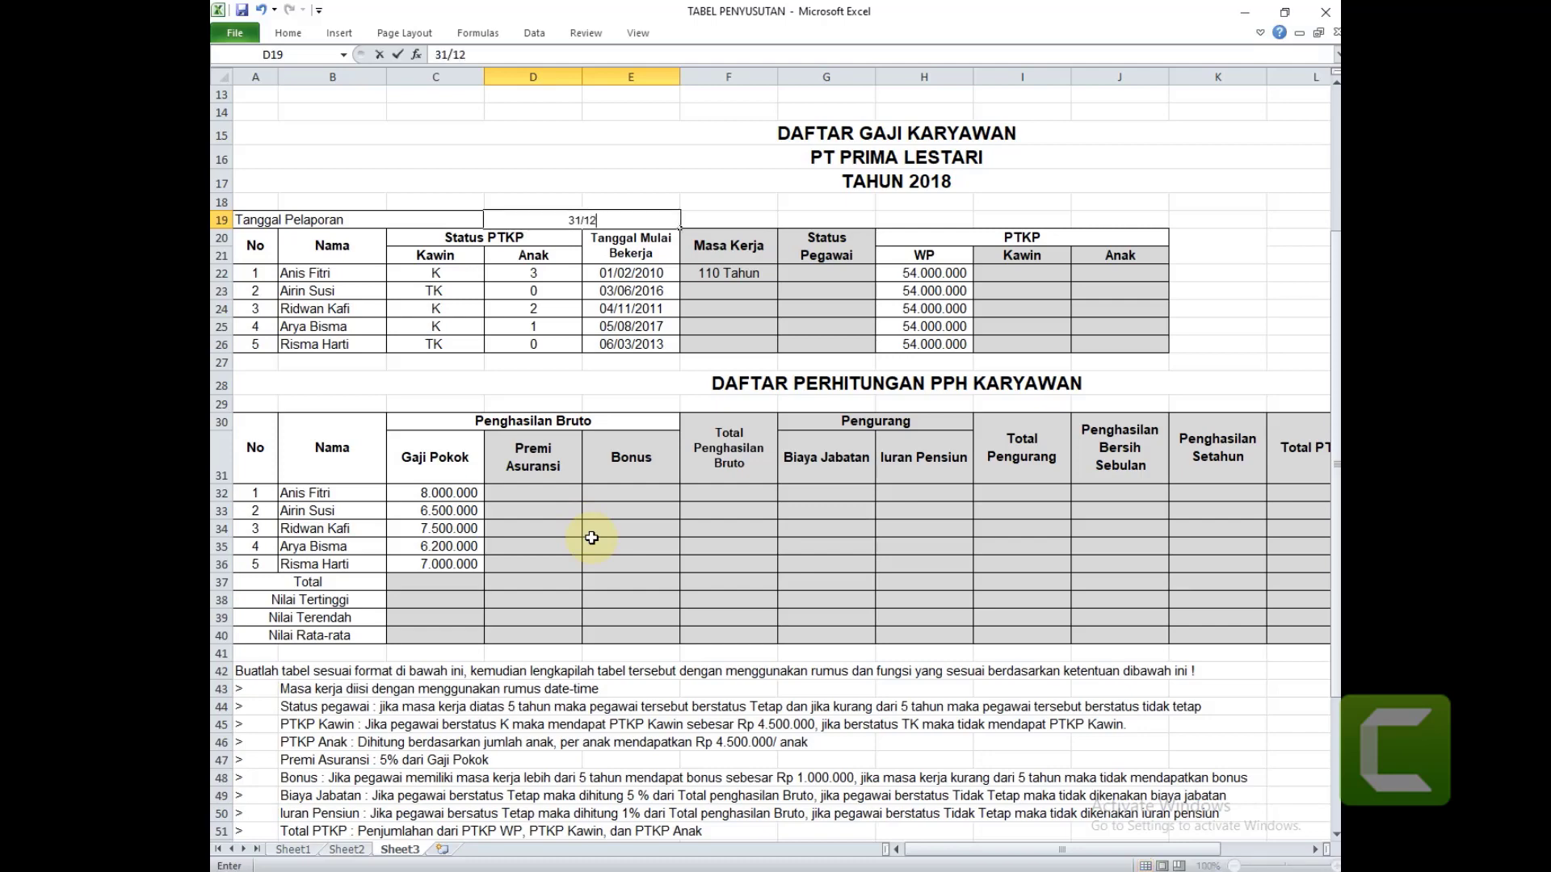
{"action": "type", "text": "/2018"}
{"action": "key", "text": "Return"}
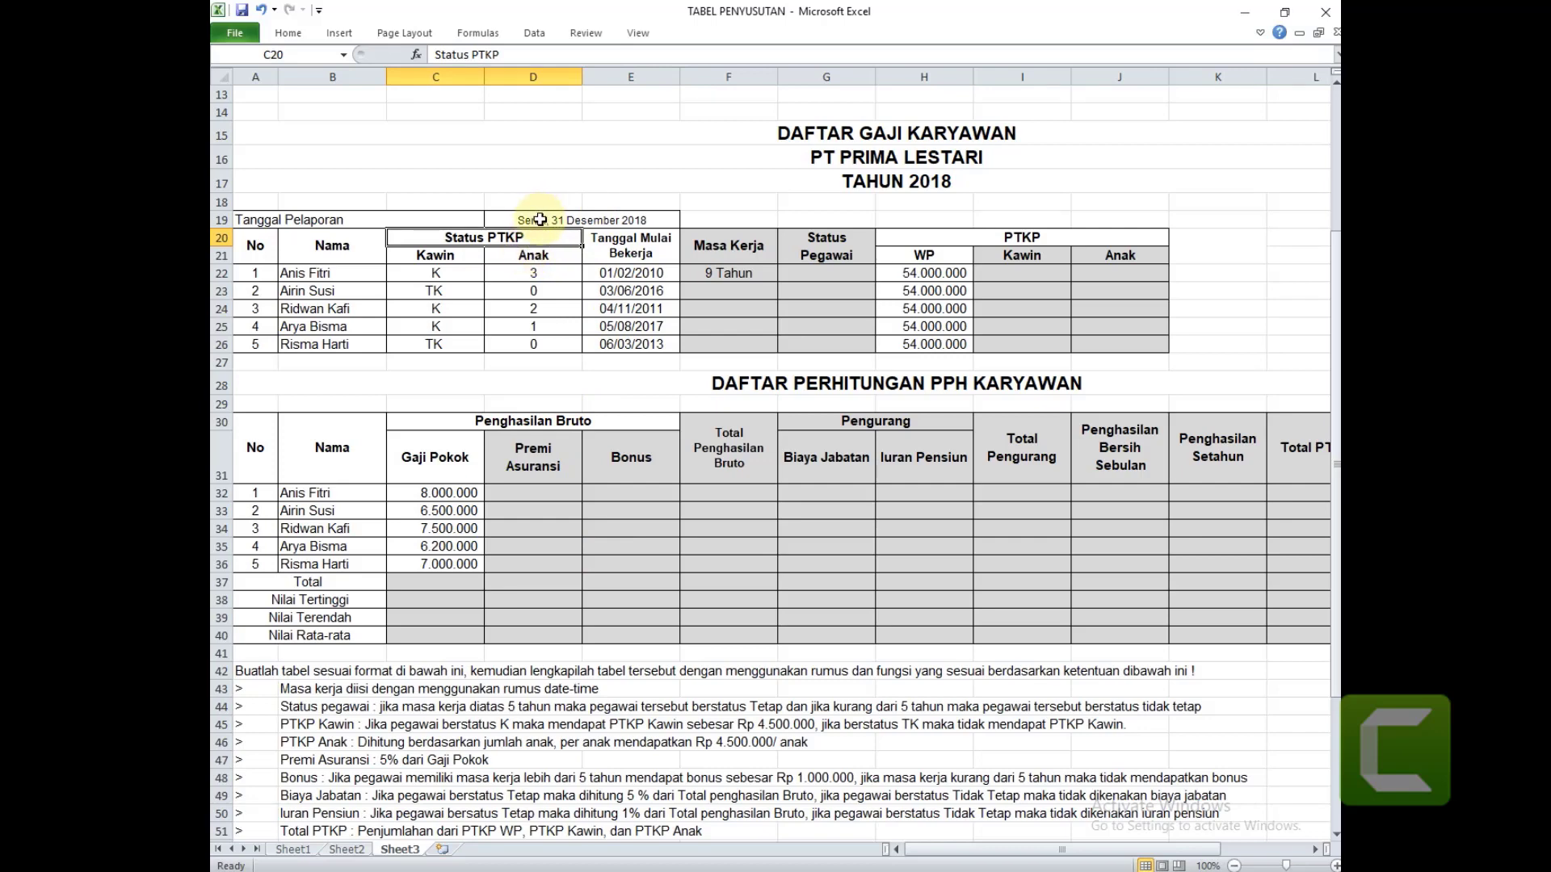
Copy the Masa Kerja formula from F22 down through F26 for the remaining employees.
{"action": "left_click", "coordinate": [731, 271]}
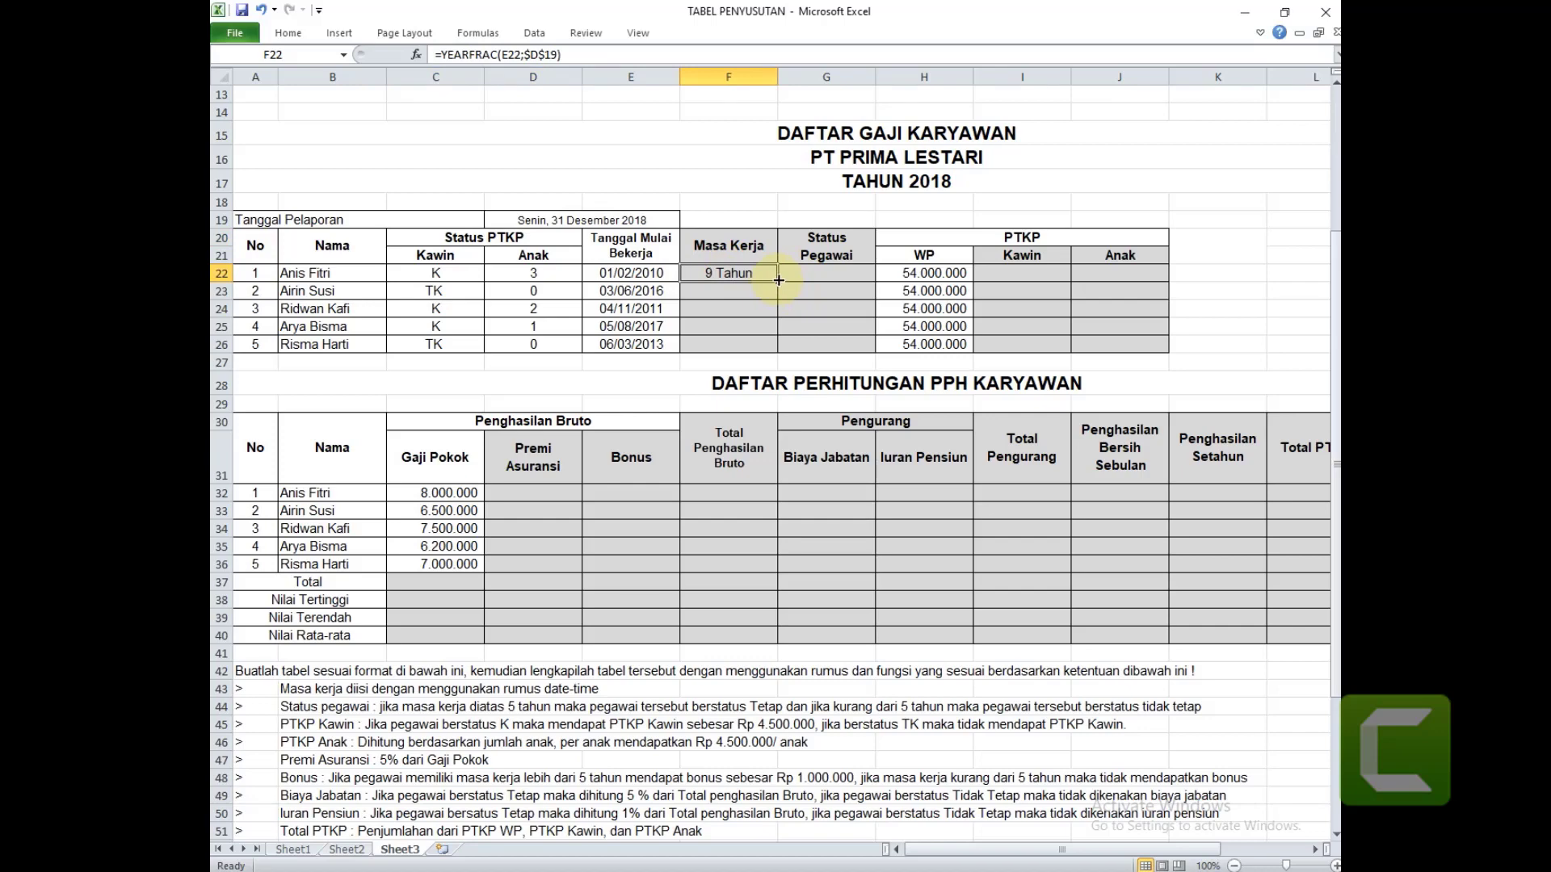
{"action": "left_click_drag", "start_coordinate": [778, 279], "coordinate": [778, 348]}
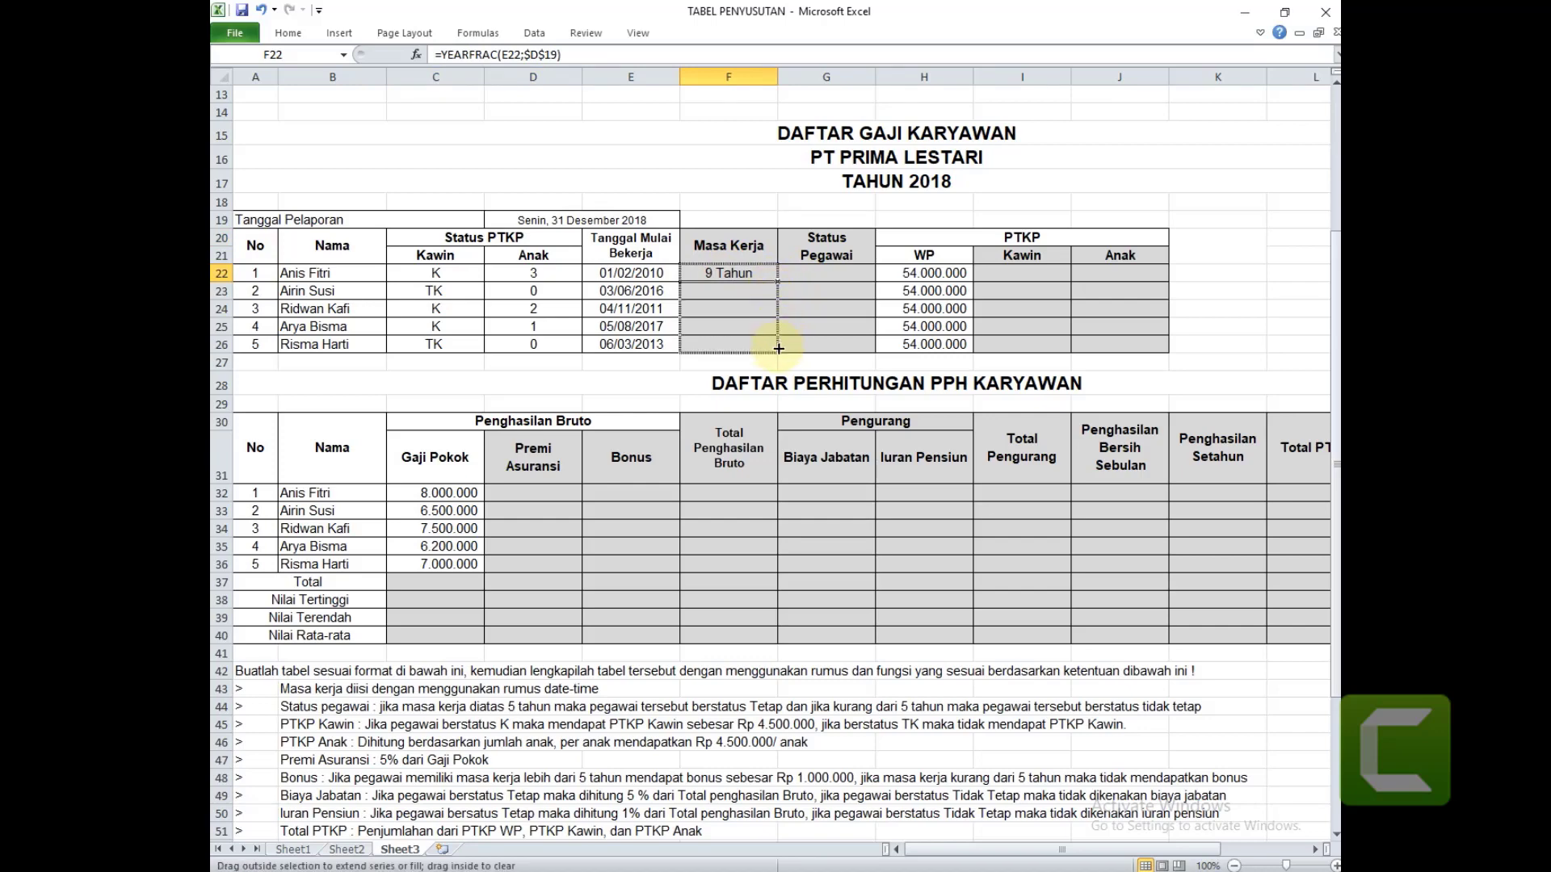
{"action": "left_click_drag", "start_coordinate": [778, 347], "coordinate": [777, 348]}
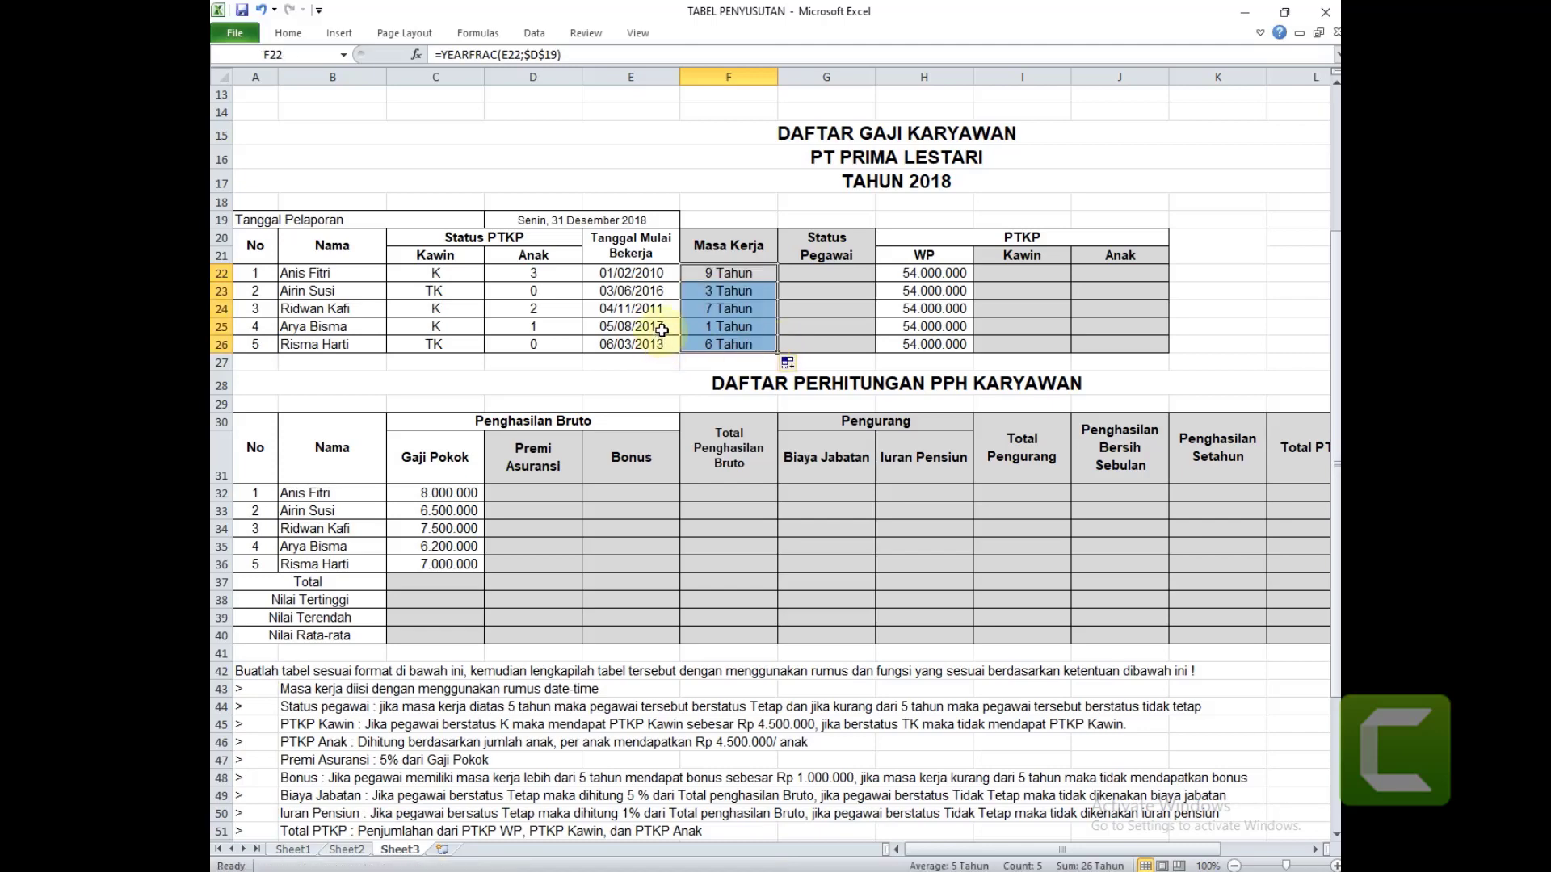
Enter =IF(F22>5;"Tetap";"Tidak Tetap") in G22 to determine the first employee's Status Pegawai.
{"action": "left_click", "coordinate": [792, 273]}
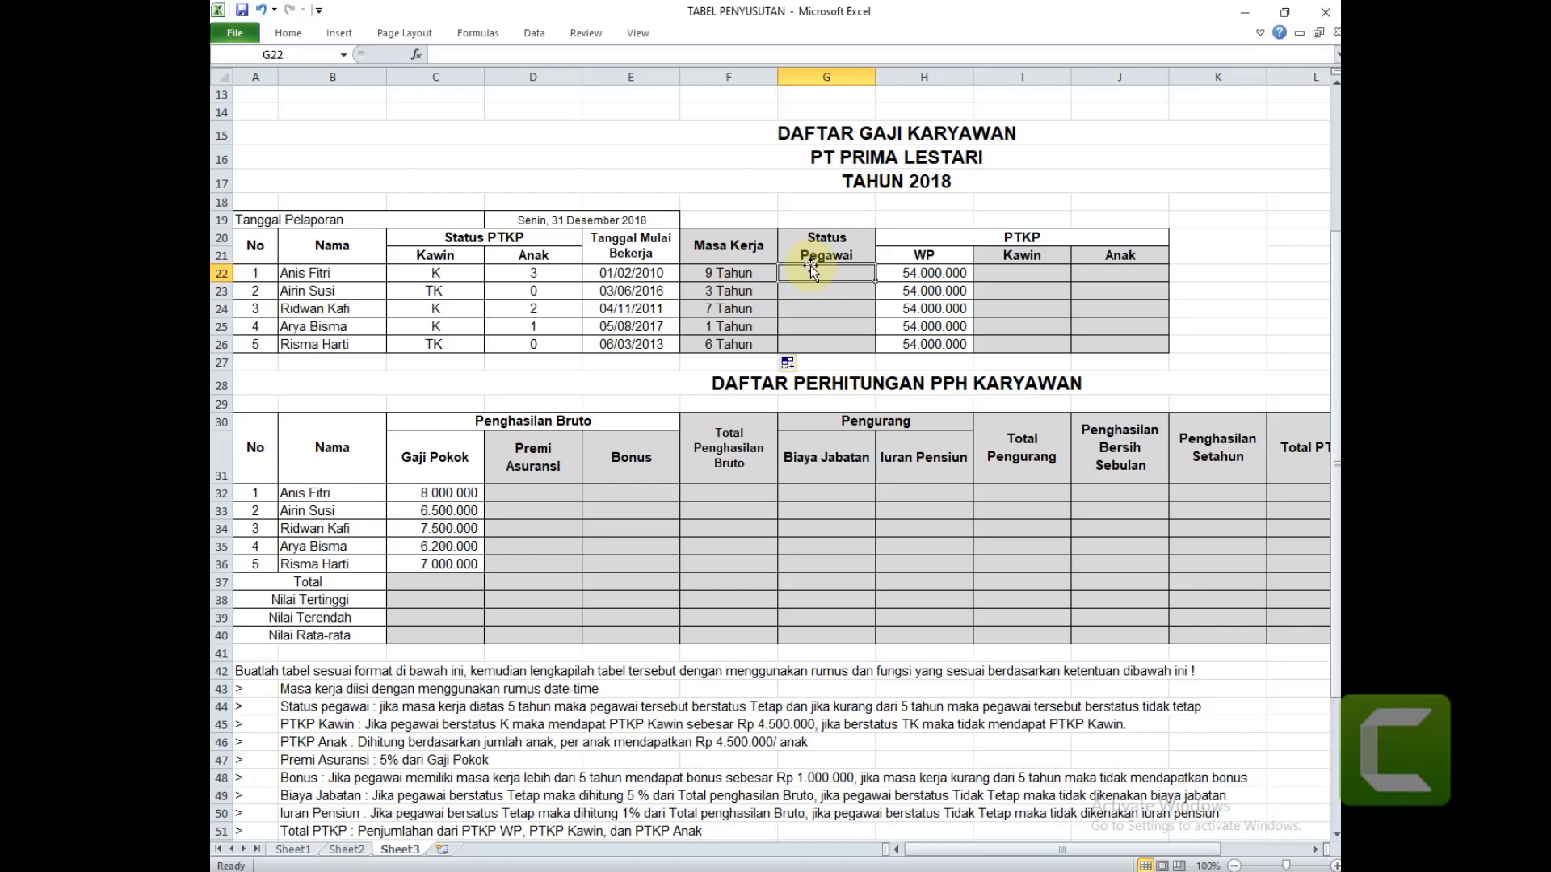
{"action": "type", "text": "="}
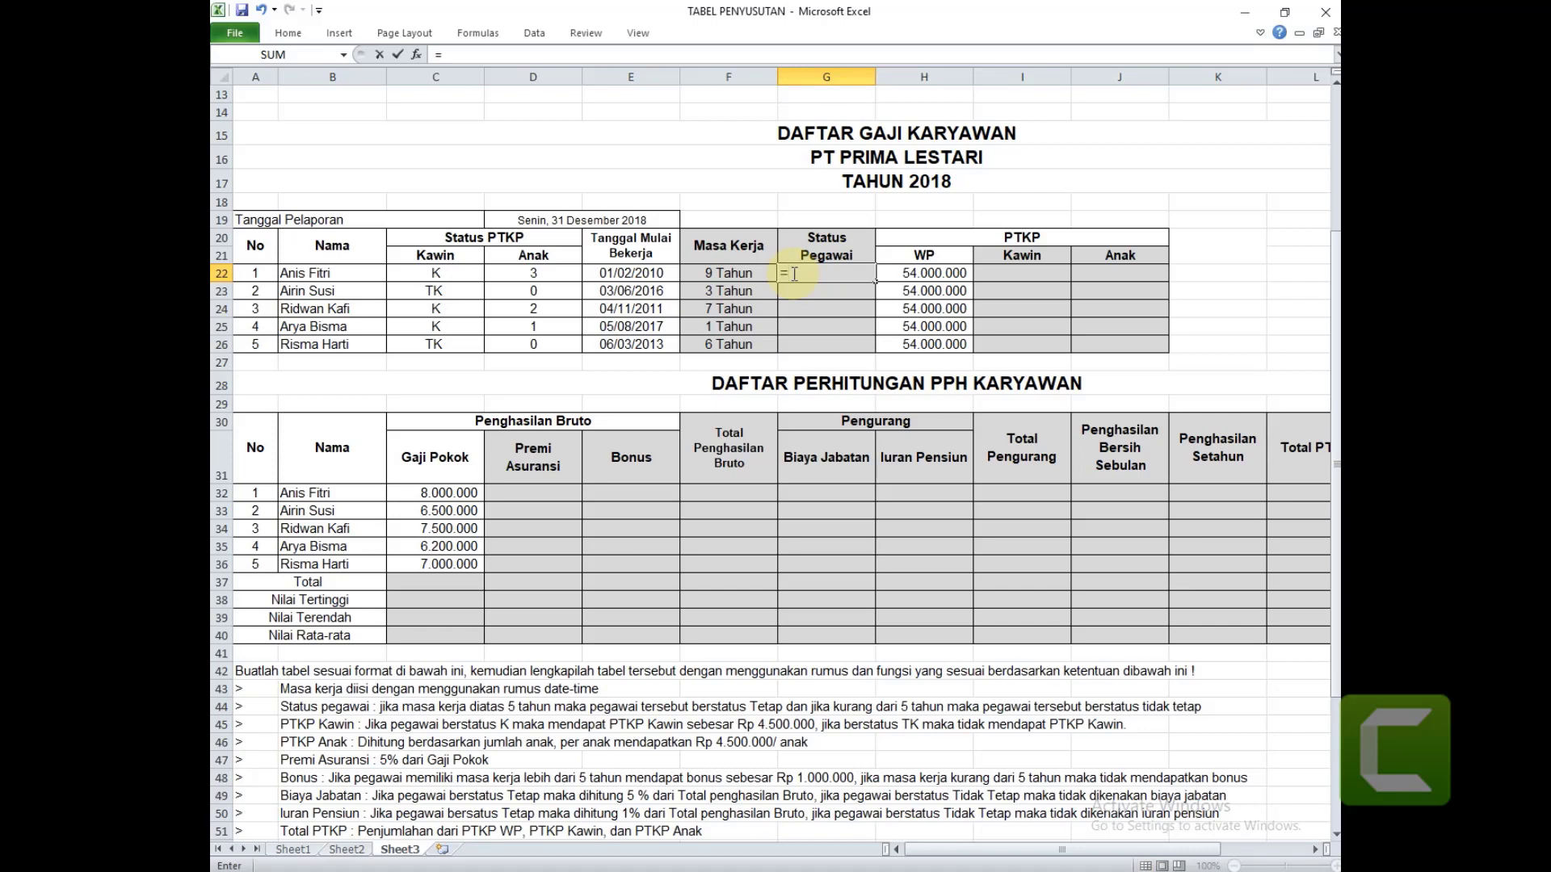
{"action": "type", "text": "IF"}
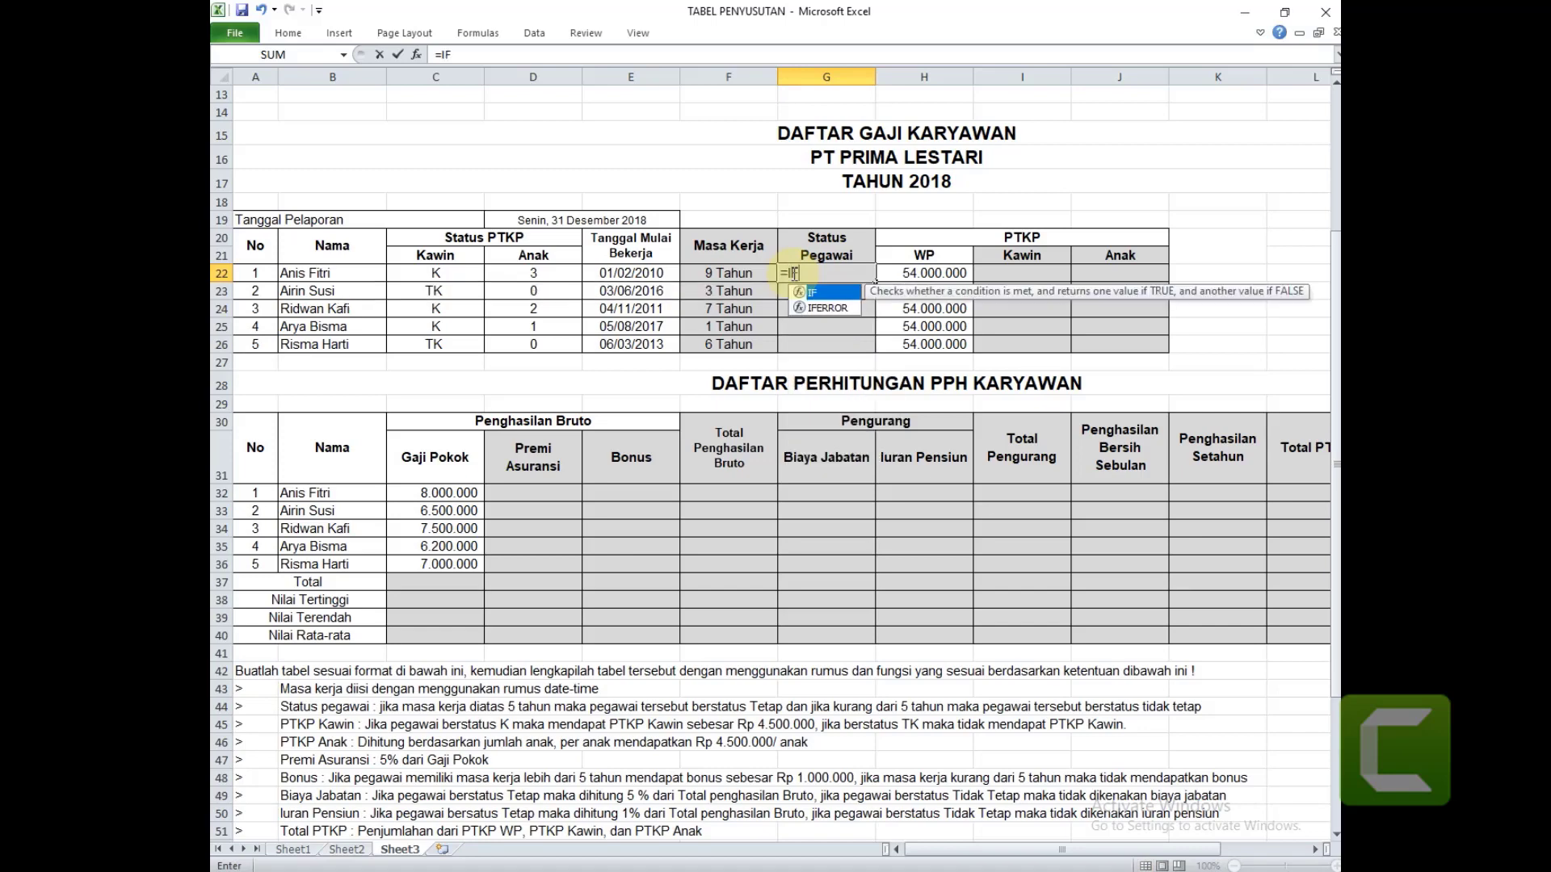
{"action": "type", "text": "("}
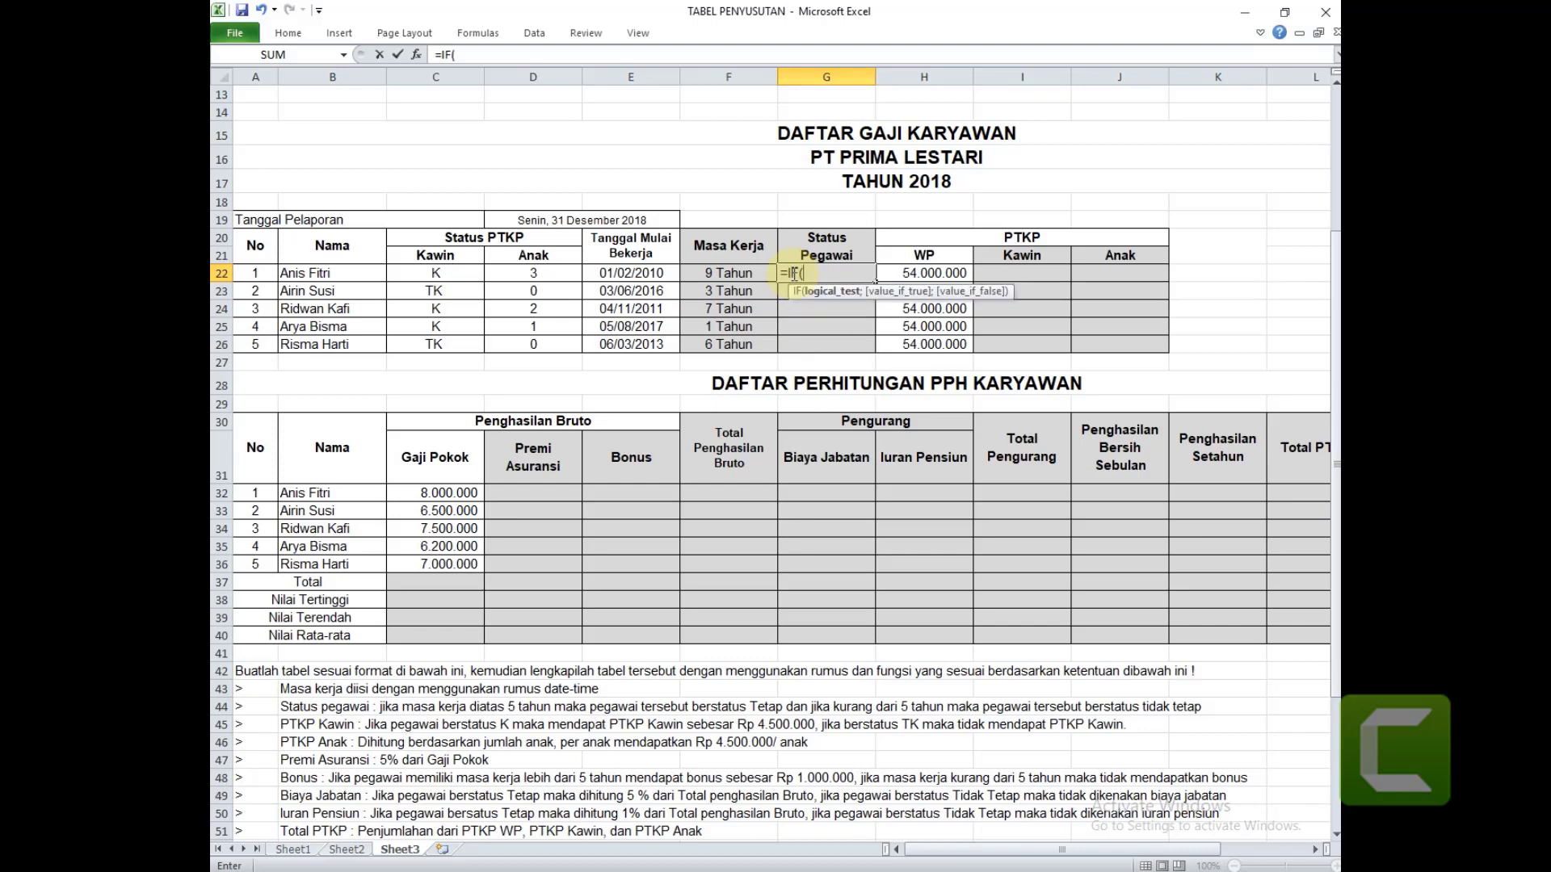
{"action": "left_click", "coordinate": [731, 274]}
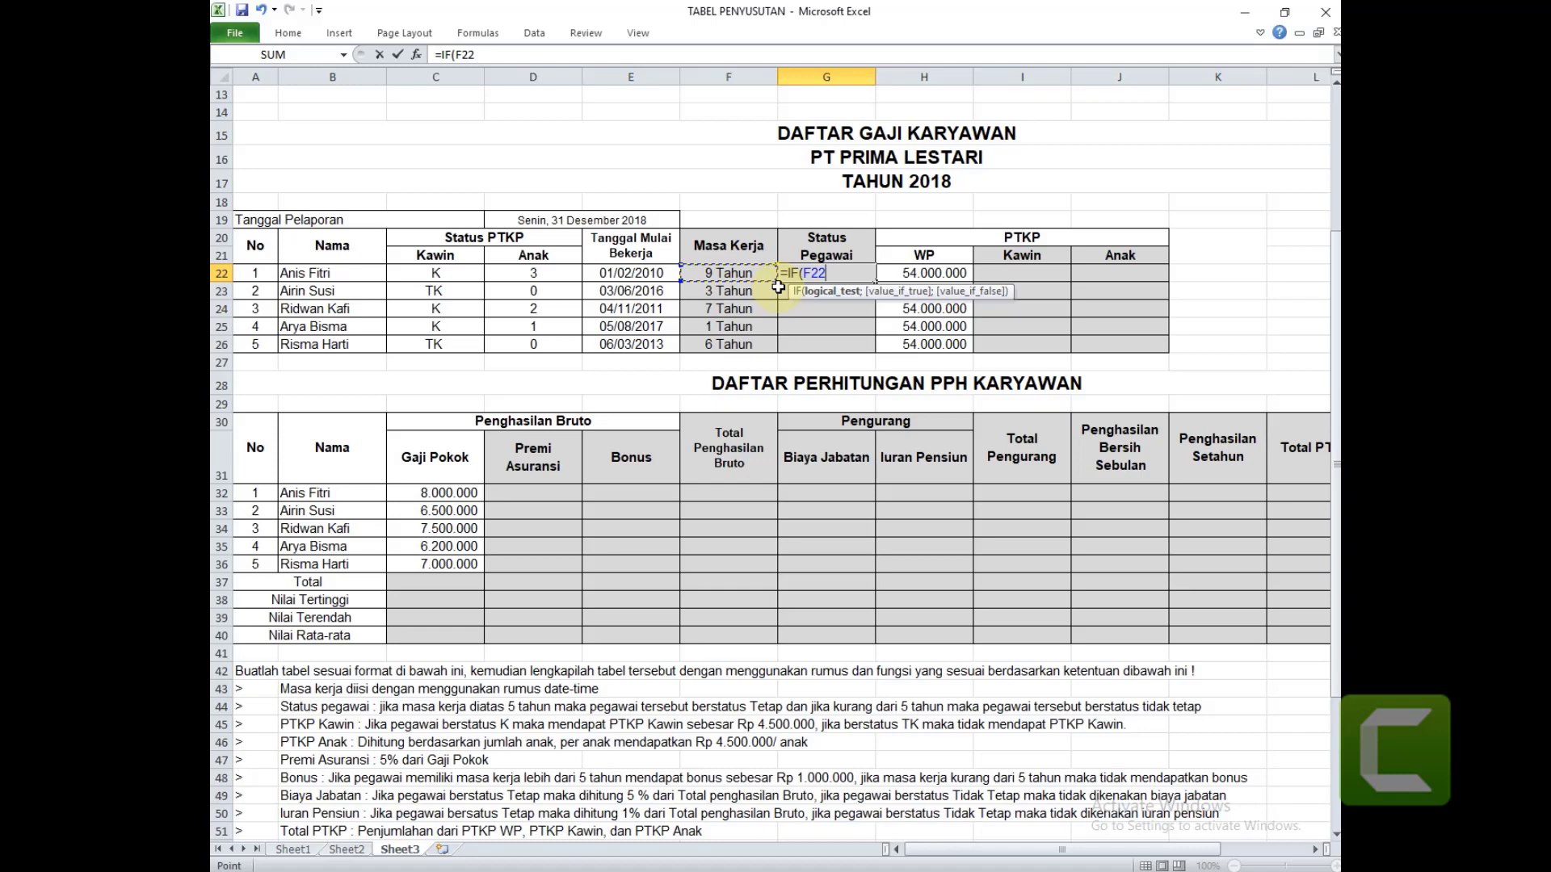
{"action": "type", "text": ">"}
{"action": "type", "text": "5"}
{"action": "type", "text": ";"}
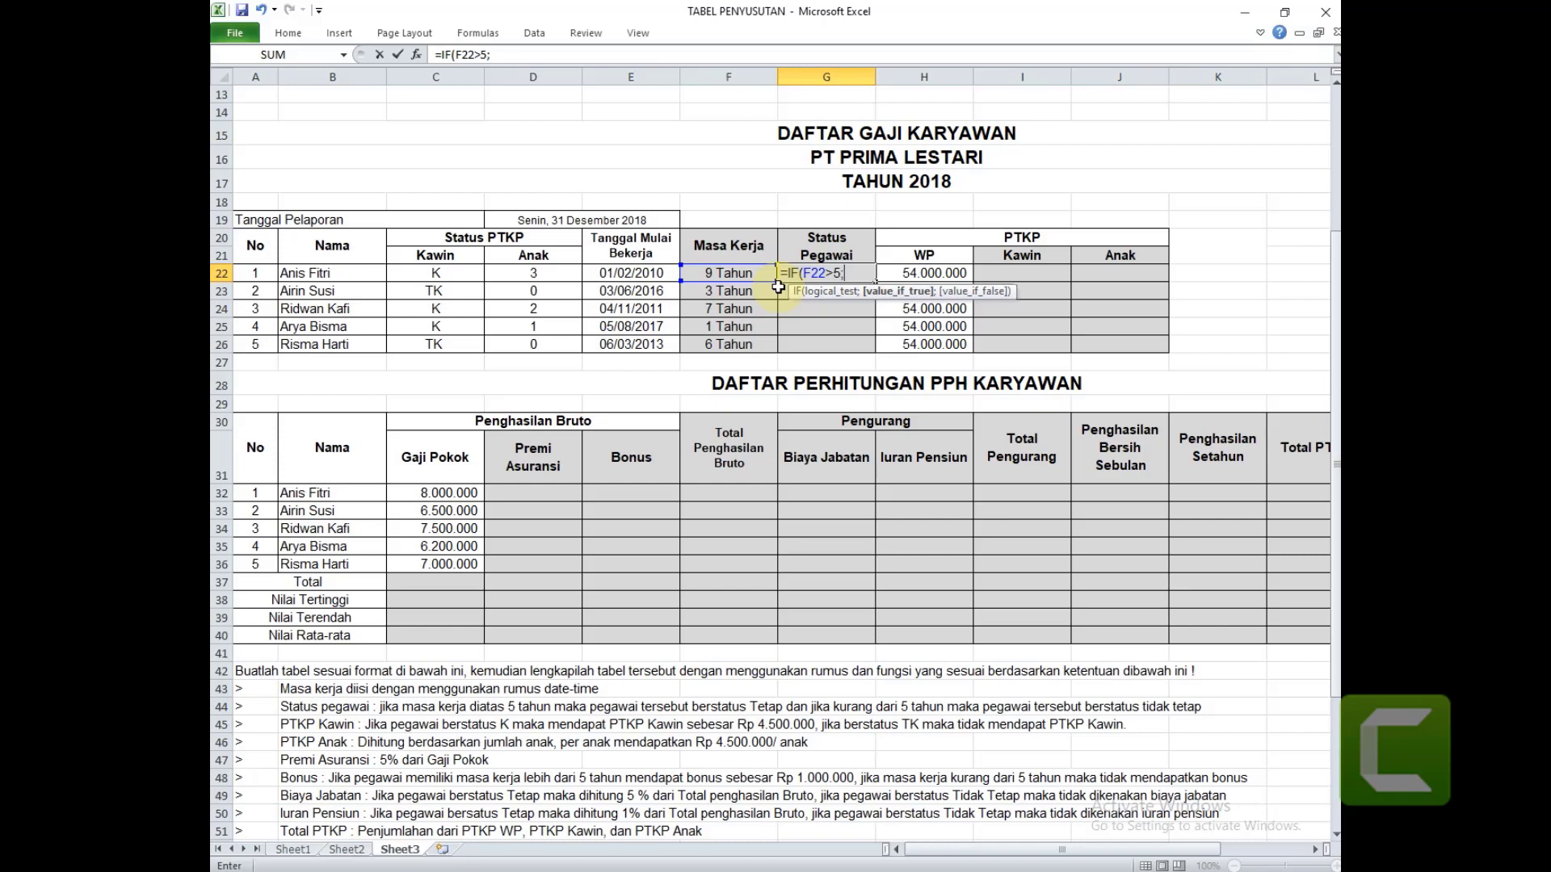
{"action": "type", "text": "\"Tetap"}
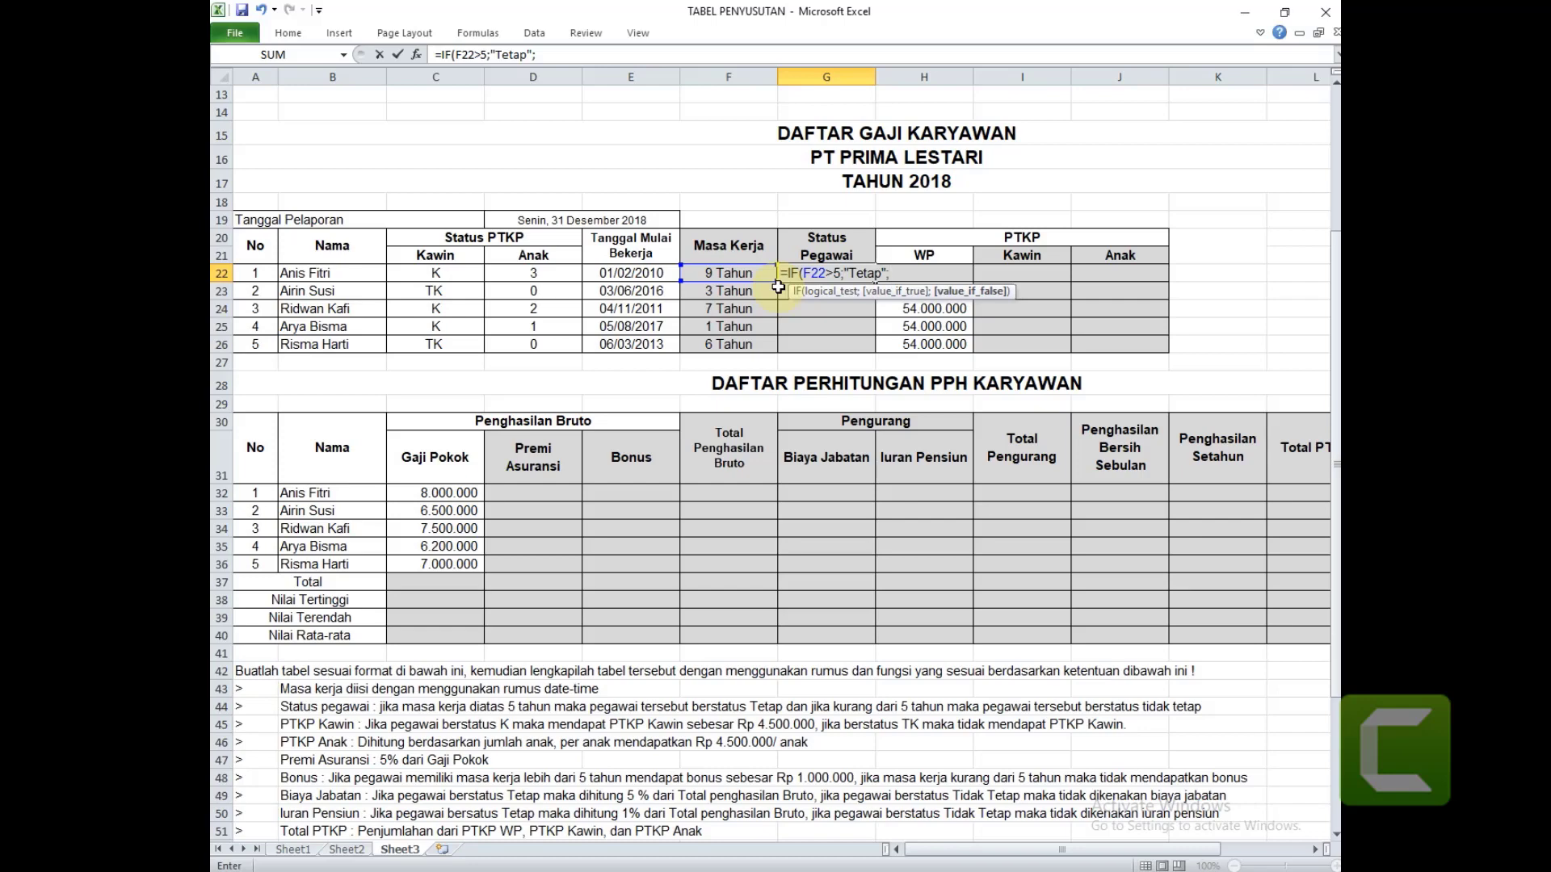
{"action": "type", "text": "\"Tidak Tetap"}
{"action": "type", "text": "\")"}
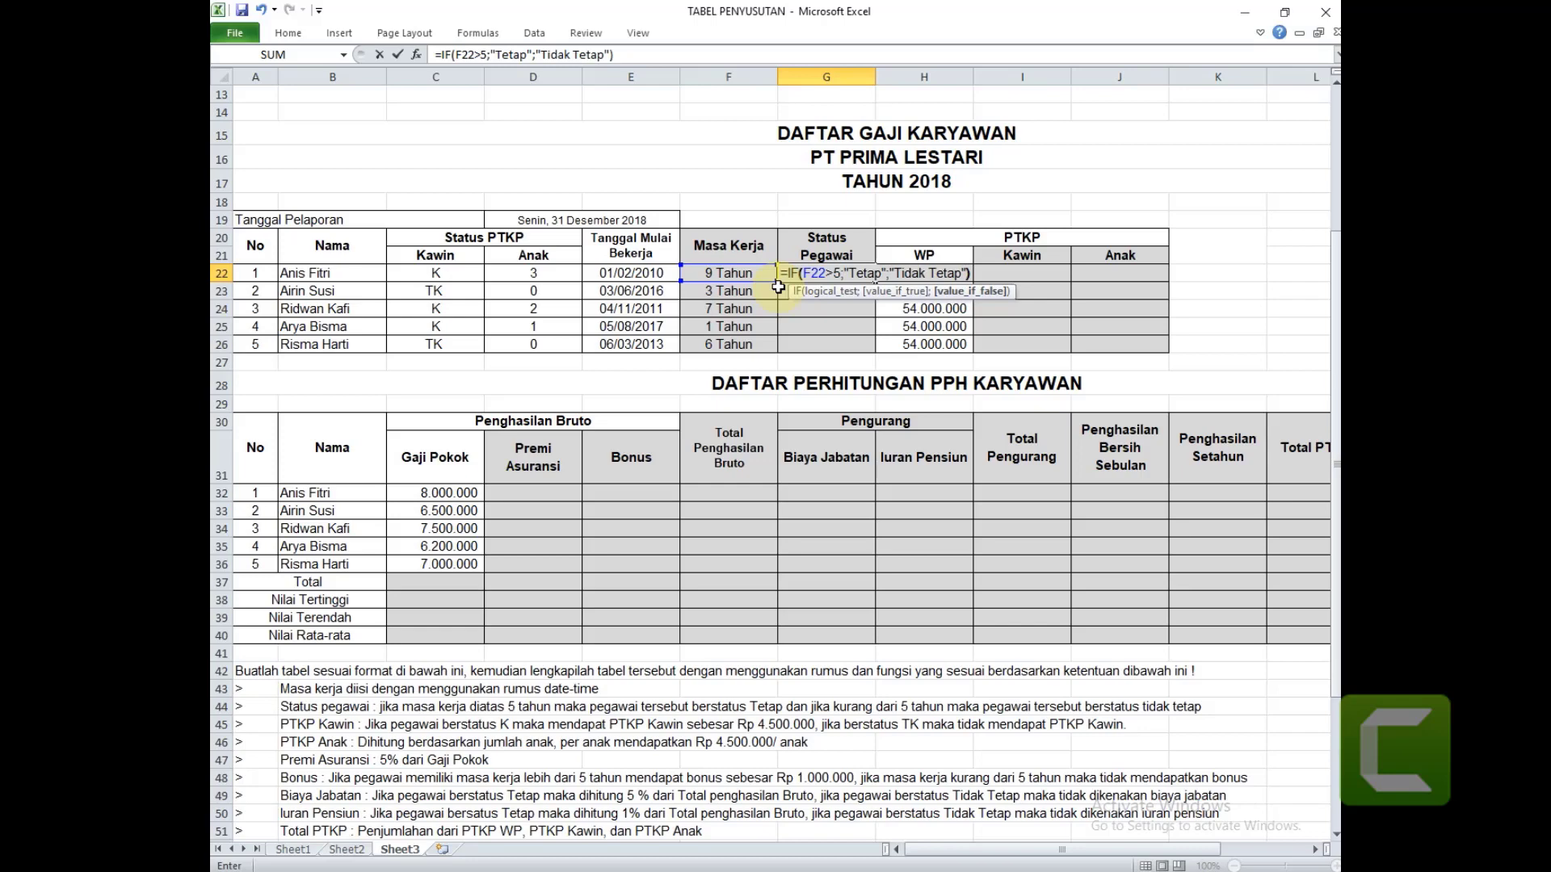
{"action": "key", "text": "Return"}
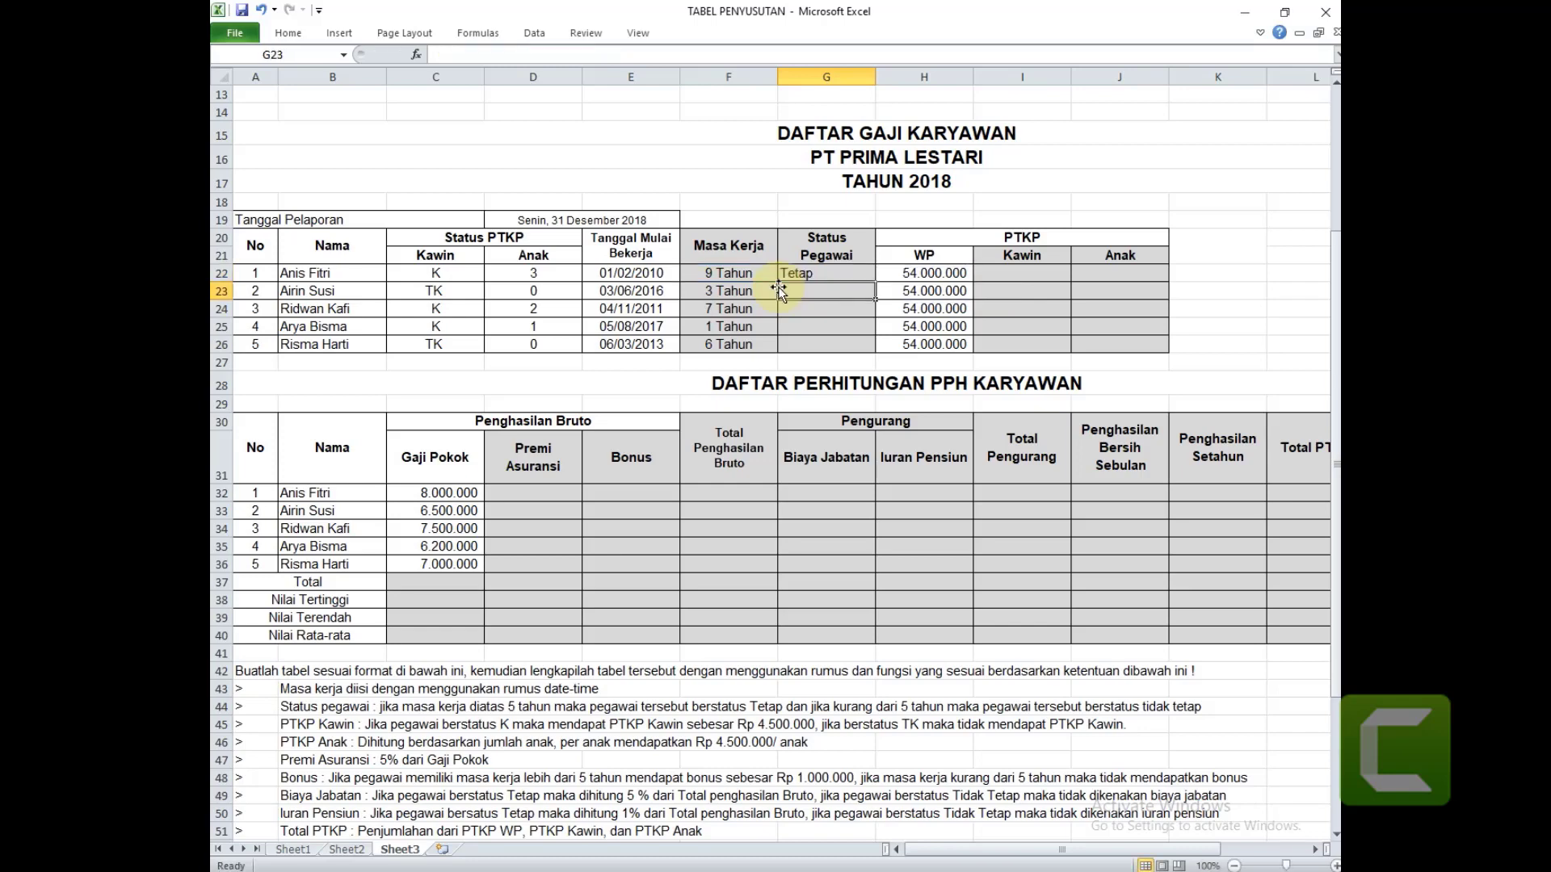
Copy the Status Pegawai formula from G22 down through G26 for the remaining employees.
{"action": "left_click", "coordinate": [836, 273]}
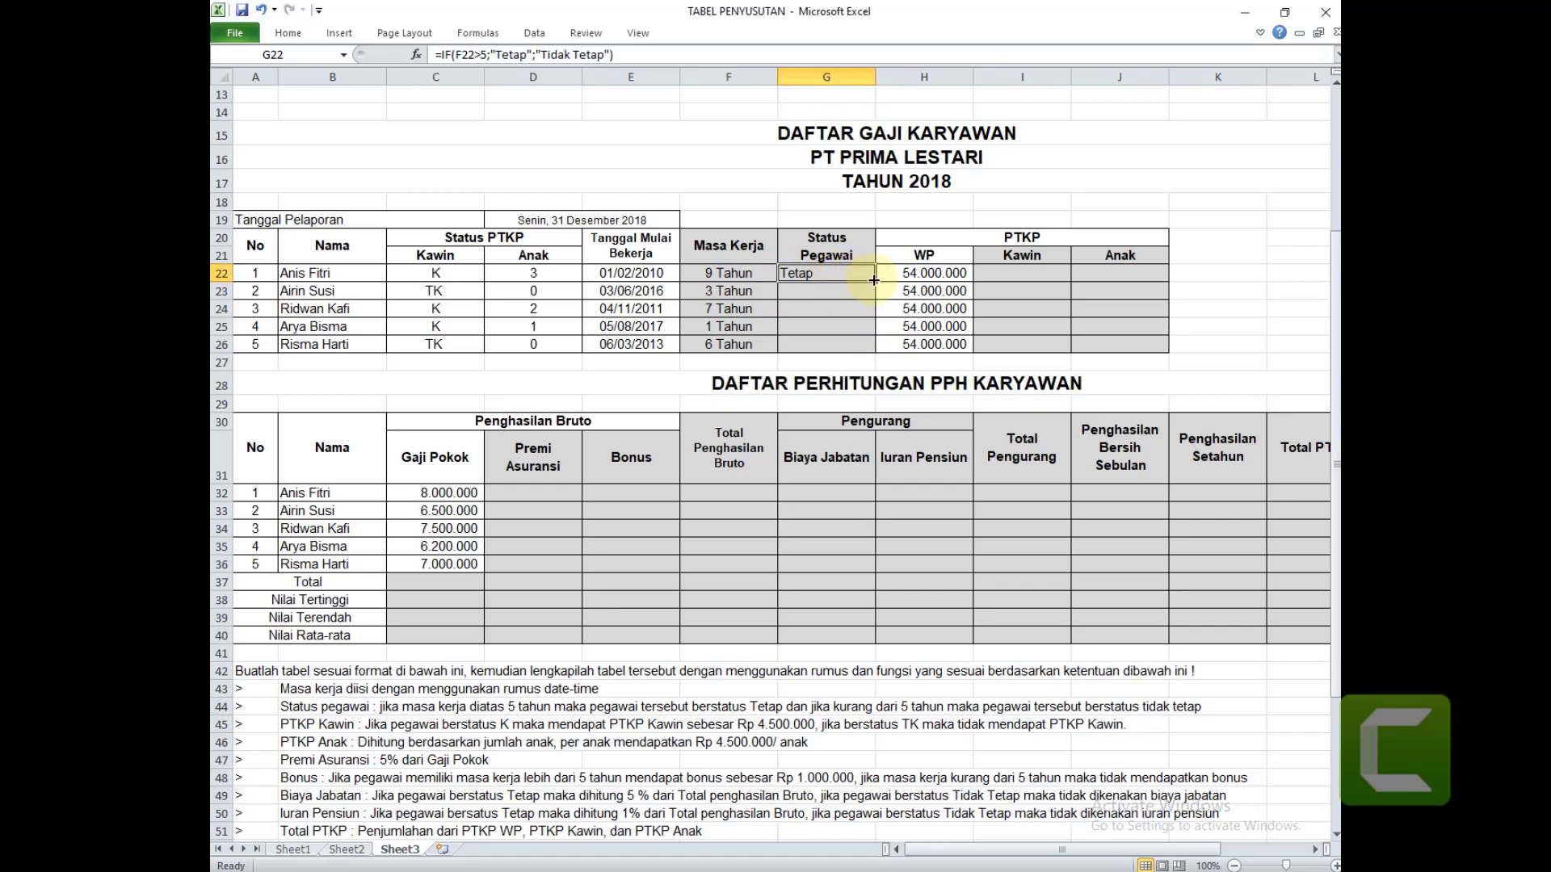
{"action": "left_click_drag", "start_coordinate": [877, 281], "coordinate": [879, 350]}
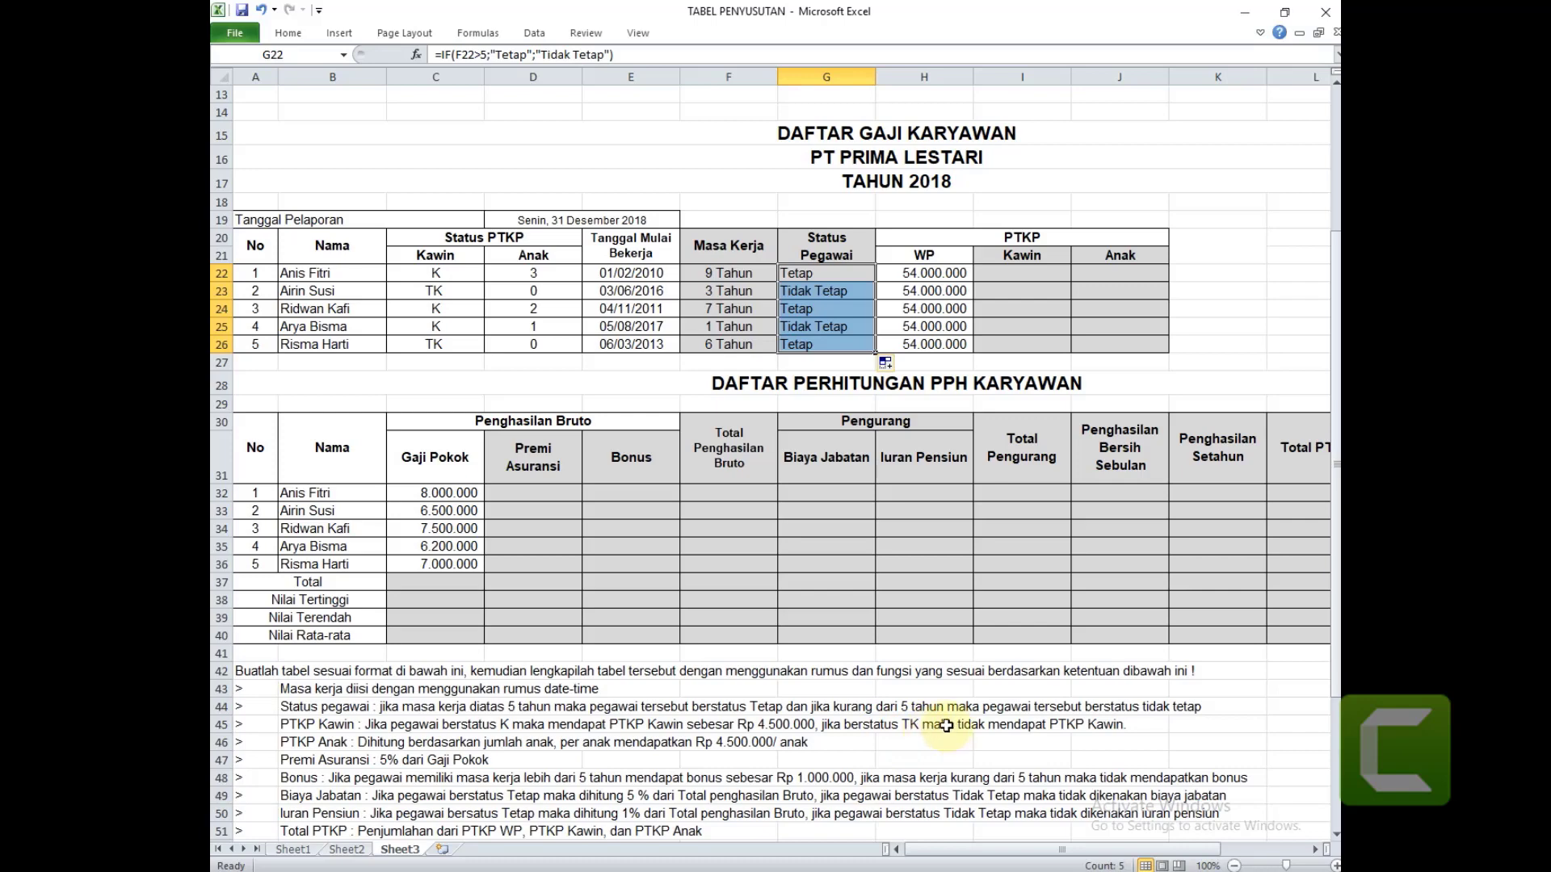
Enter =IF(C22="K";4500000;0) in I22 to calculate the first employee's PTKP Kawin.
{"action": "left_click", "coordinate": [993, 275]}
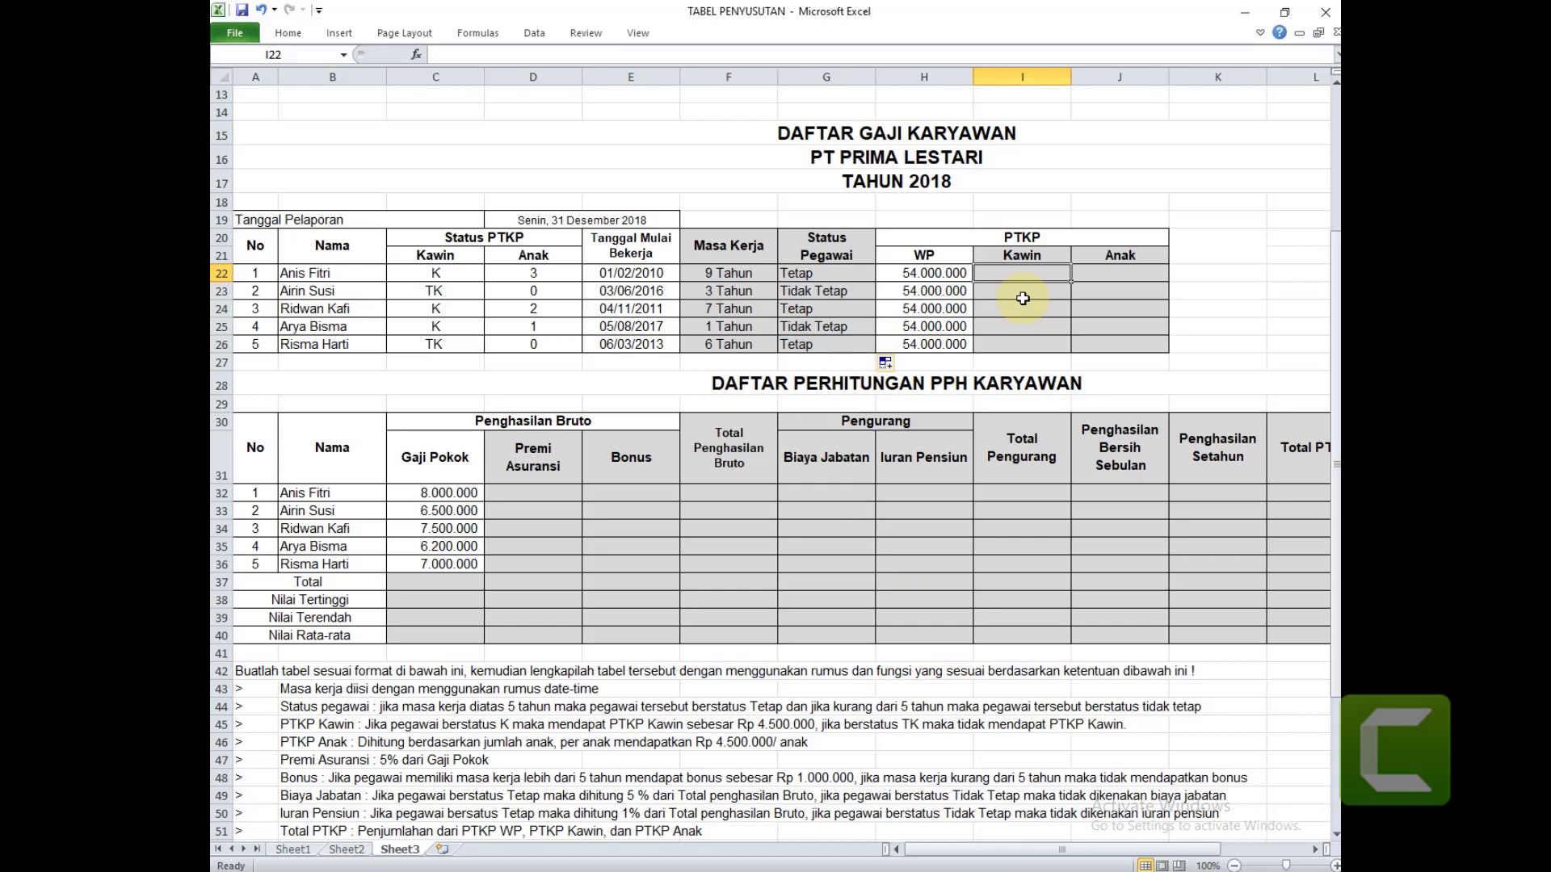
{"action": "type", "text": "="}
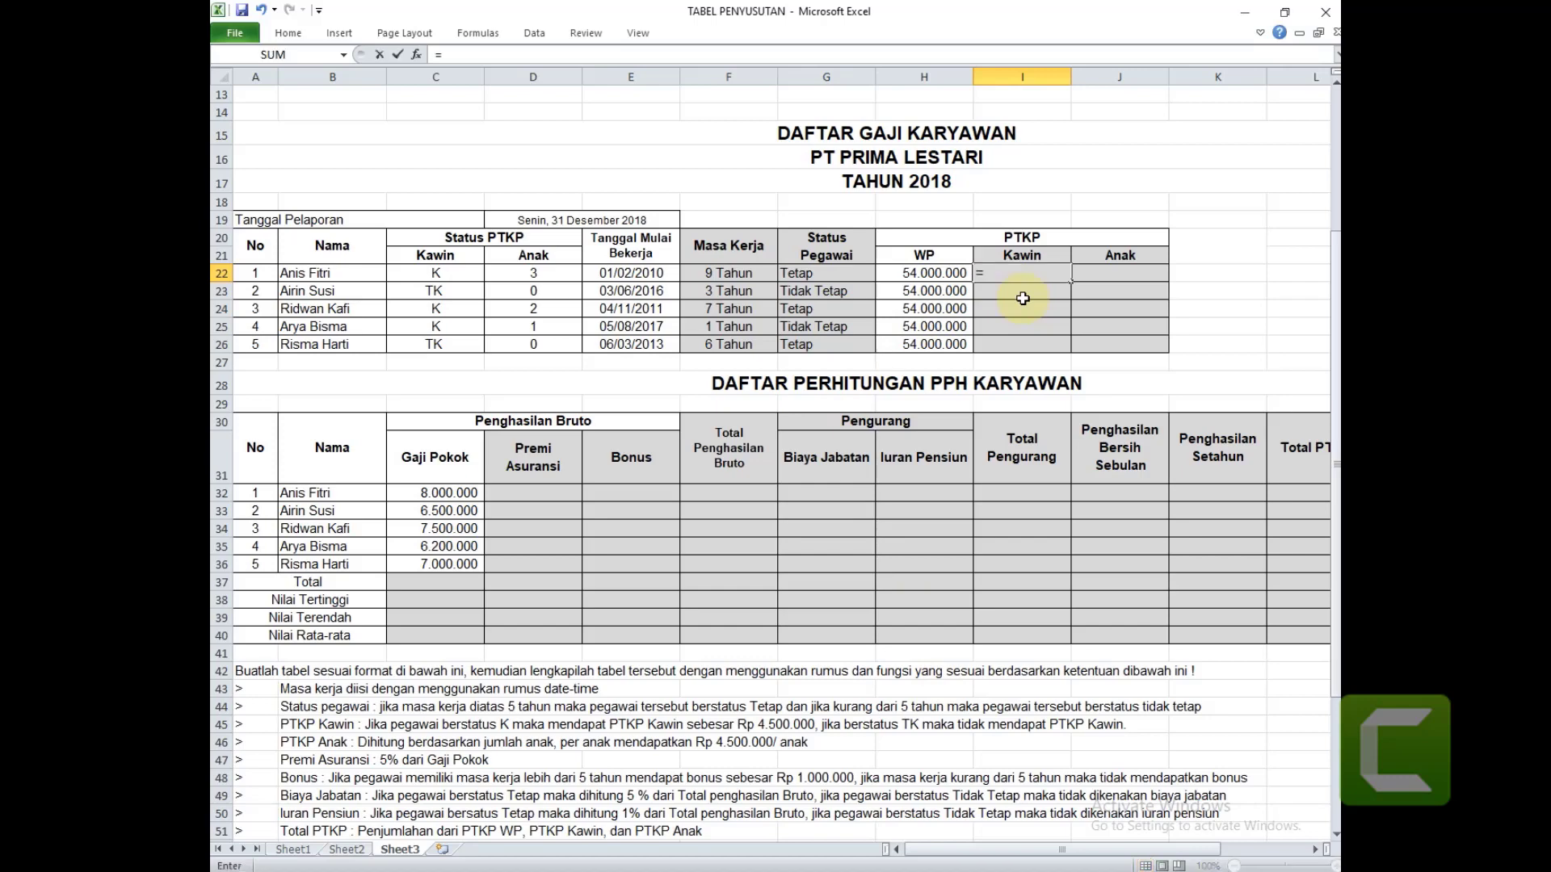
{"action": "type", "text": "if"}
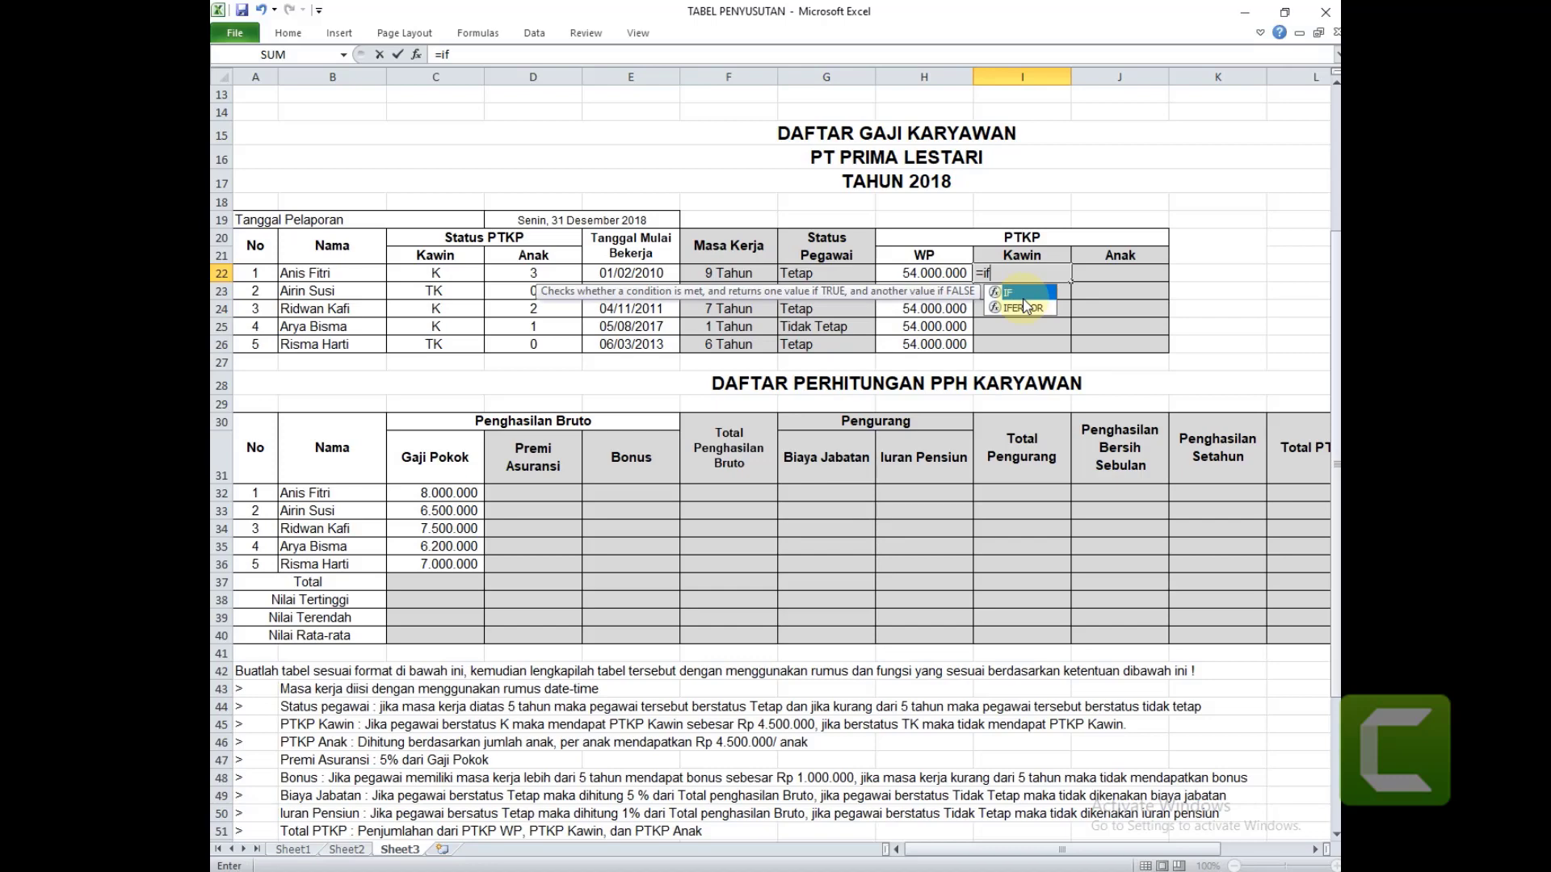
{"action": "type", "text": "("}
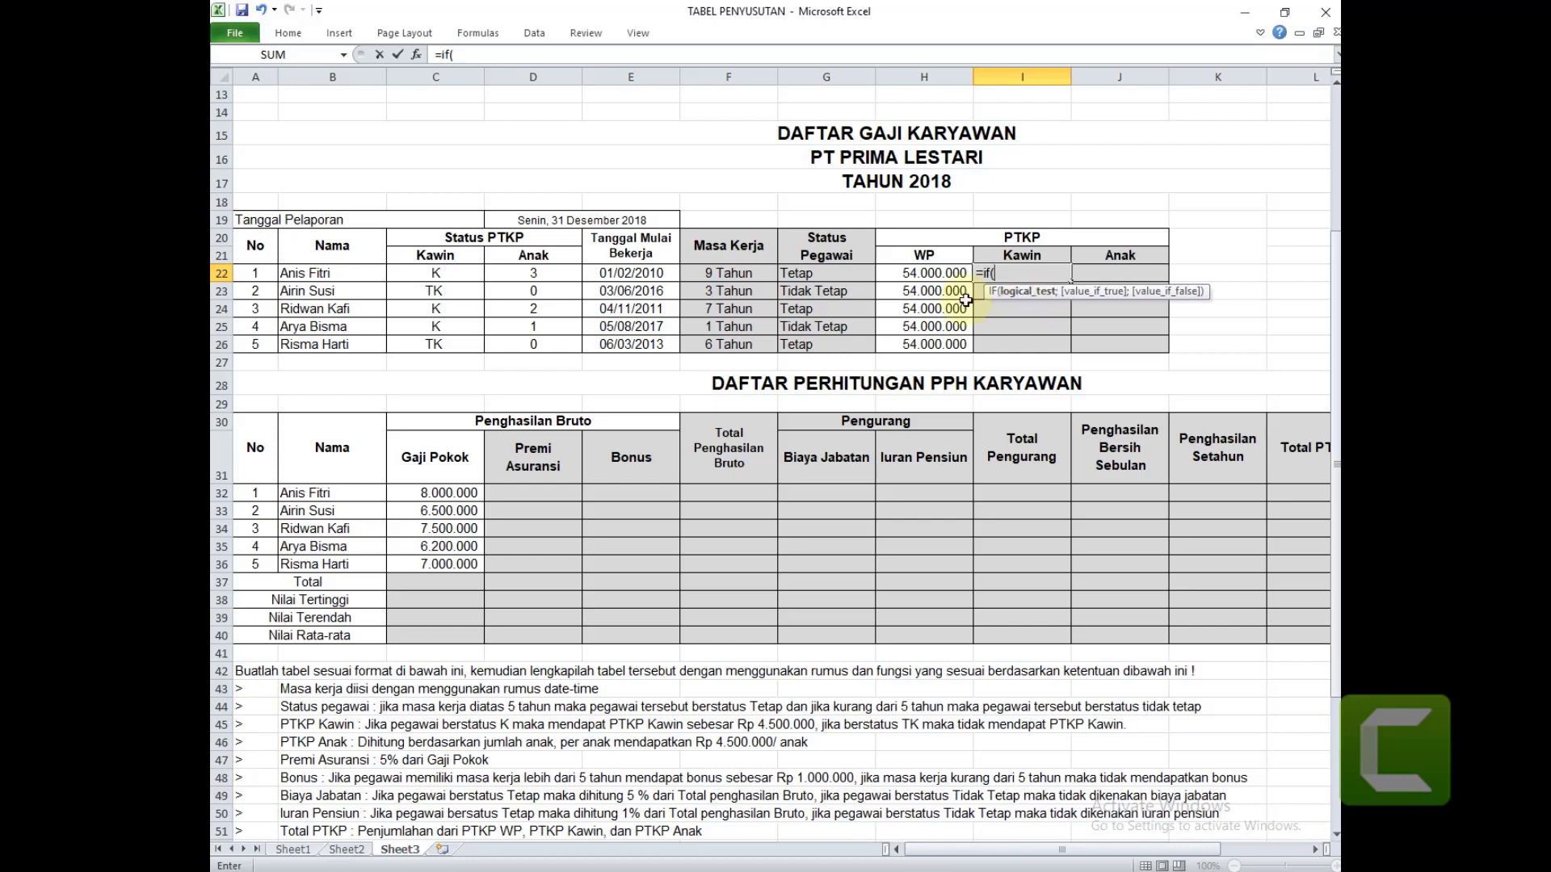
{"action": "left_click", "coordinate": [452, 272]}
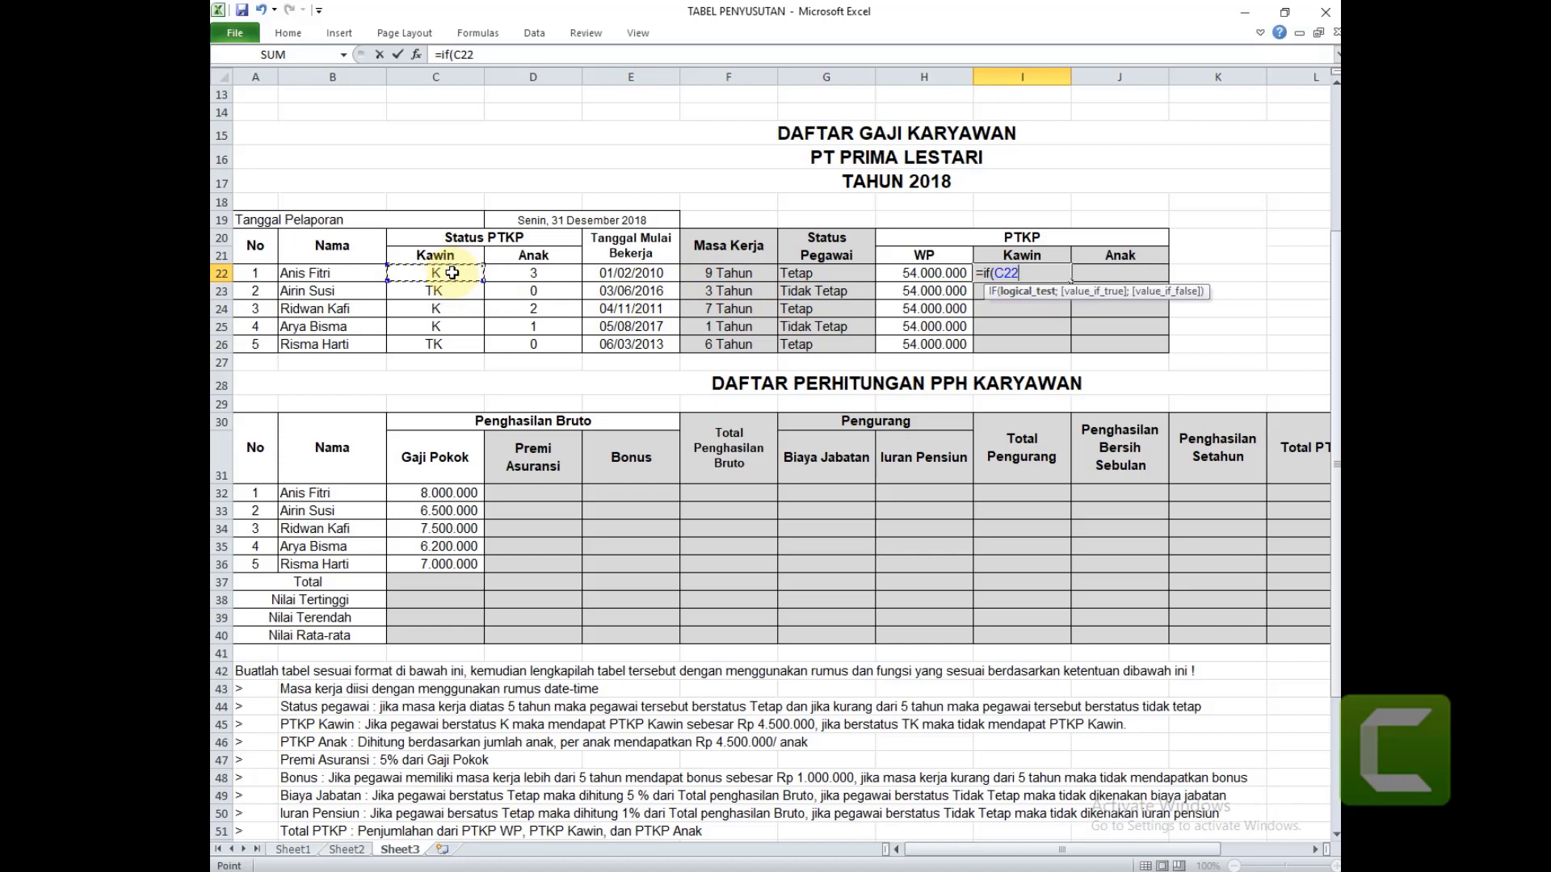
{"action": "type", "text": "=\"K\";"}
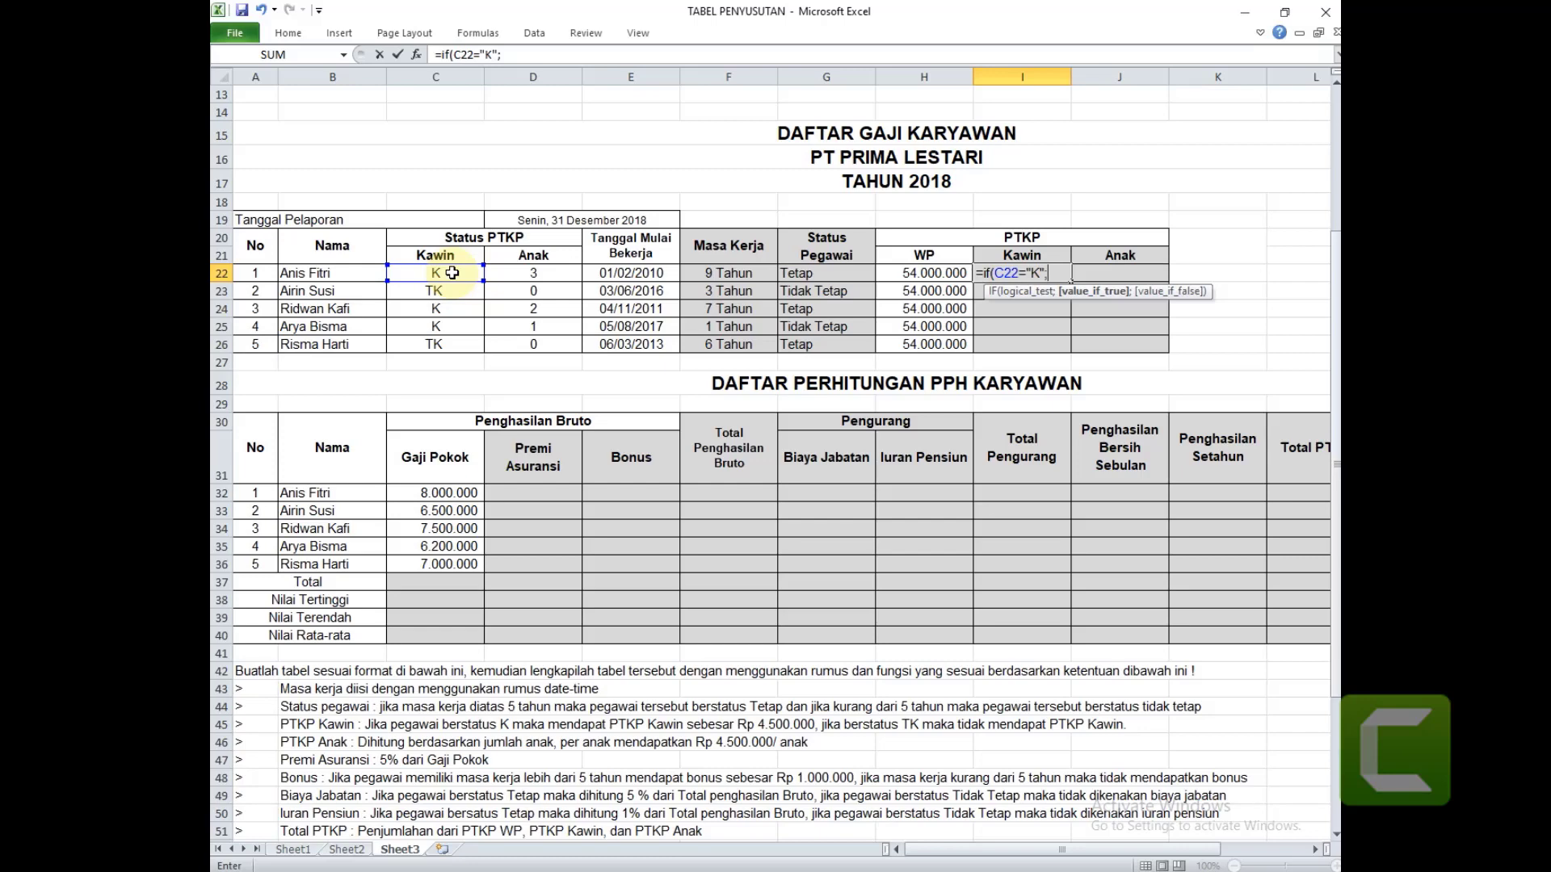
{"action": "type", "text": "4500000"}
{"action": "type", "text": ";0"}
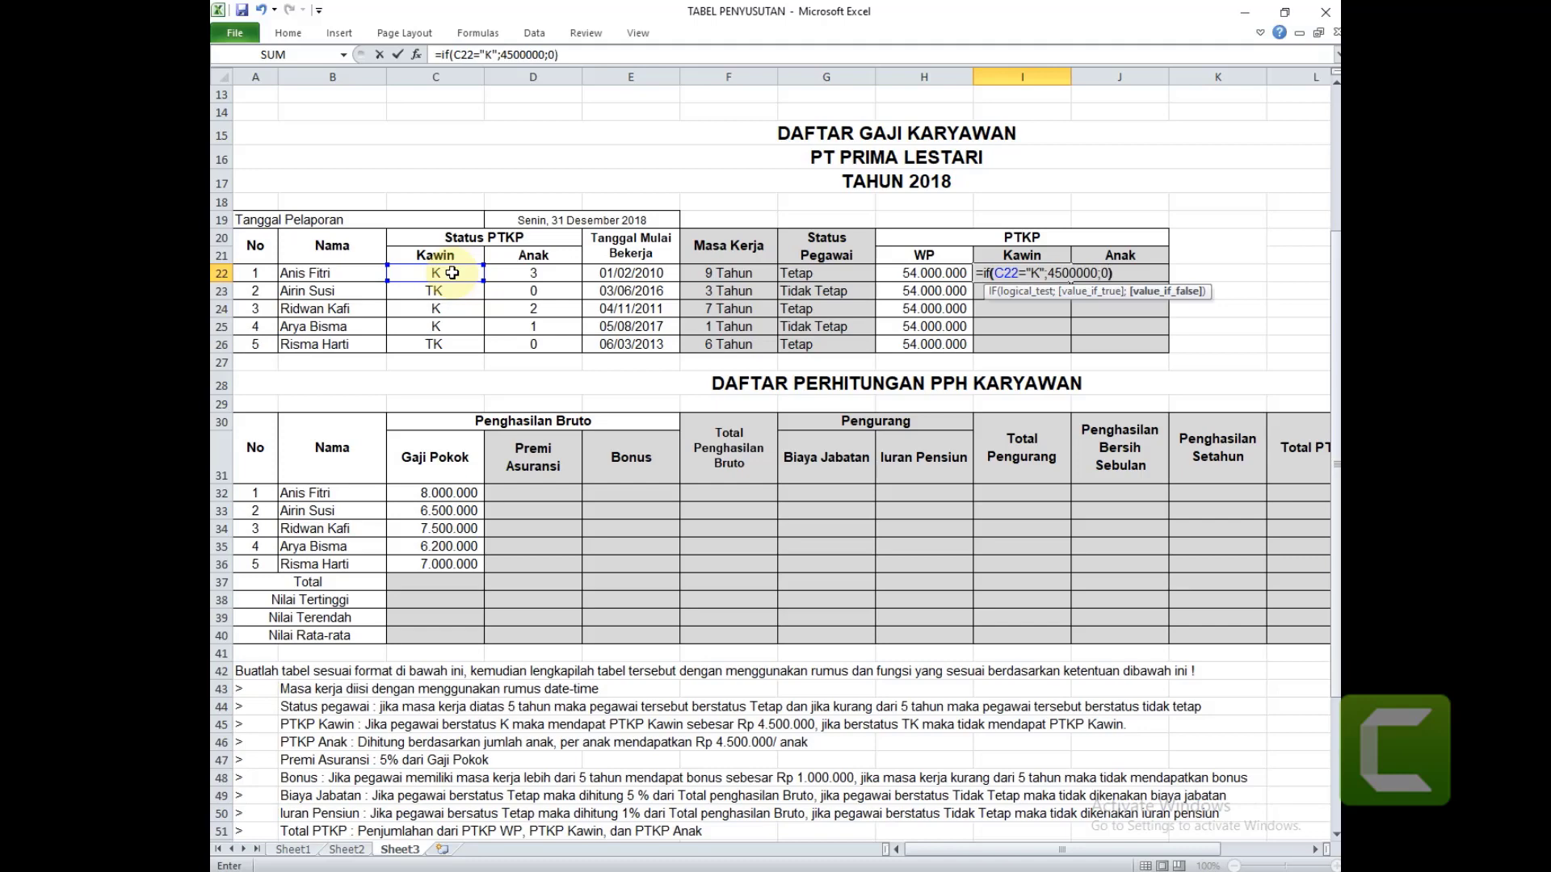
{"action": "type", "text": ")"}
{"action": "key", "text": "Return"}
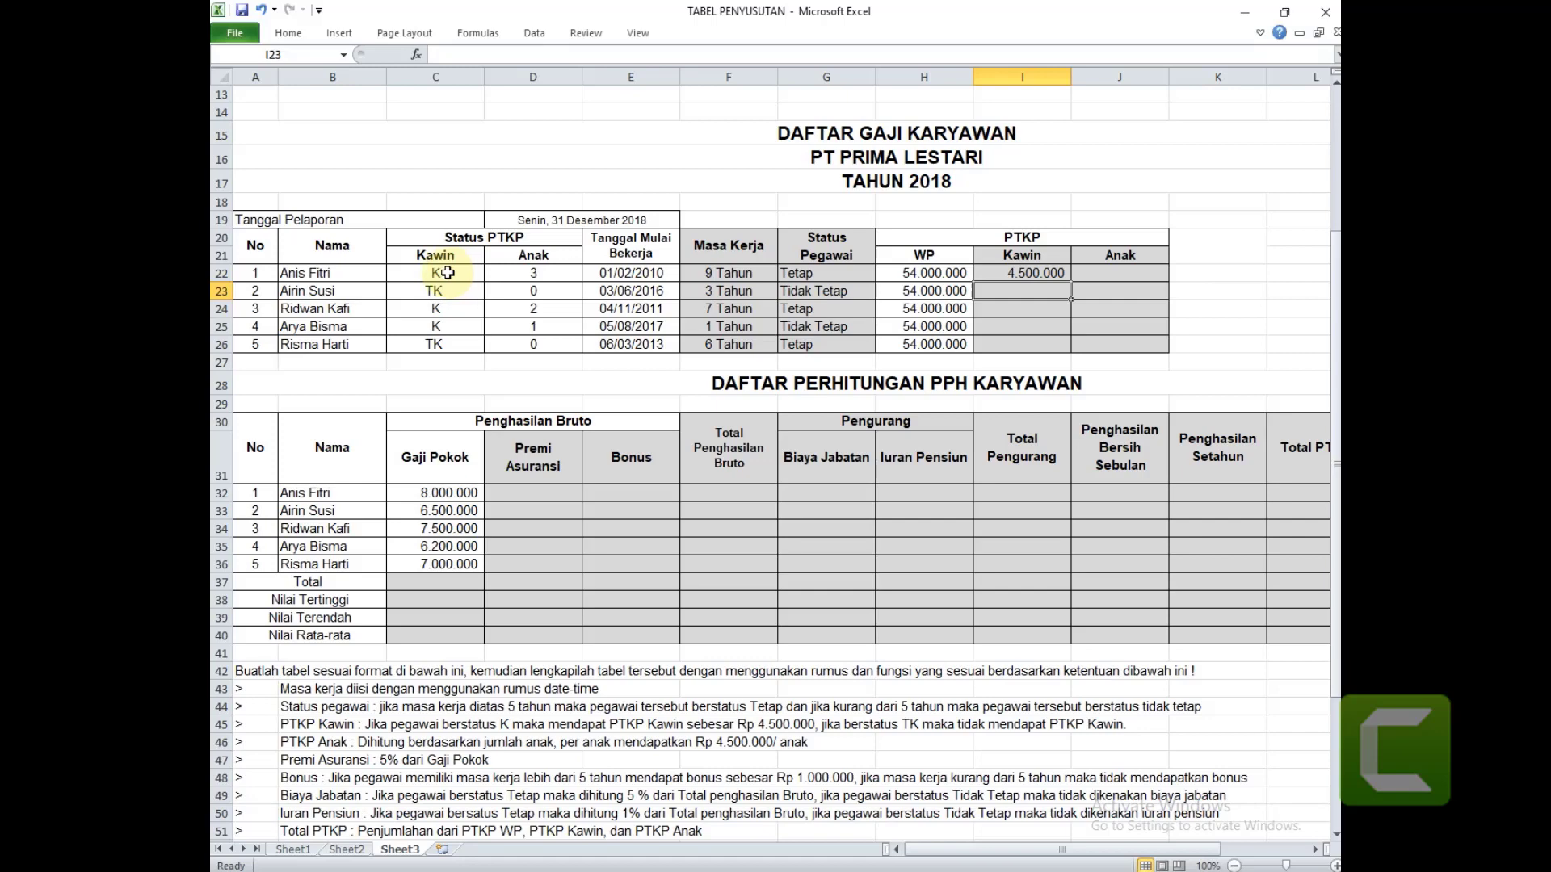
Copy the PTKP Kawin formula from I22 down through I26 for the remaining employees.
{"action": "left_click", "coordinate": [1056, 276]}
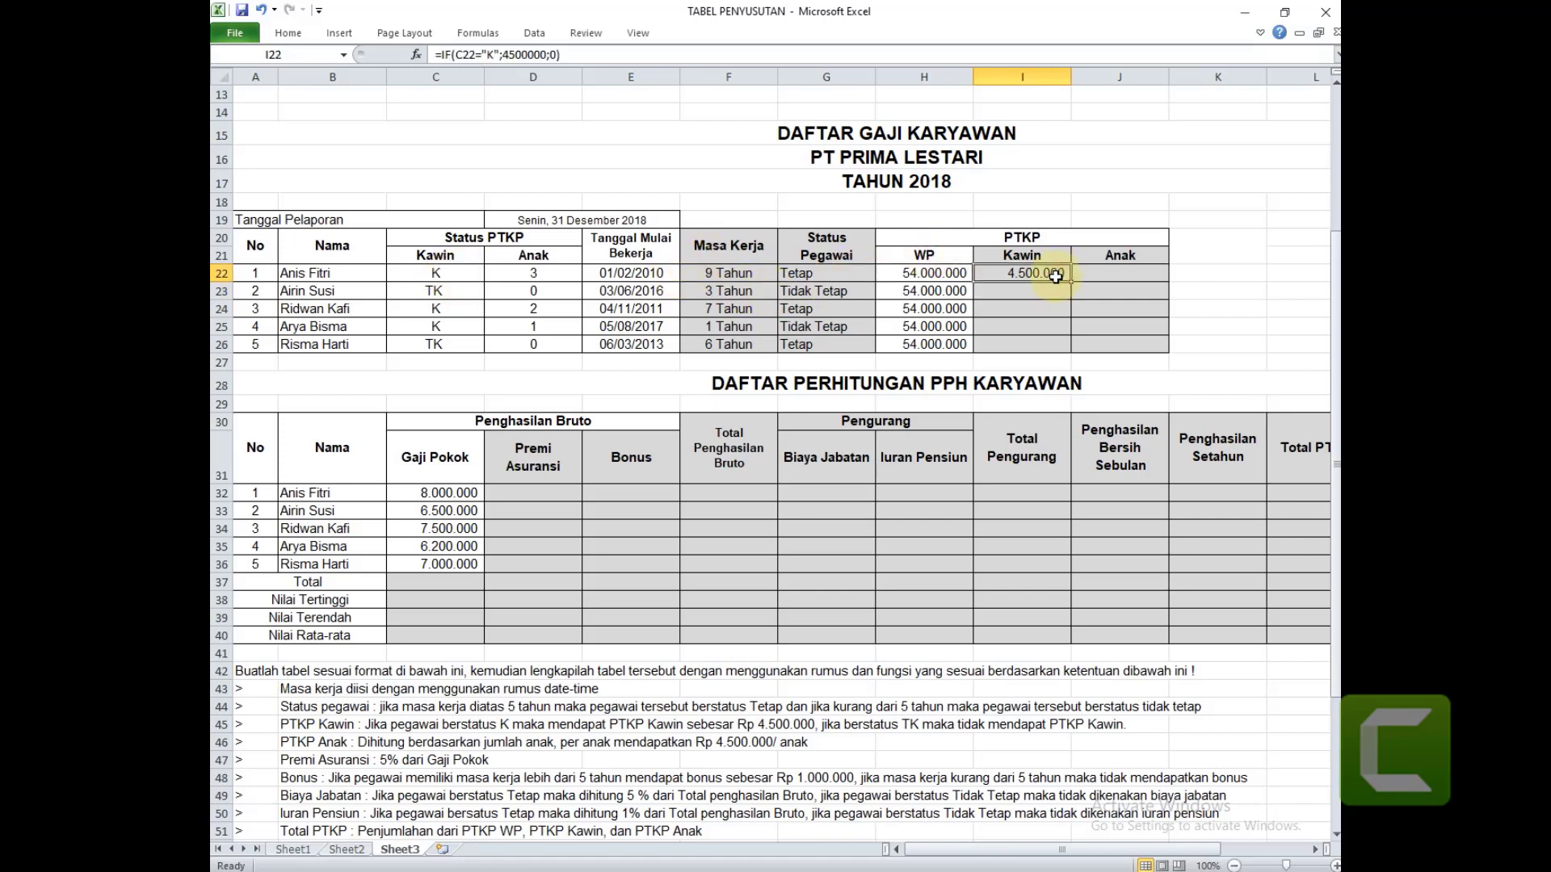
{"action": "left_click_drag", "start_coordinate": [1070, 282], "coordinate": [1073, 352]}
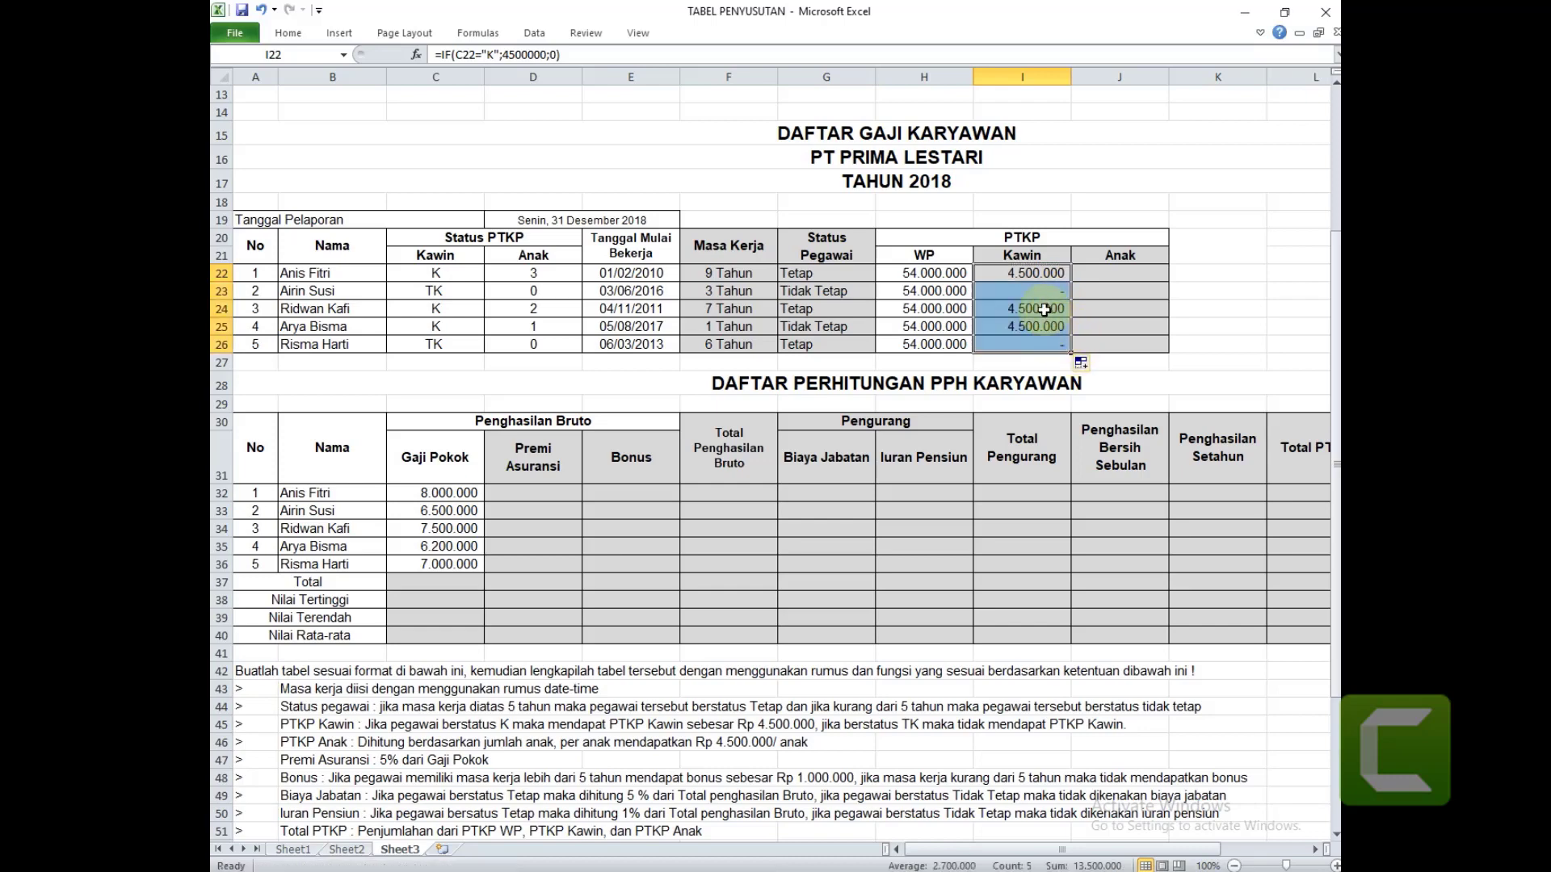
{"action": "left_click", "coordinate": [1044, 310]}
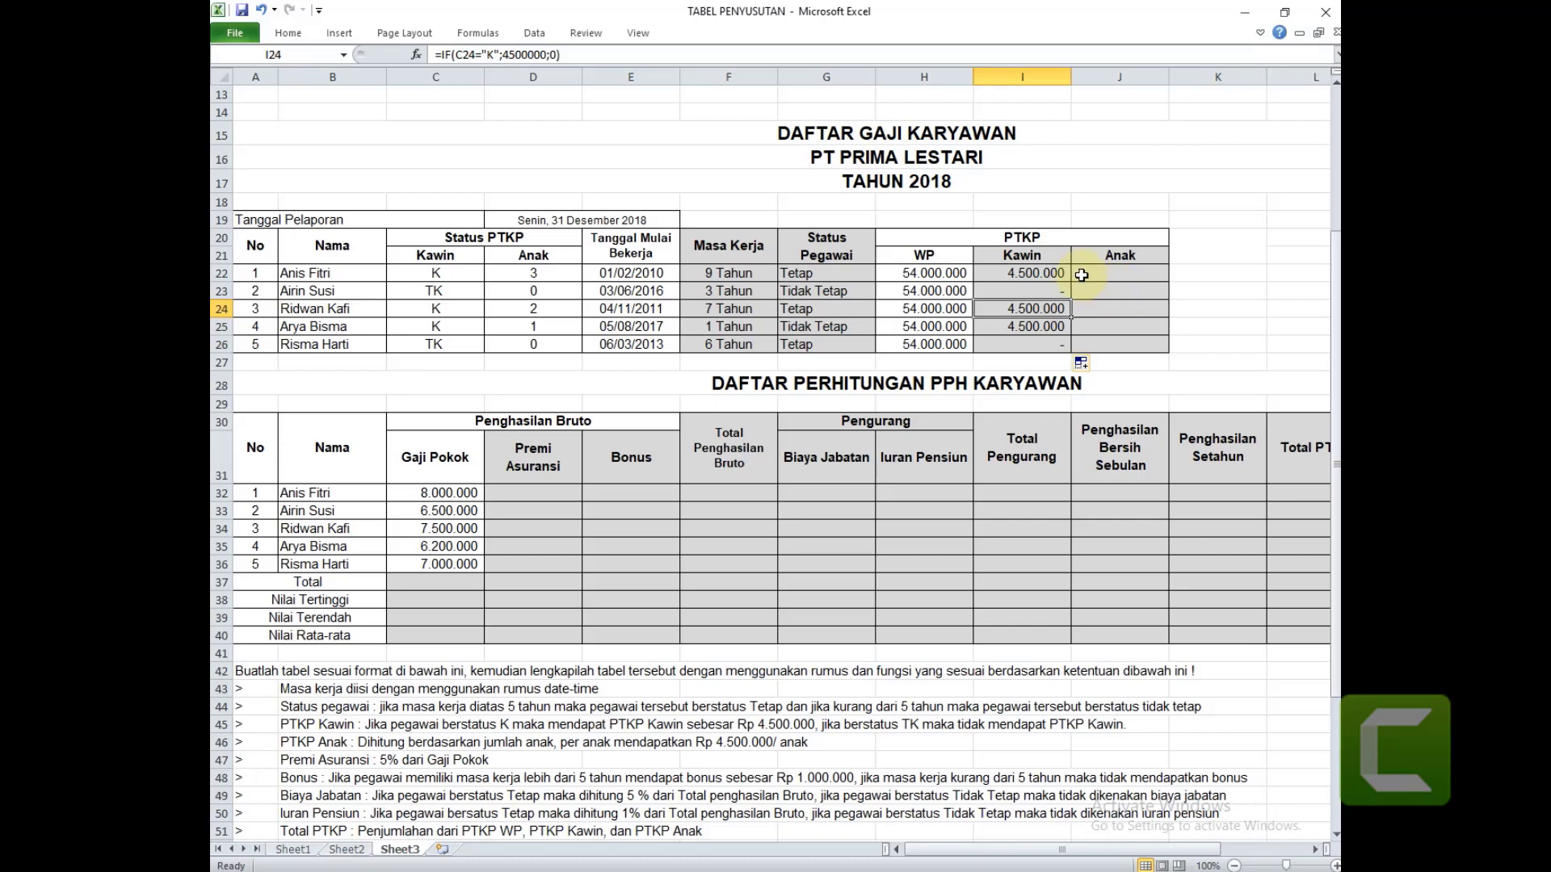
Enter =D22*4500000 in J22 to calculate the first employee's PTKP Anak.
{"action": "left_click", "coordinate": [1108, 271]}
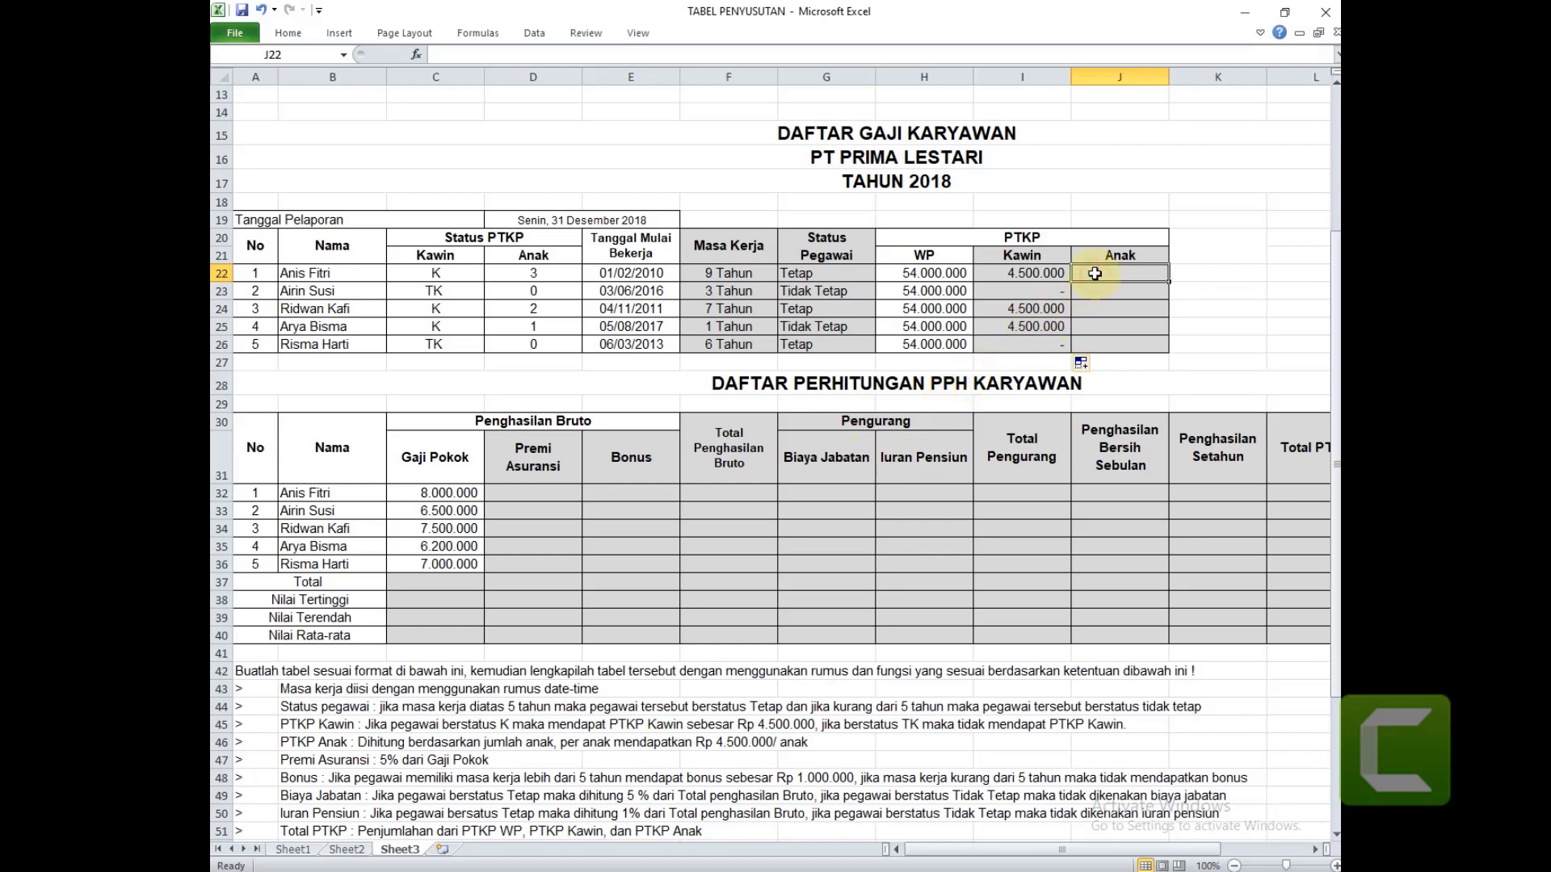
{"action": "type", "text": "="}
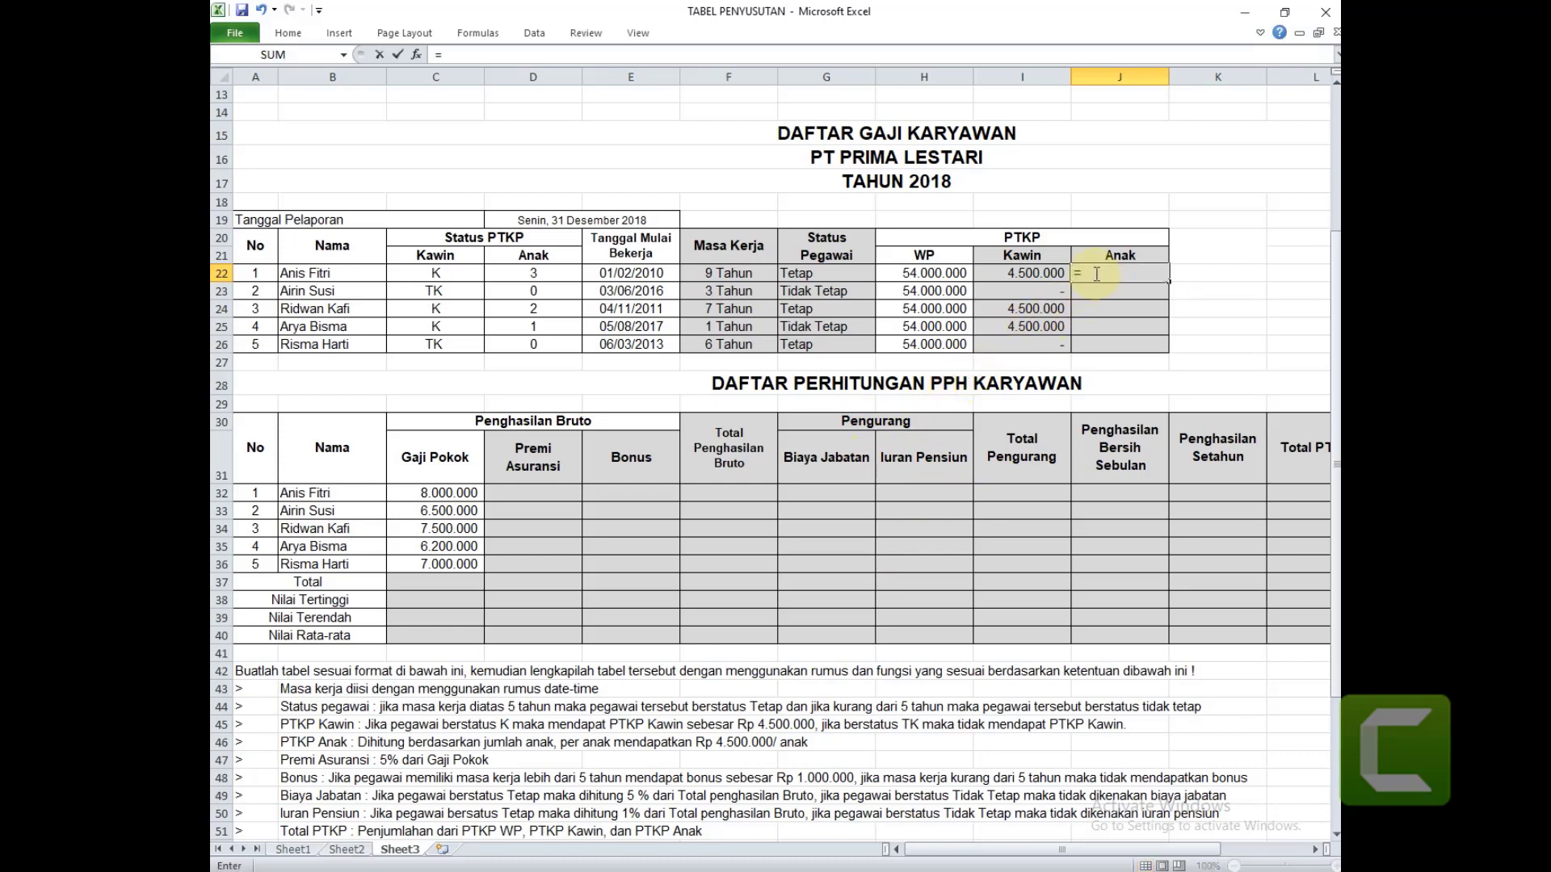
{"action": "left_click", "coordinate": [547, 273]}
{"action": "type", "text": "*4500000"}
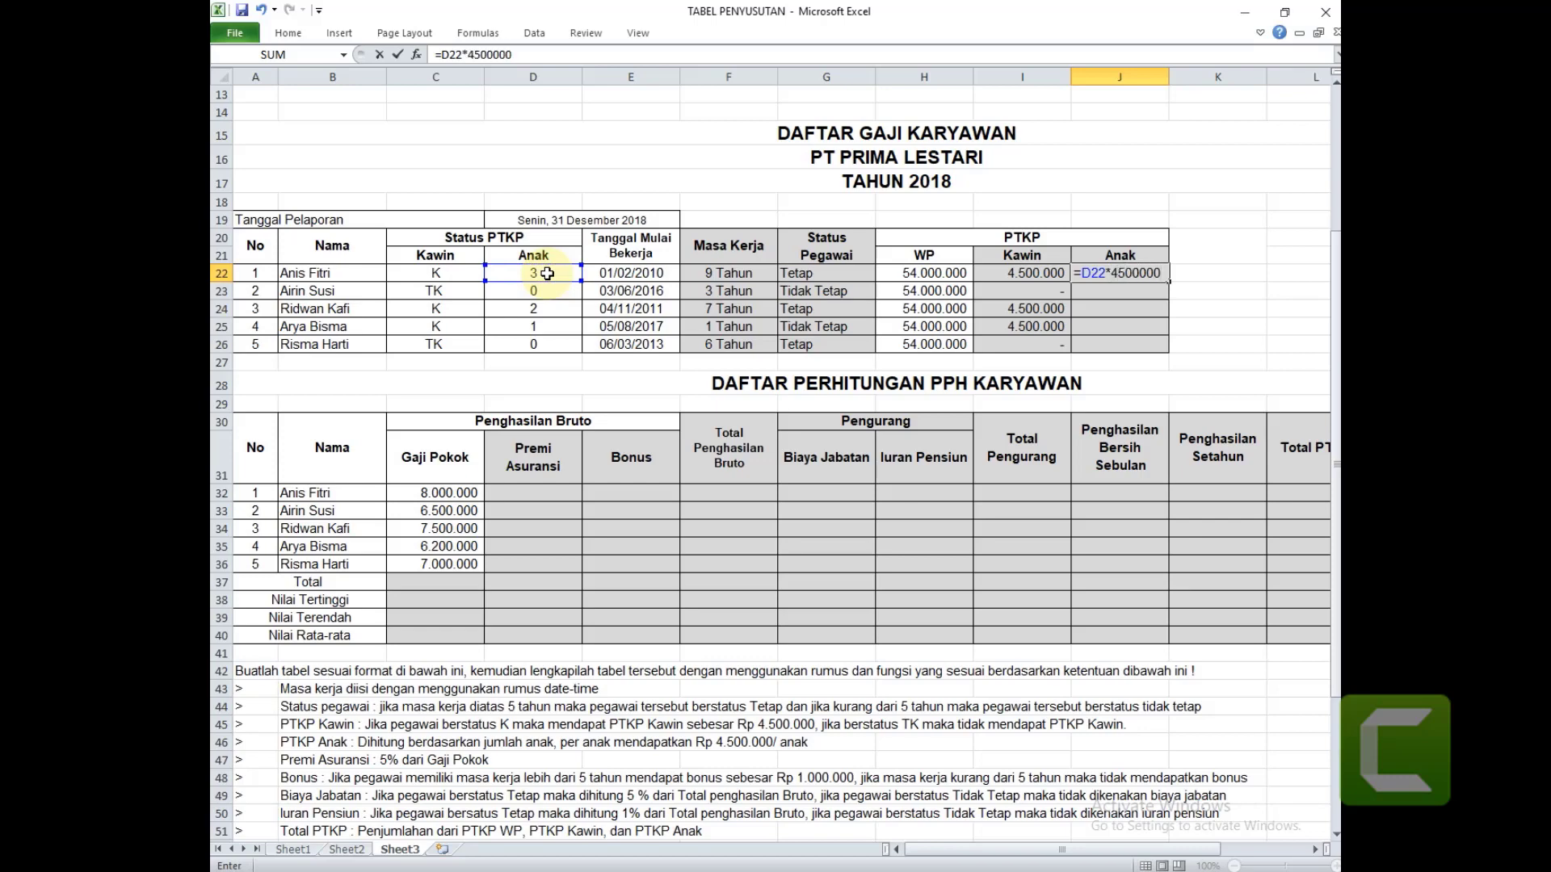
{"action": "key", "text": "Return"}
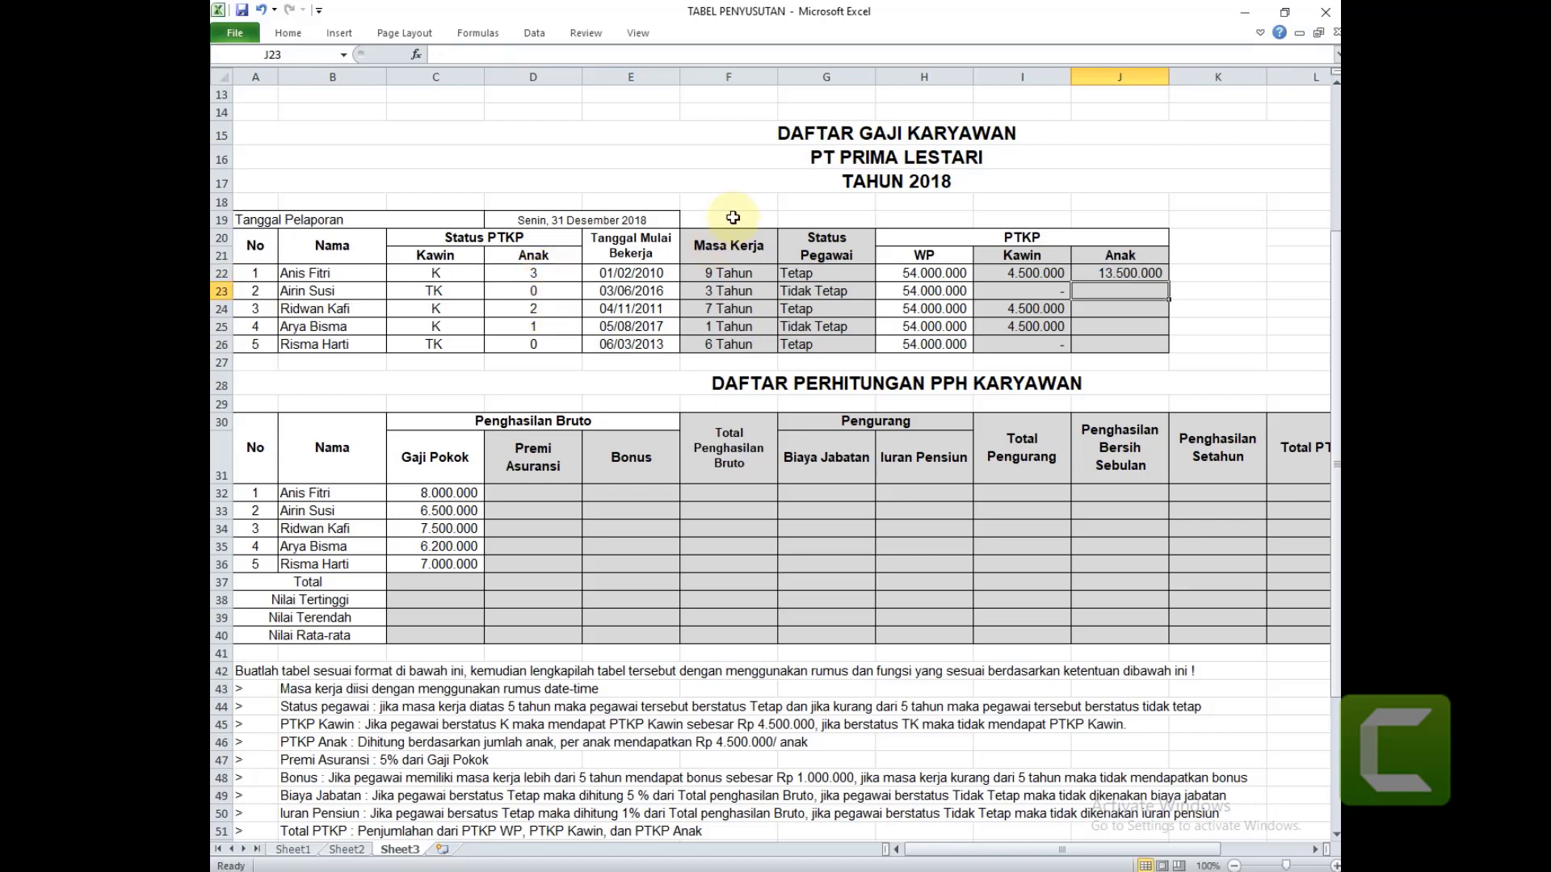
Copy the PTKP Anak formula from J22 down through J25.
{"action": "left_click", "coordinate": [1106, 272]}
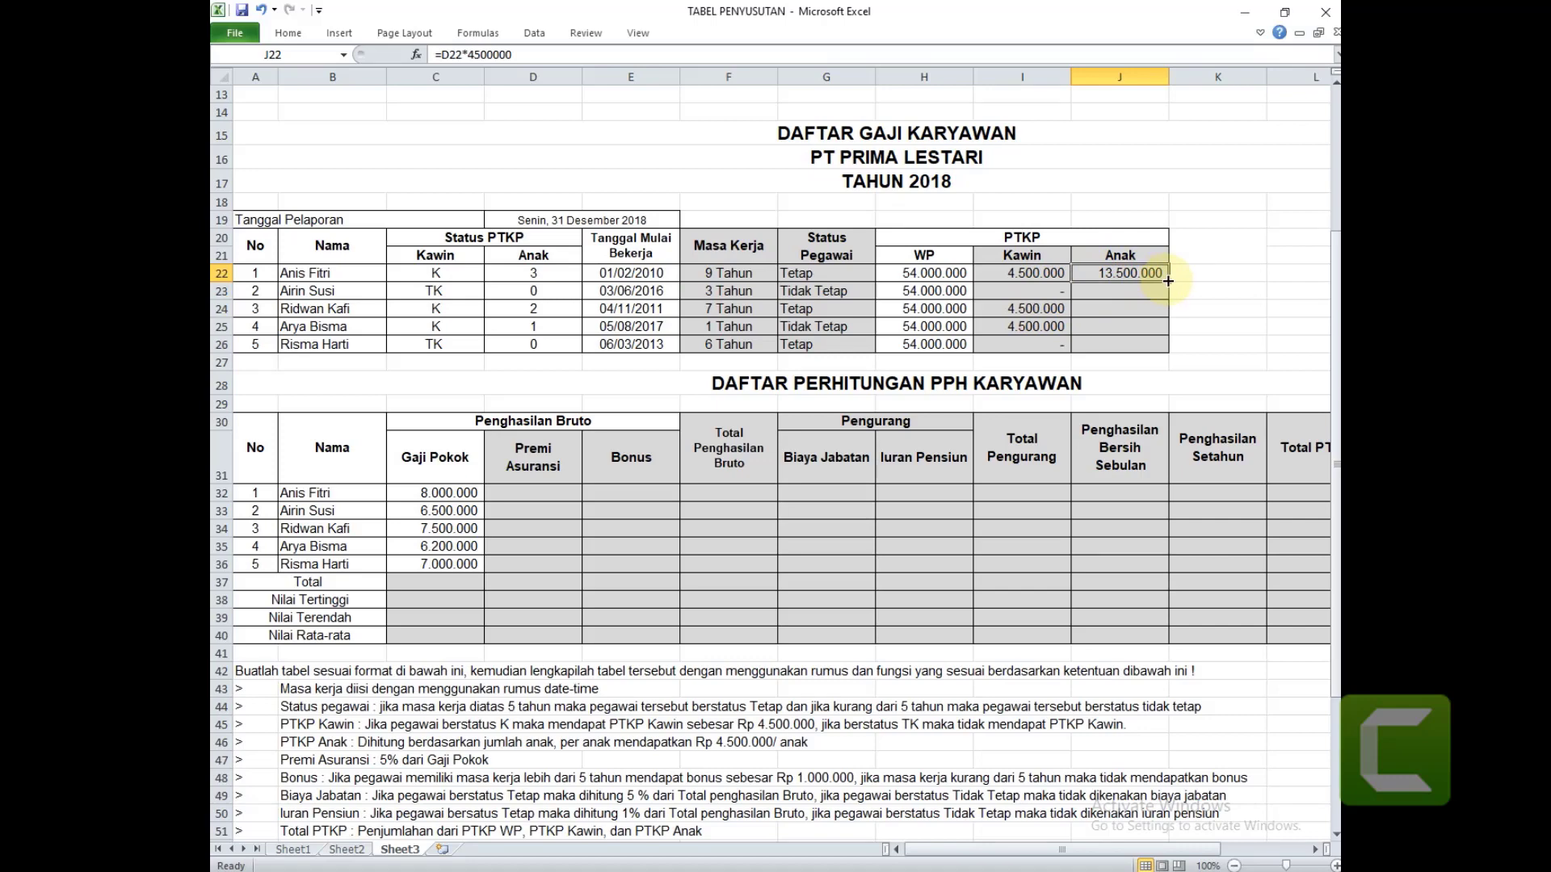
{"action": "left_click_drag", "start_coordinate": [1168, 281], "coordinate": [1168, 331]}
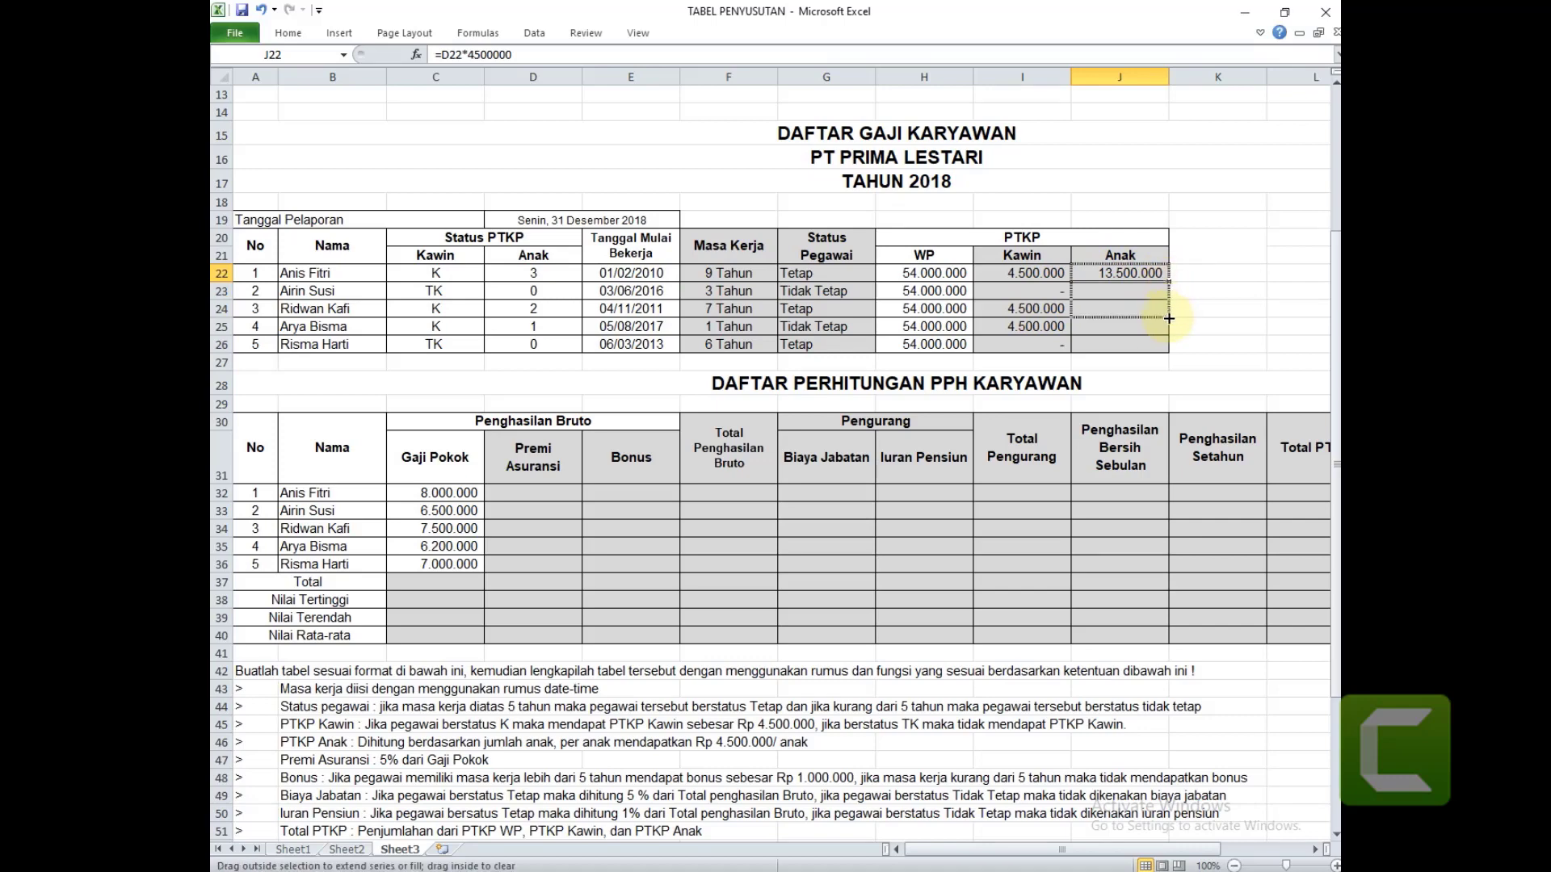
{"action": "left_click", "coordinate": [1082, 371]}
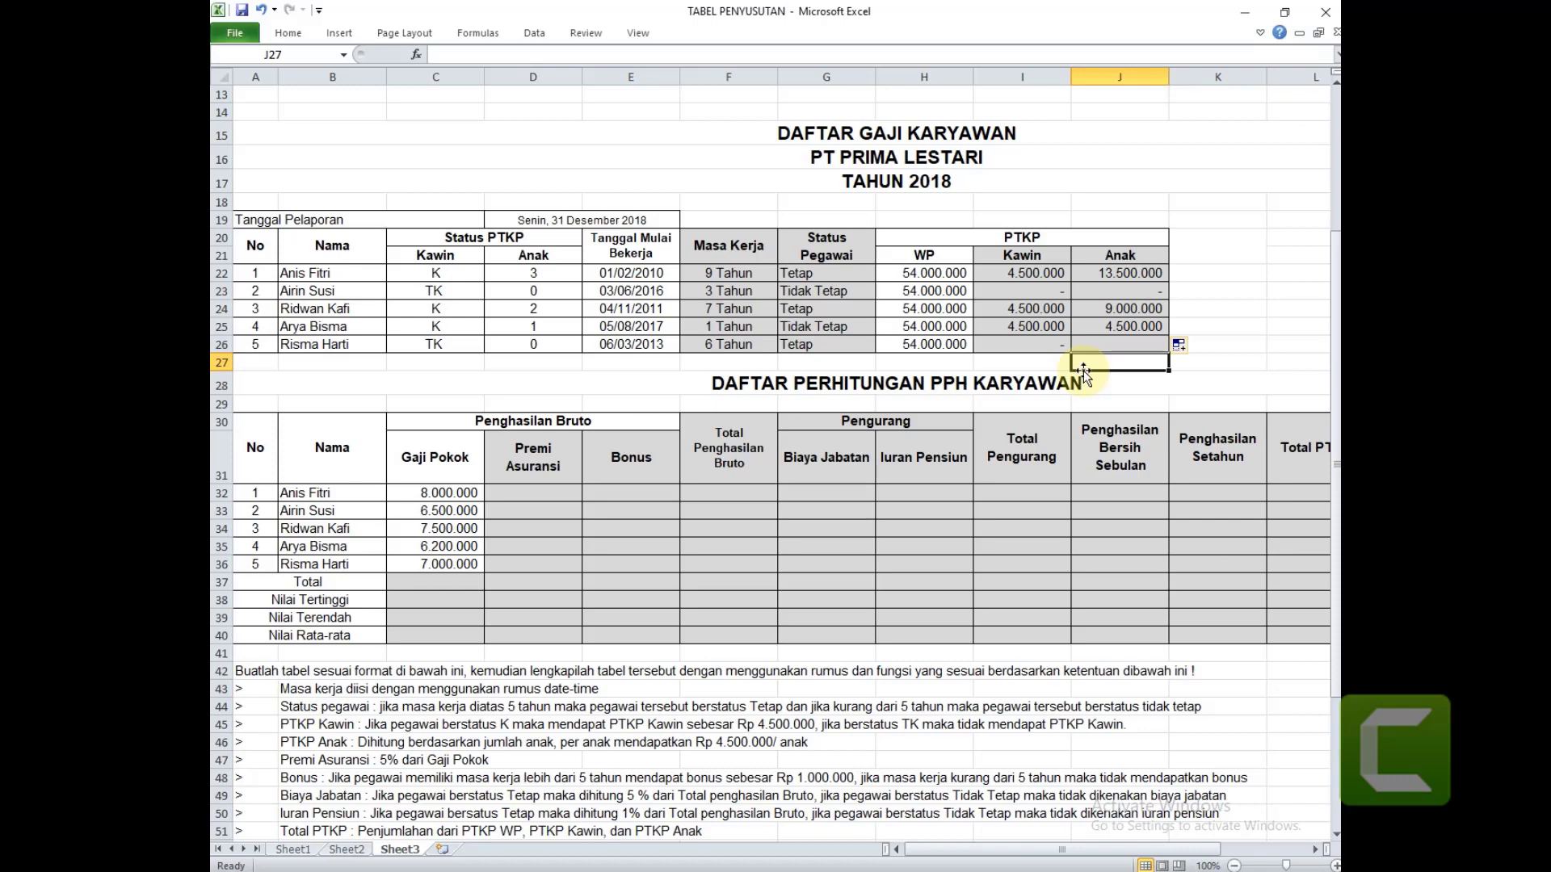
{"action": "key", "text": "Left"}
{"action": "key", "text": "Left"}
{"action": "key", "text": "Left"}
{"action": "key", "text": "Left"}
{"action": "key", "text": "Left"}
{"action": "key", "text": "Left"}
{"action": "key", "text": "Left"}
{"action": "key", "text": "Left"}
{"action": "key", "text": "Left"}
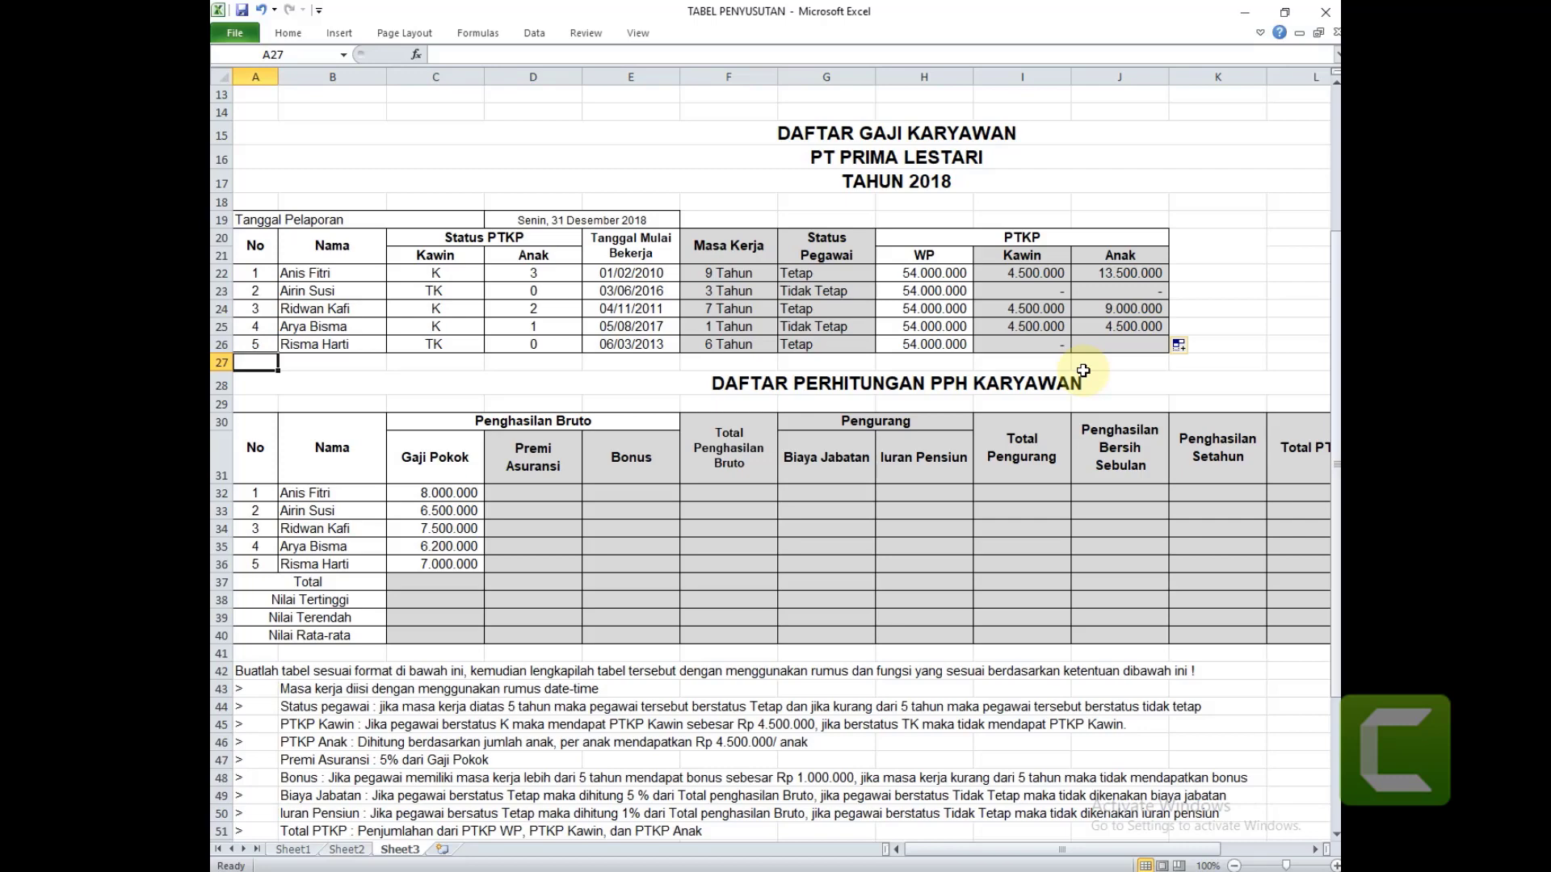
Enter =C32*5% in D32 for the first employee's Premi Asuransi and copy the formula down through D36.
{"action": "left_click", "coordinate": [540, 493]}
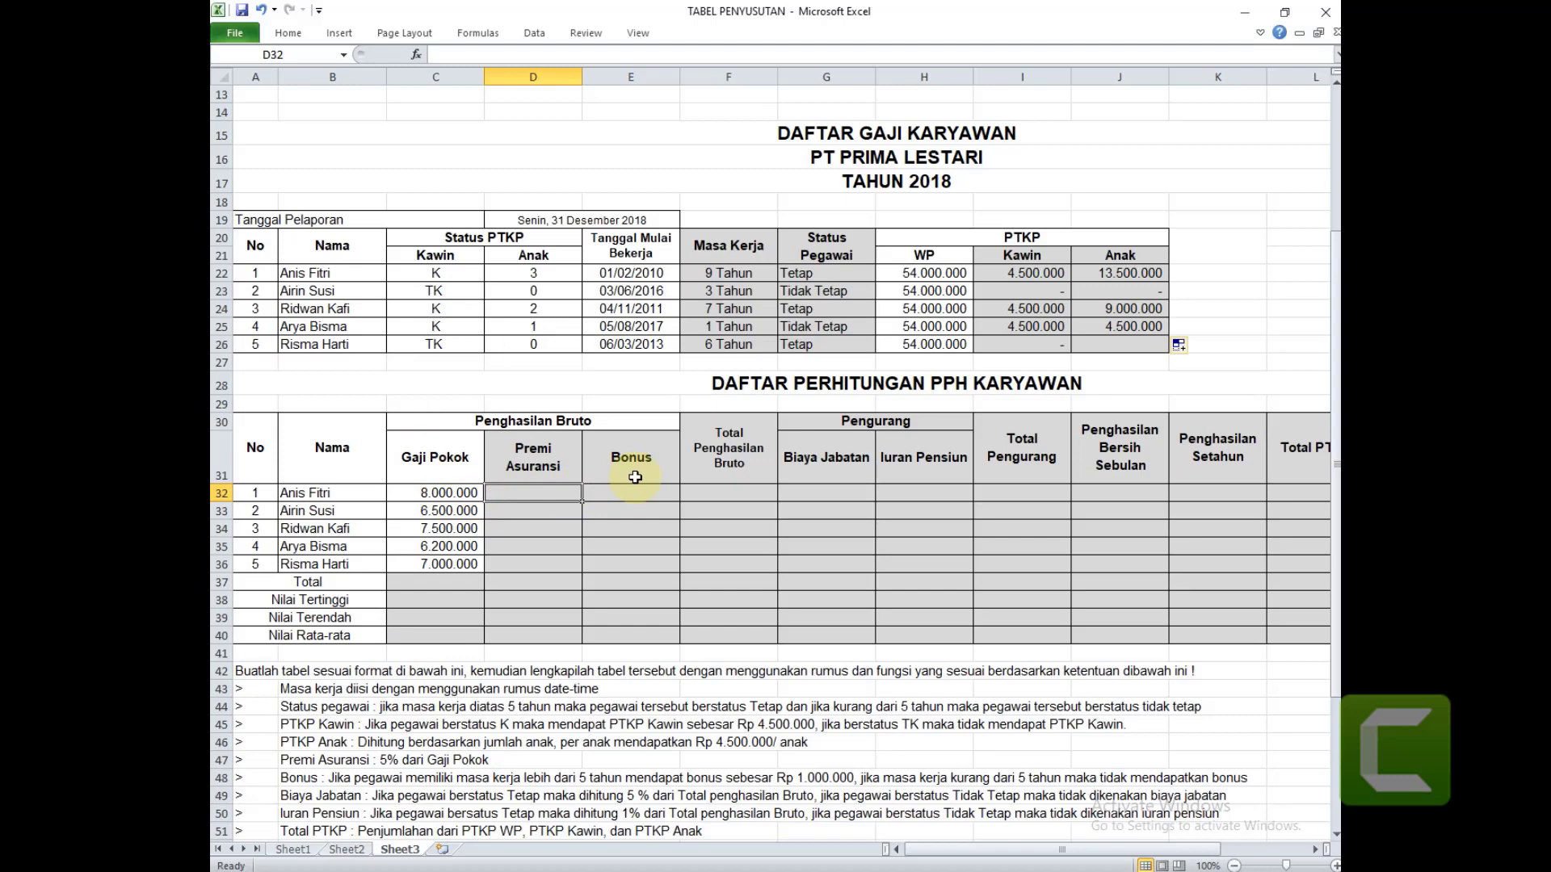
{"action": "type", "text": "="}
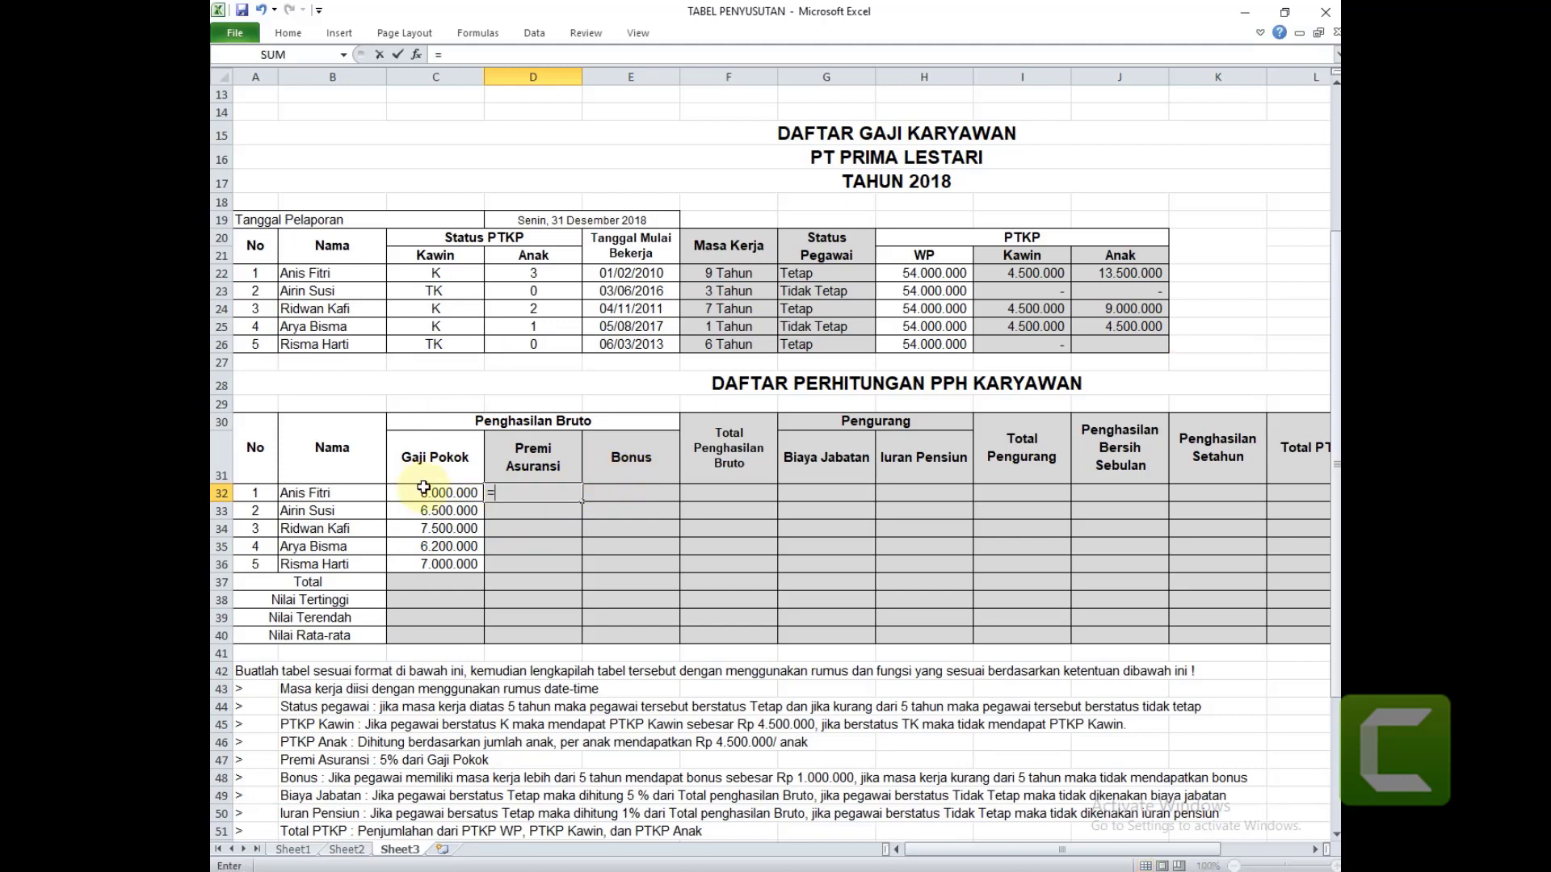
{"action": "left_click", "coordinate": [431, 490]}
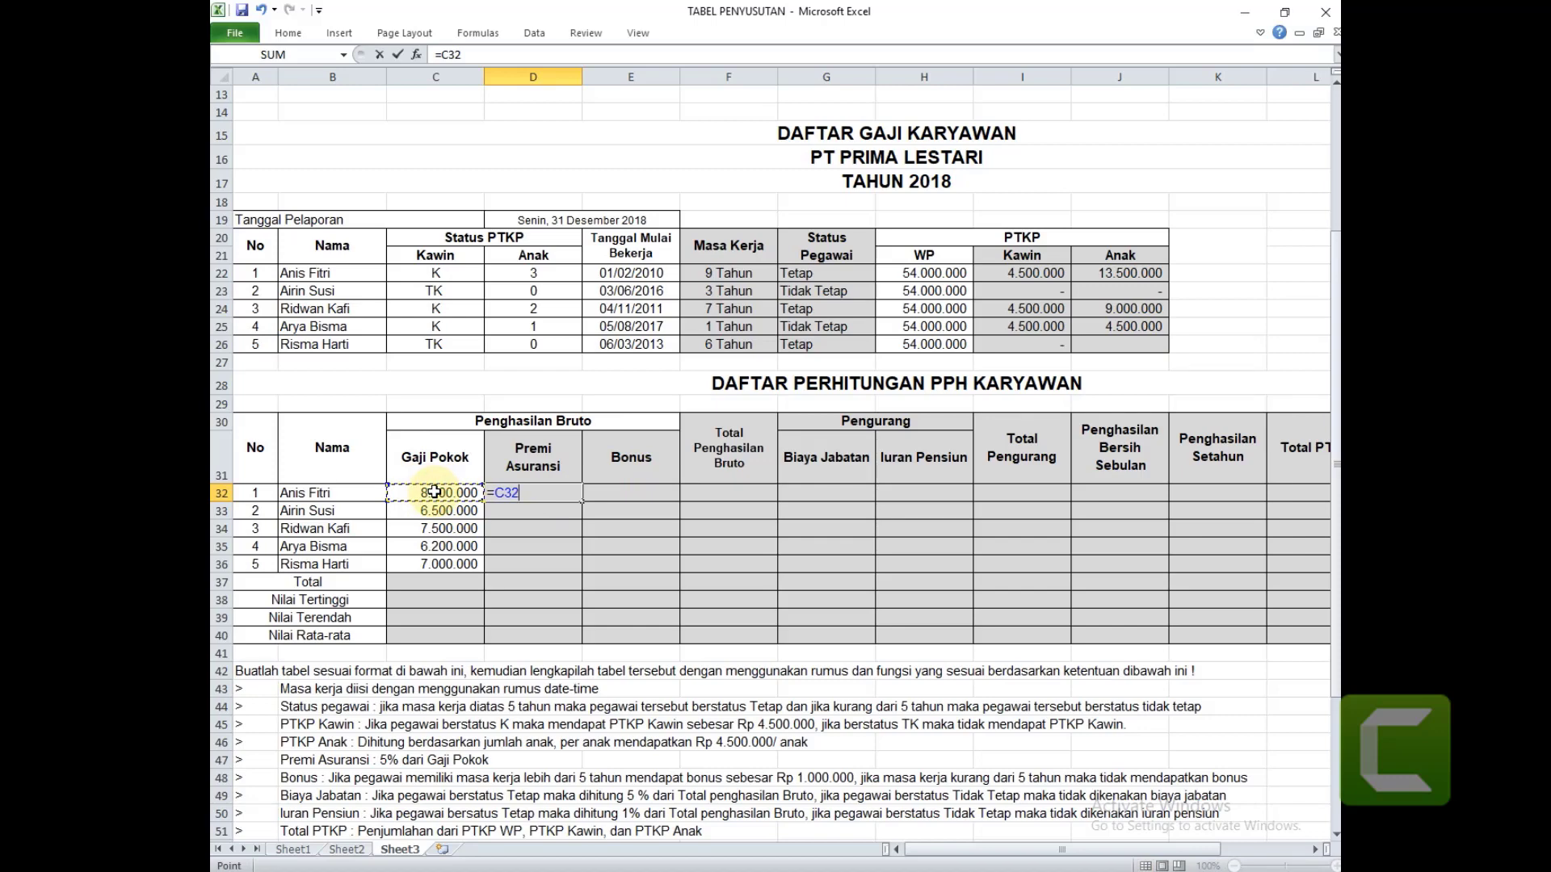
{"action": "type", "text": "*5%"}
{"action": "key", "text": "Return"}
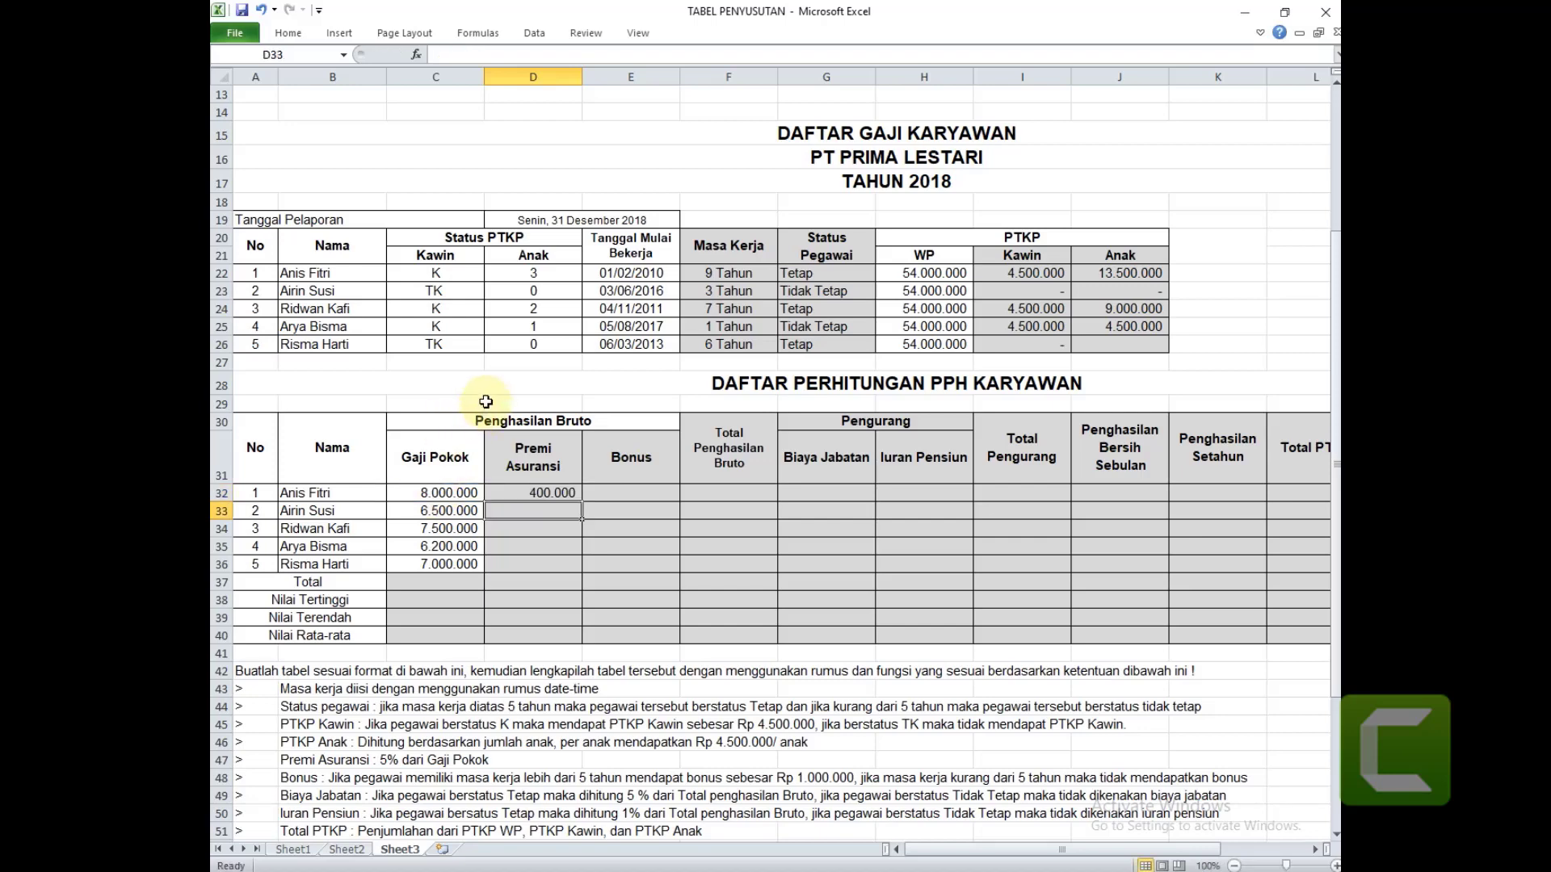
{"action": "left_click", "coordinate": [540, 492]}
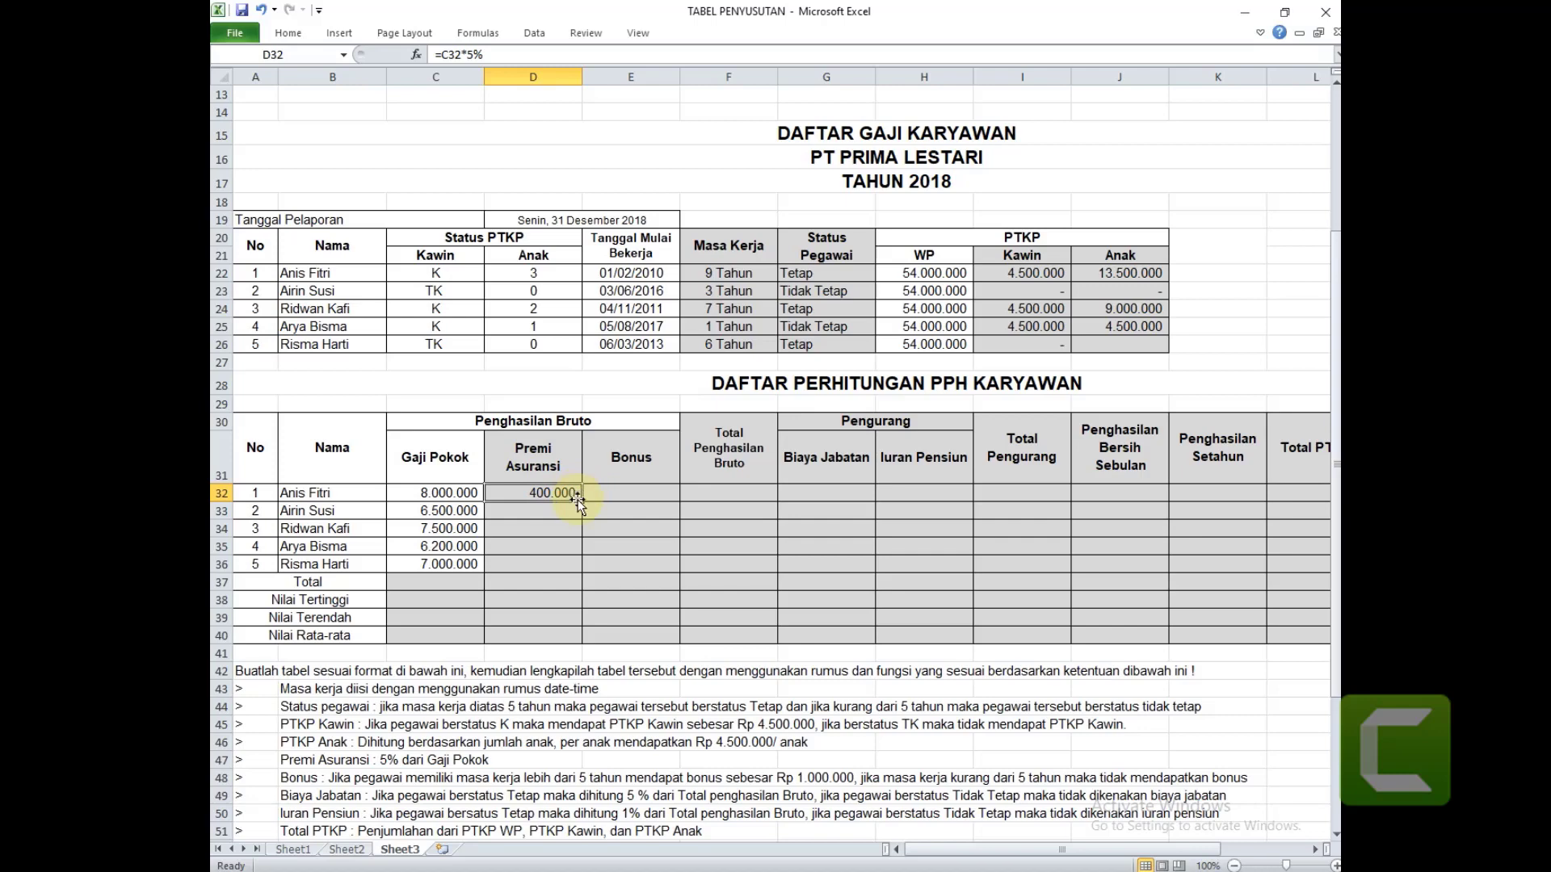
{"action": "left_click_drag", "start_coordinate": [580, 502], "coordinate": [575, 566]}
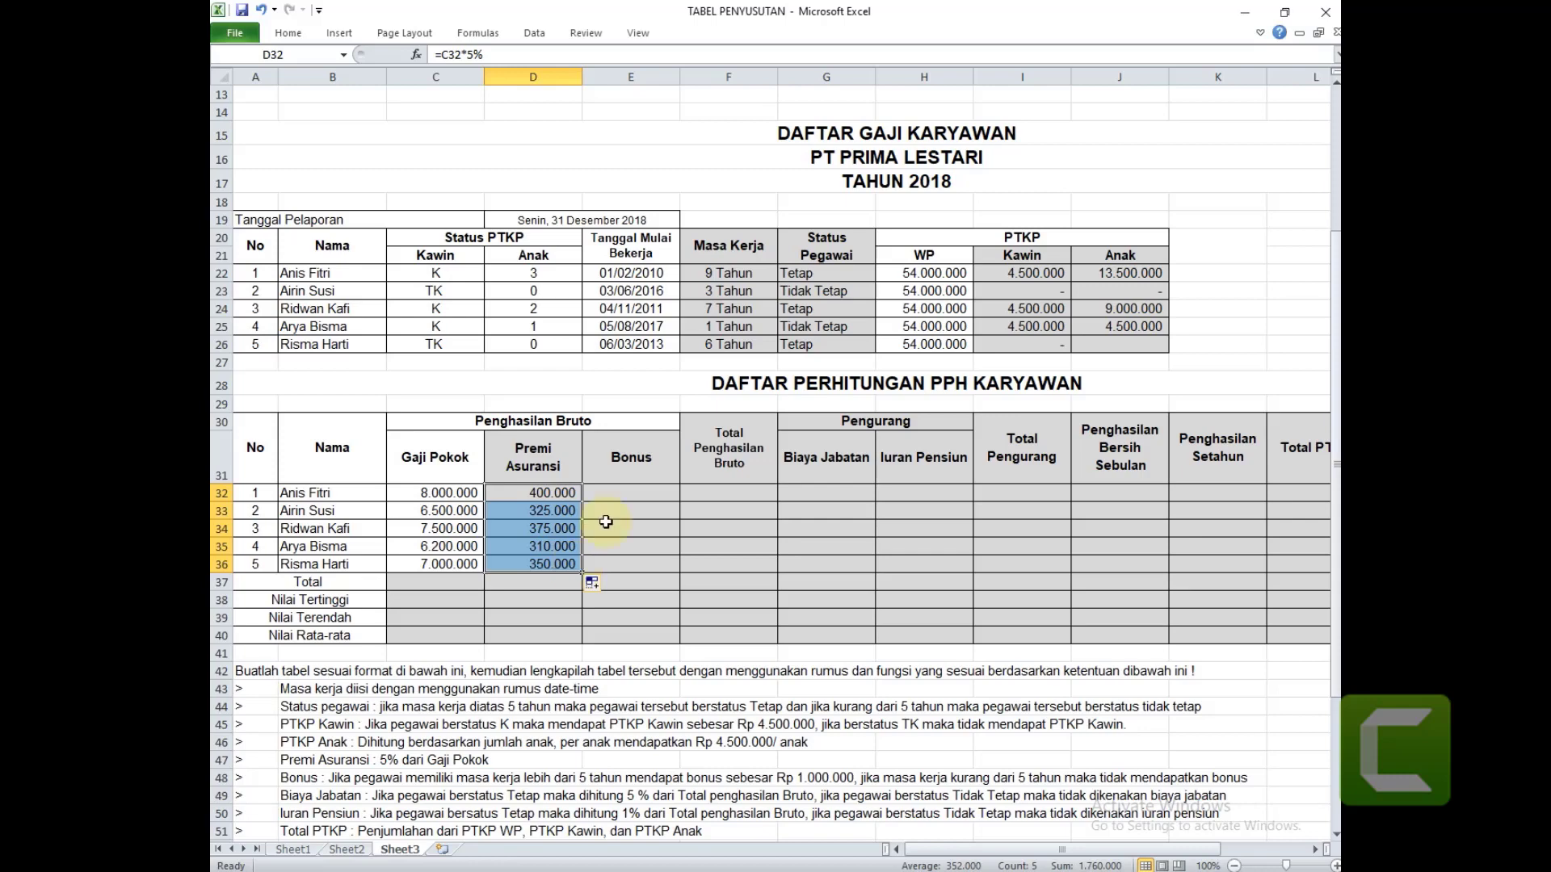
Enter =IF(F22>5;1000000;0) in E32 to calculate the first employee's Bonus from the Masa Kerja.
{"action": "left_click", "coordinate": [631, 497]}
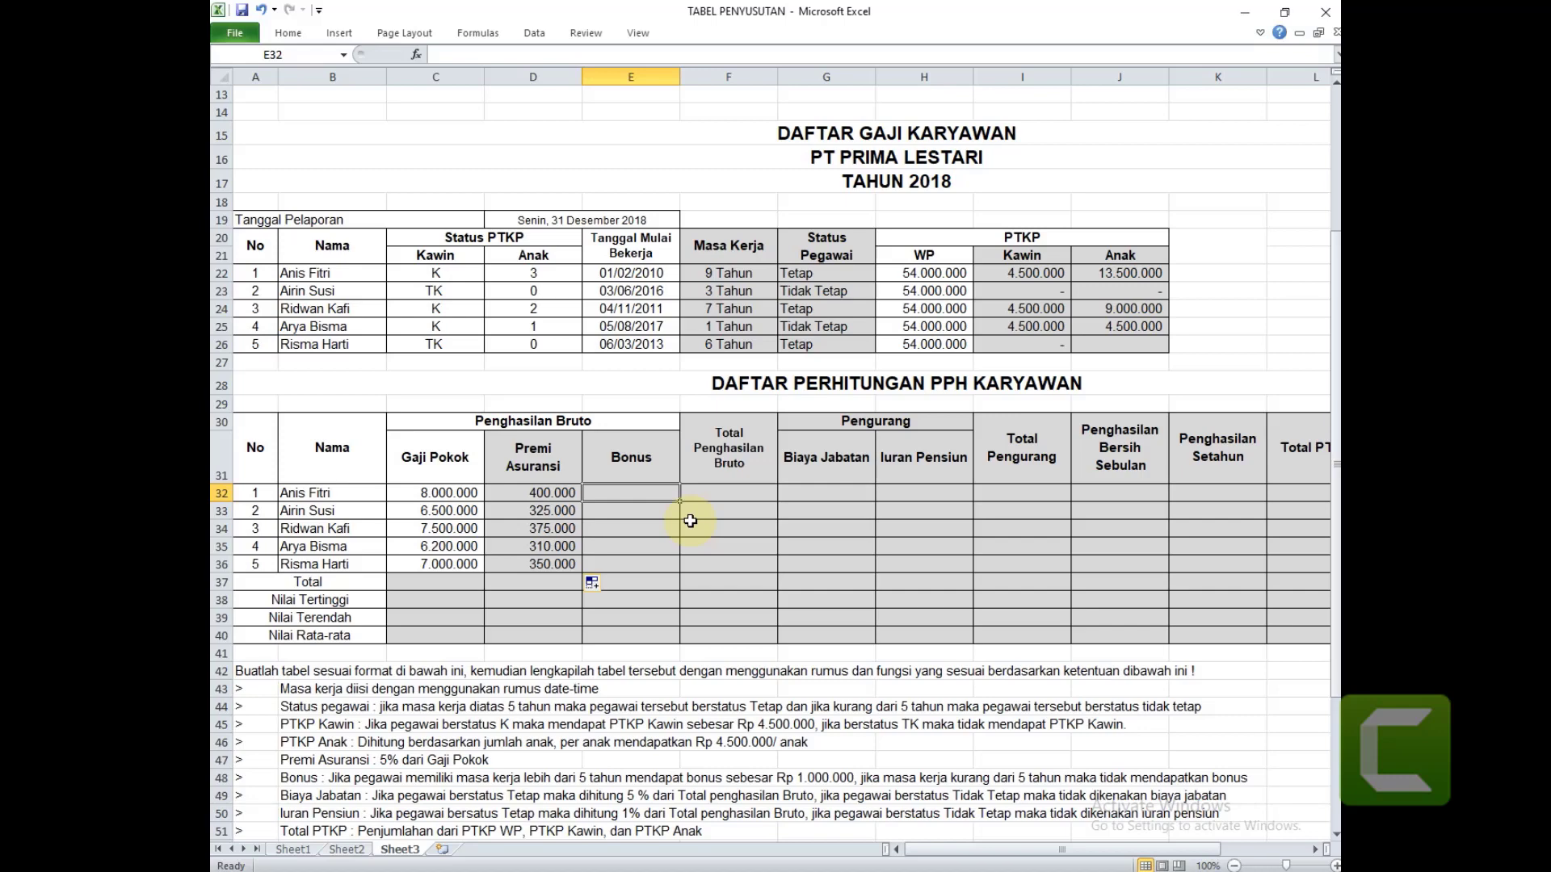
{"action": "type", "text": "="}
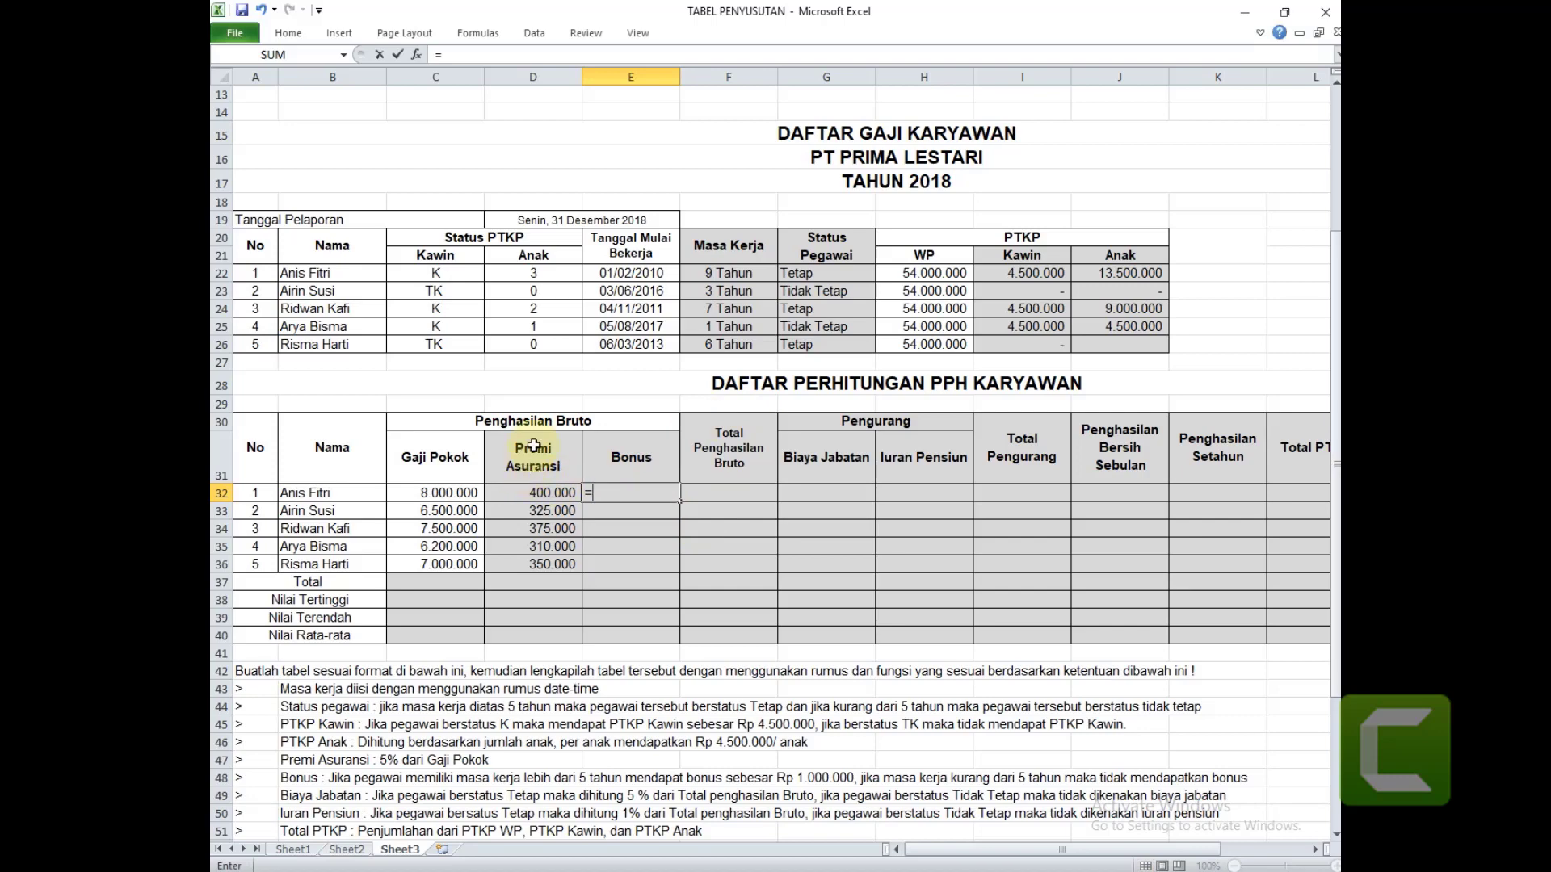
{"action": "type", "text": "if("}
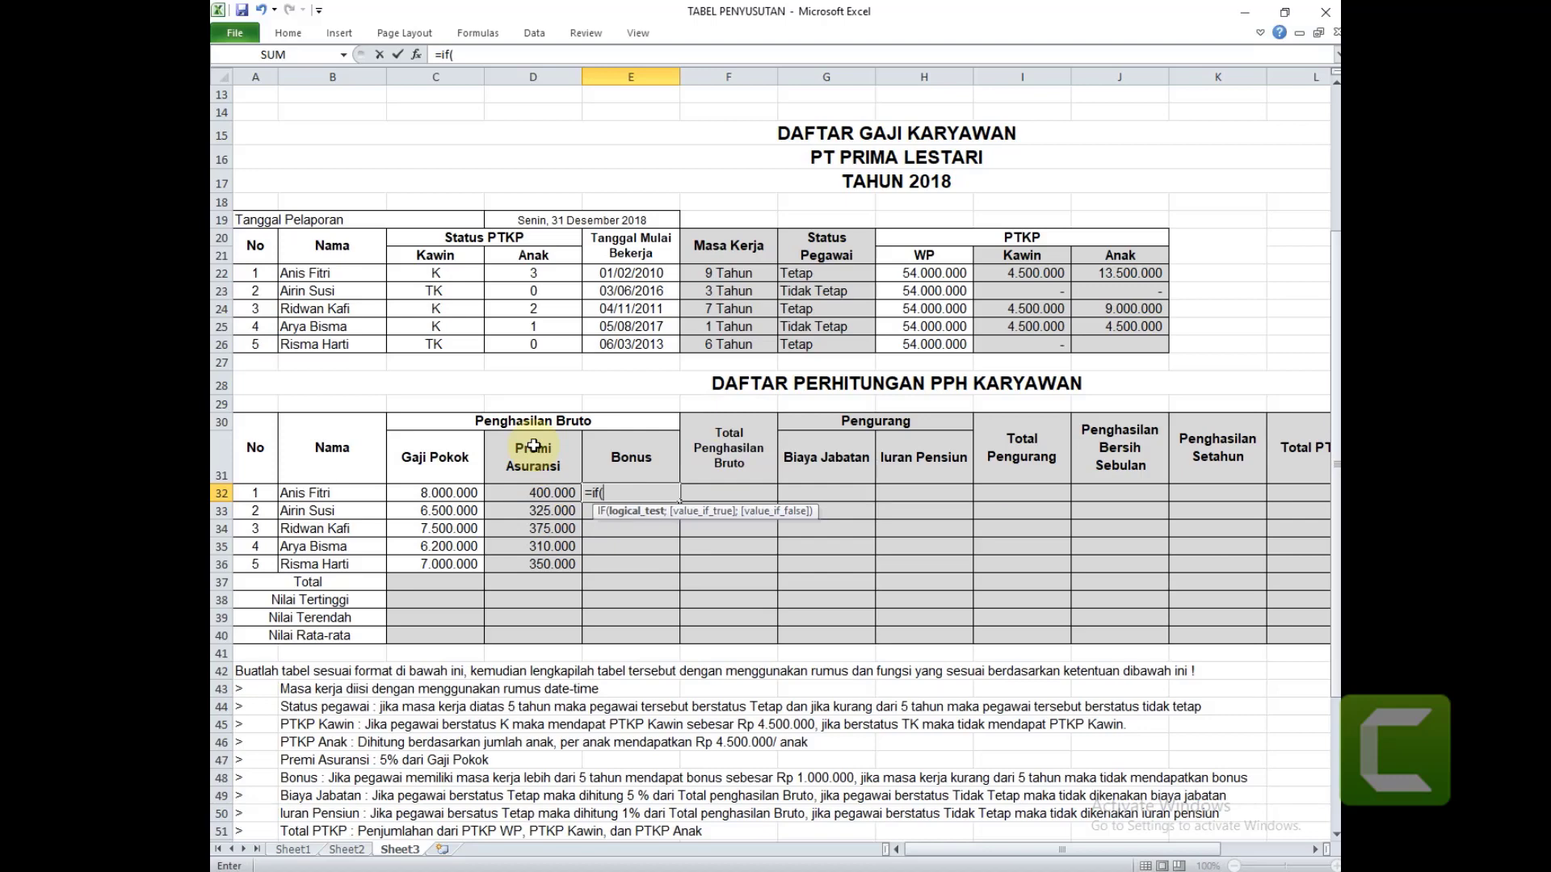
{"action": "left_click", "coordinate": [731, 273]}
{"action": "type", "text": ">5;"}
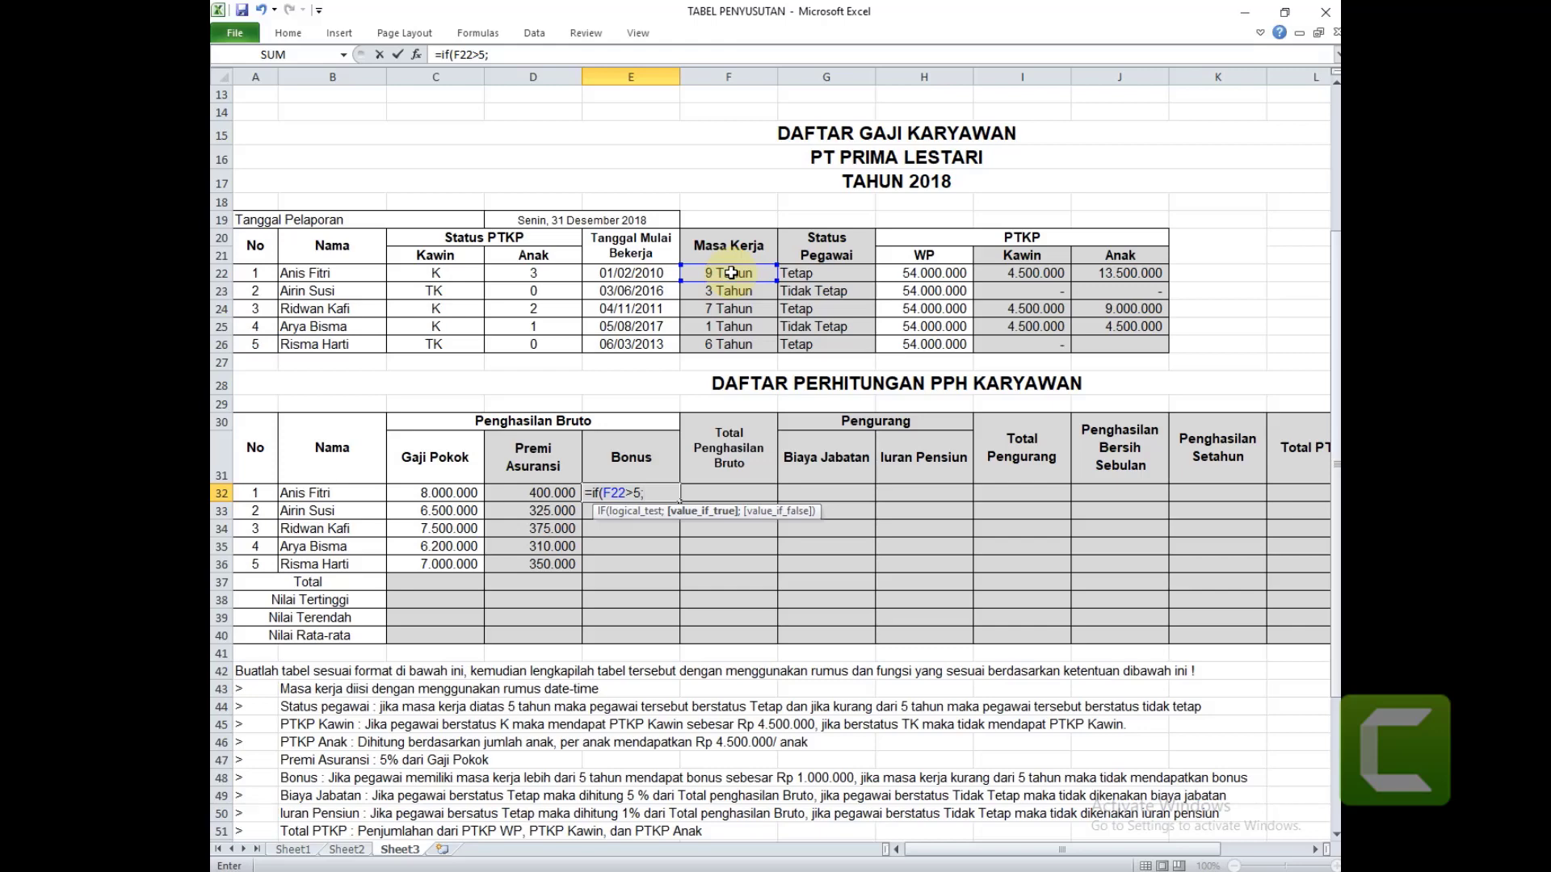
{"action": "type", "text": "1000000;0"}
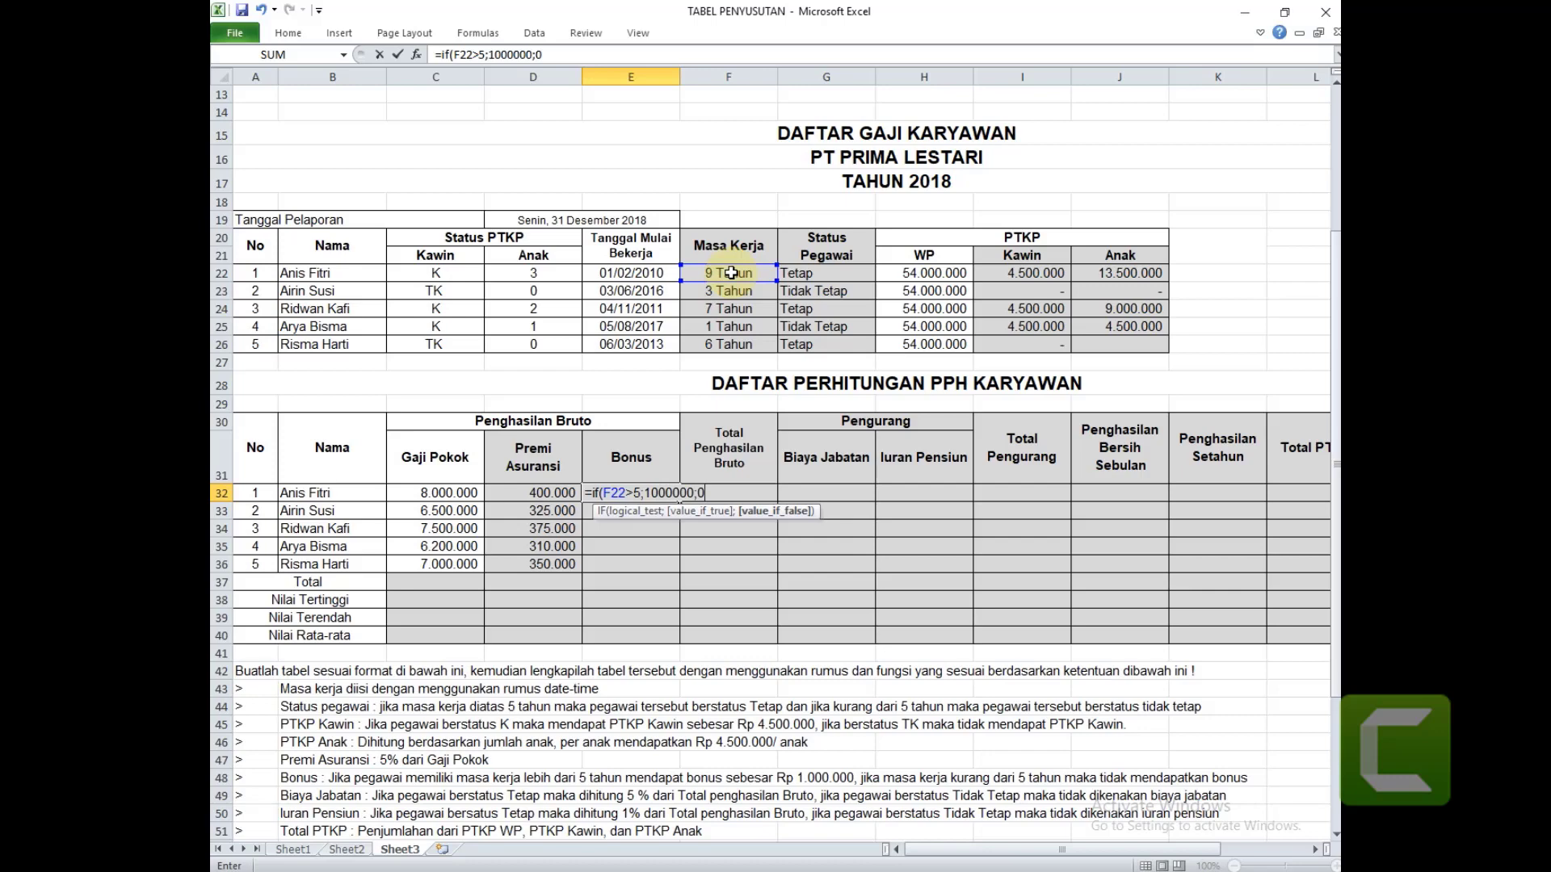
{"action": "type", "text": ")"}
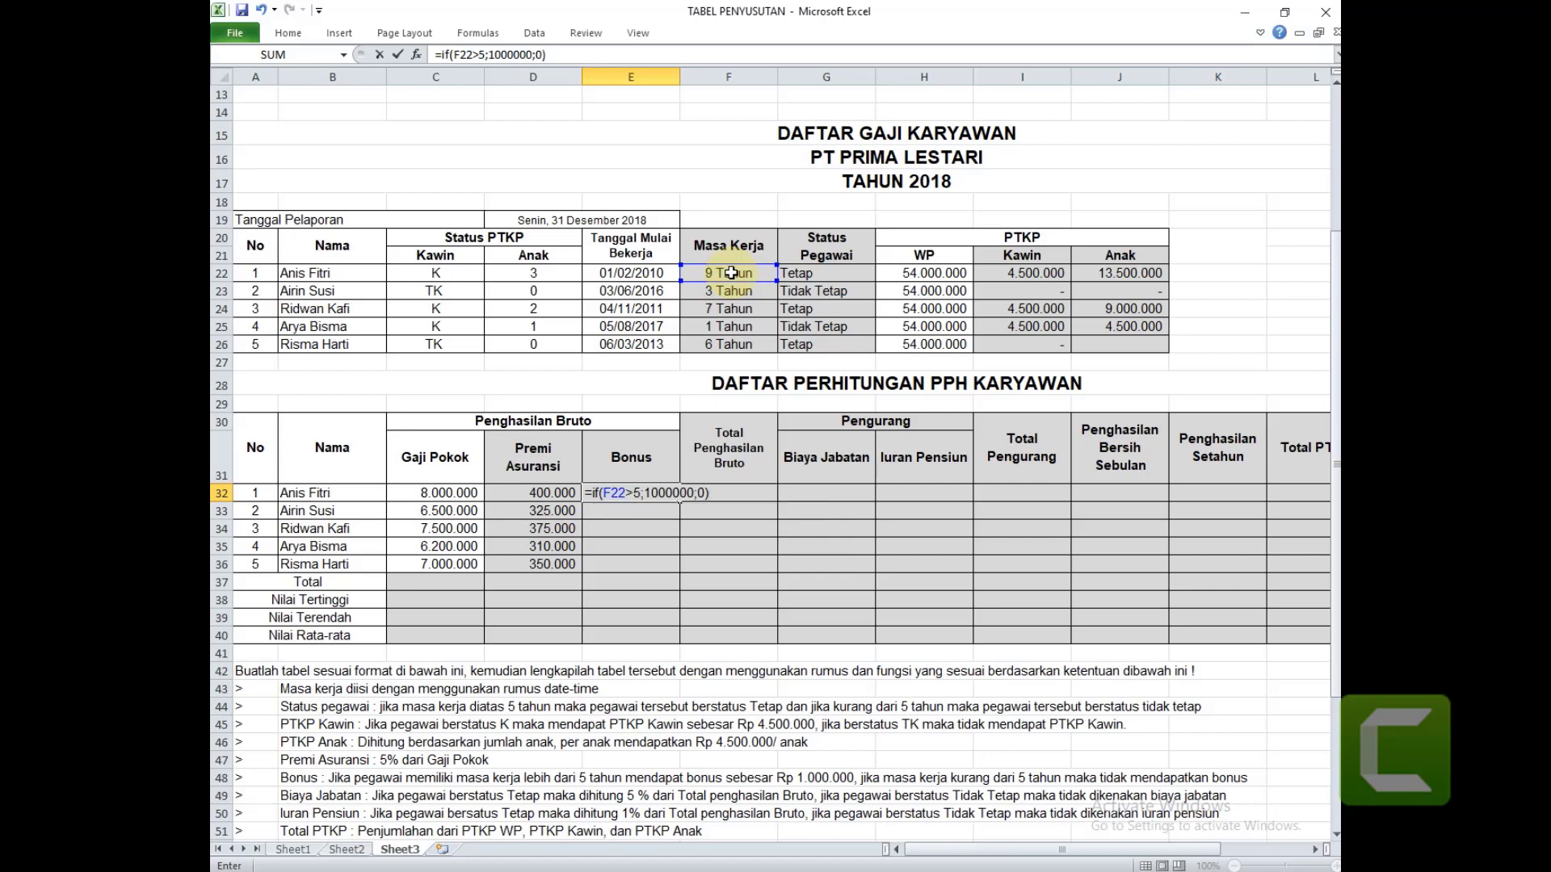
{"action": "key", "text": "Return"}
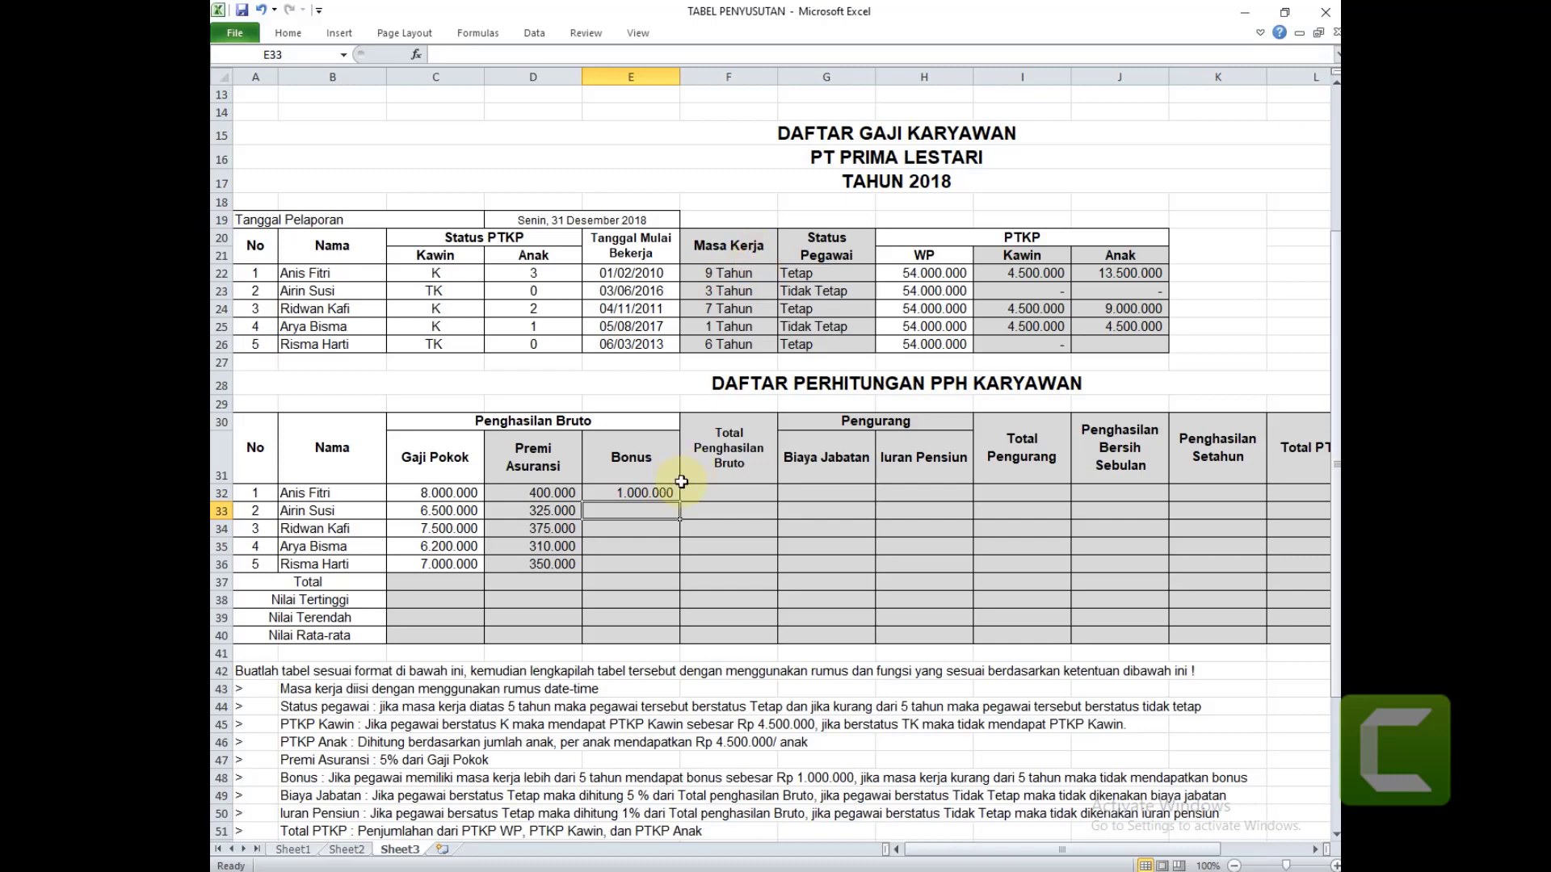
Copy the Bonus formula from E32 down through E36 for the remaining employees.
{"action": "left_click", "coordinate": [654, 489]}
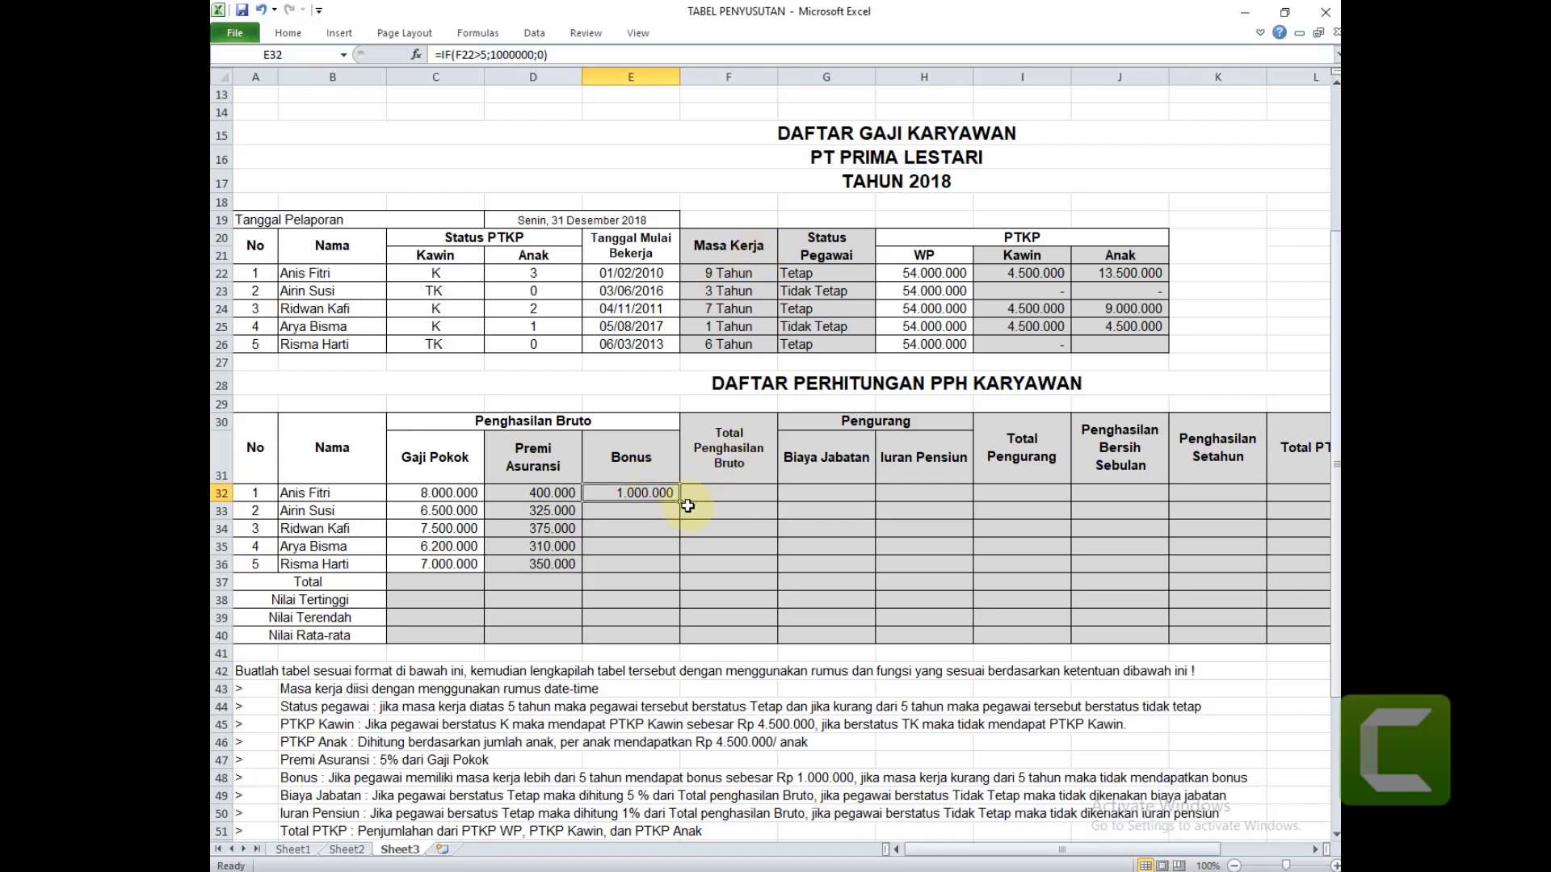
{"action": "left_click_drag", "start_coordinate": [675, 500], "coordinate": [667, 571]}
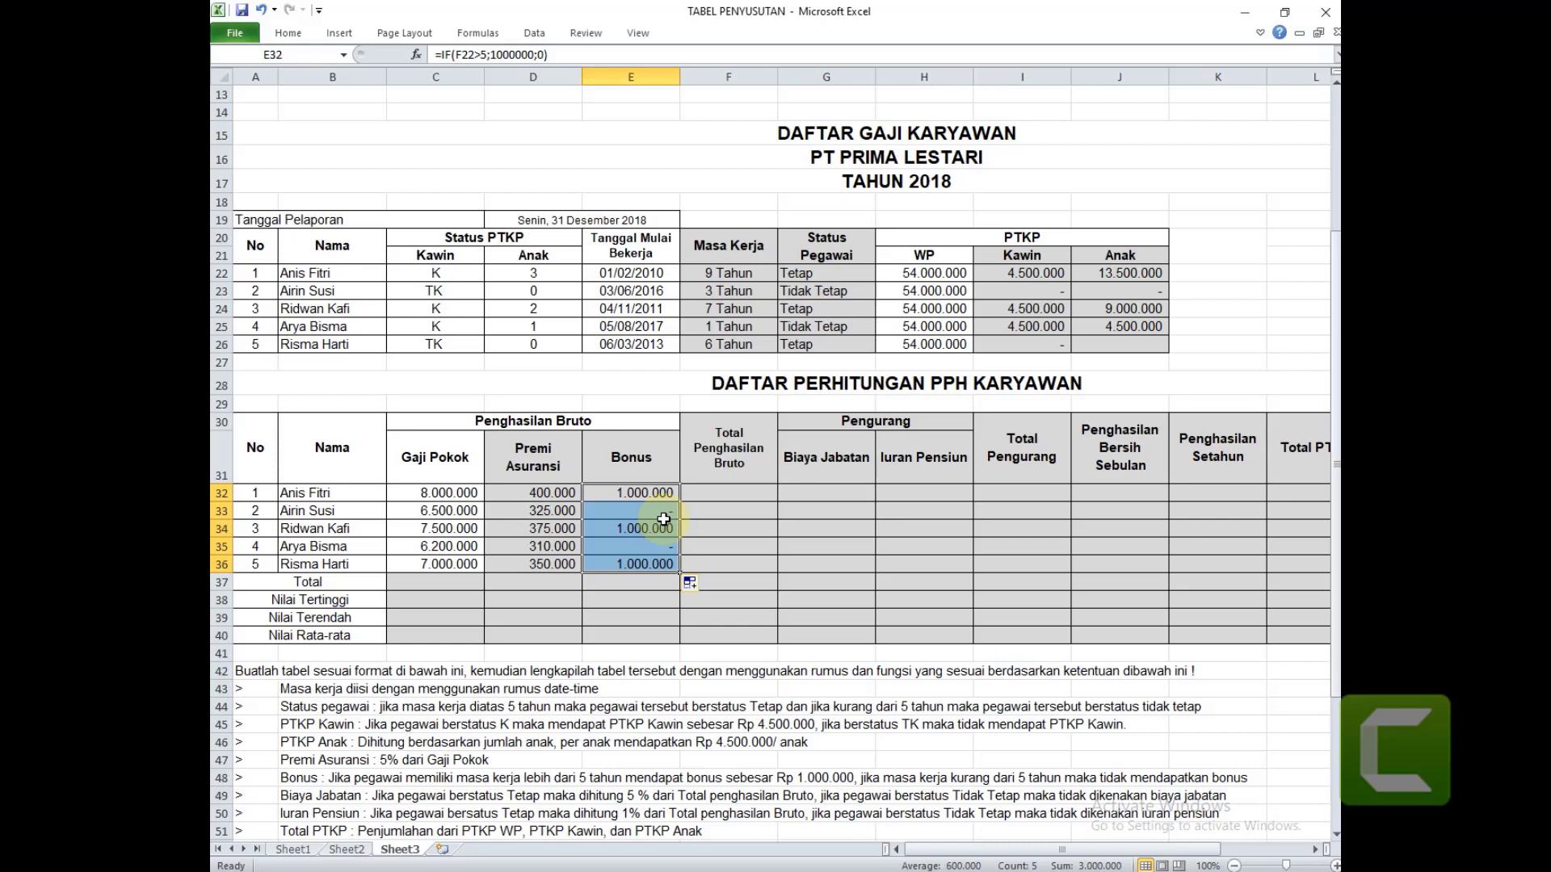
{"action": "scroll", "coordinate": [482, 677], "scroll_direction": "down", "scroll_amount": 1}
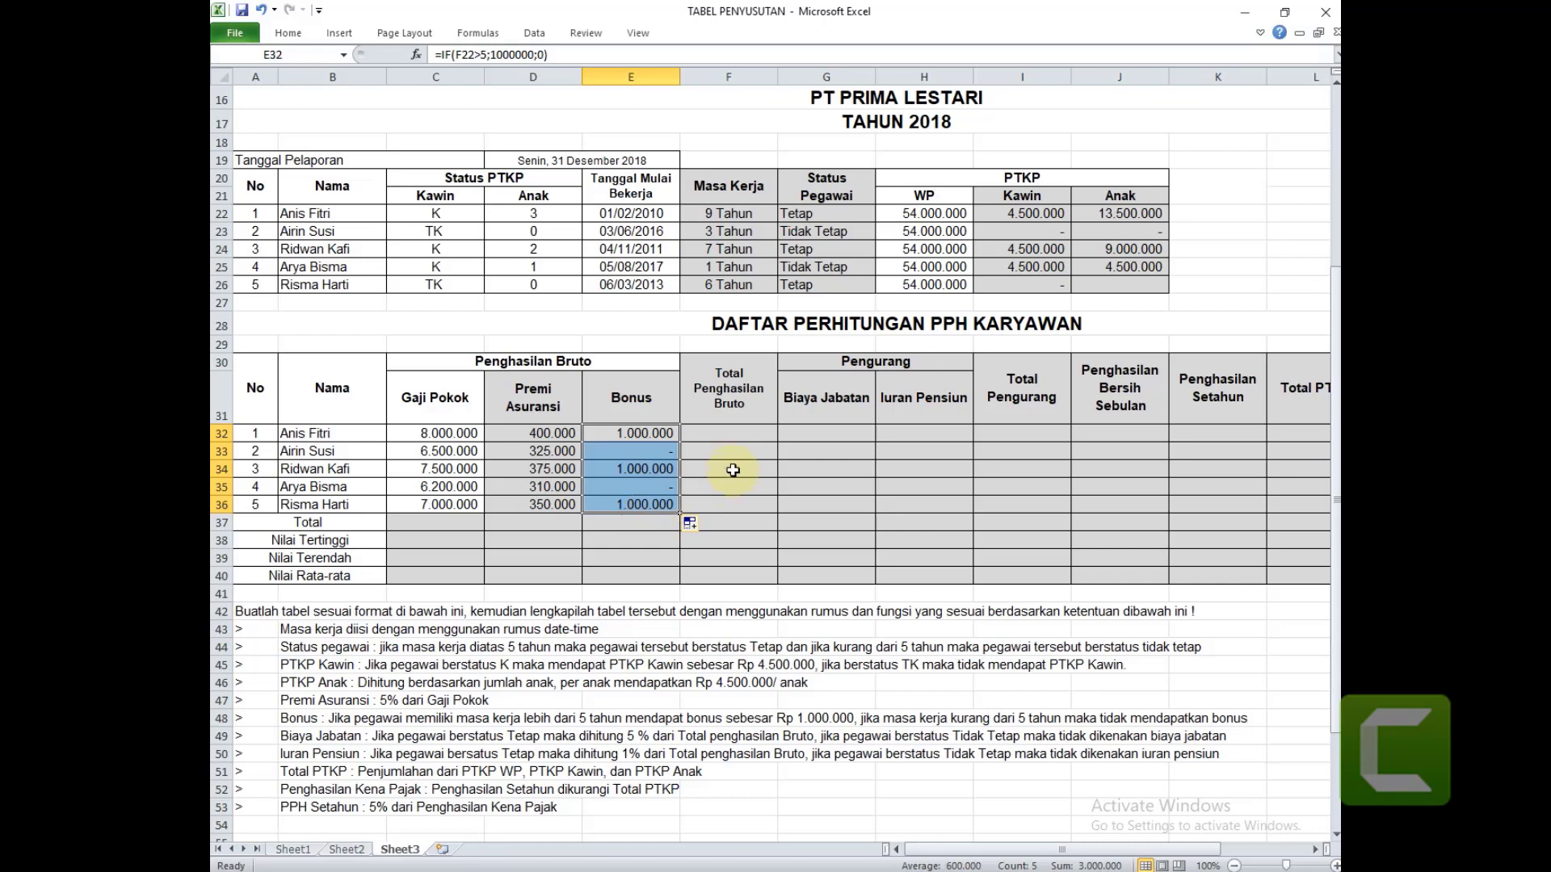
Enter =SUM(C32:E32) in F32 for the first employee's Total Penghasilan Bruto and copy the formula down through F36.
{"action": "left_click", "coordinate": [747, 434]}
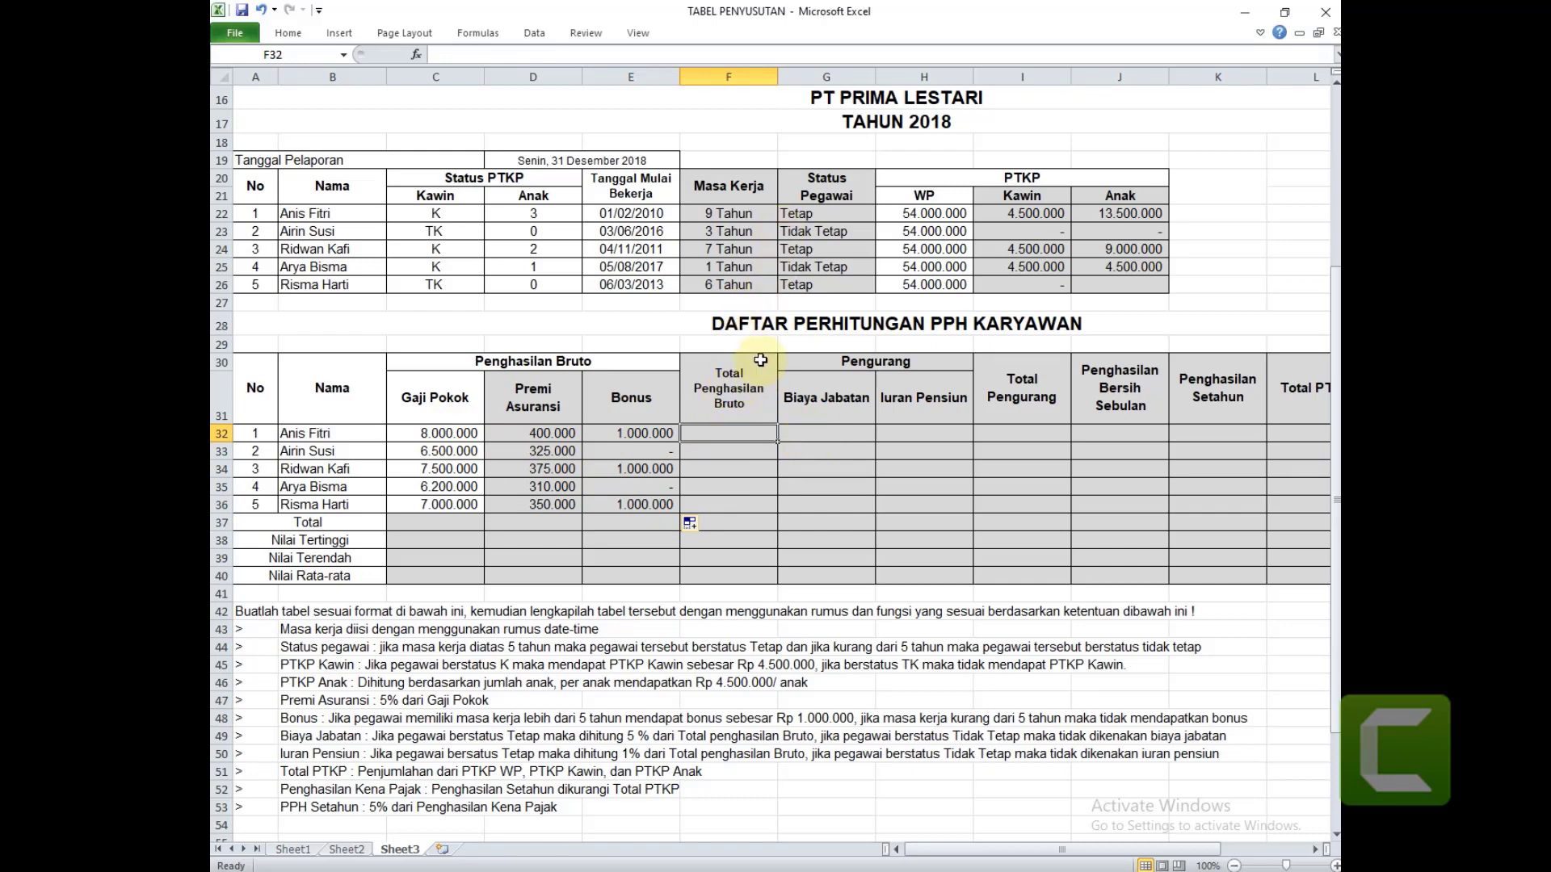
{"action": "type", "text": "=sum"}
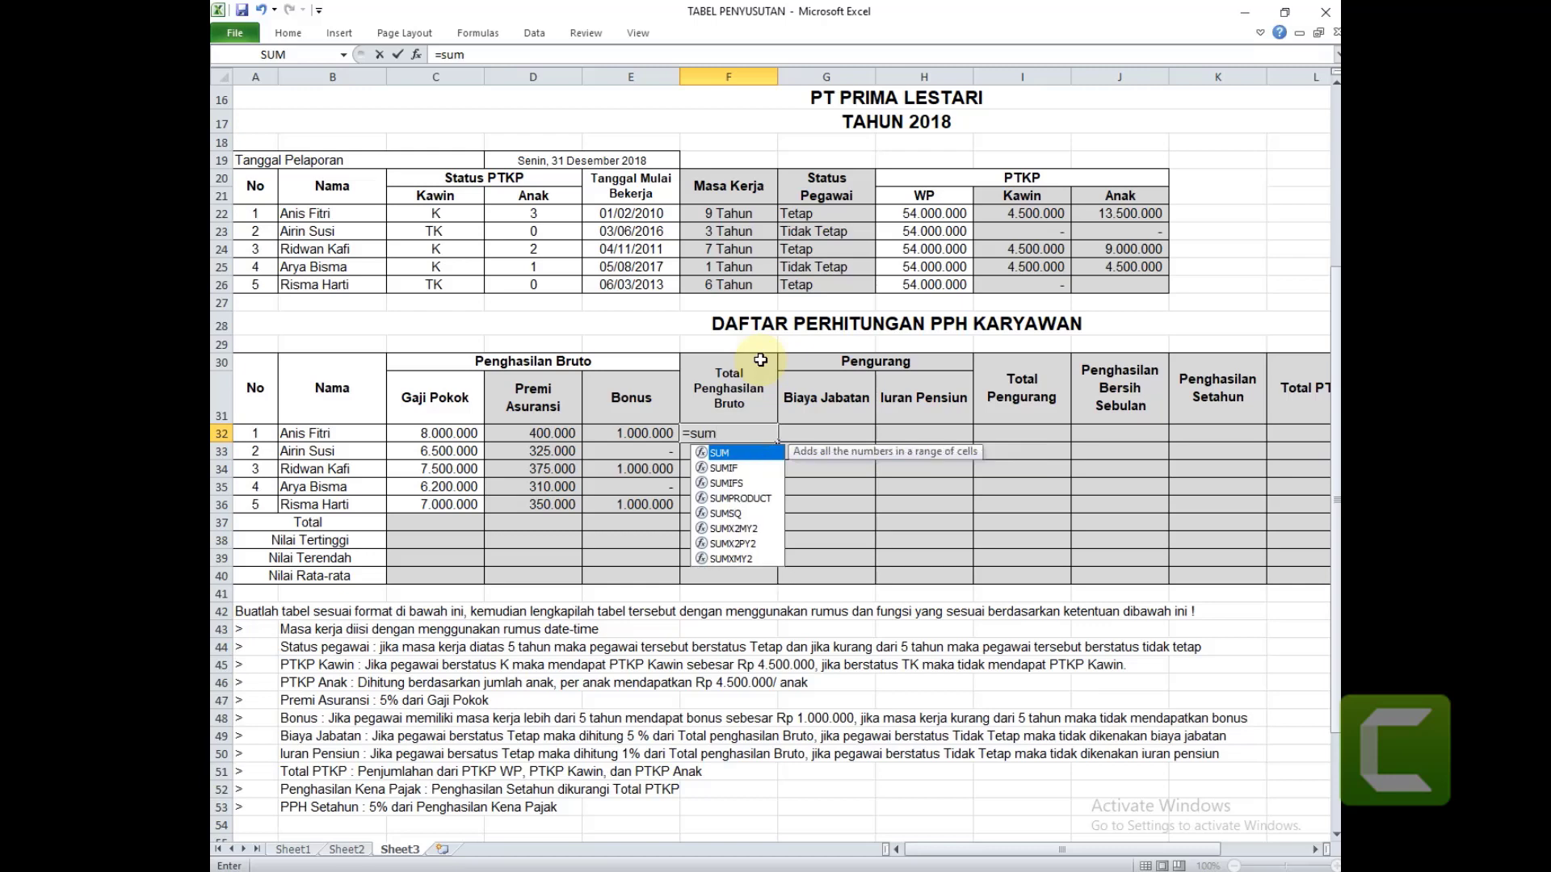
{"action": "type", "text": "("}
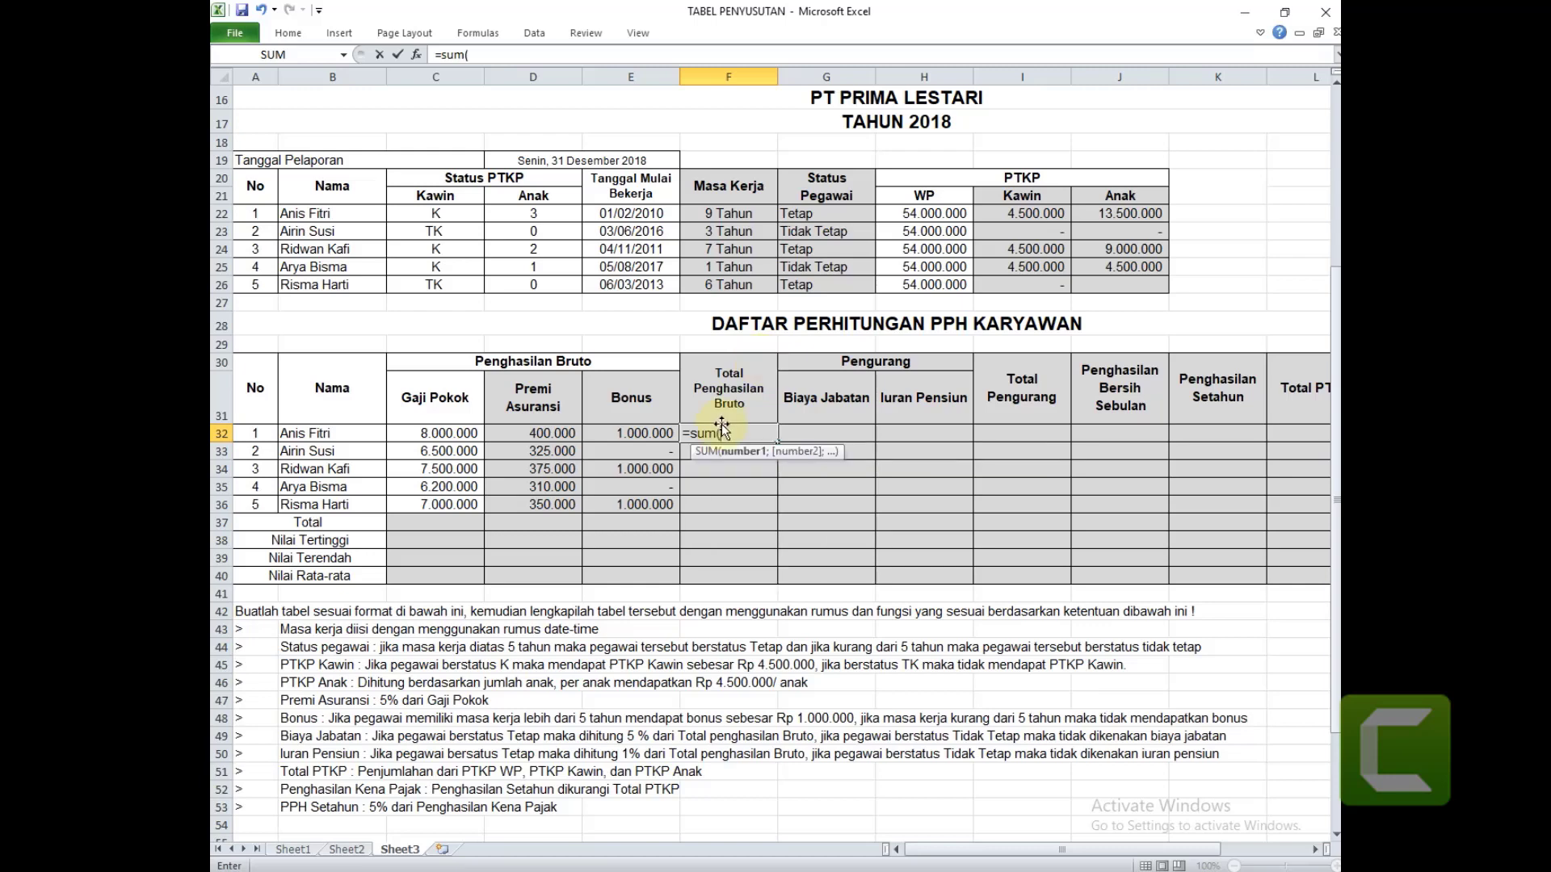
{"action": "left_click", "coordinate": [453, 431]}
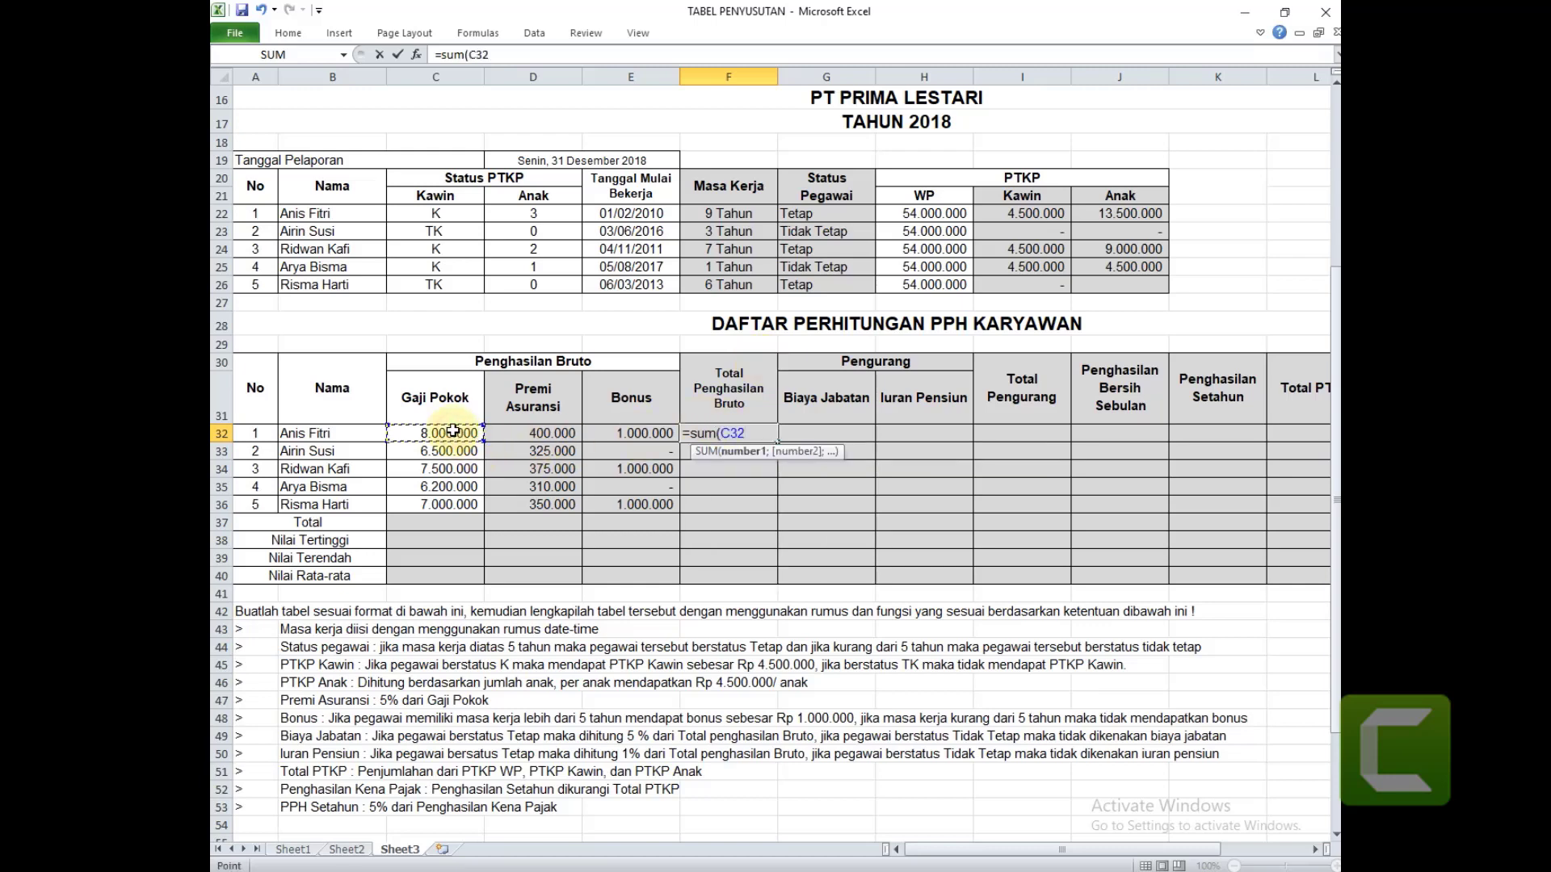
{"action": "key", "text": "shift+Right"}
{"action": "key", "text": "shift+Right"}
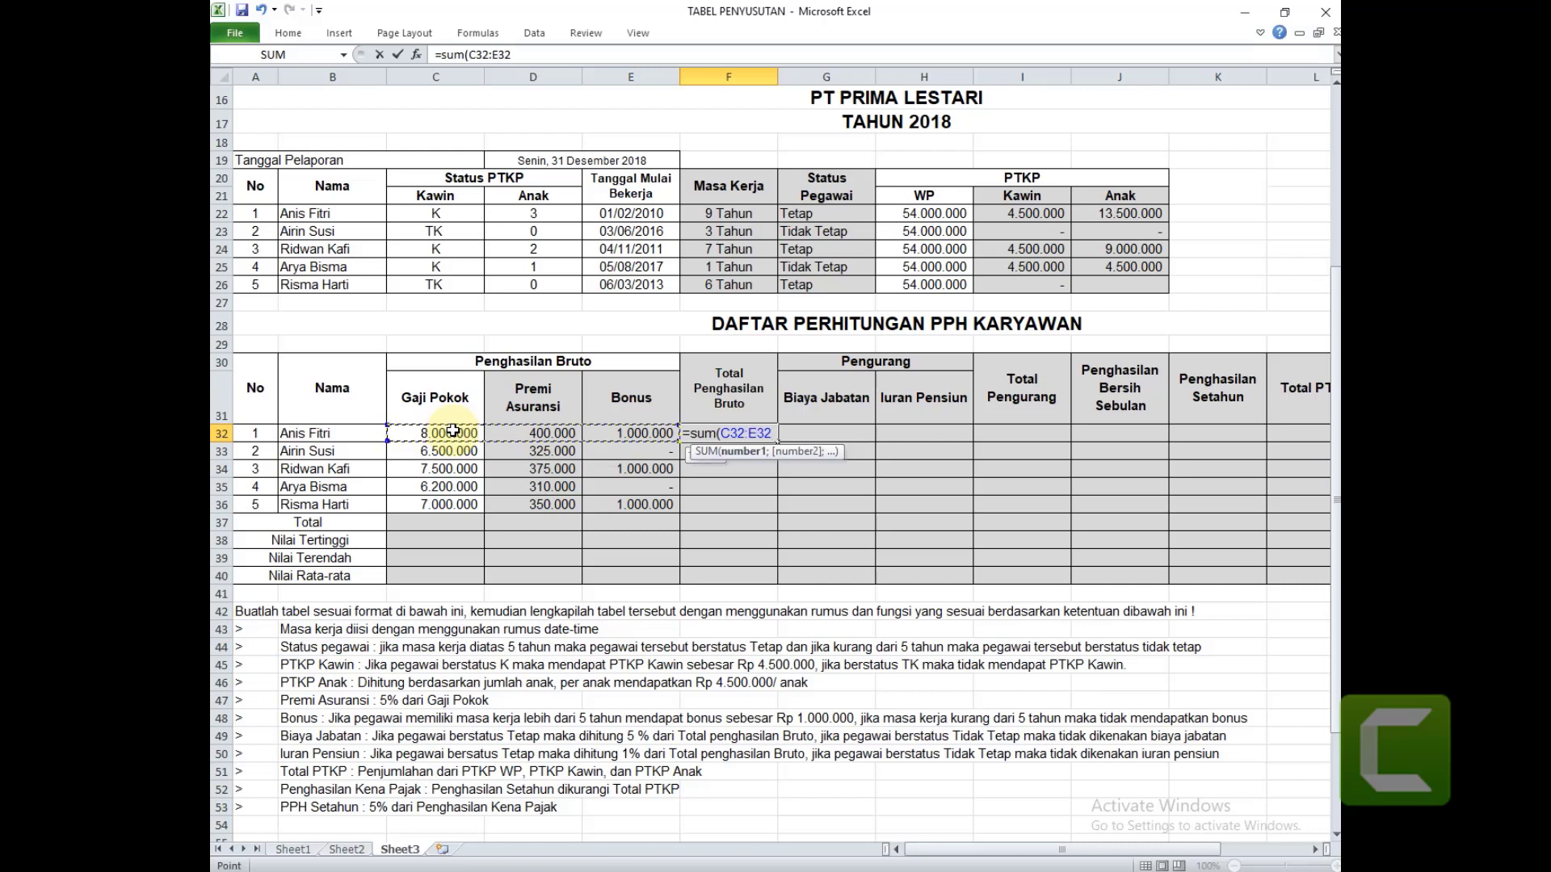
{"action": "type", "text": ")"}
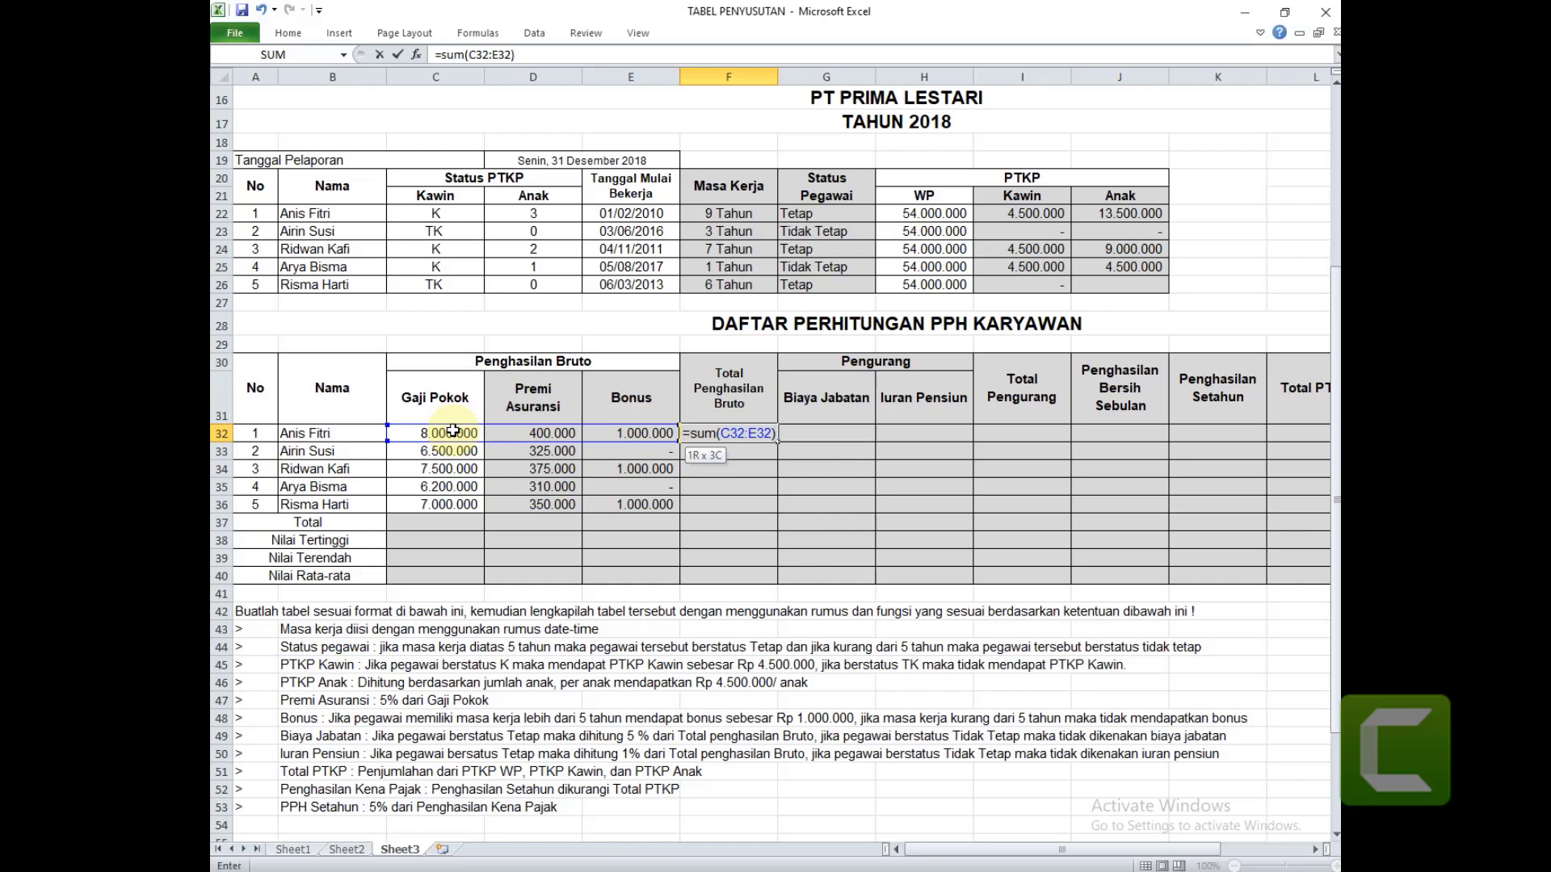
{"action": "key", "text": "Return"}
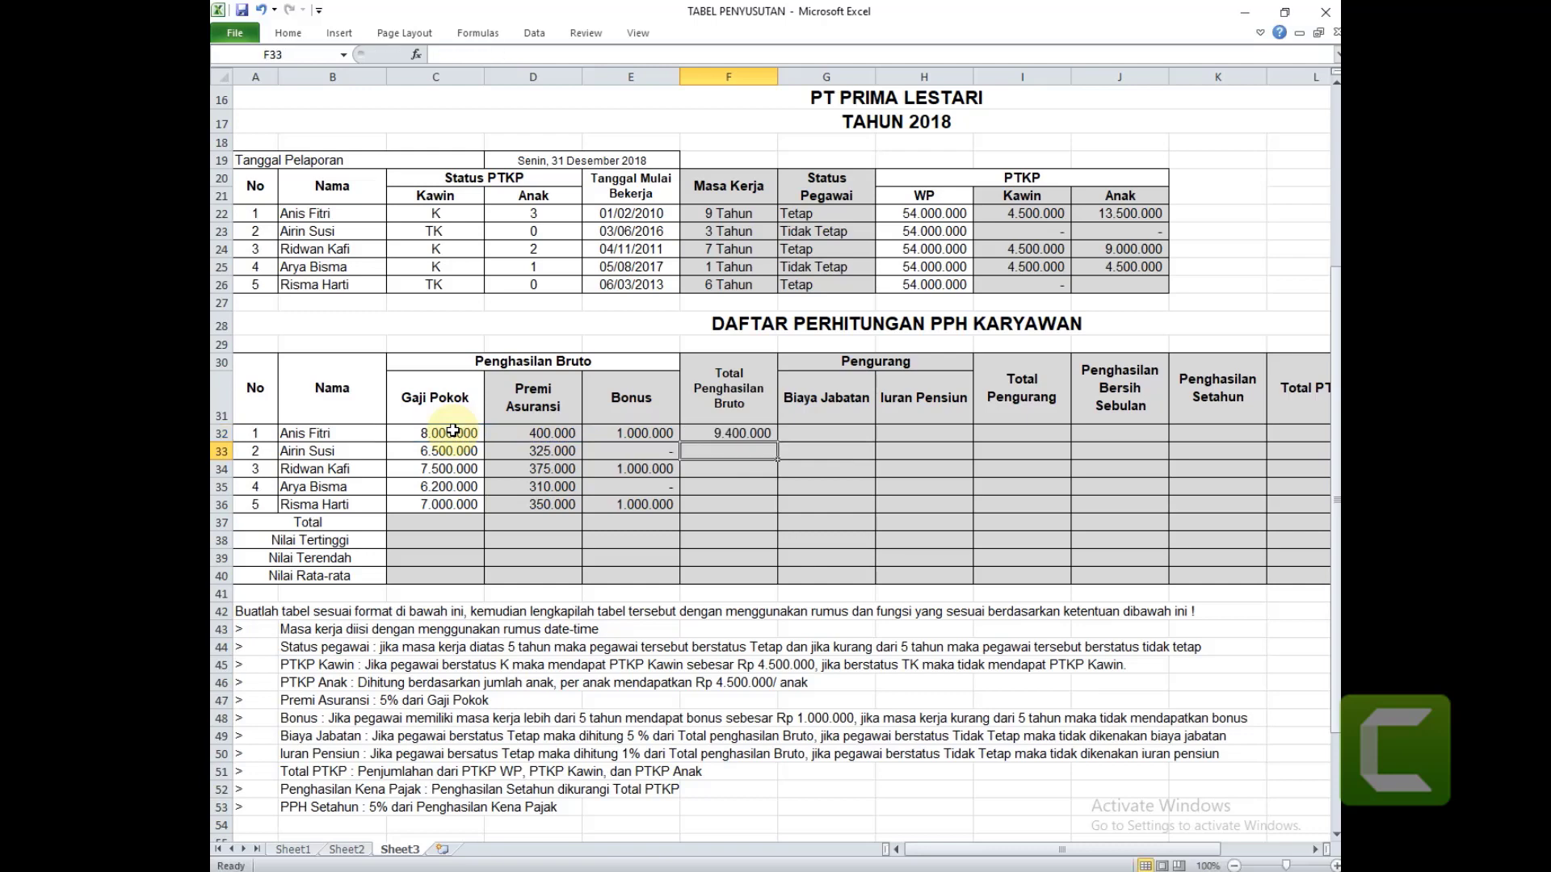
{"action": "left_click", "coordinate": [750, 434]}
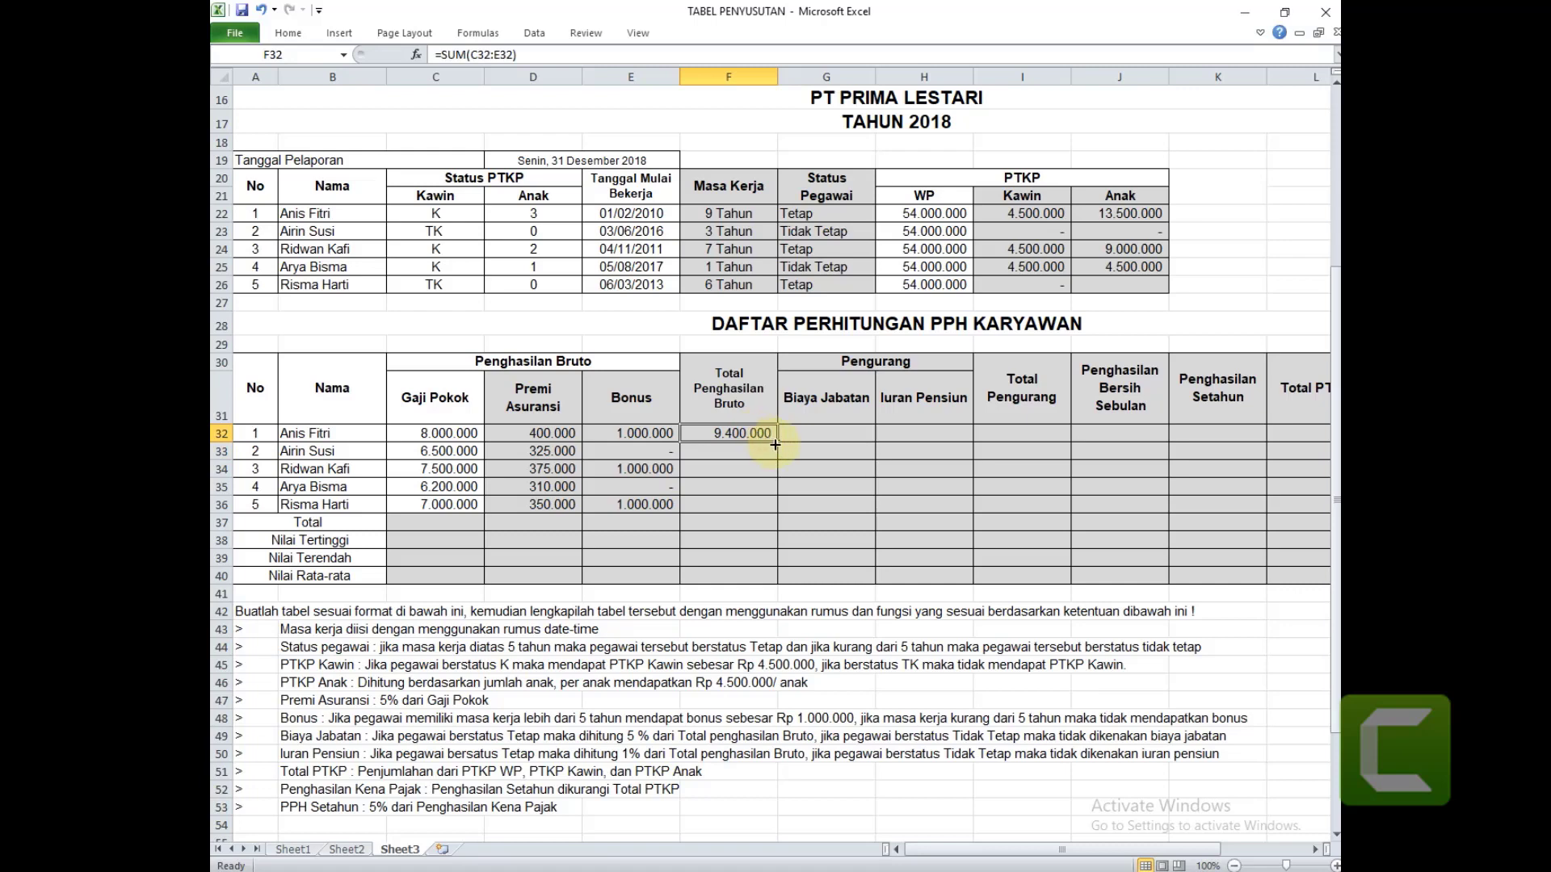
{"action": "left_click_drag", "start_coordinate": [775, 444], "coordinate": [769, 508]}
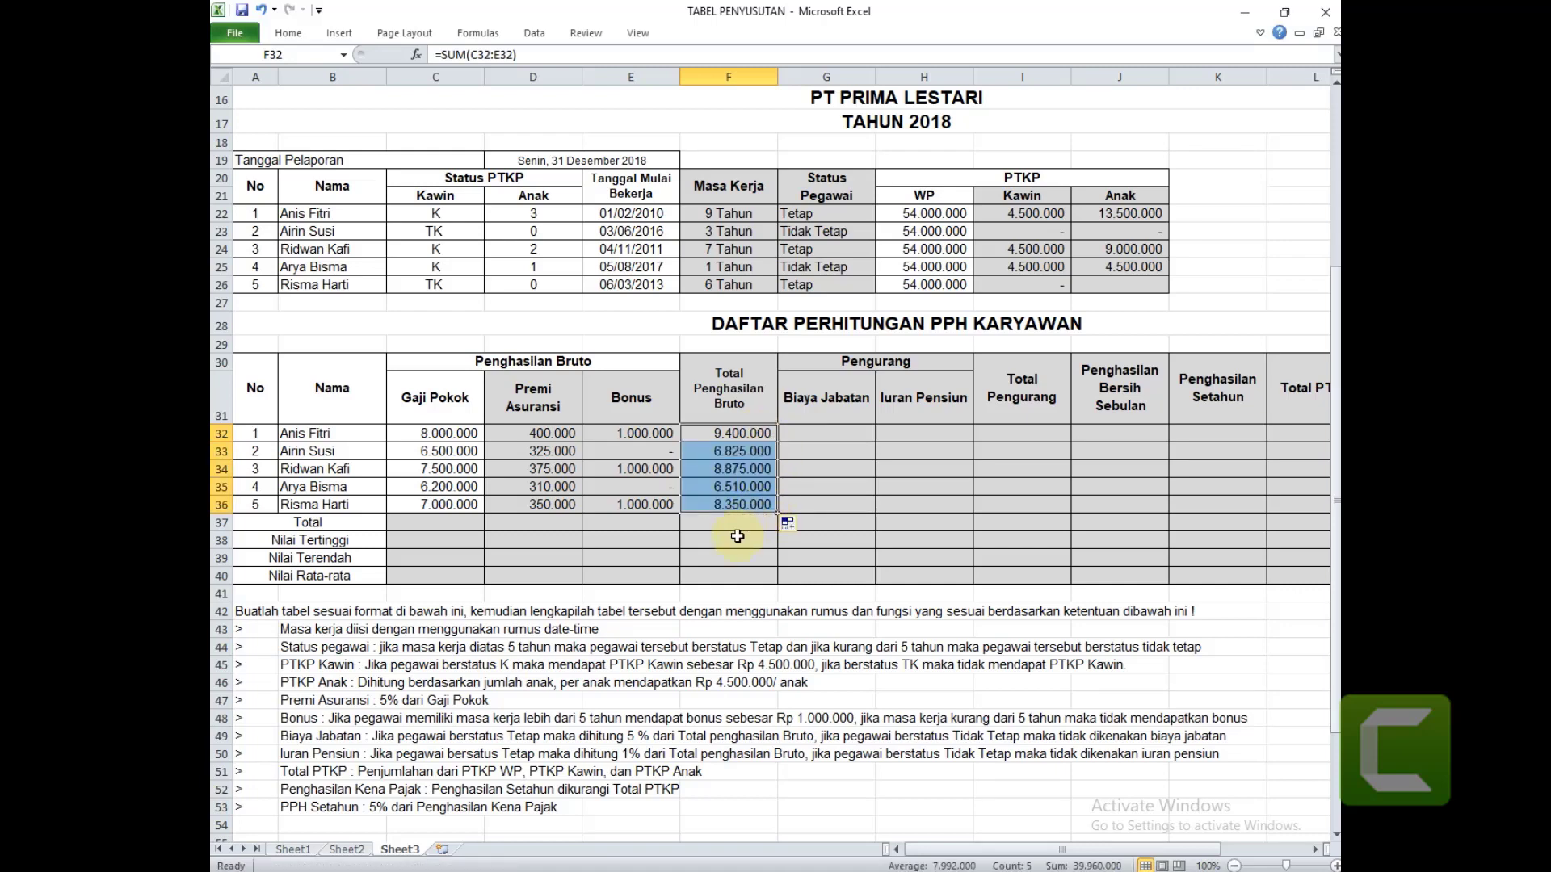
{"action": "left_click", "coordinate": [737, 536]}
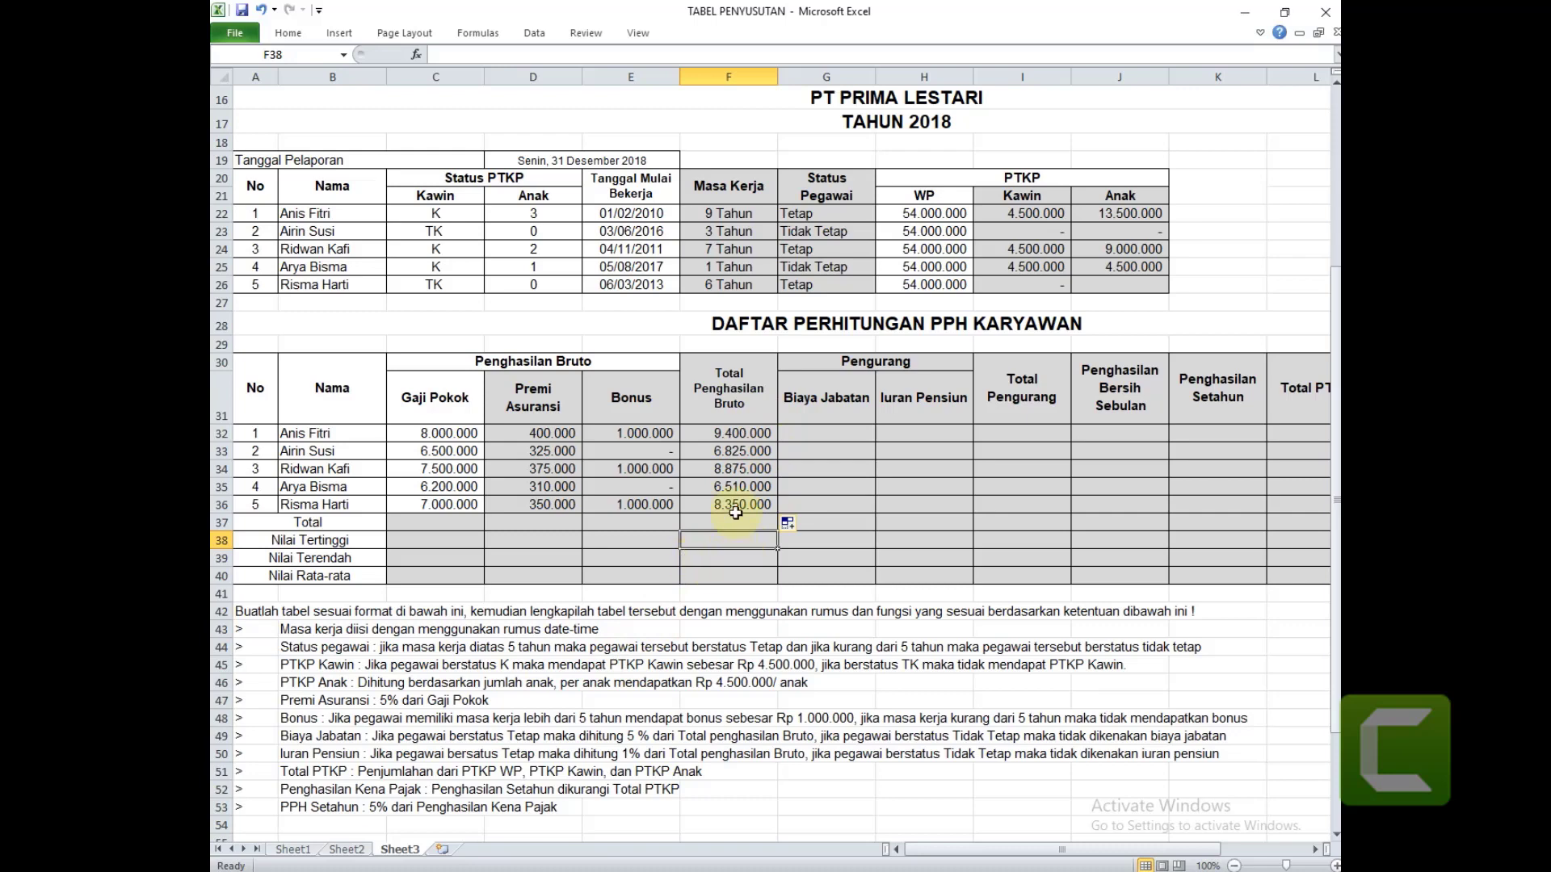
Enter =IF(G22="TETAP";1%) in G32 for the first employee's Biaya Jabatan and reopen the formula for editing.
{"action": "left_click", "coordinate": [816, 429]}
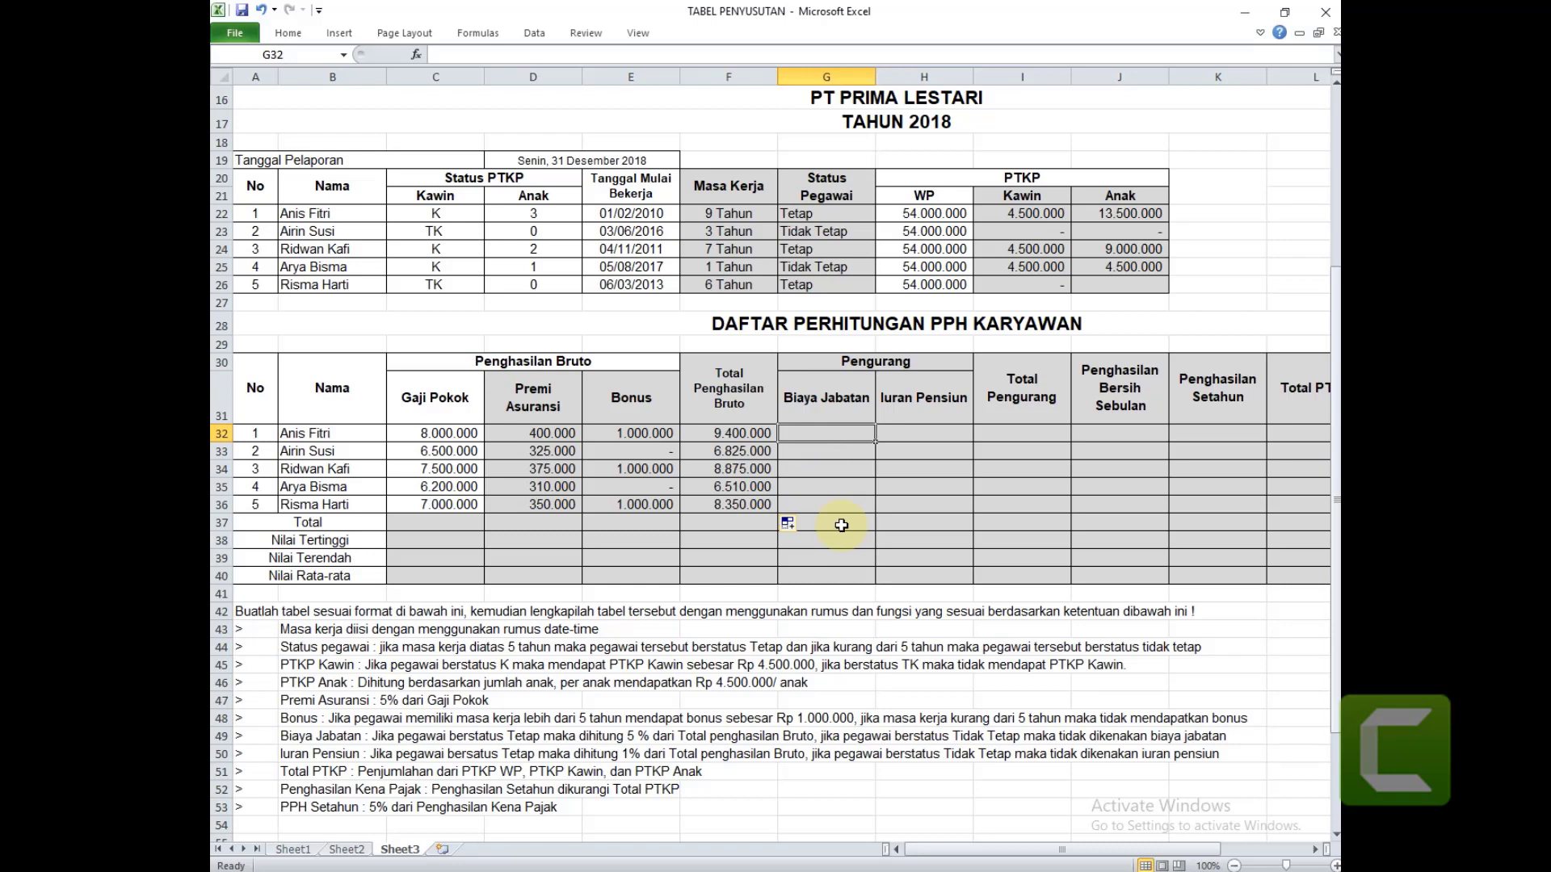
{"action": "type", "text": "="}
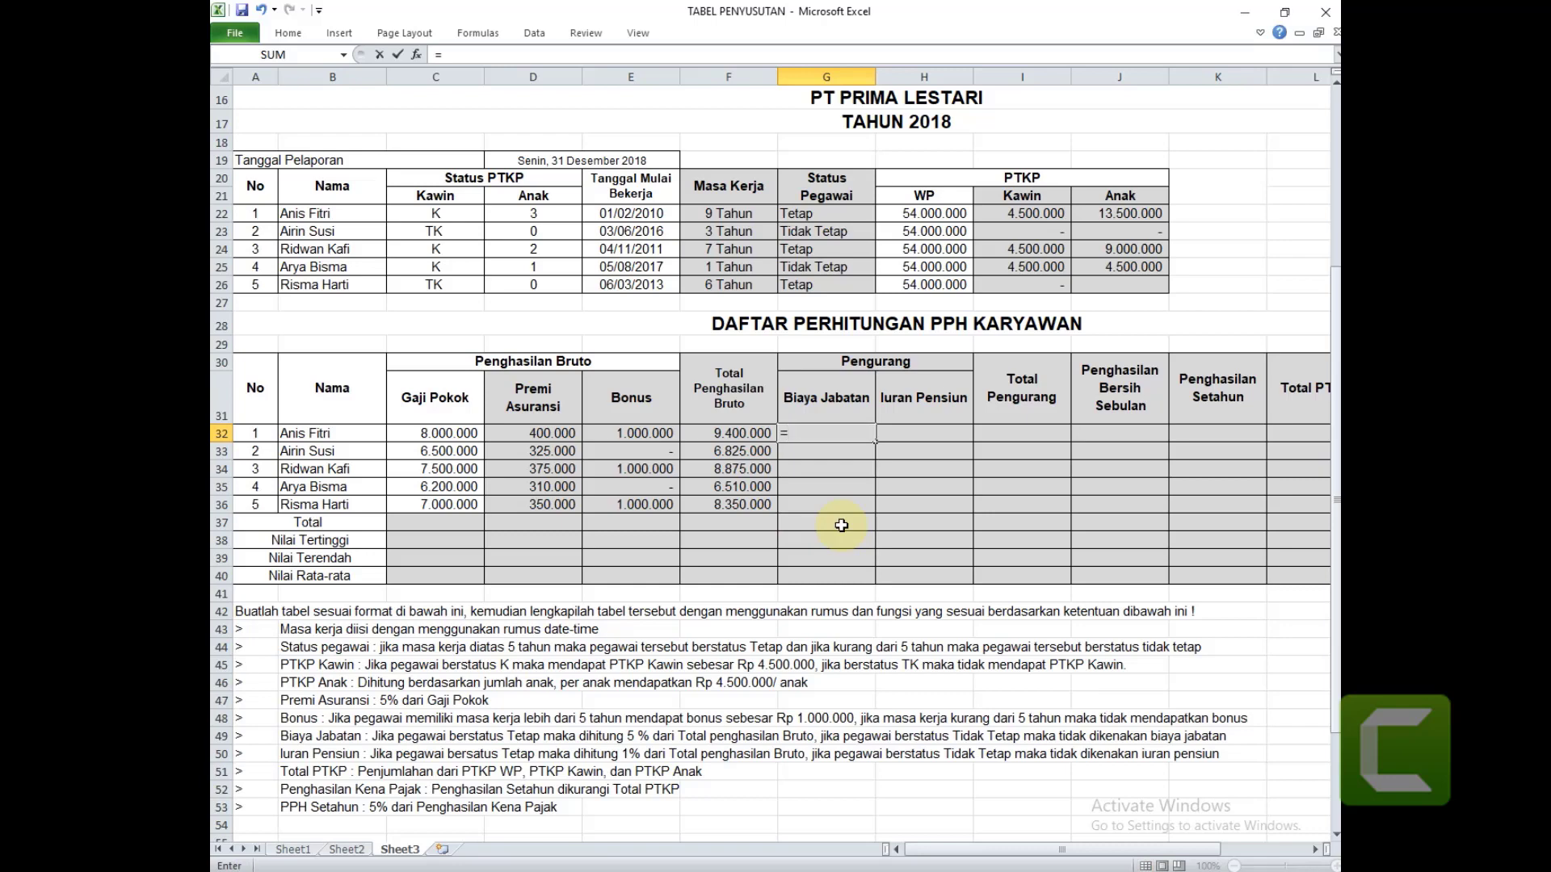
{"action": "type", "text": "if("}
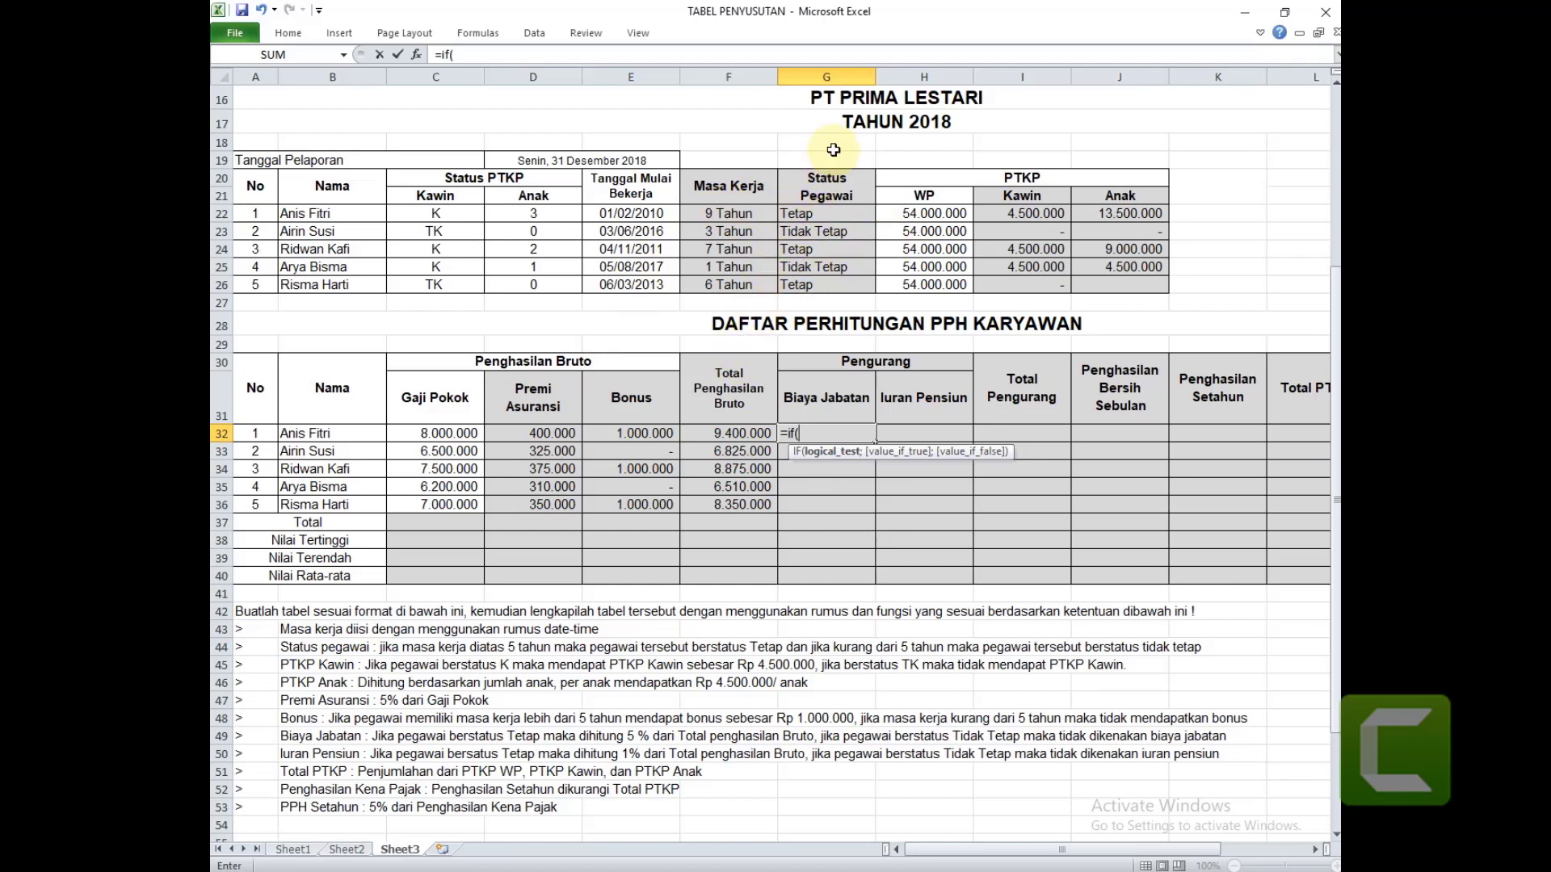
{"action": "left_click", "coordinate": [806, 216]}
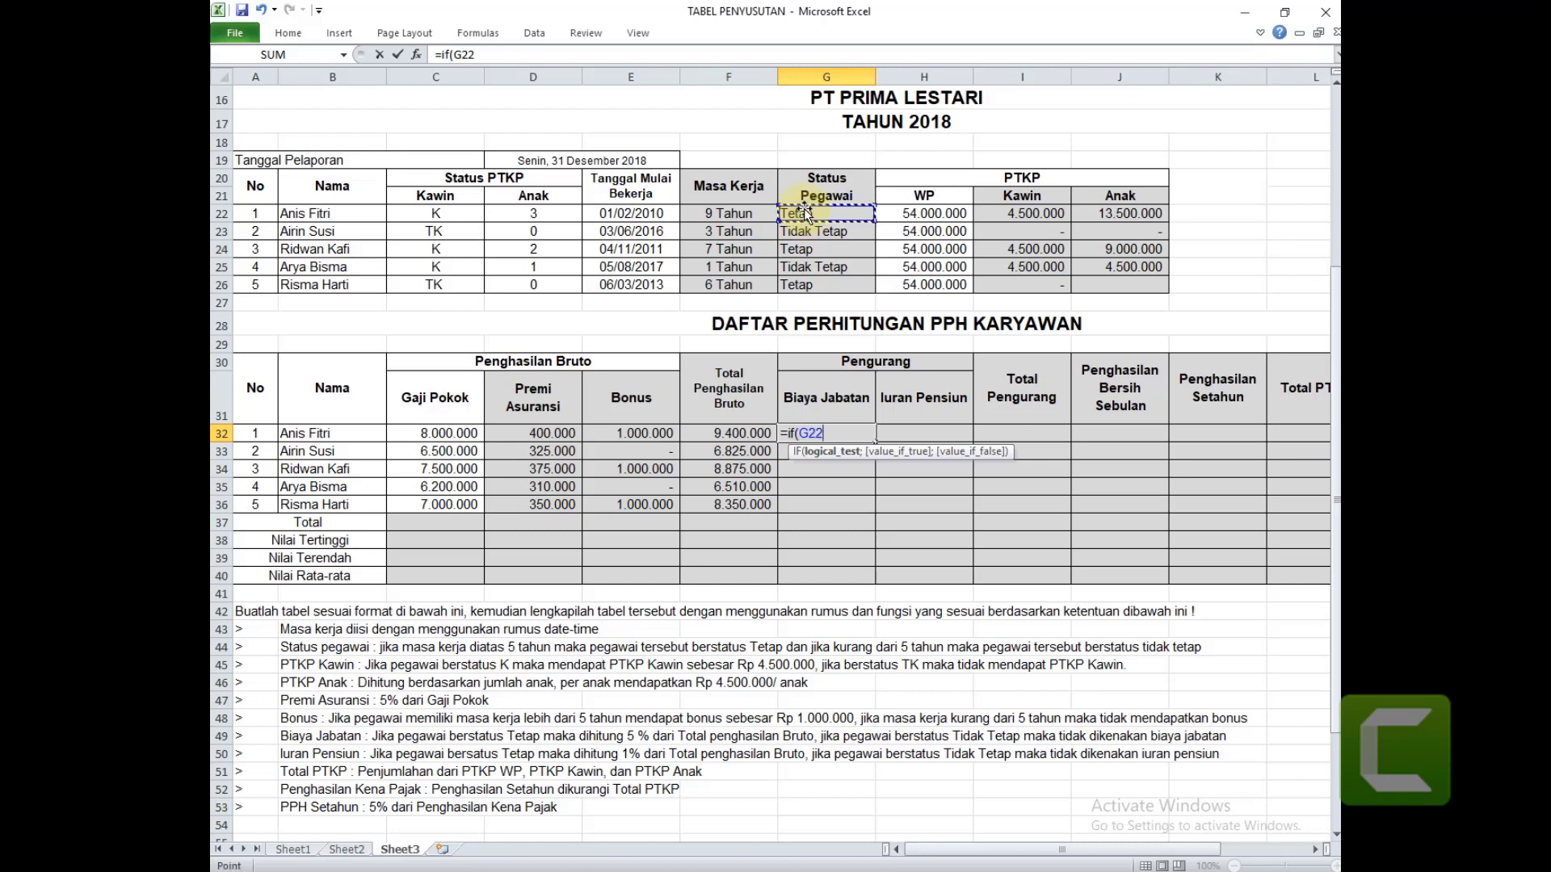
{"action": "type", "text": "="}
{"action": "type", "text": "\"TETAP"}
{"action": "type", "text": "\";"}
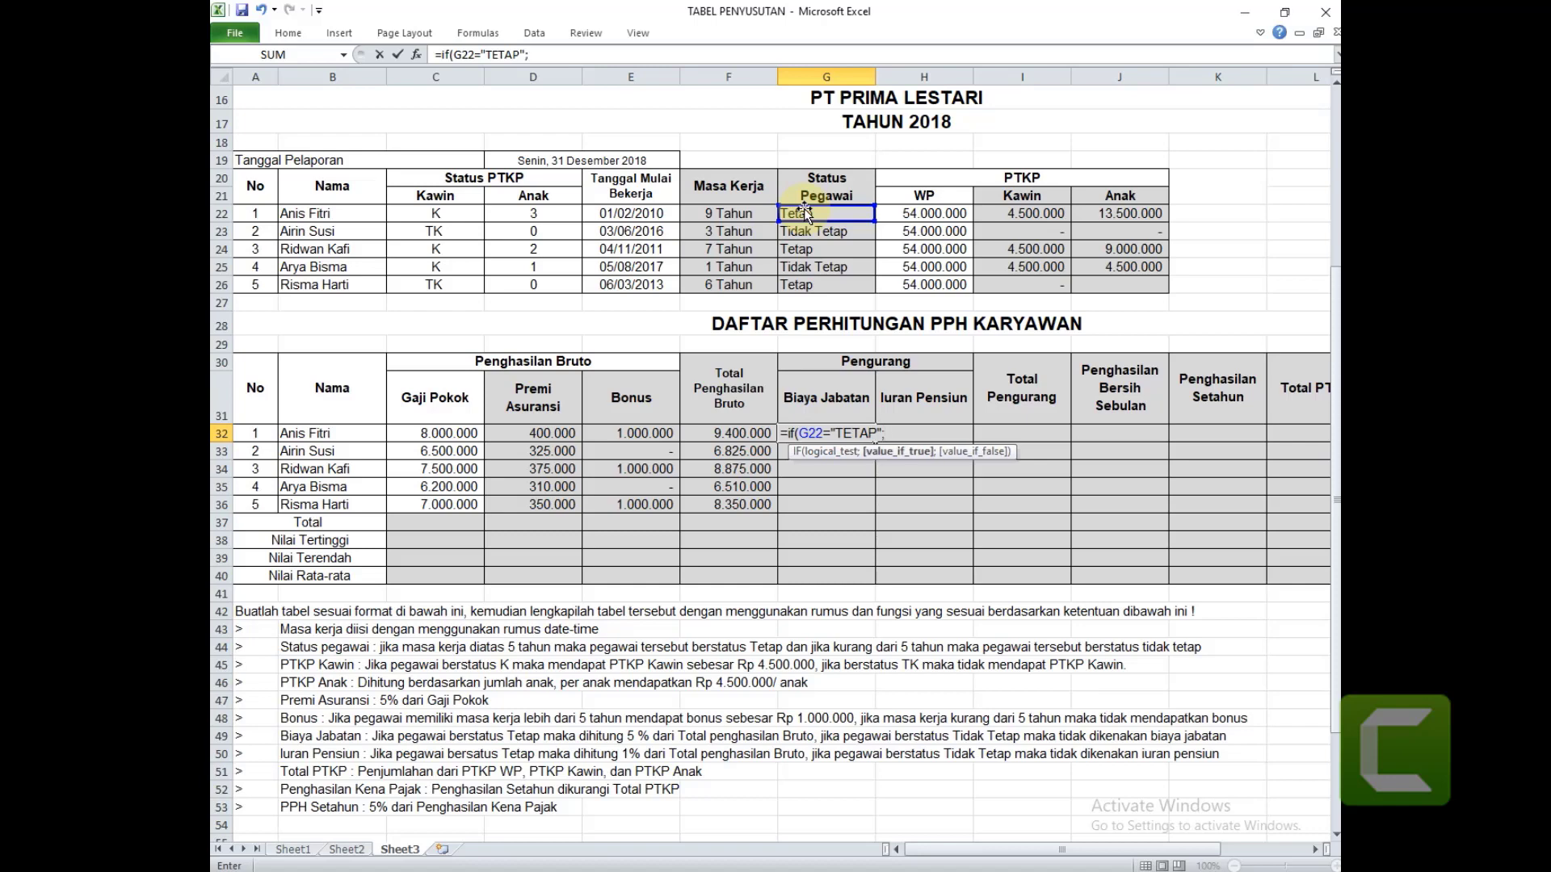
{"action": "type", "text": "1%"}
{"action": "key", "text": "Left"}
{"action": "key", "text": "Right"}
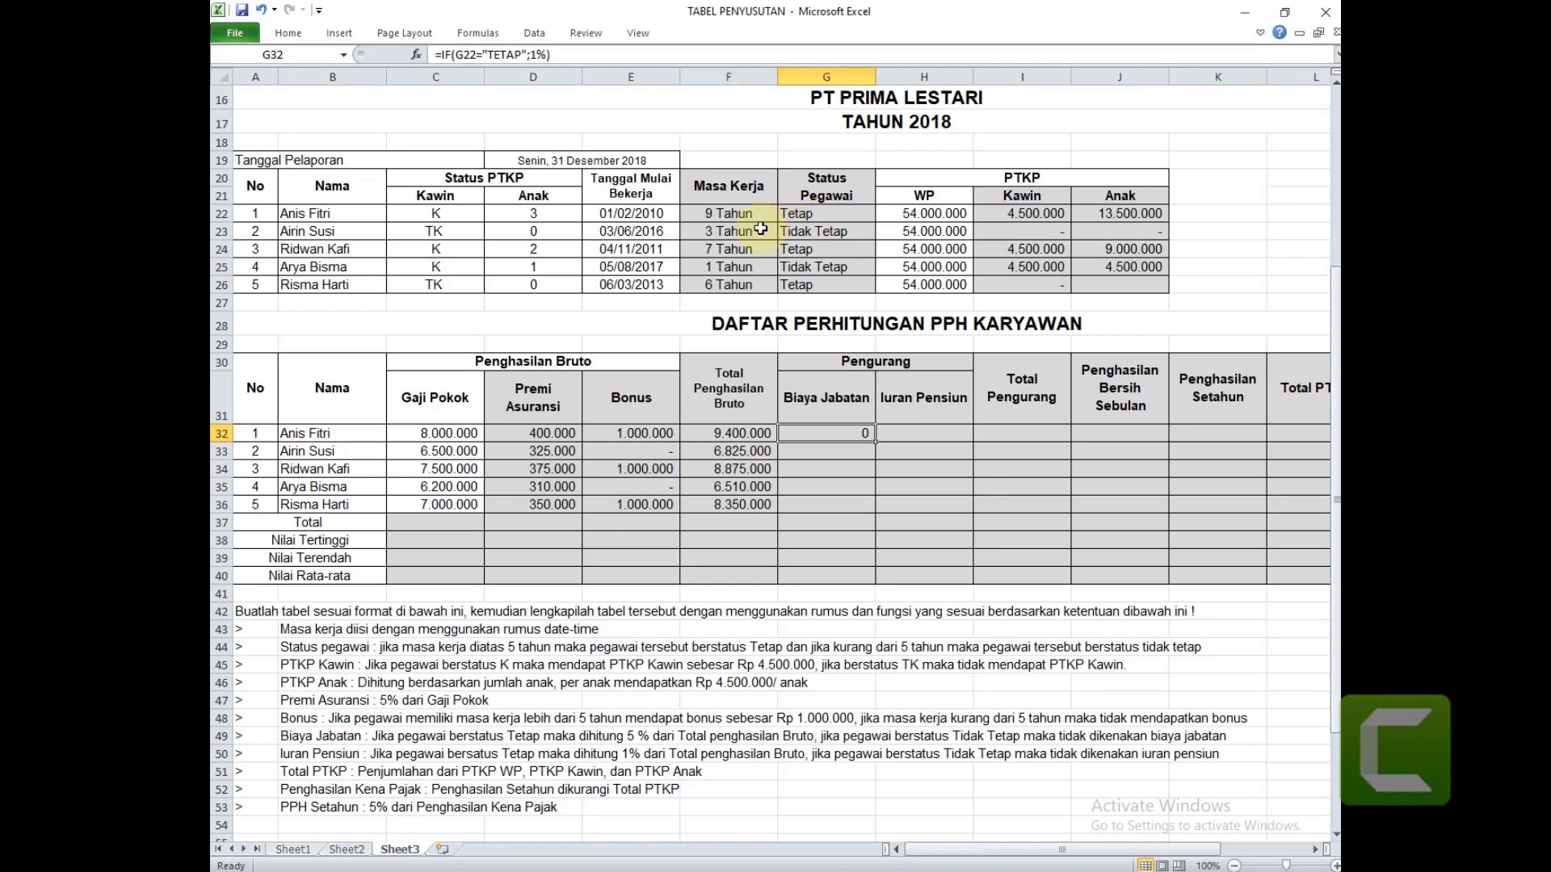
{"action": "left_click", "coordinate": [544, 53]}
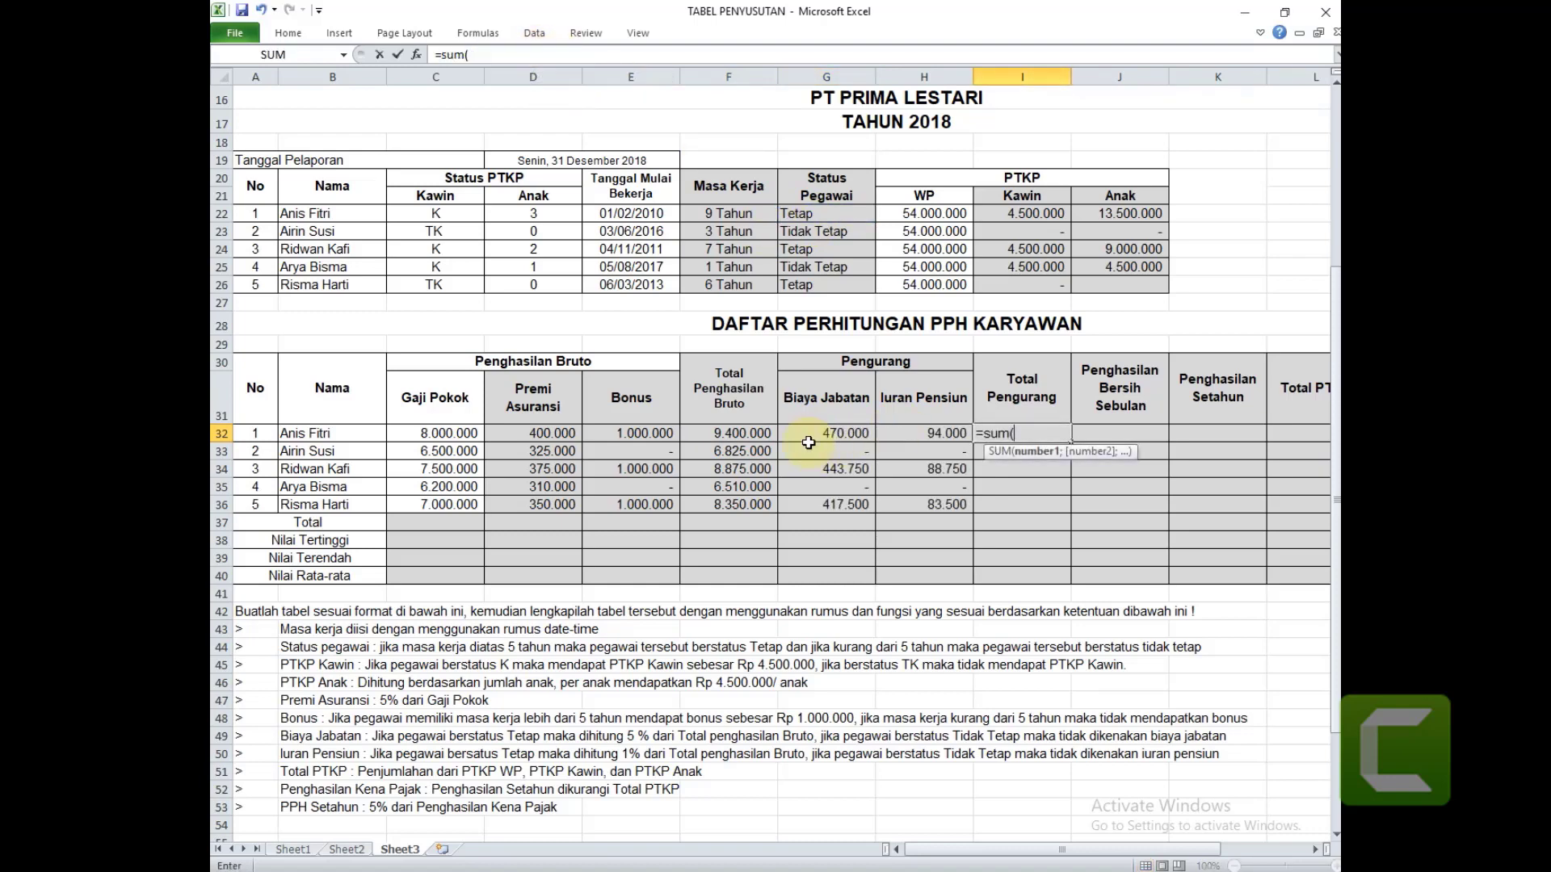
Complete the formula =SUM(G32:H32) in I32 for Total Pengurang and copy it down through I36.
{"action": "left_click", "coordinate": [823, 432]}
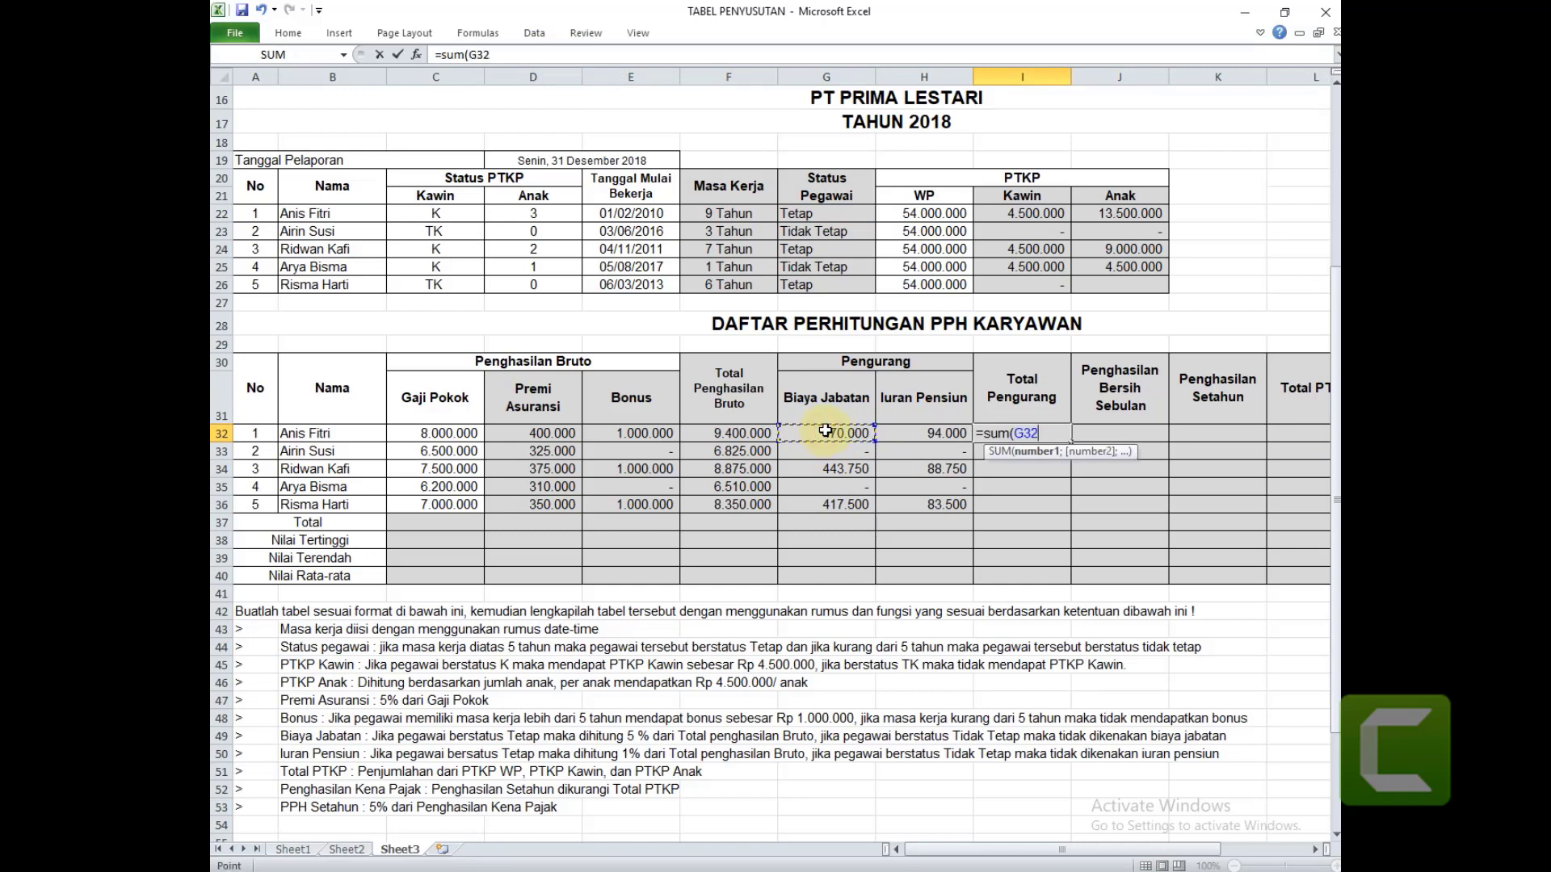
{"action": "key", "text": "shift+Right"}
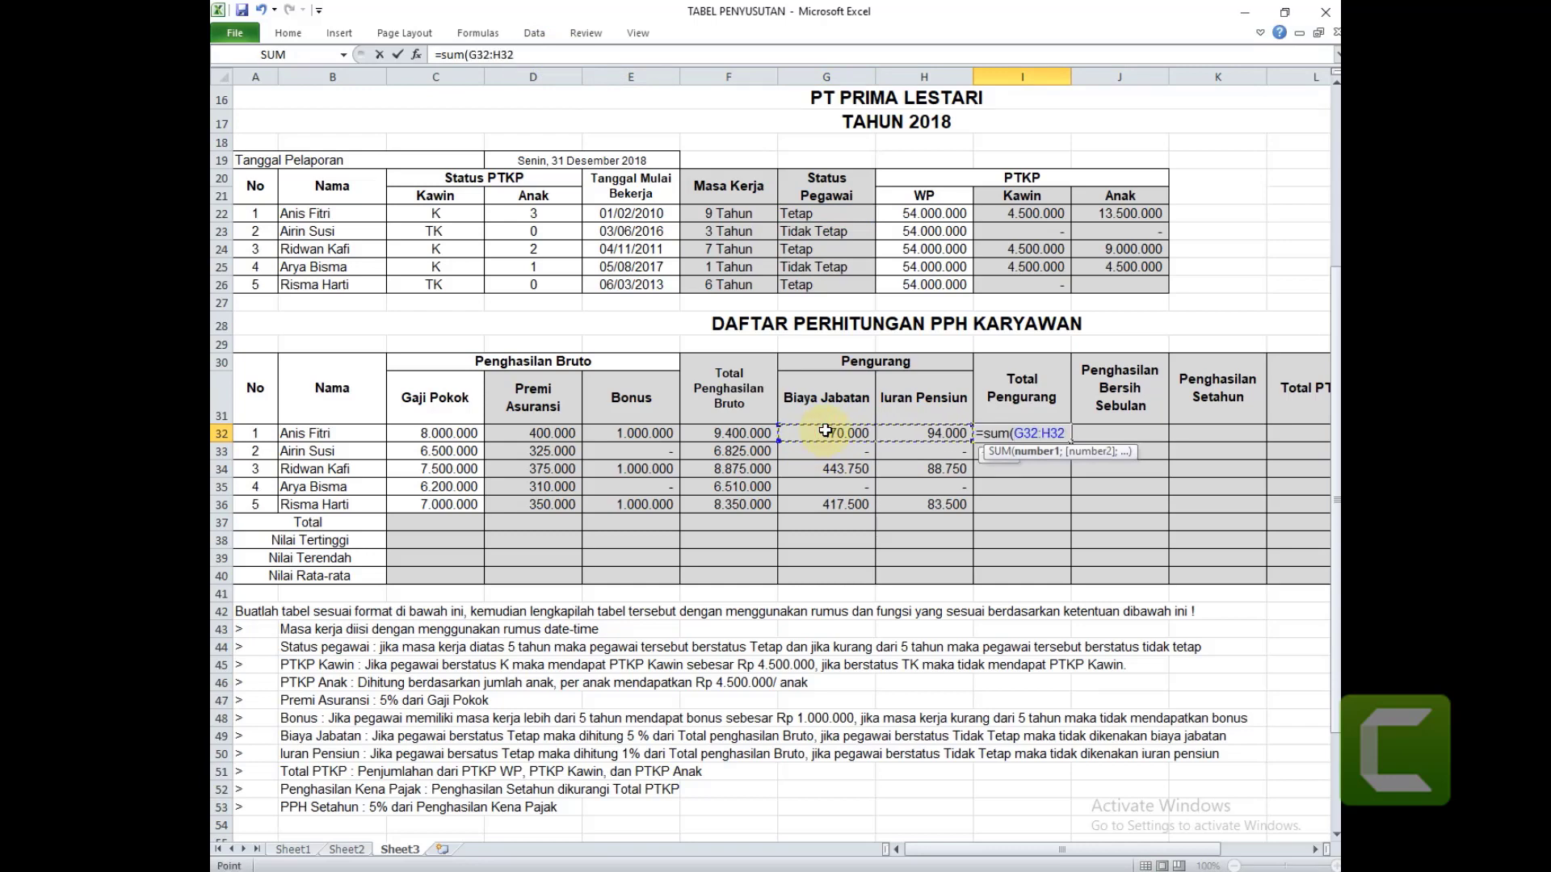
{"action": "type", "text": ")"}
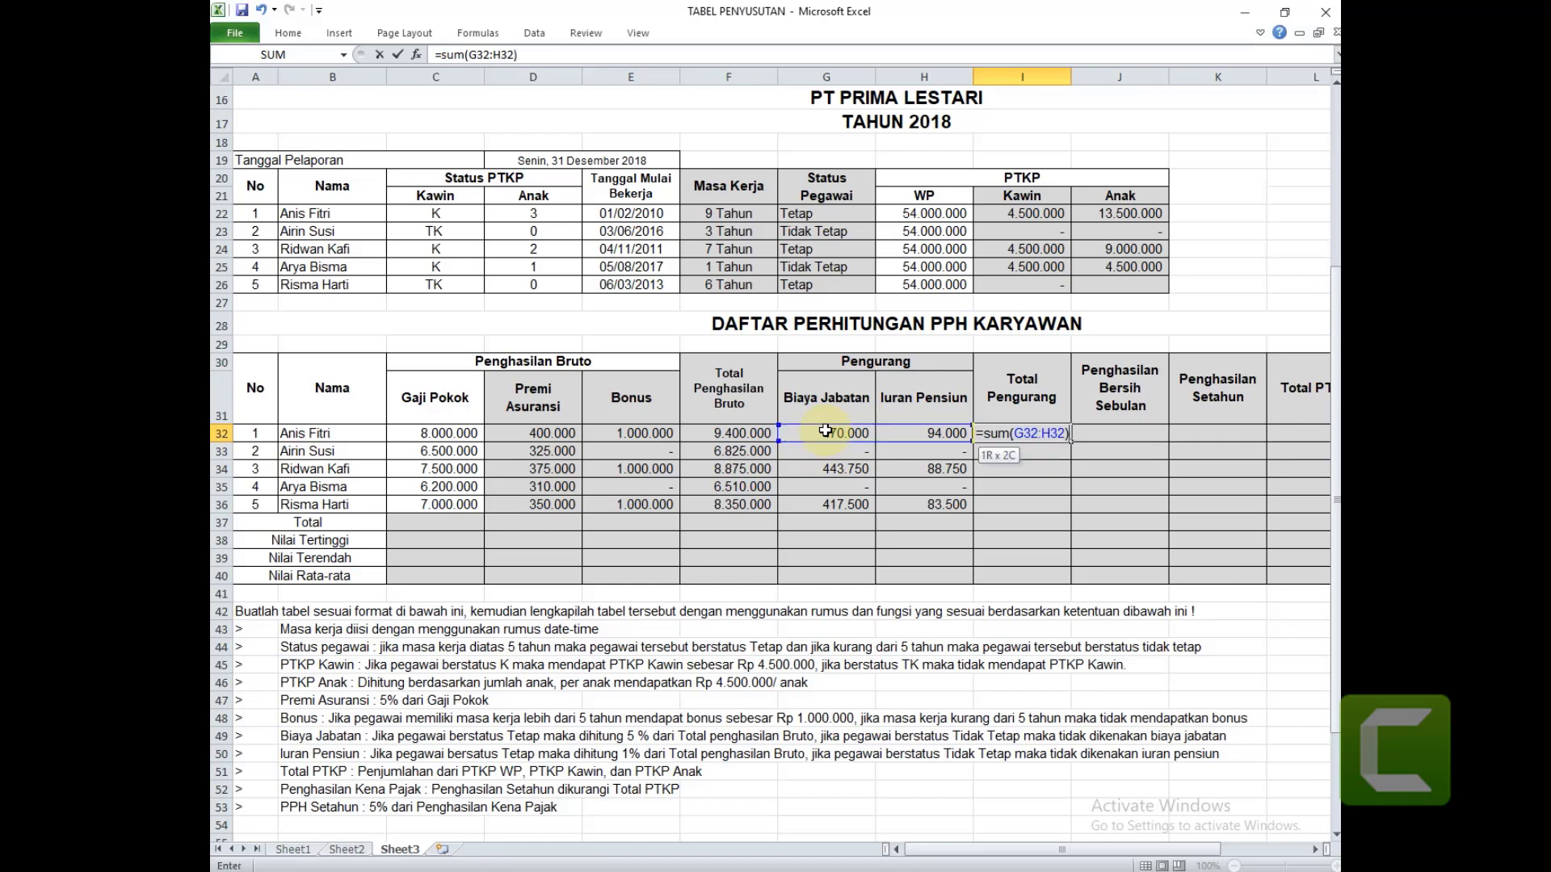
{"action": "key", "text": "Return"}
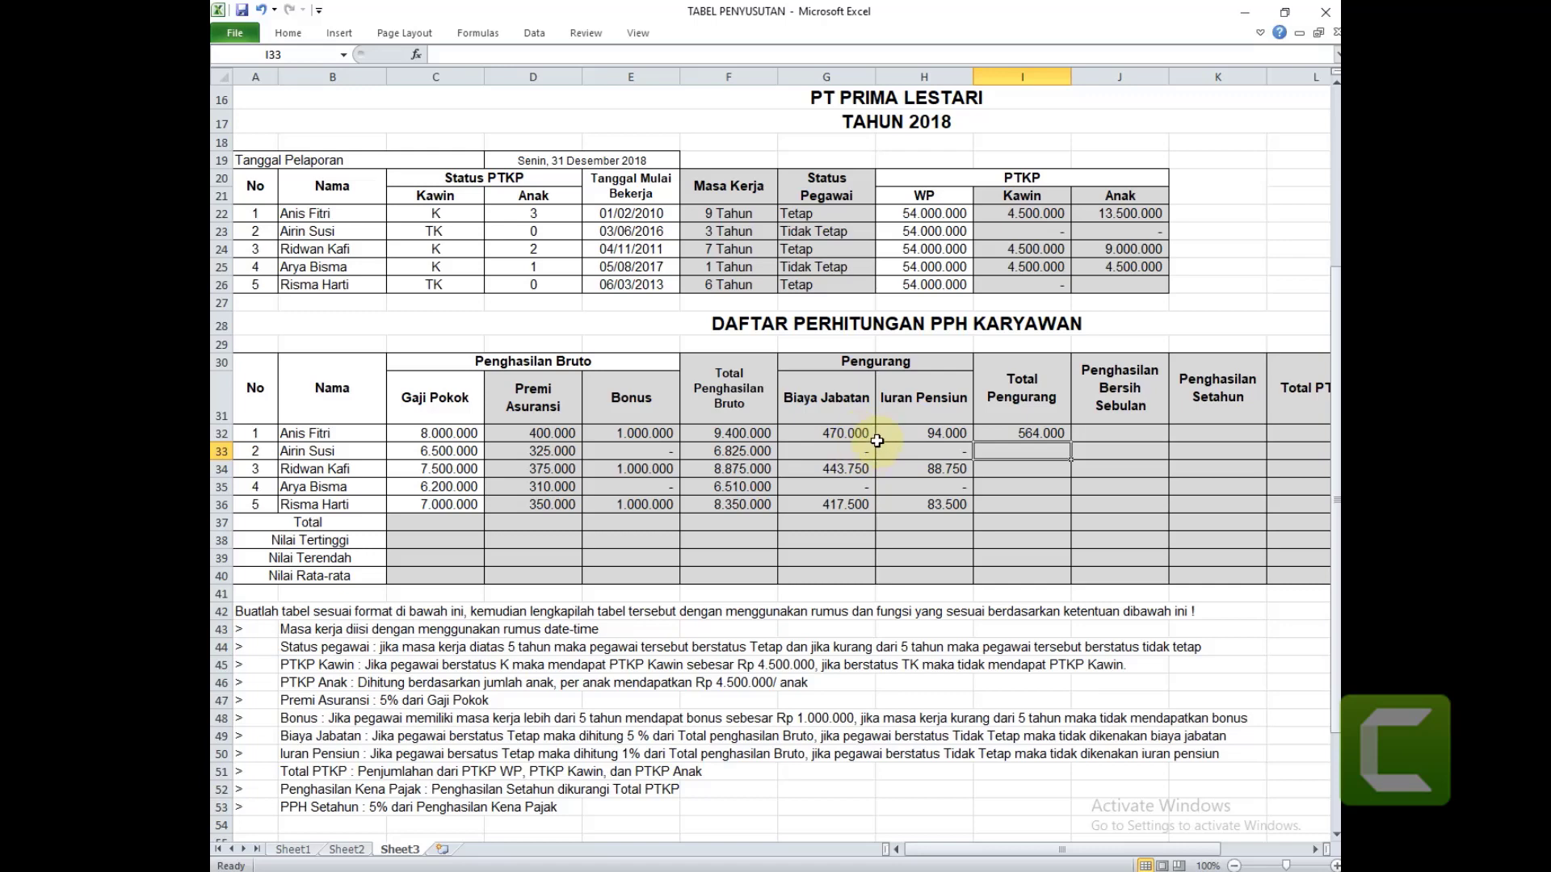
{"action": "left_click", "coordinate": [1055, 435]}
{"action": "left_click_drag", "start_coordinate": [1070, 442], "coordinate": [1066, 512]}
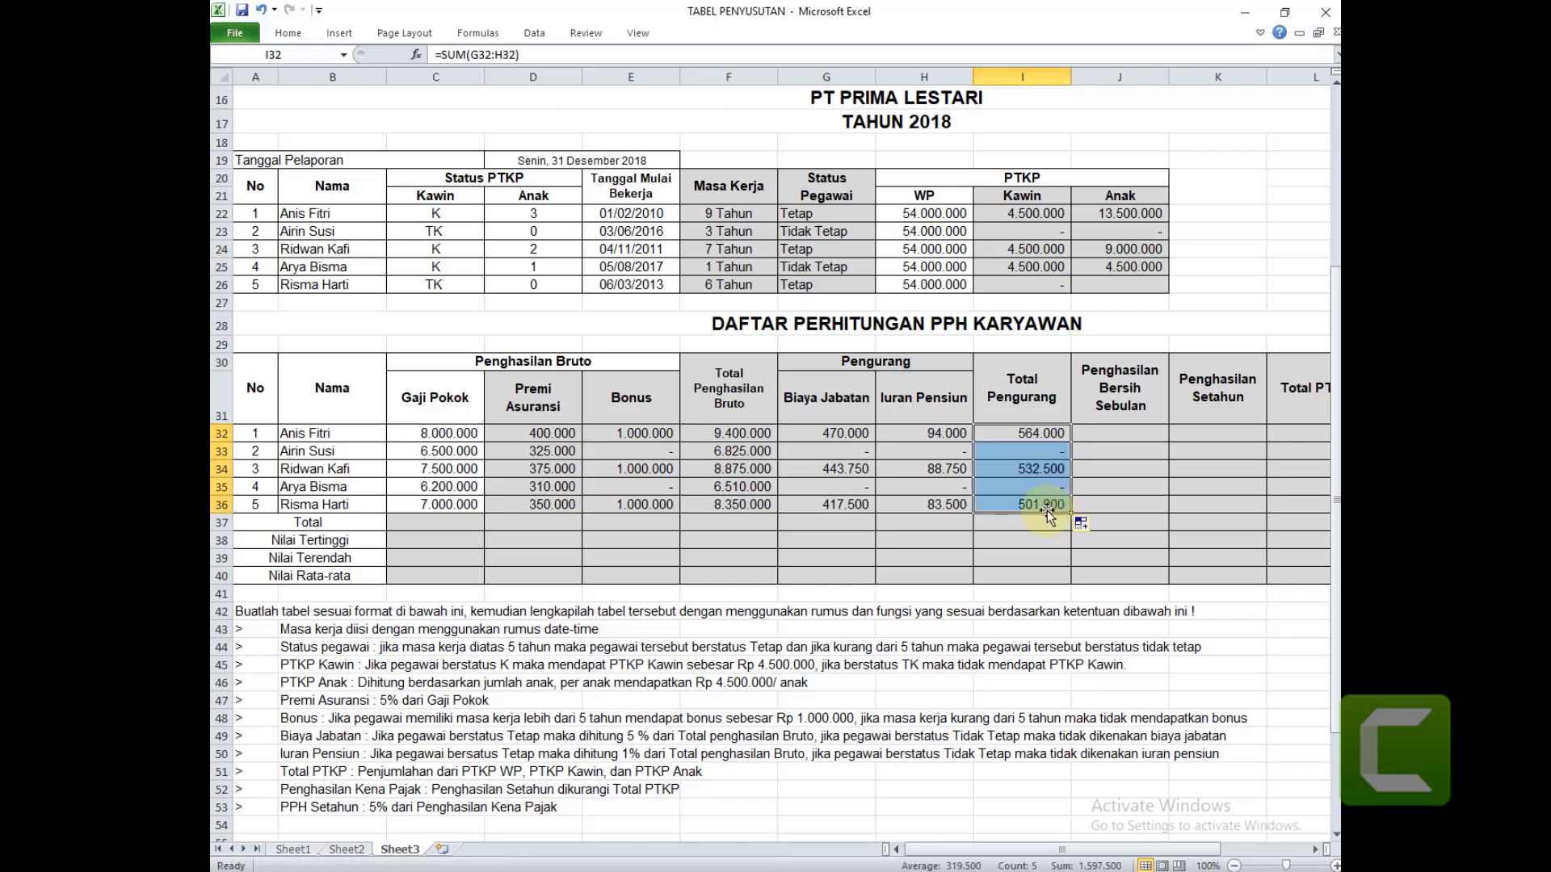
Enter =SUM(F32-I32) in J32 for the first employee's Penghasilan Bersih Sebulan and copy the formula down through J36.
{"action": "left_click", "coordinate": [1090, 433]}
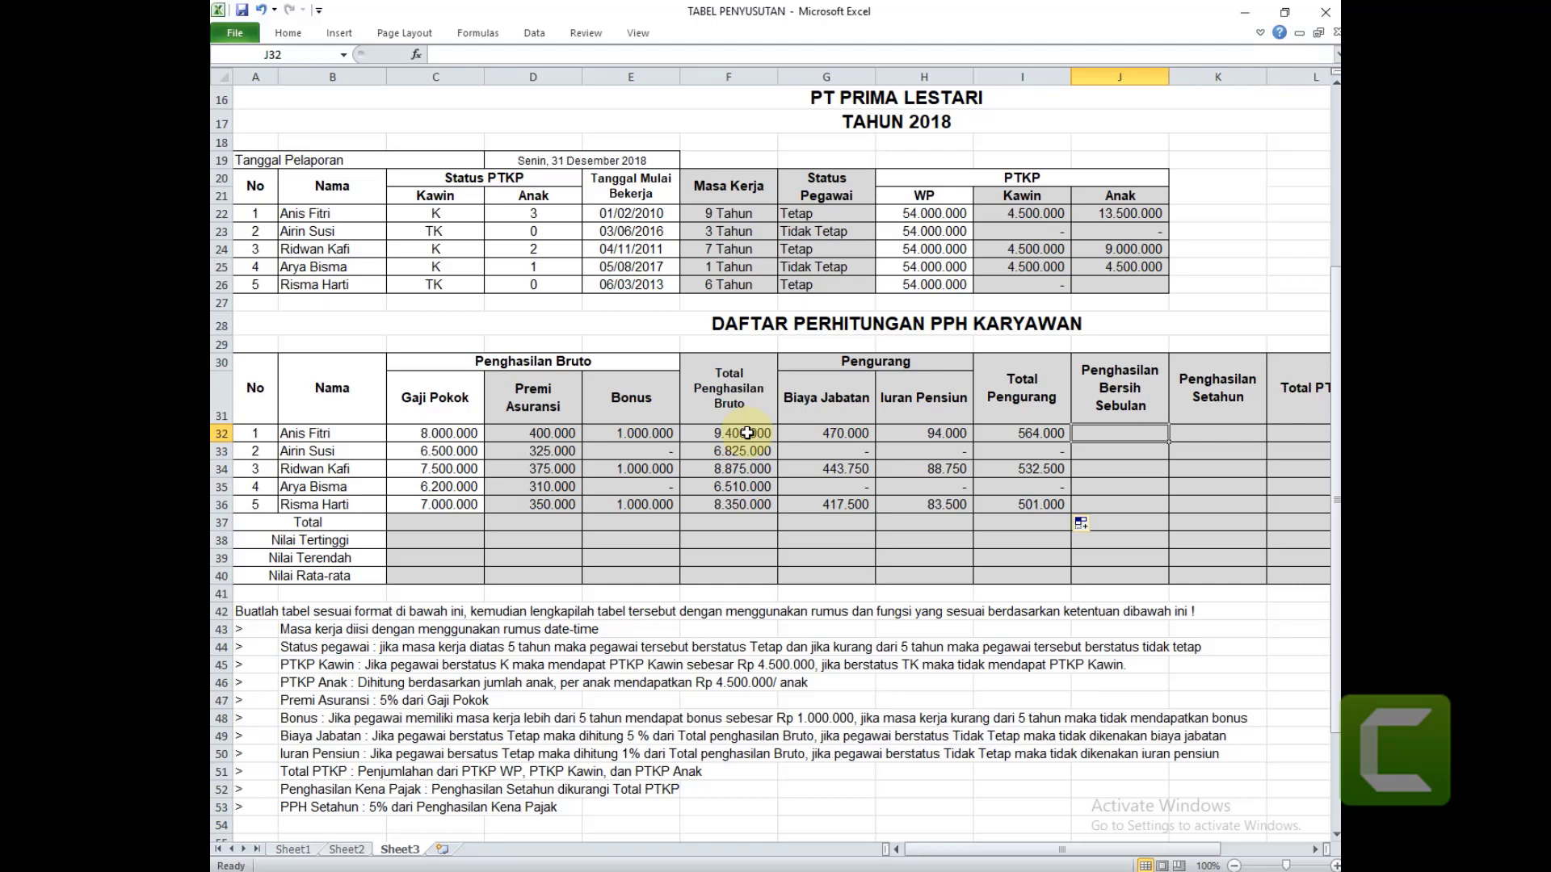
{"action": "type", "text": "=s"}
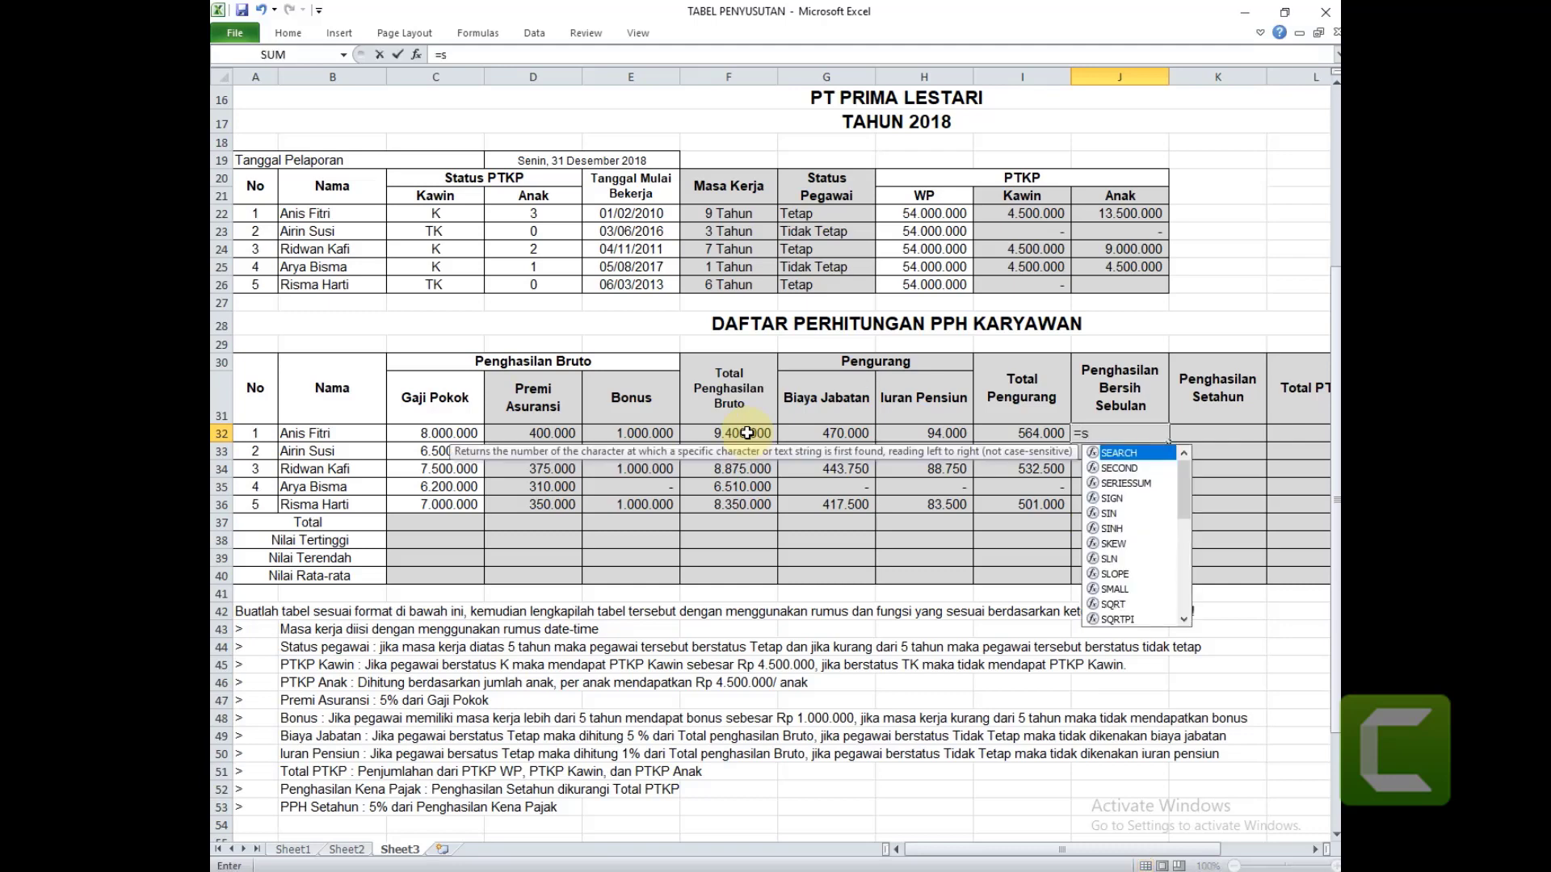
{"action": "type", "text": "um"}
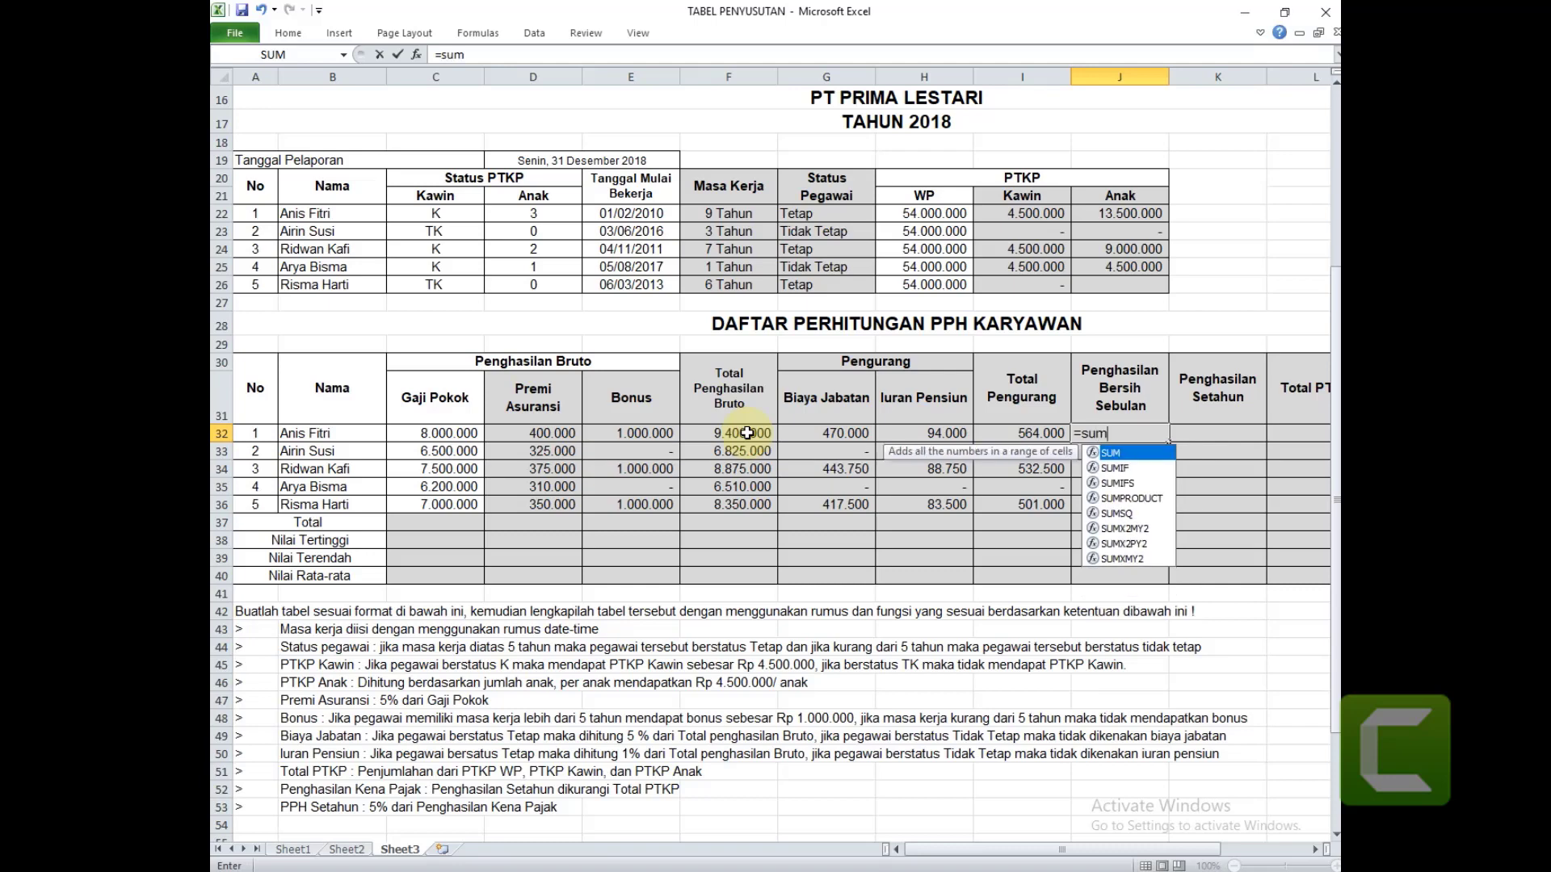
{"action": "type", "text": "("}
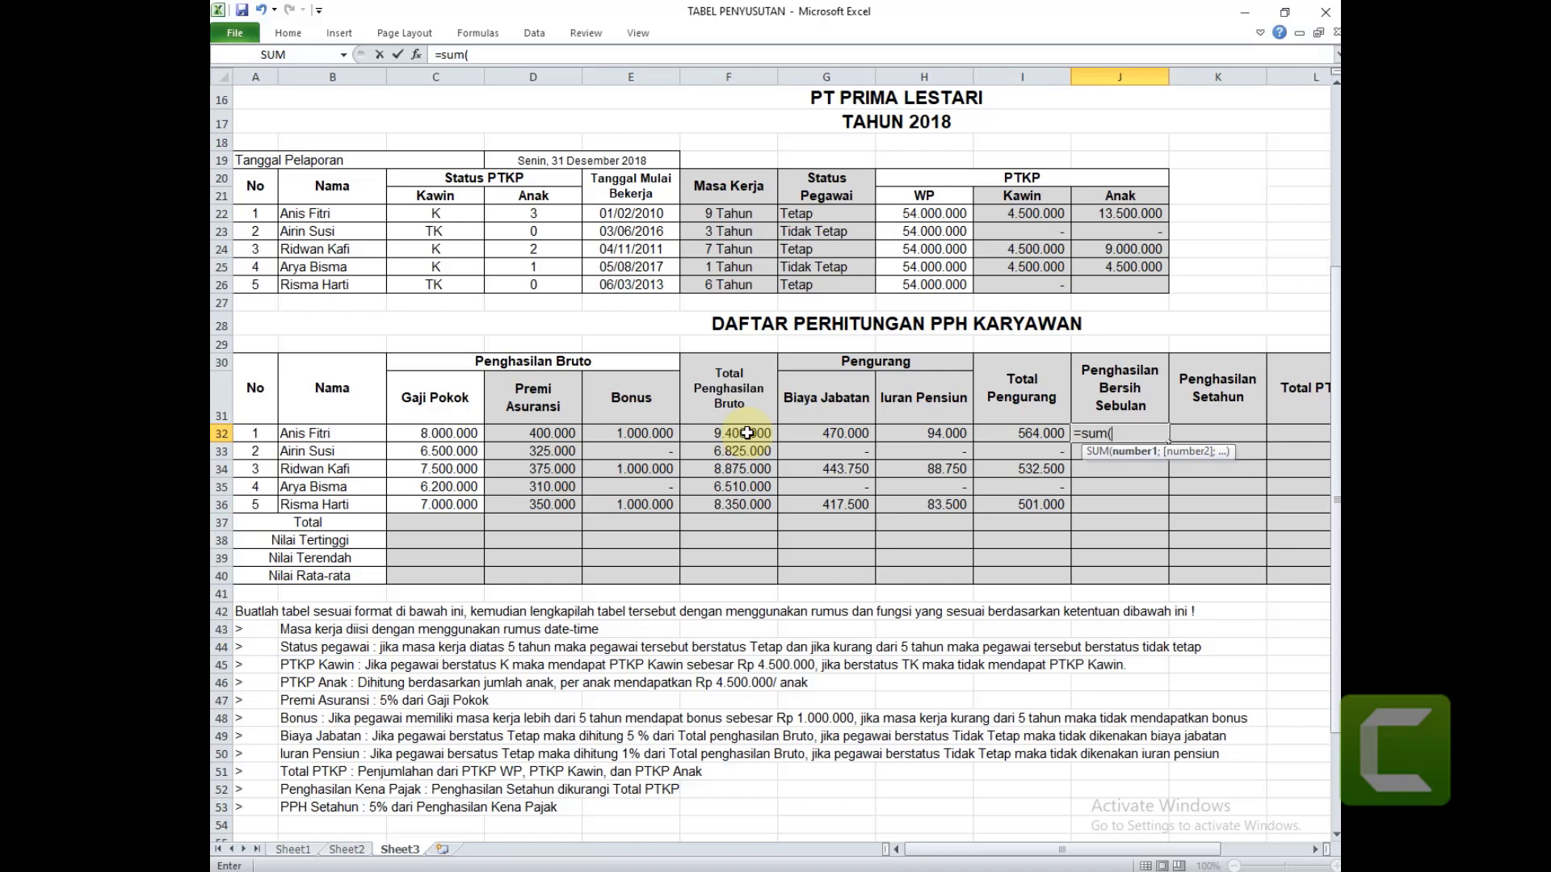
{"action": "left_click", "coordinate": [747, 433]}
{"action": "type", "text": "-"}
{"action": "left_click", "coordinate": [1037, 437]}
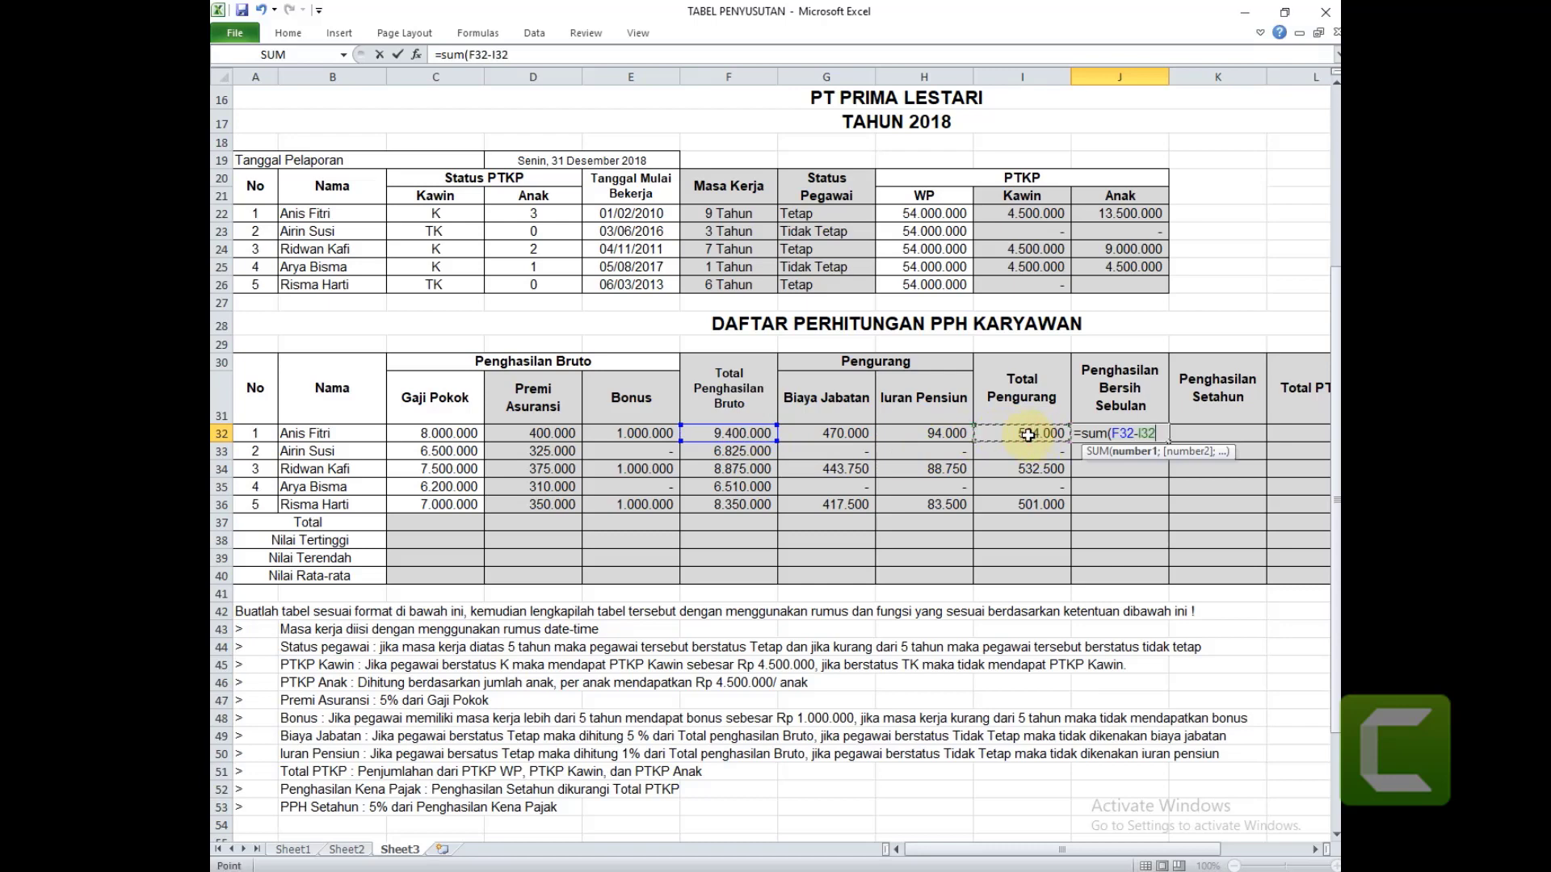
{"action": "type", "text": ")"}
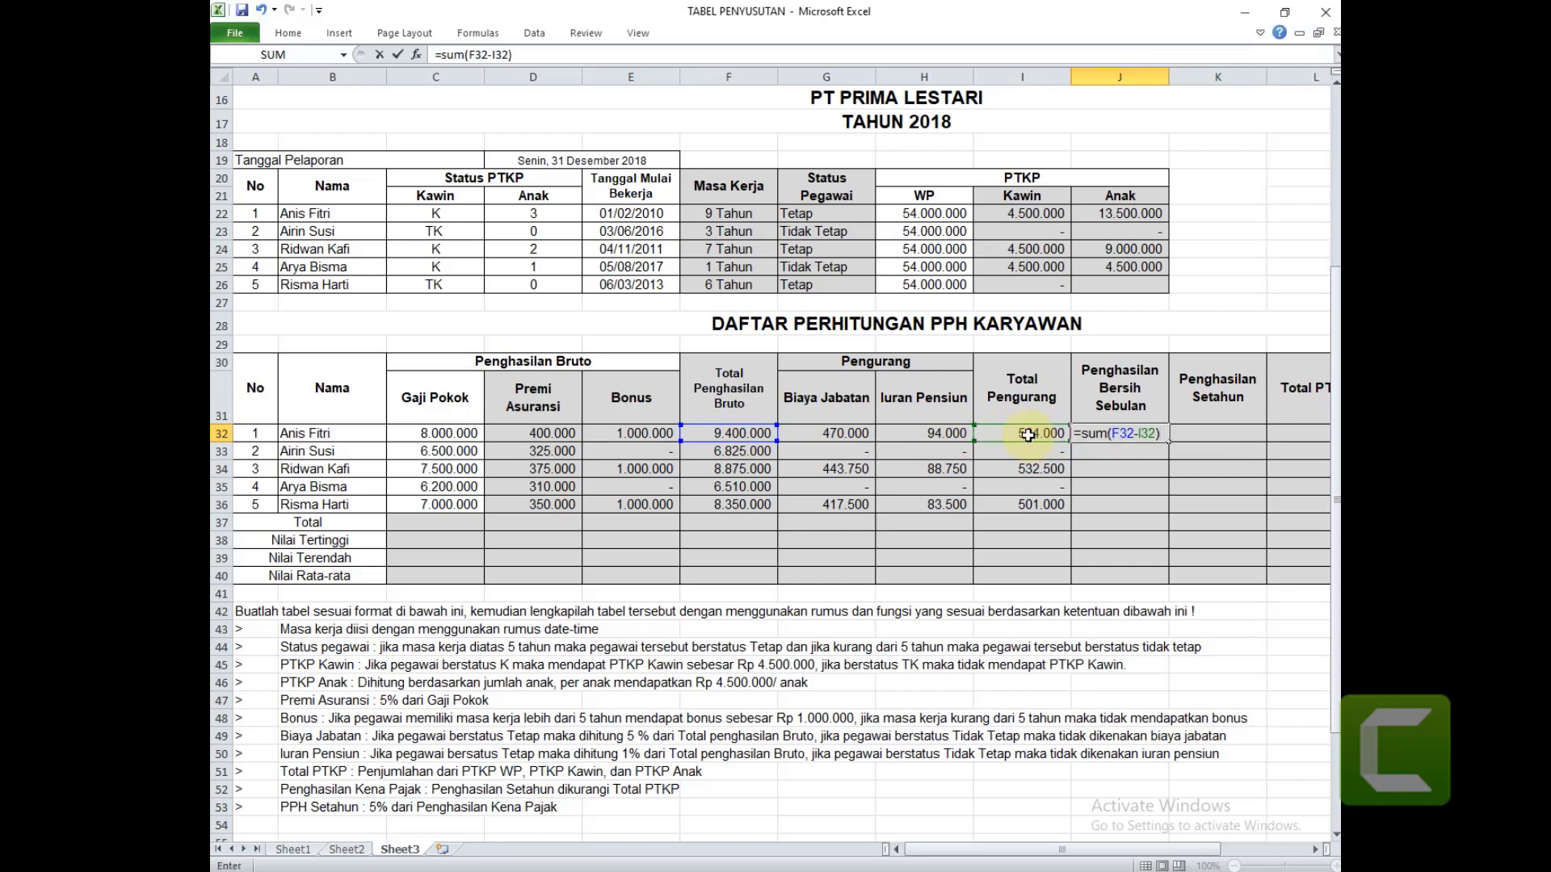
{"action": "key", "text": "Return"}
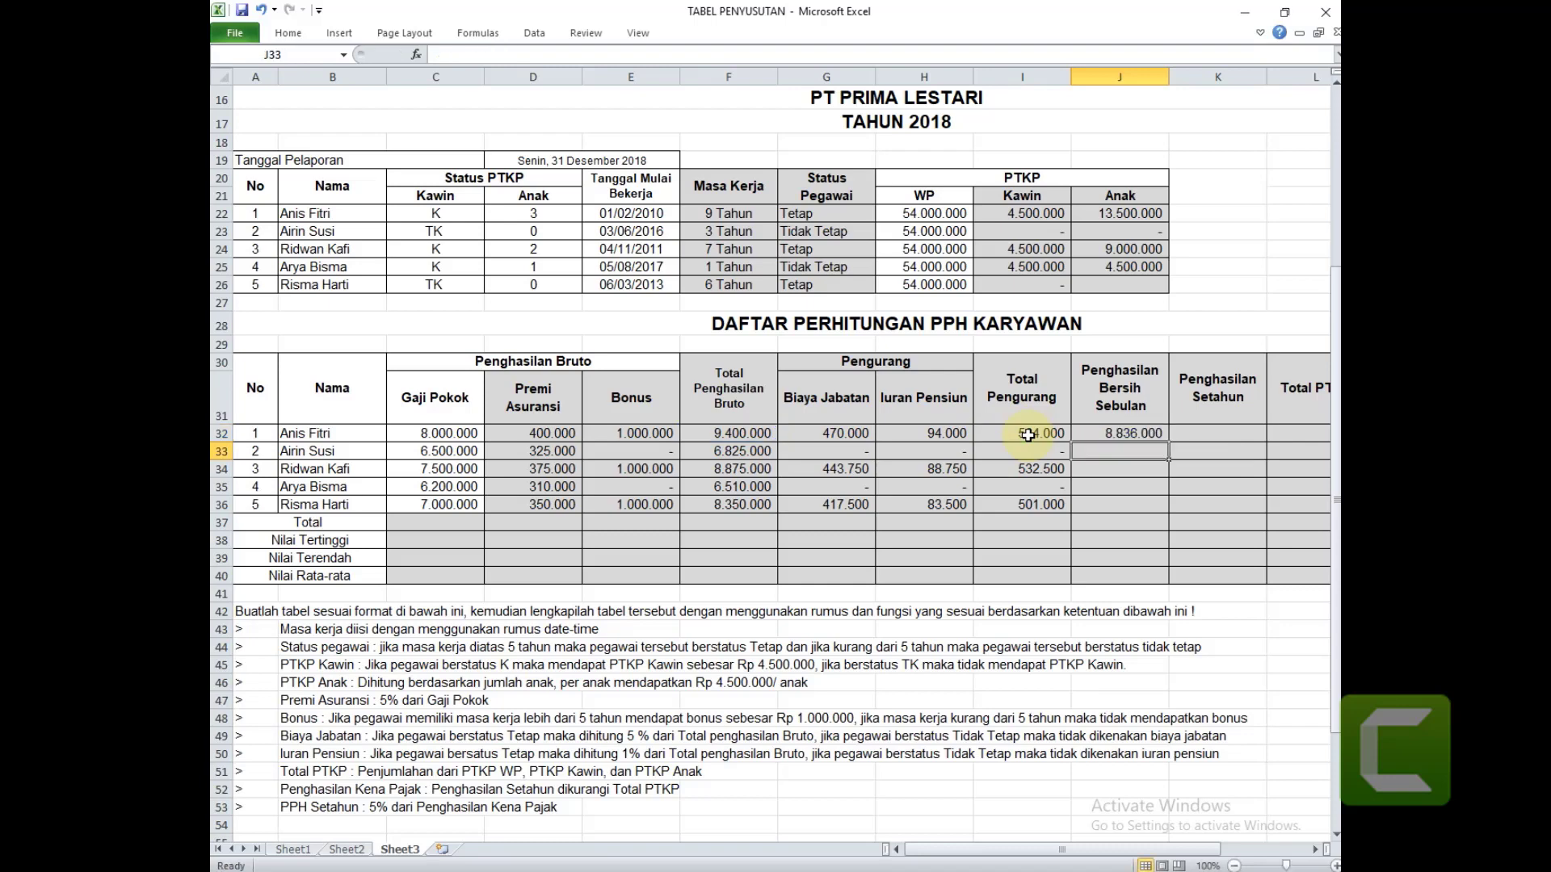
{"action": "left_click", "coordinate": [1133, 433]}
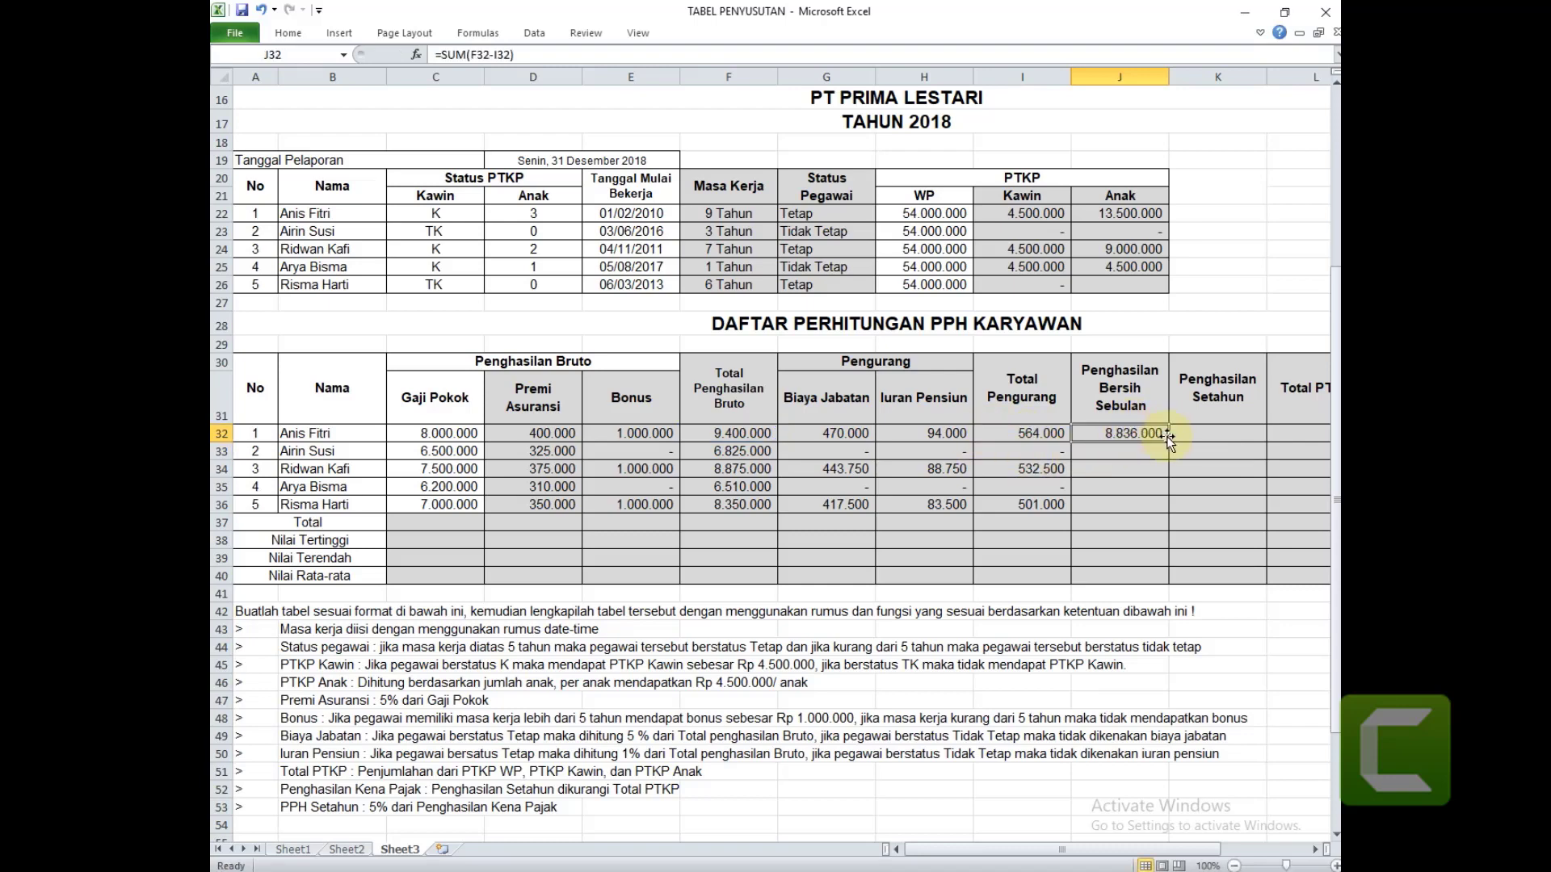
{"action": "left_click_drag", "start_coordinate": [1168, 436], "coordinate": [1159, 506]}
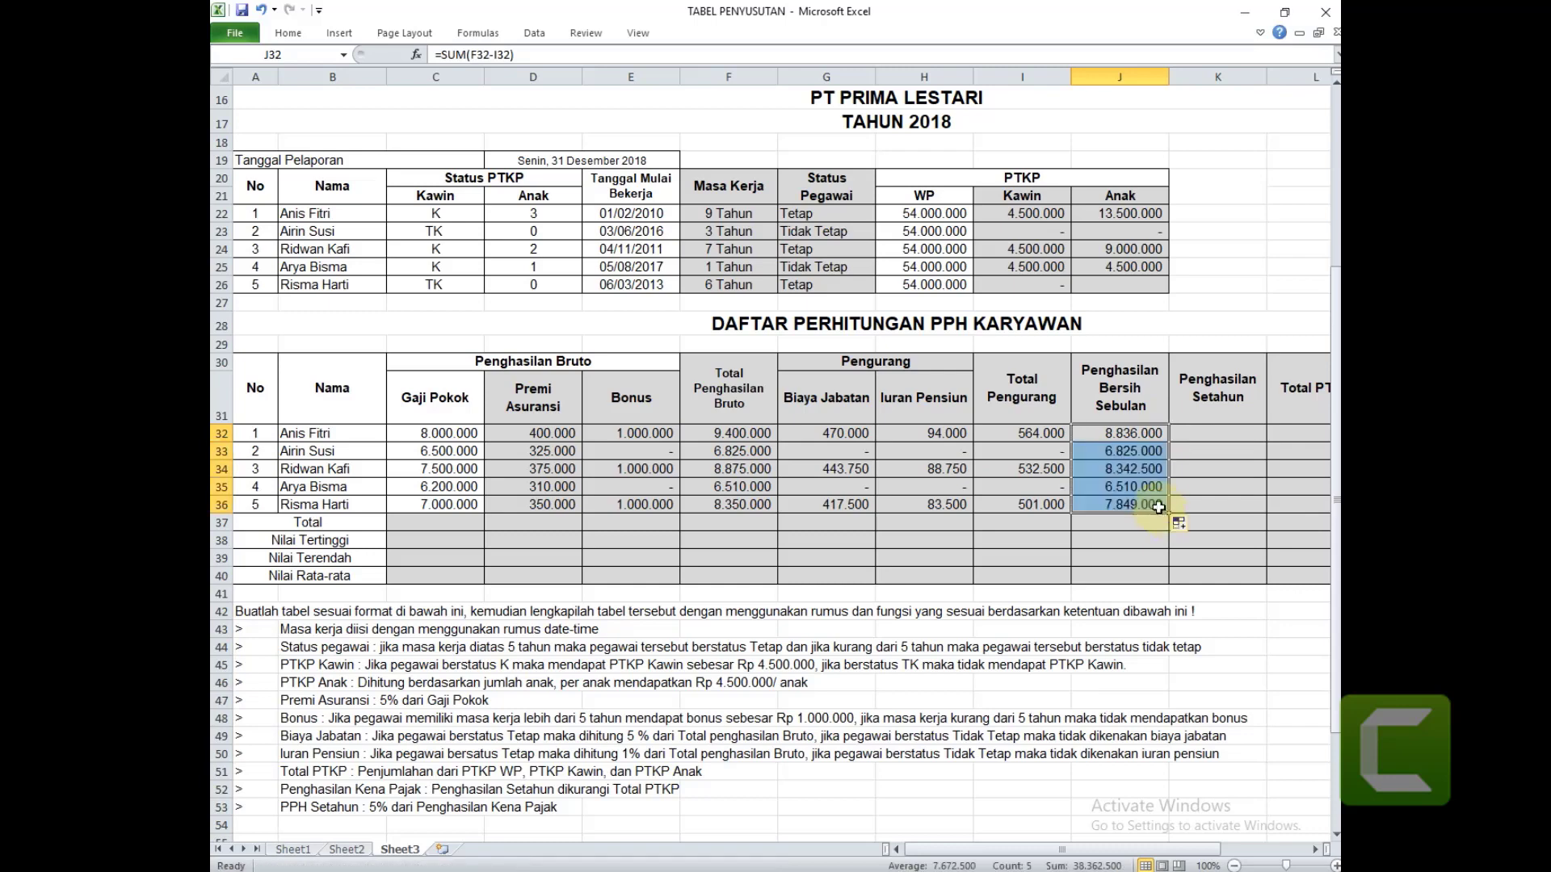
Enter =J32*12 in K32 to calculate the first employee's Penghasilan Setahun from the monthly net income.
{"action": "left_click", "coordinate": [1224, 430]}
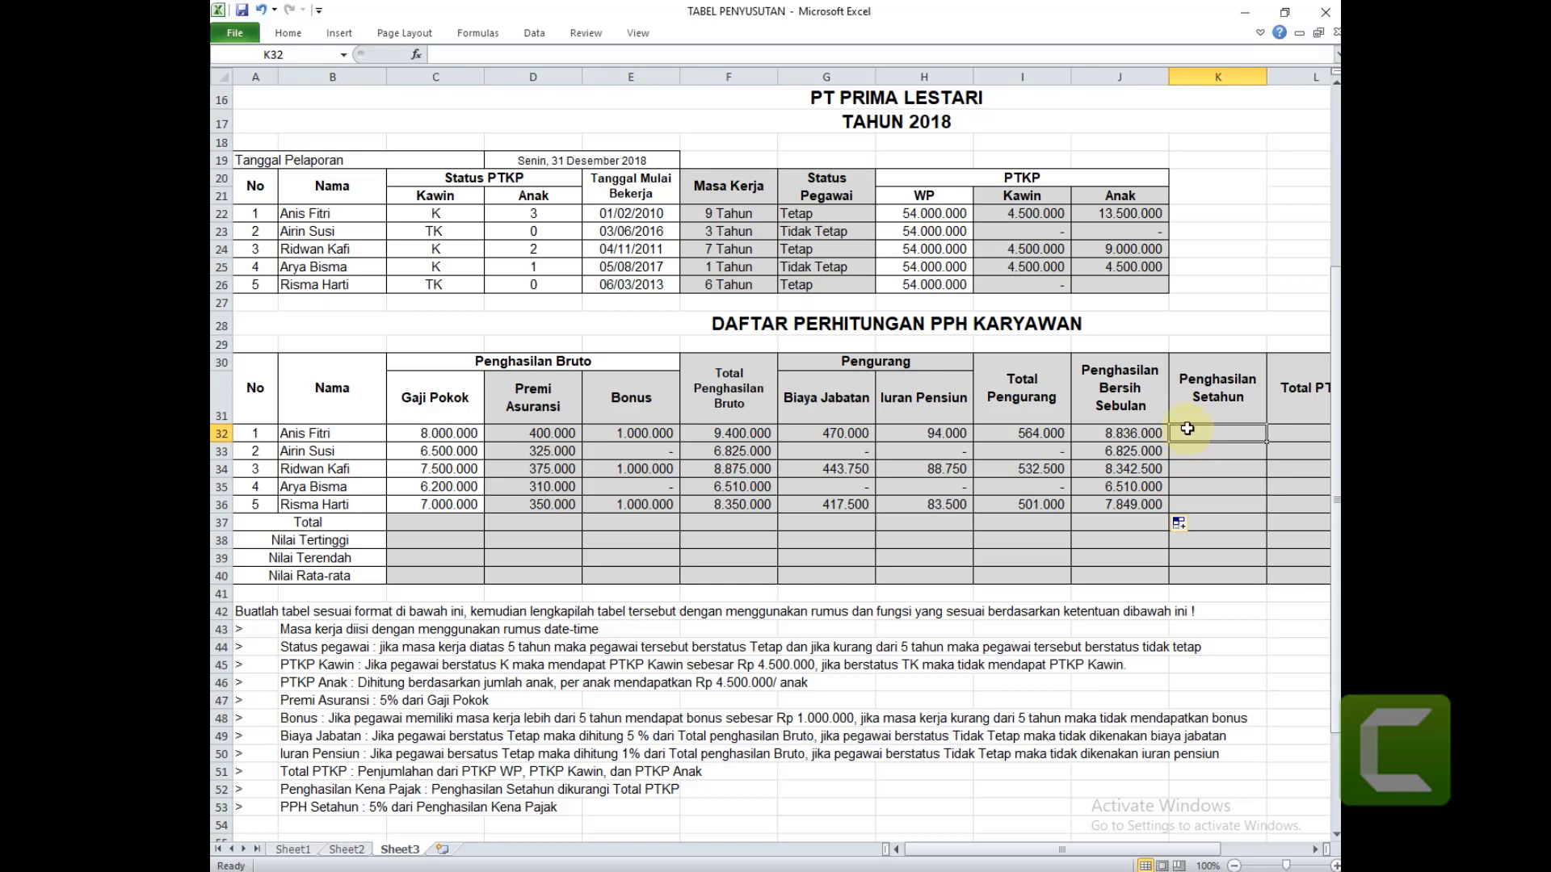
{"action": "type", "text": "="}
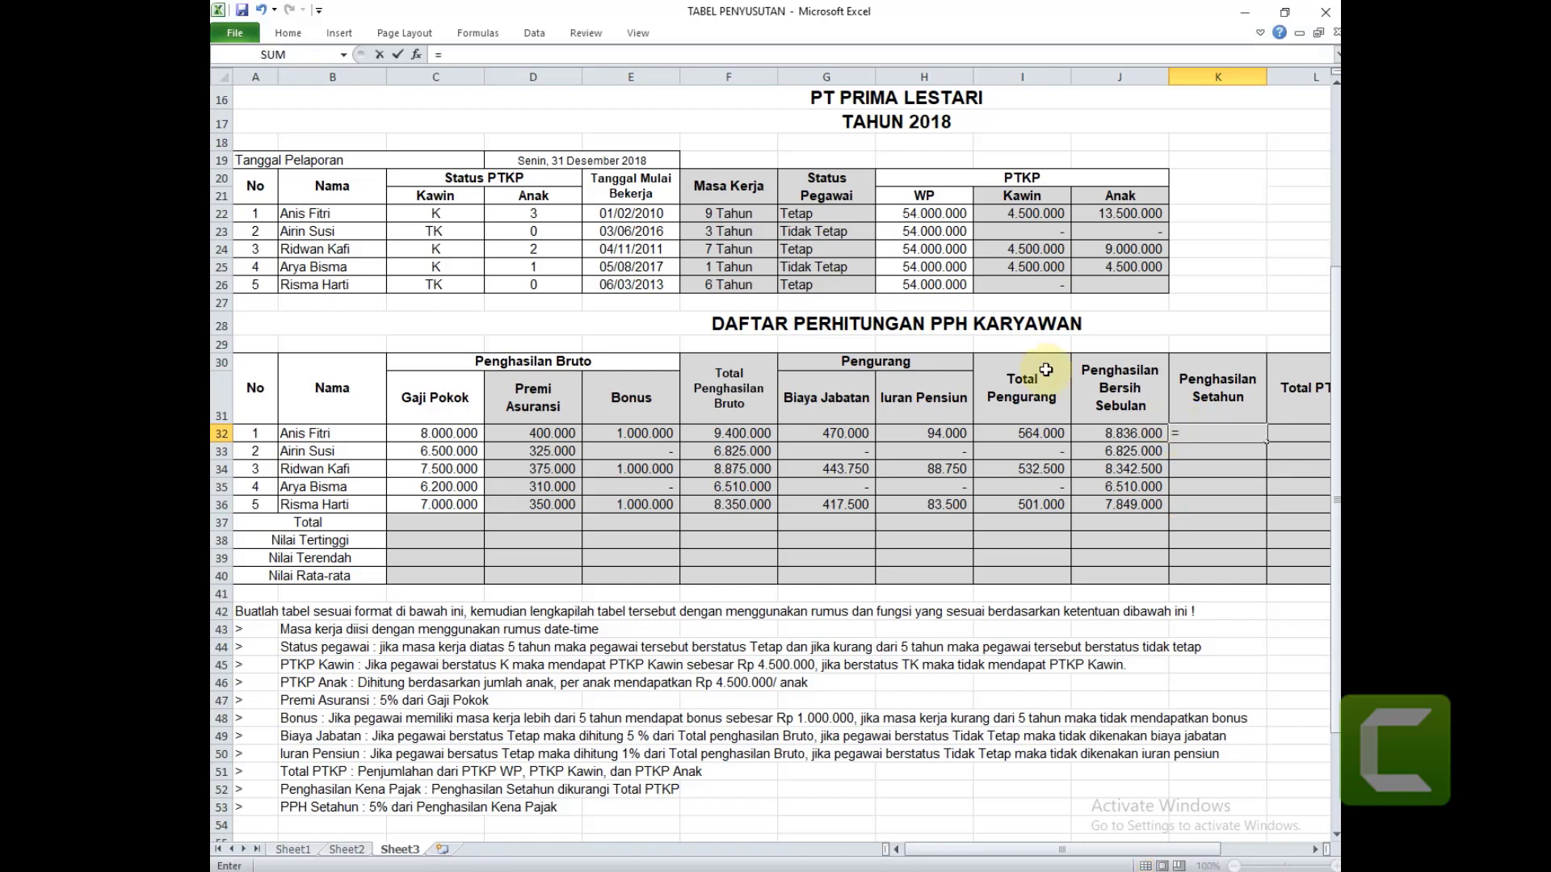
{"action": "left_click", "coordinate": [1105, 433]}
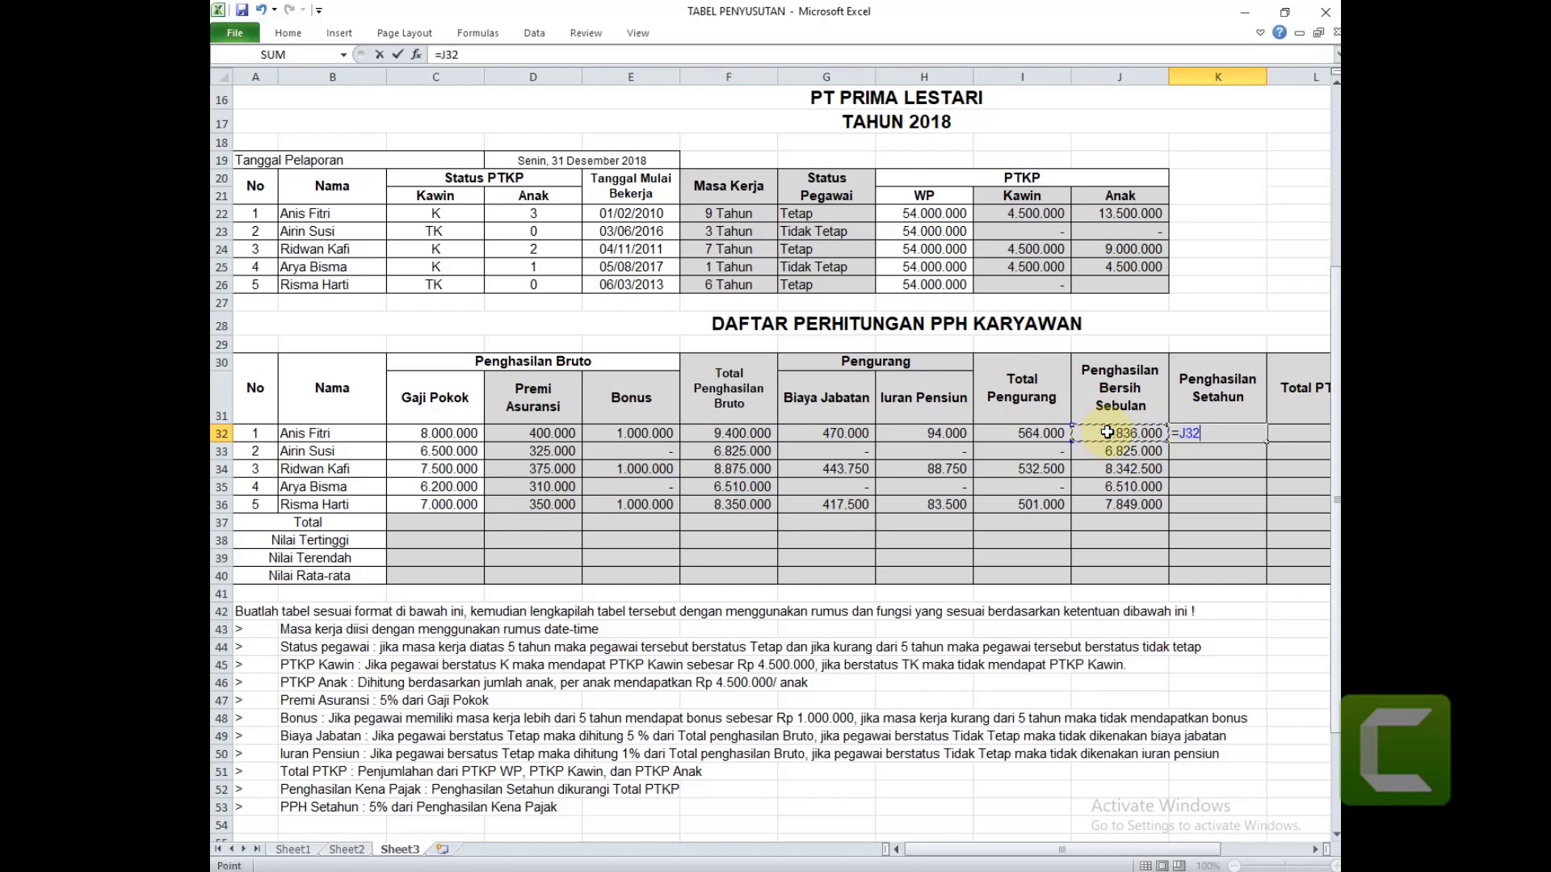
{"action": "type", "text": "*12"}
{"action": "key", "text": "Return"}
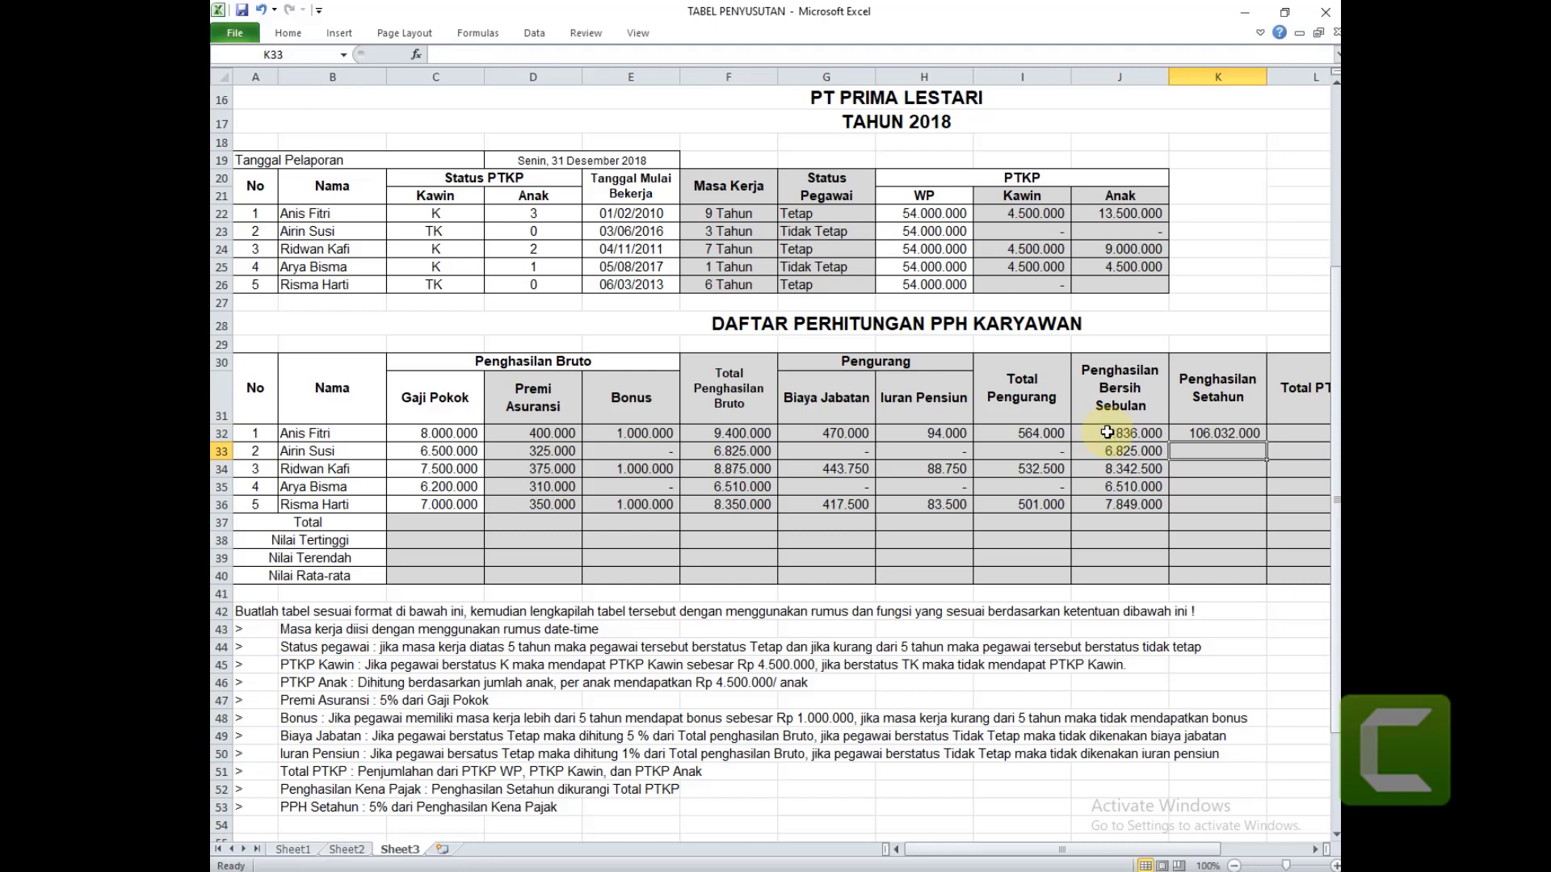
Copy the first employee's Penghasilan Setahun formula from K32 down through K36.
{"action": "left_click", "coordinate": [1225, 433]}
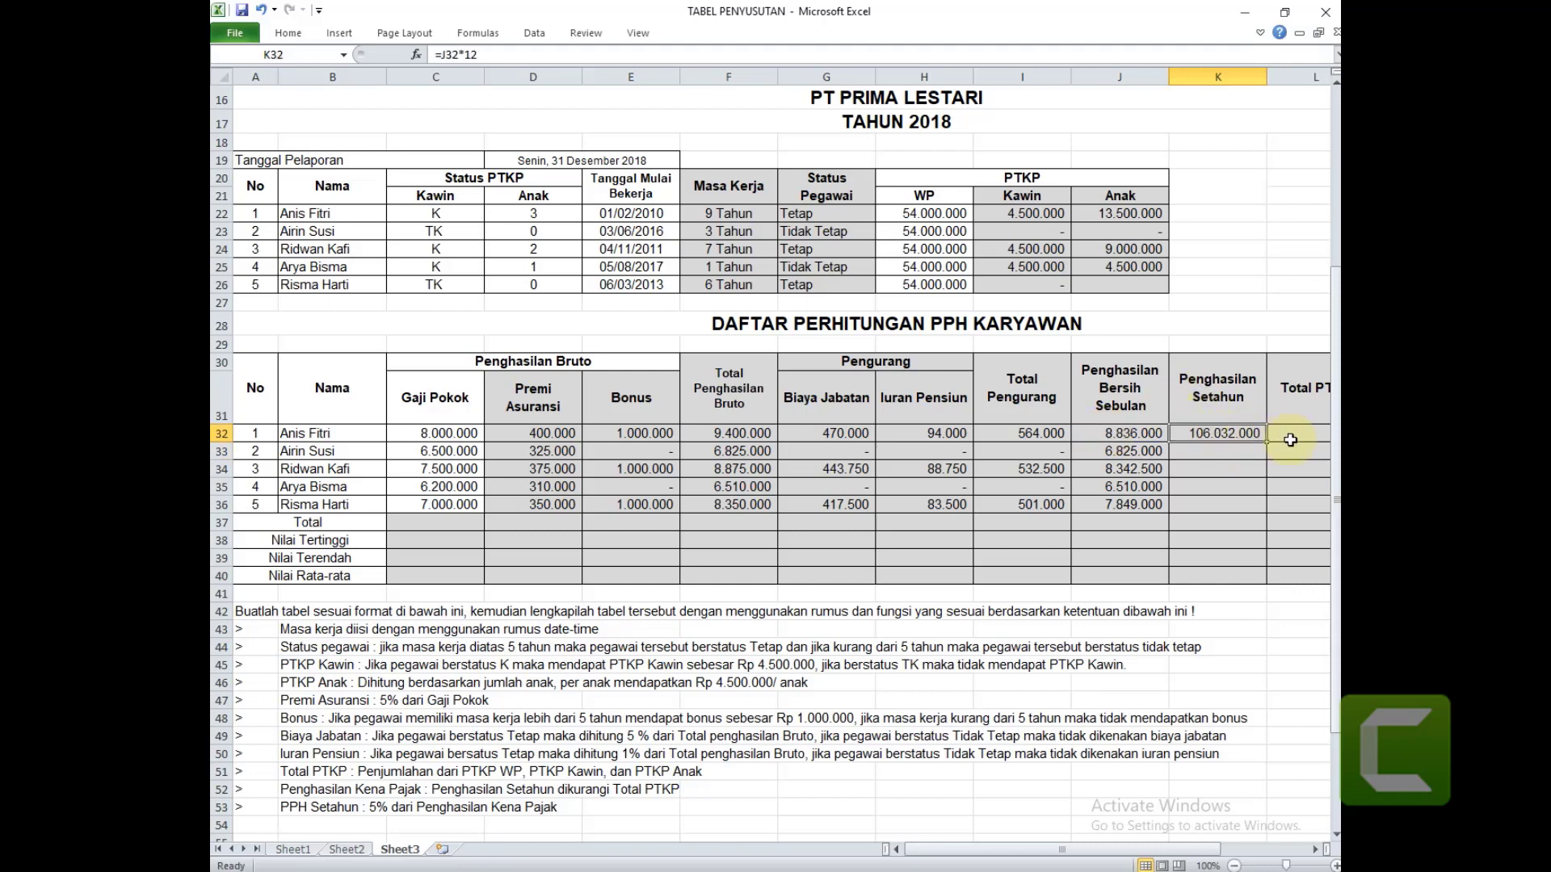
{"action": "left_click_drag", "start_coordinate": [1266, 442], "coordinate": [1263, 506]}
{"action": "left_click", "coordinate": [1216, 533]}
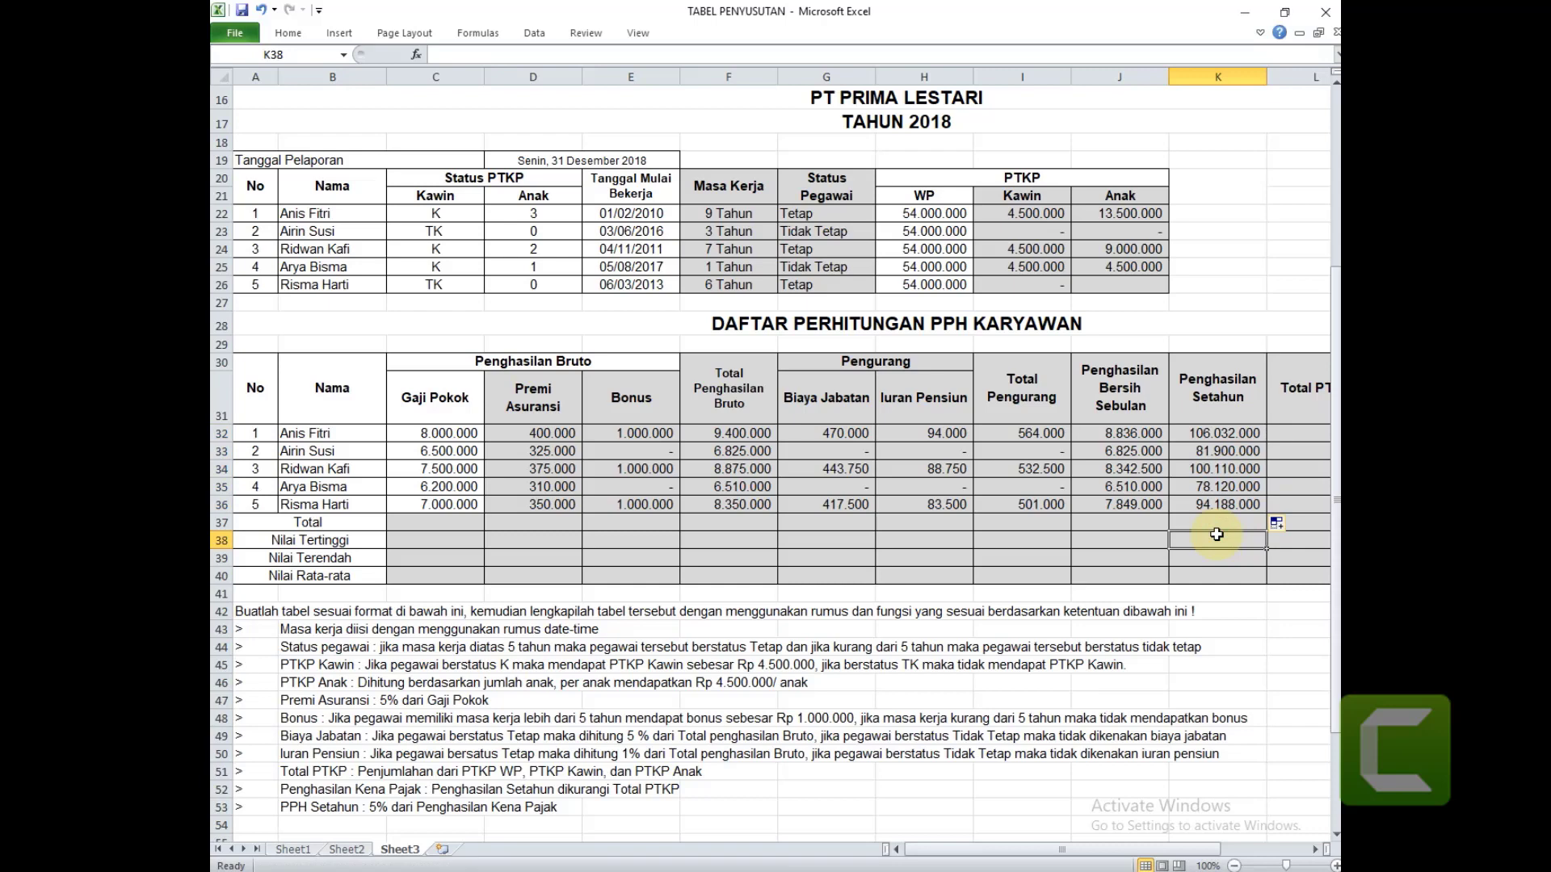
Enter =SUM(H22:J22) in L32 for the first employee's Total PTKP and copy the formula down through L36.
{"action": "left_click", "coordinate": [1281, 436]}
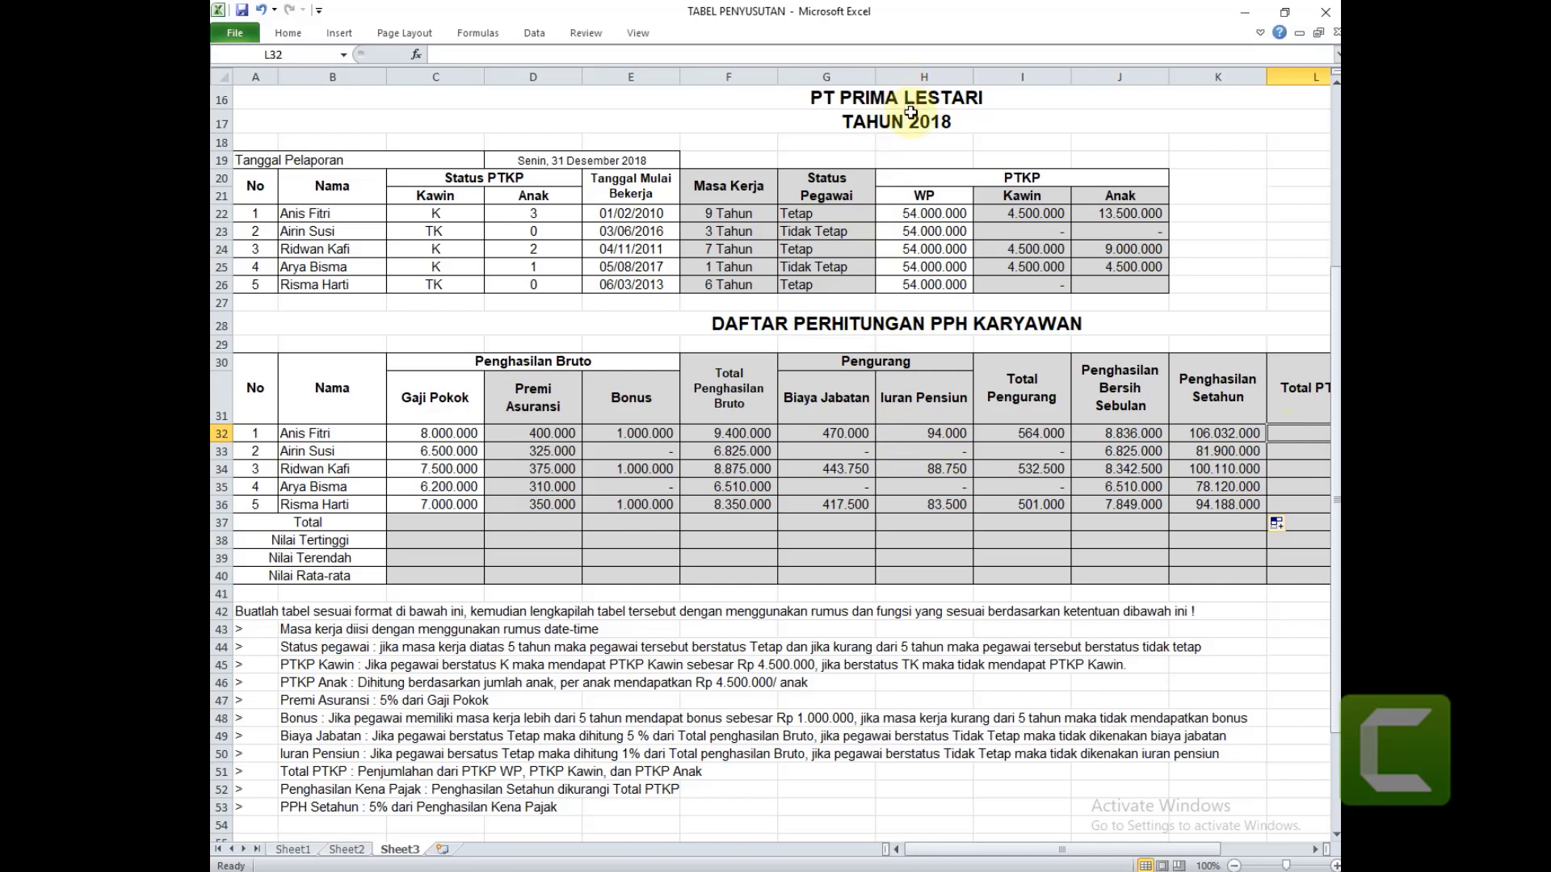
{"action": "left_click", "coordinate": [926, 215]}
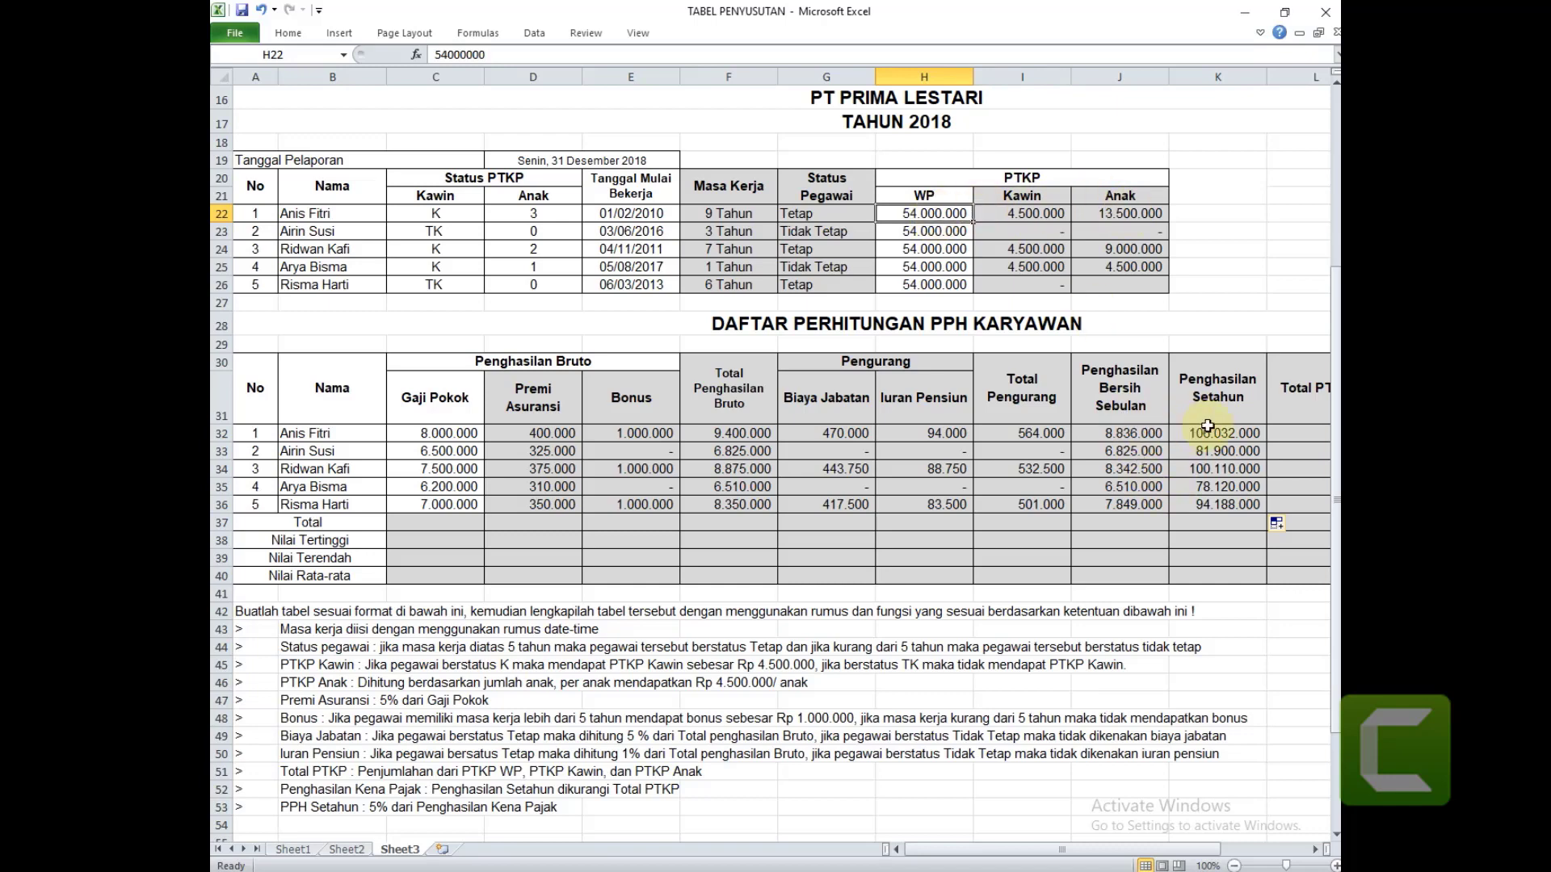
{"action": "left_click", "coordinate": [1278, 433]}
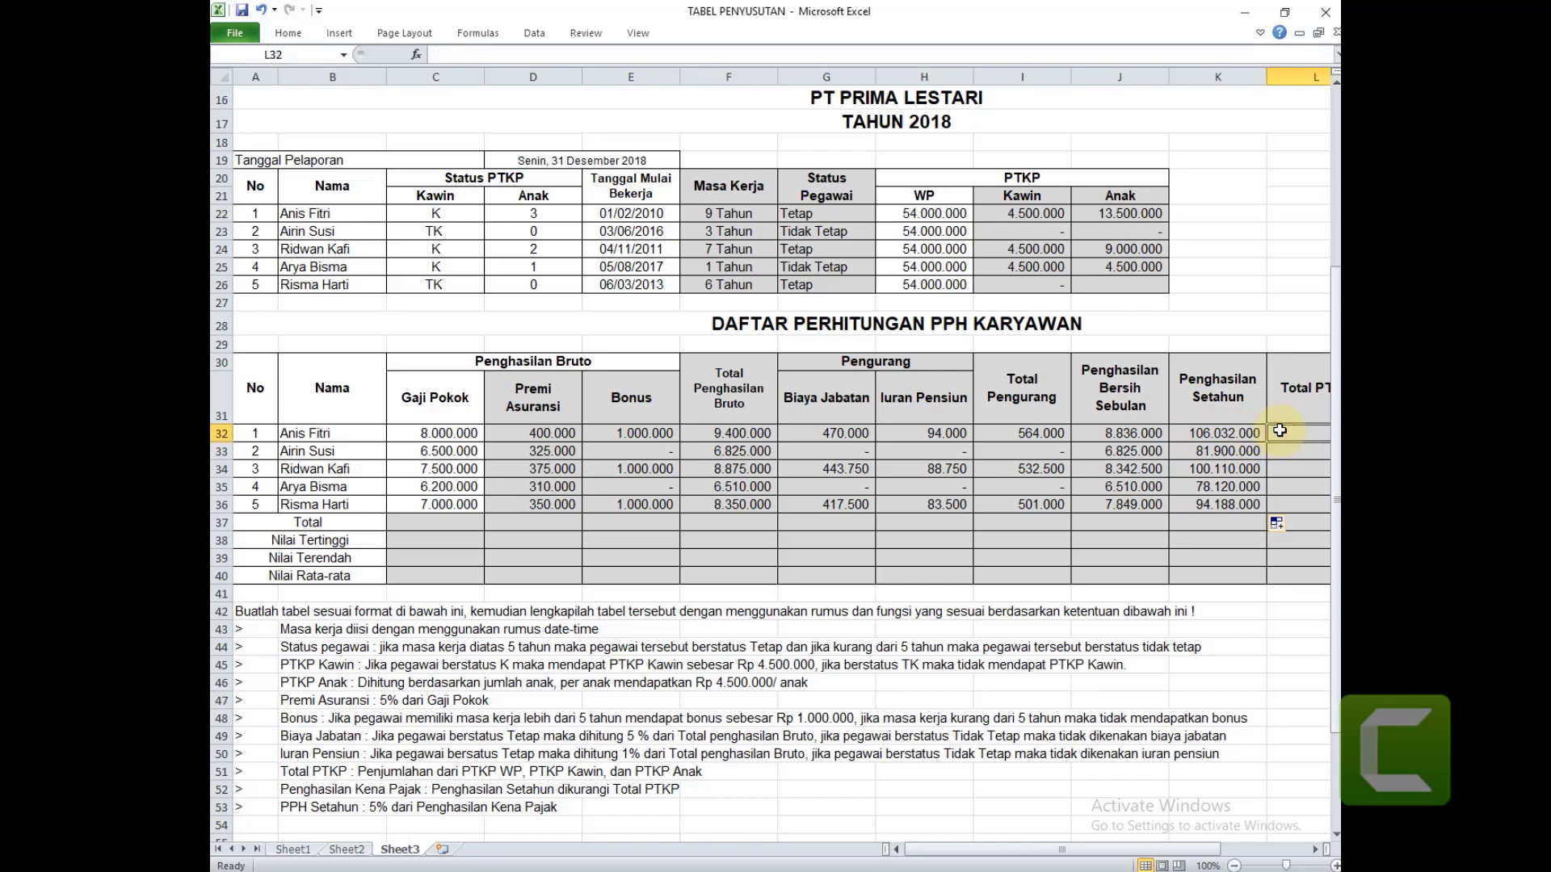
{"action": "key", "text": "Right"}
{"action": "key", "text": "Right"}
{"action": "key", "text": "Right"}
{"action": "key", "text": "Left"}
{"action": "key", "text": "Left"}
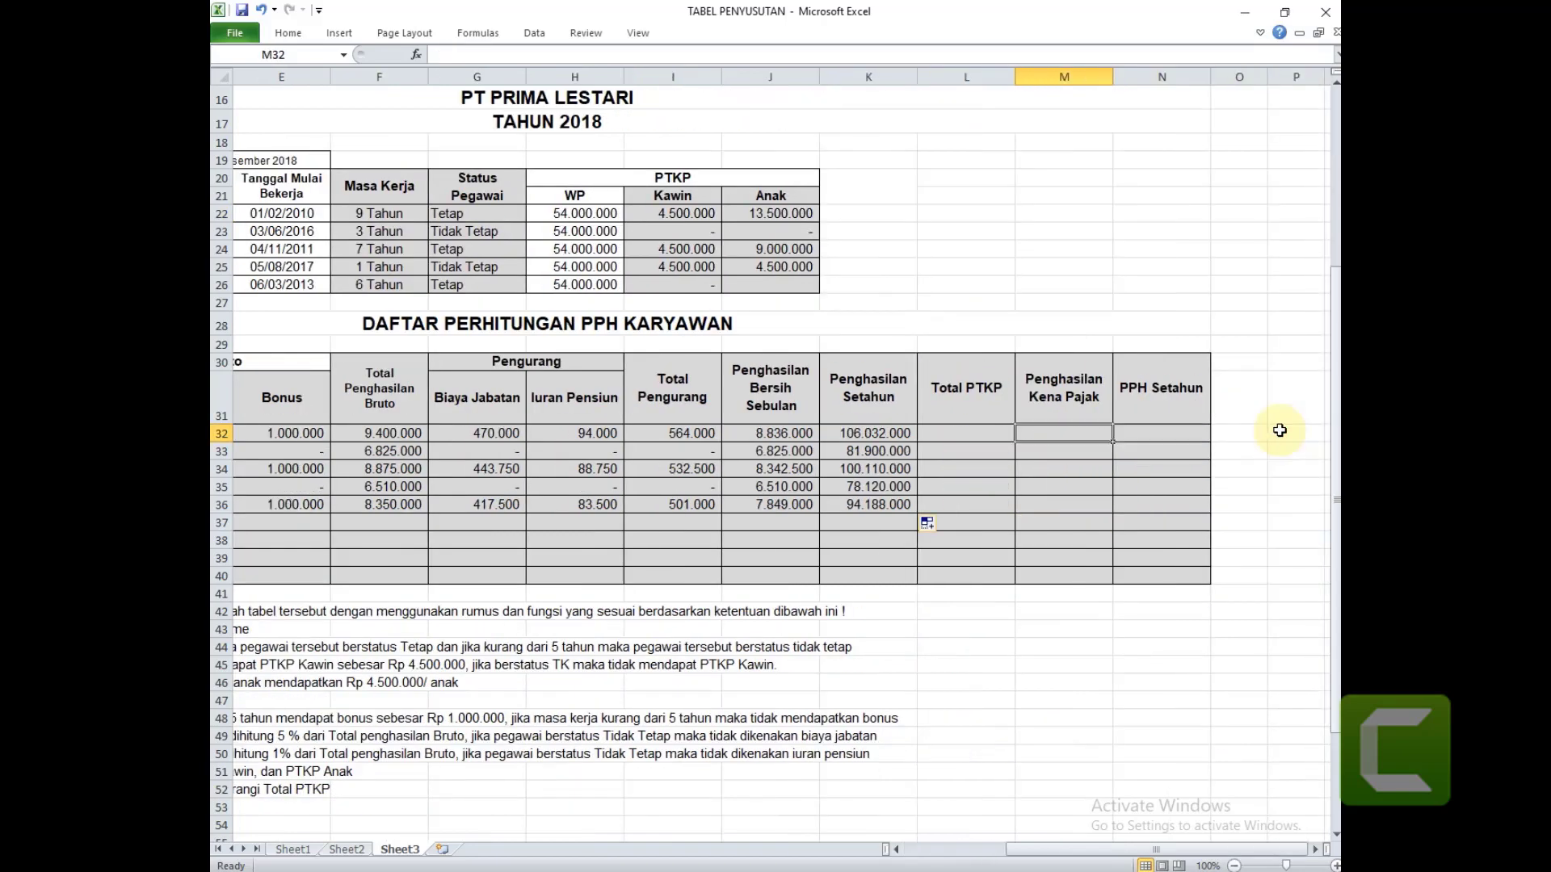
{"action": "key", "text": "Left"}
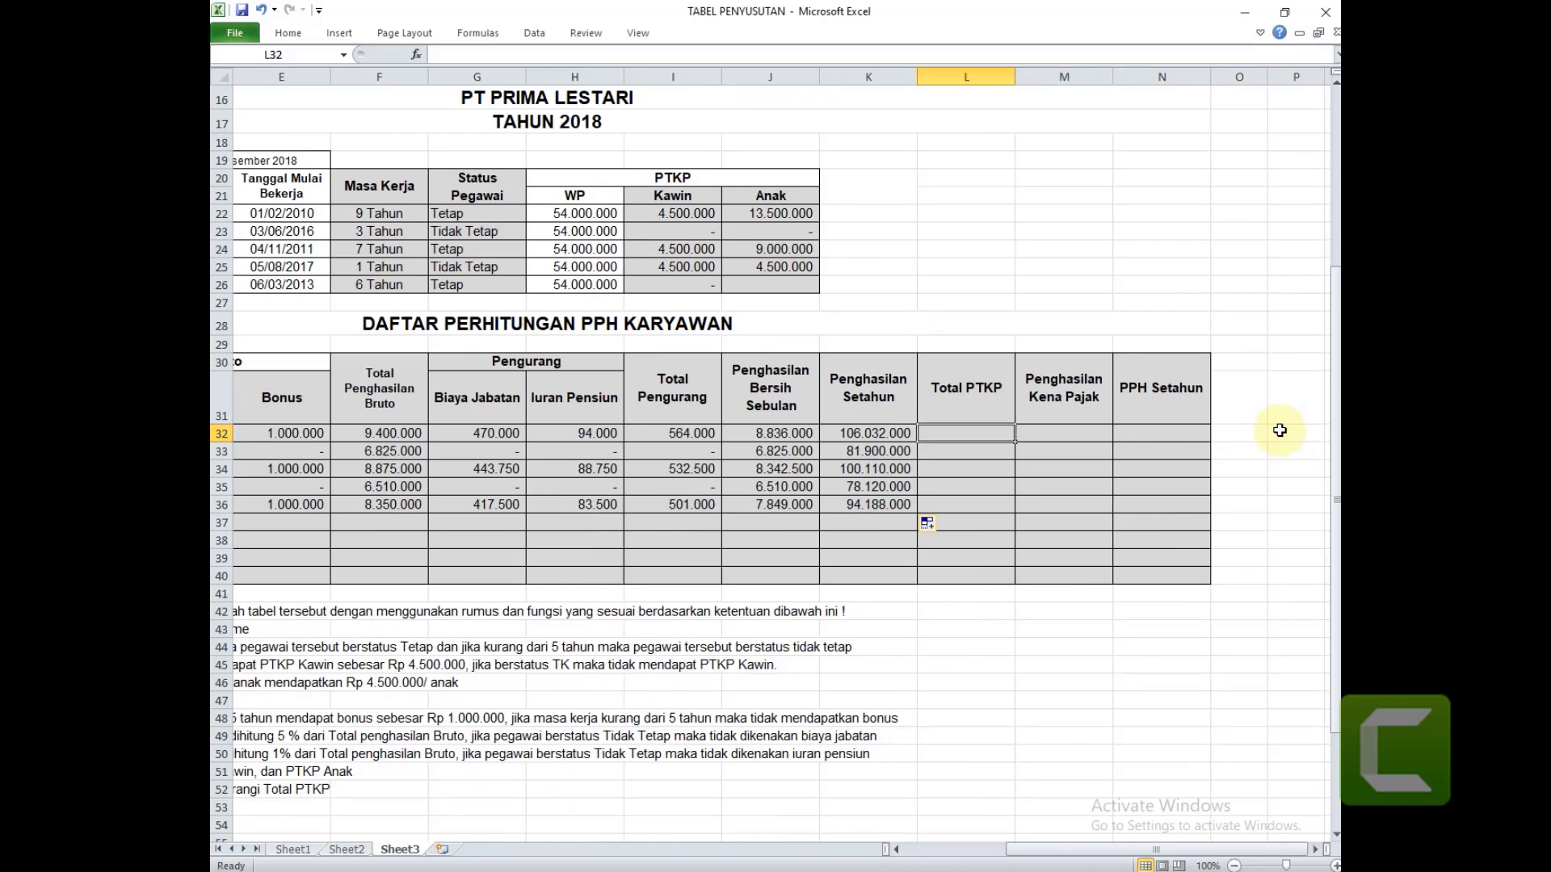
{"action": "type", "text": "=s"}
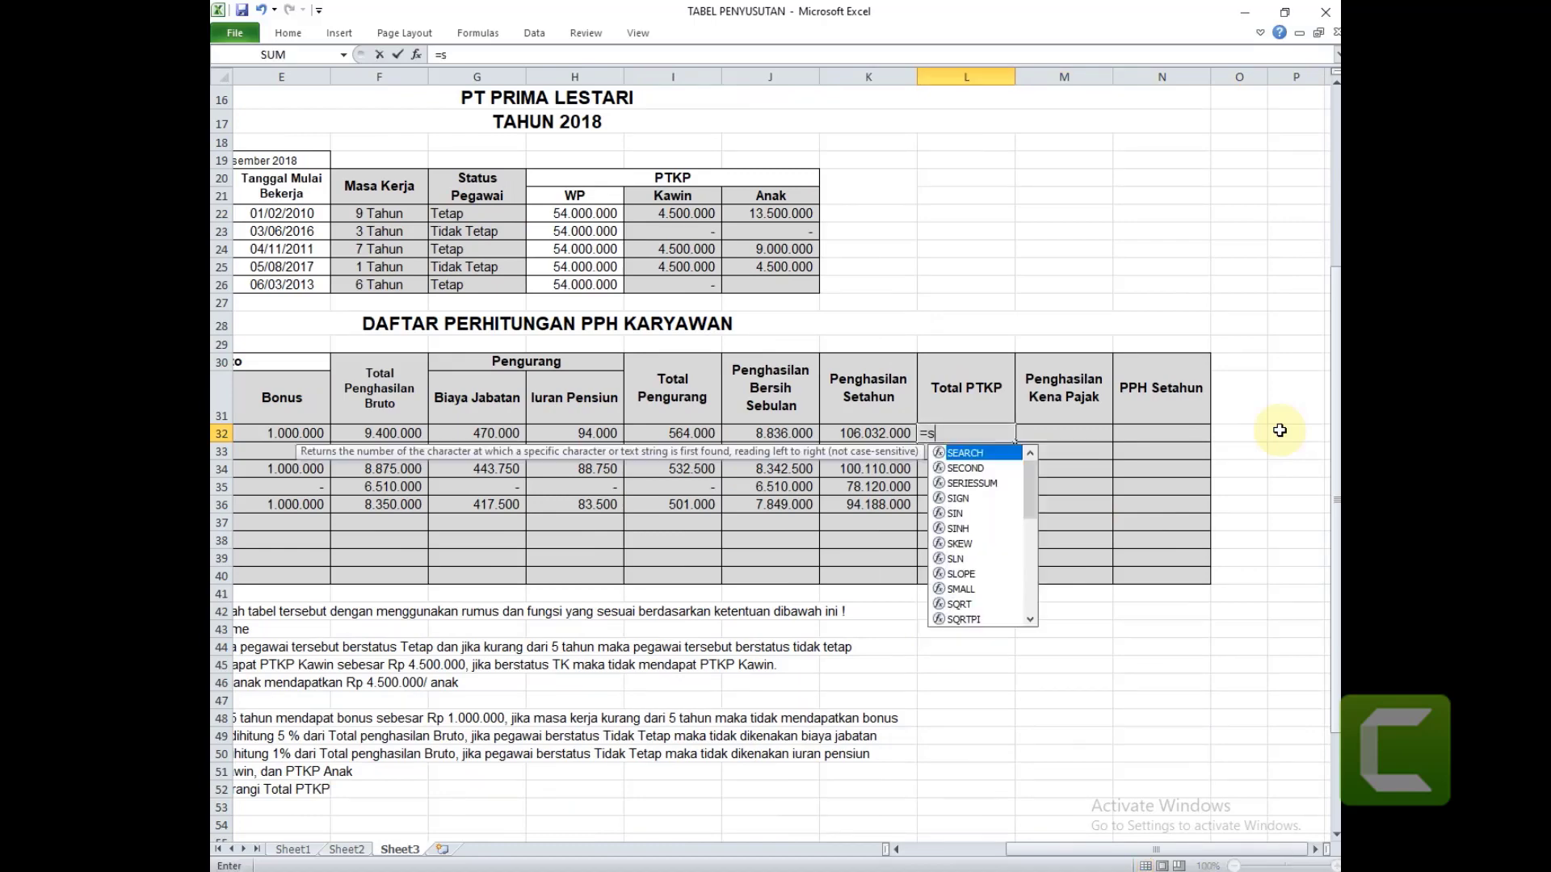
{"action": "type", "text": "um"}
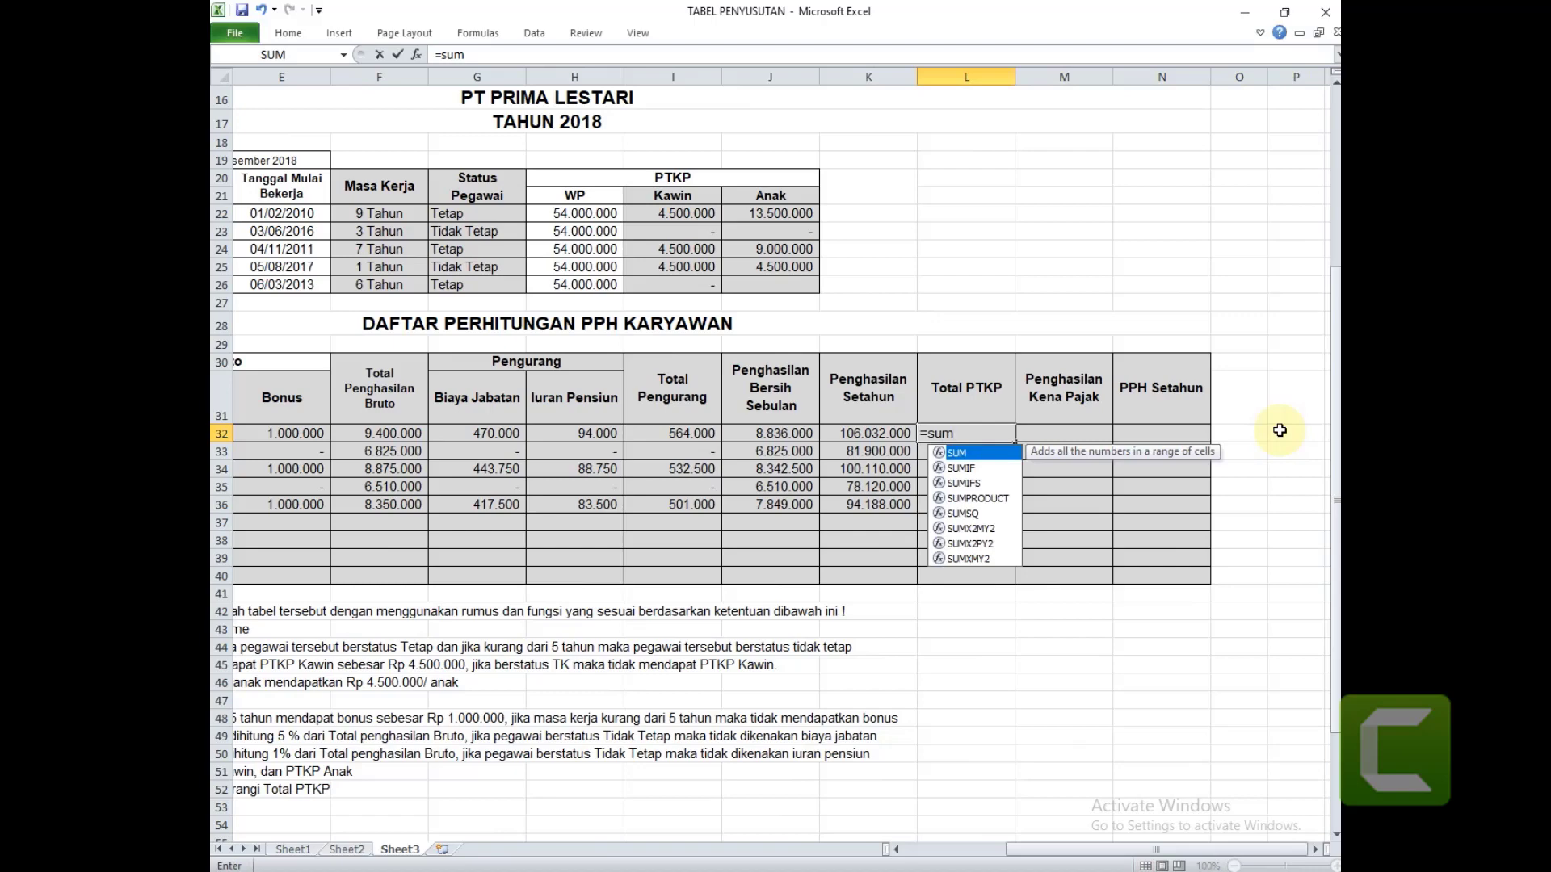
{"action": "type", "text": "("}
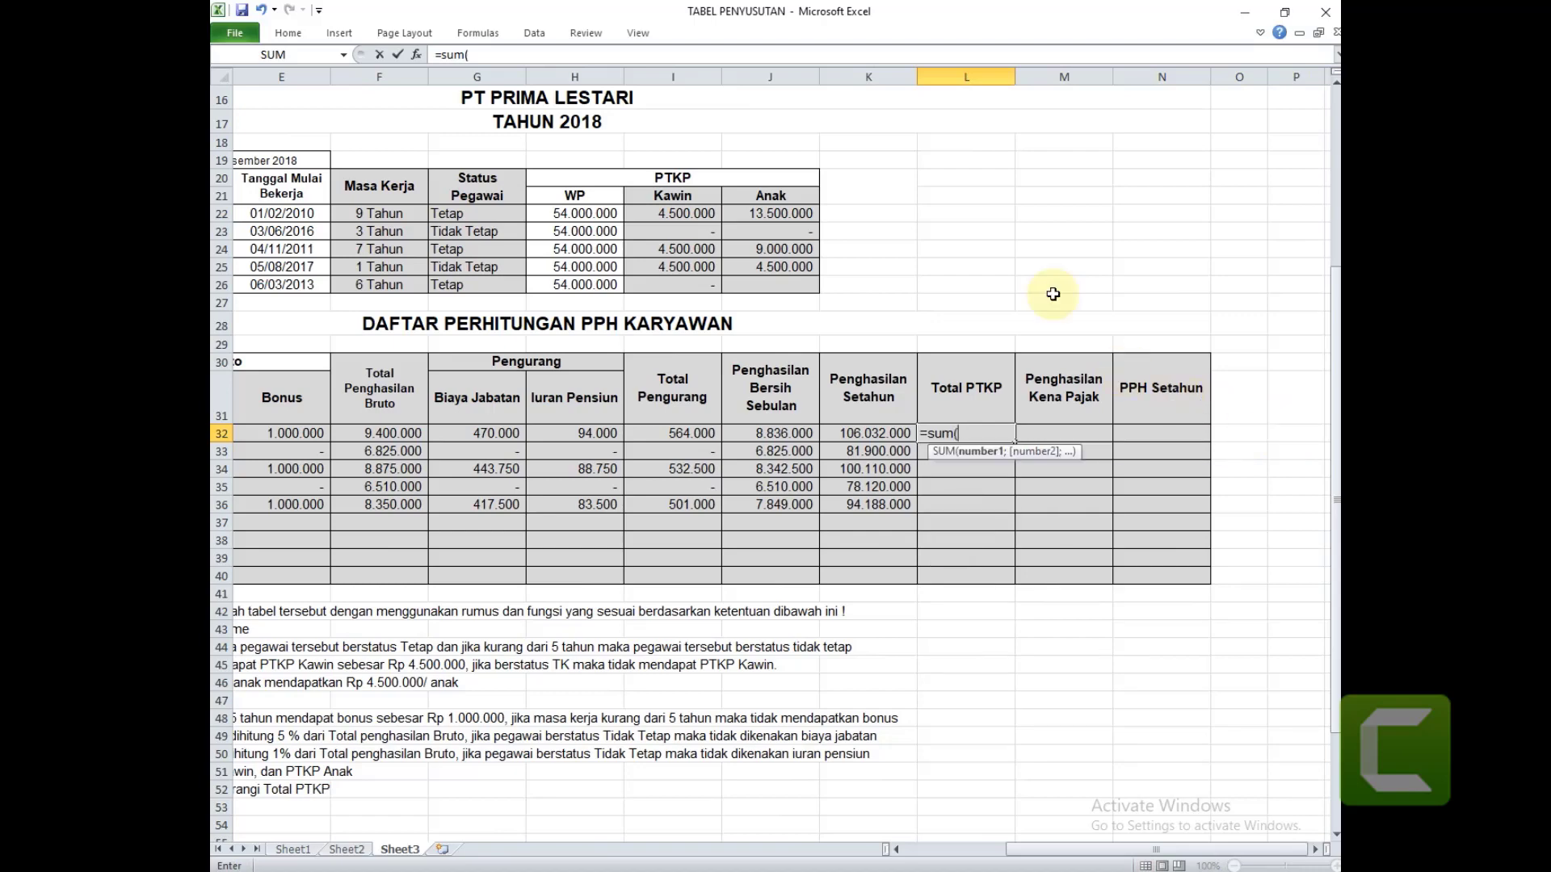
{"action": "left_click", "coordinate": [558, 212]}
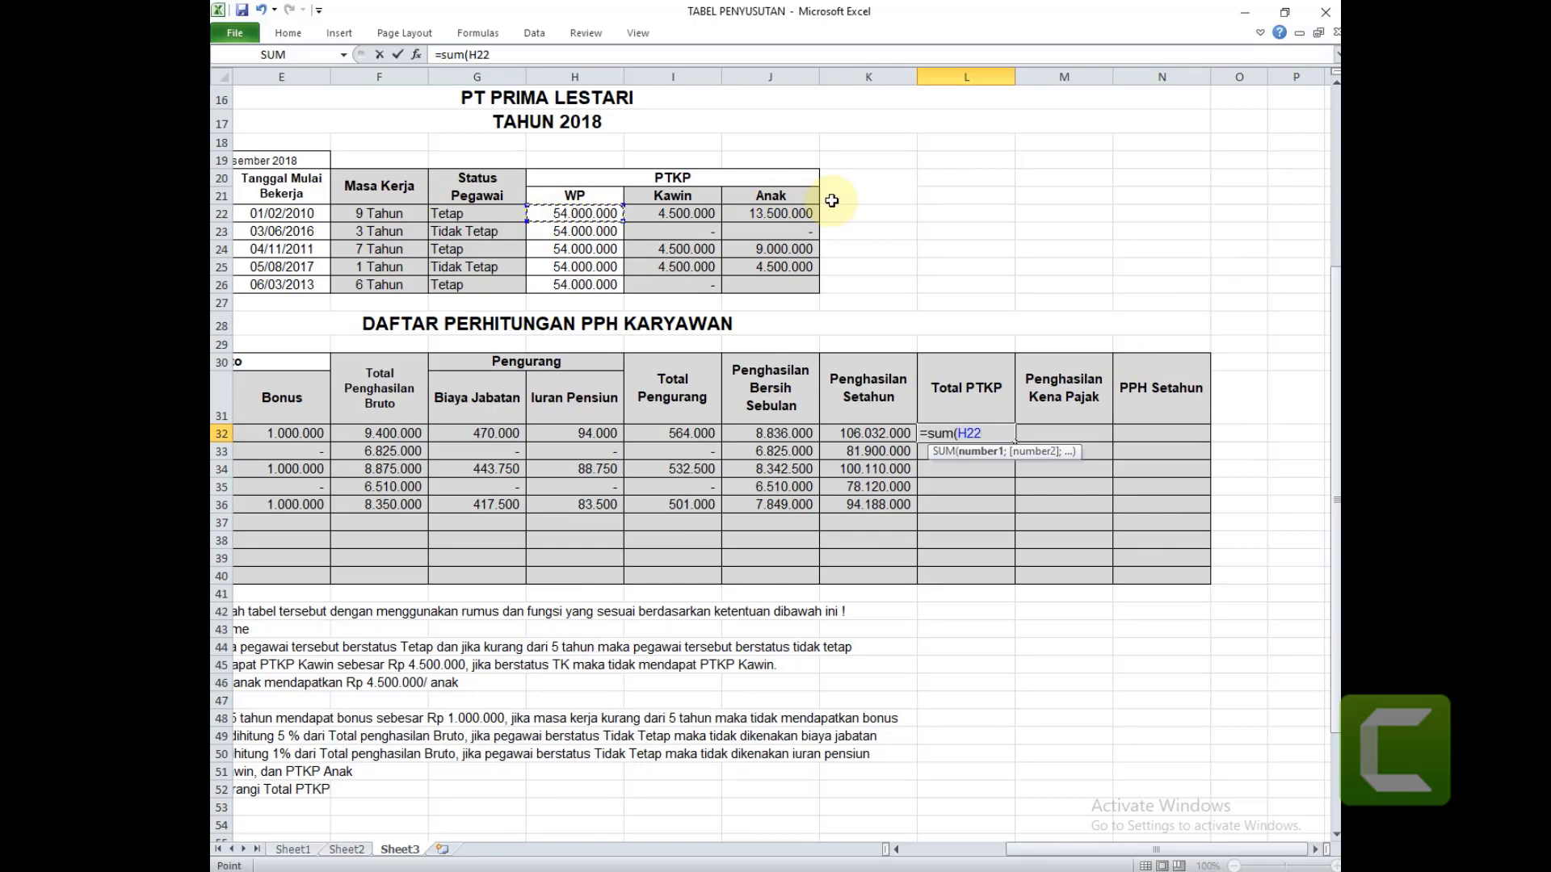
{"action": "left_click_drag", "start_coordinate": [832, 200], "coordinate": [832, 200]}
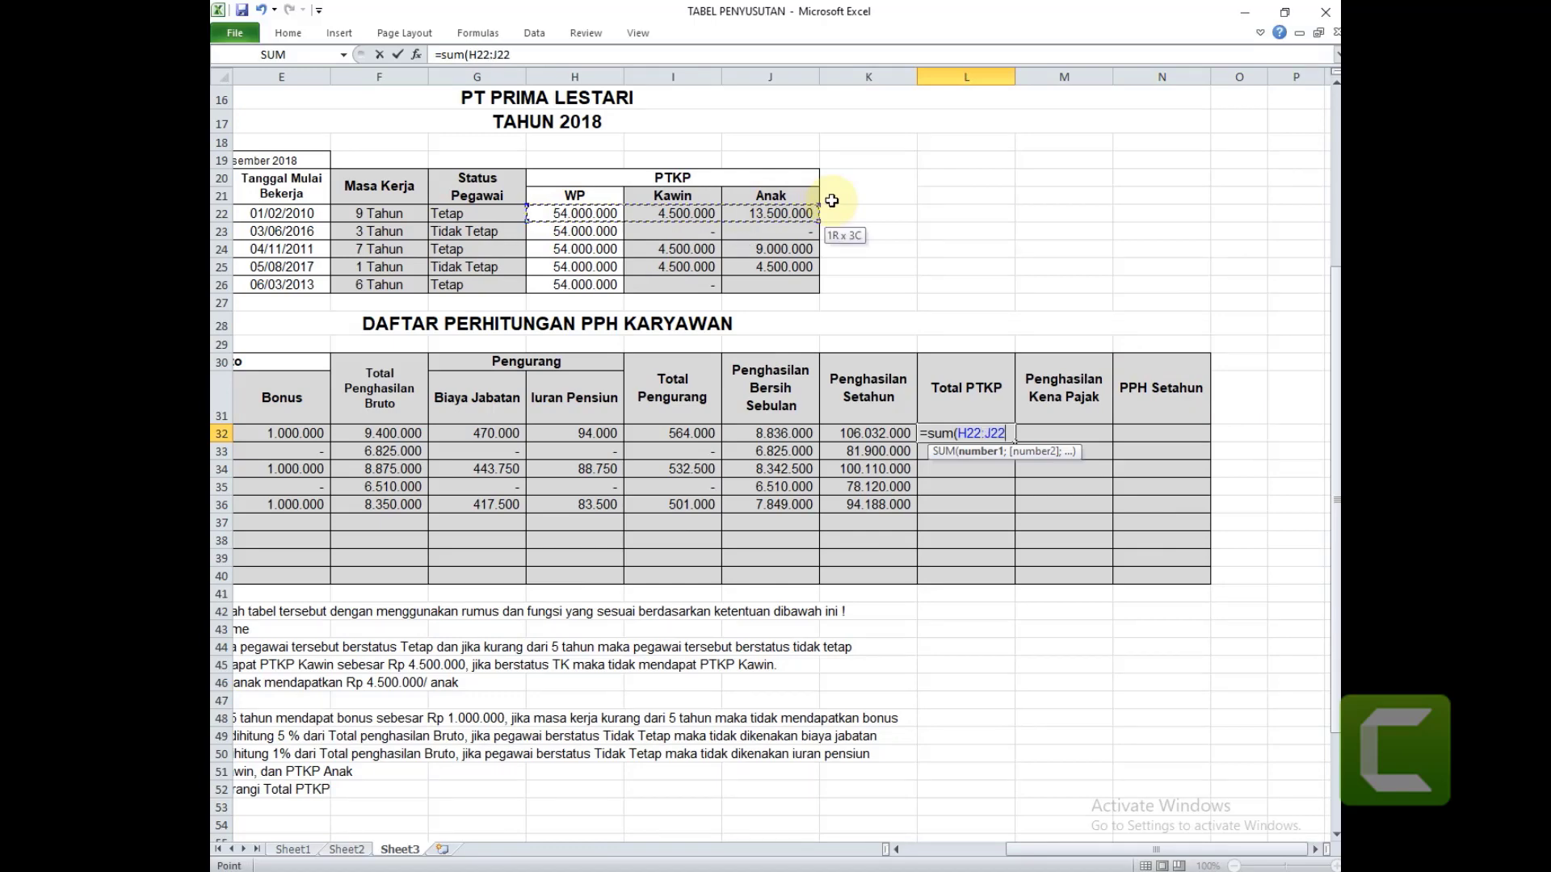
{"action": "type", "text": ")"}
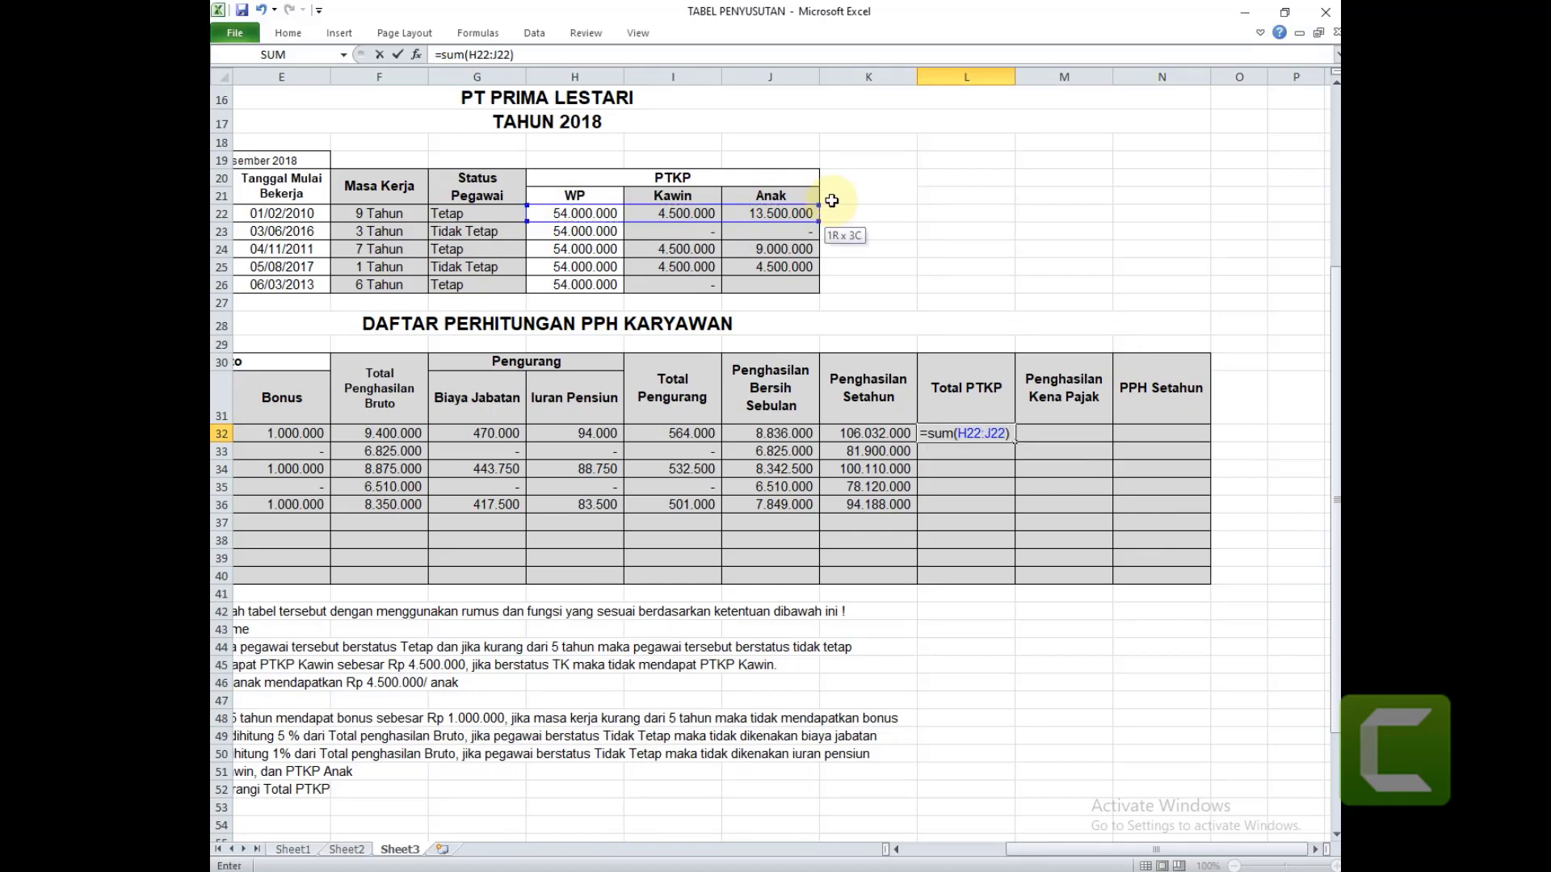
{"action": "key", "text": "Return"}
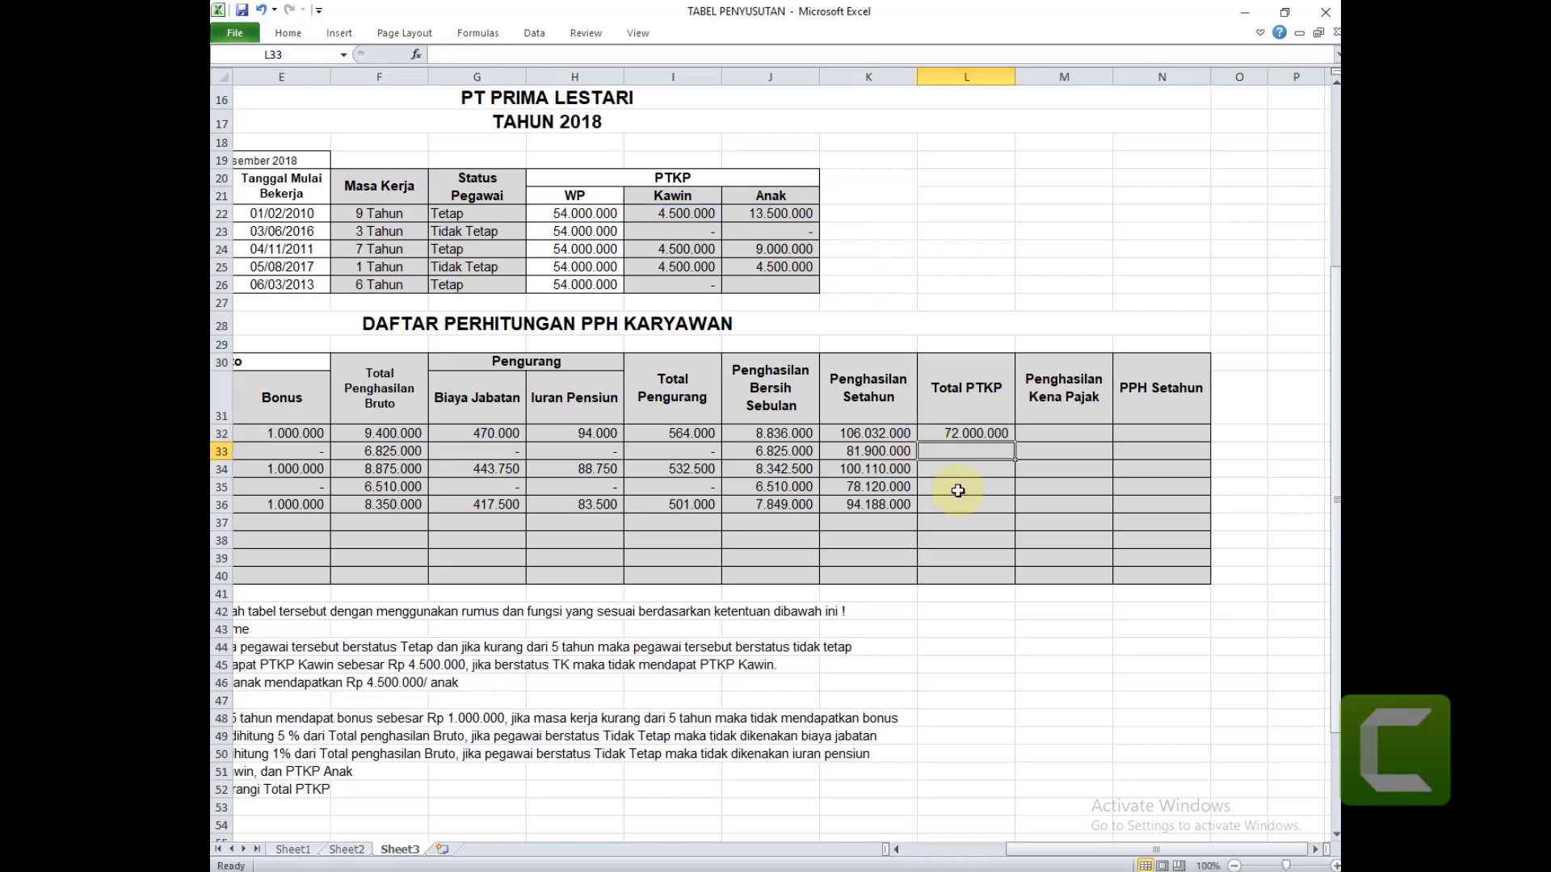
{"action": "left_click", "coordinate": [979, 434]}
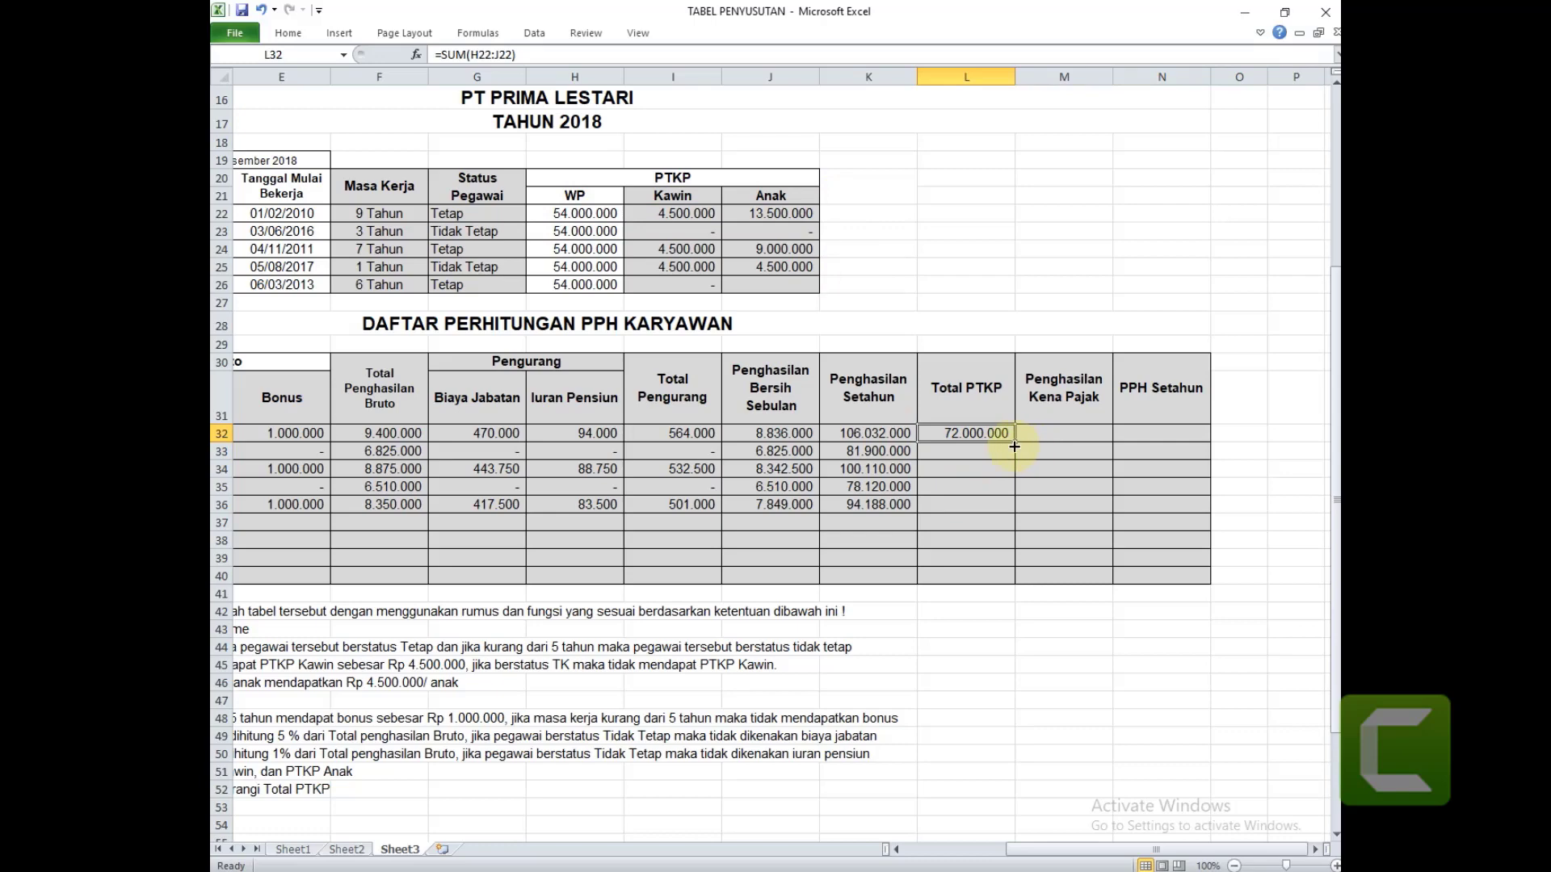
{"action": "left_click_drag", "start_coordinate": [1015, 442], "coordinate": [1007, 513]}
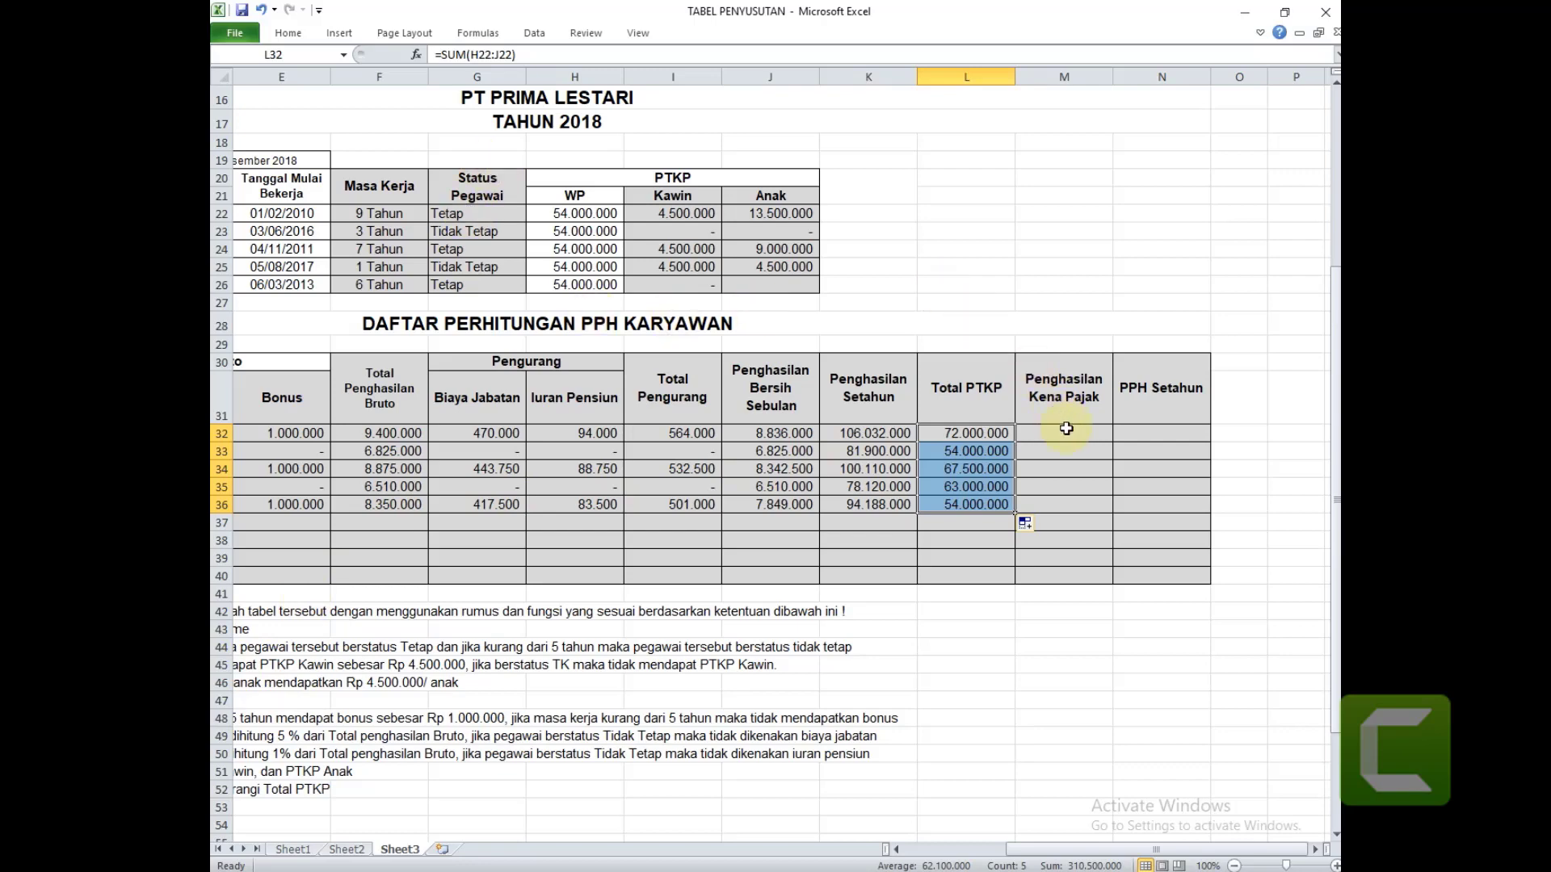
Check the rule for Penghasilan Kena Pajak in the list below the tables and return to M32.
{"action": "left_click", "coordinate": [1066, 432]}
{"action": "key", "text": "Left"}
{"action": "key", "text": "Left"}
{"action": "key", "text": "Left"}
{"action": "key", "text": "Left"}
{"action": "key", "text": "Left"}
{"action": "key", "text": "Left"}
{"action": "key", "text": "Left"}
{"action": "key", "text": "Left"}
{"action": "key", "text": "Left"}
{"action": "key", "text": "Left"}
{"action": "key", "text": "Left"}
{"action": "key", "text": "Left"}
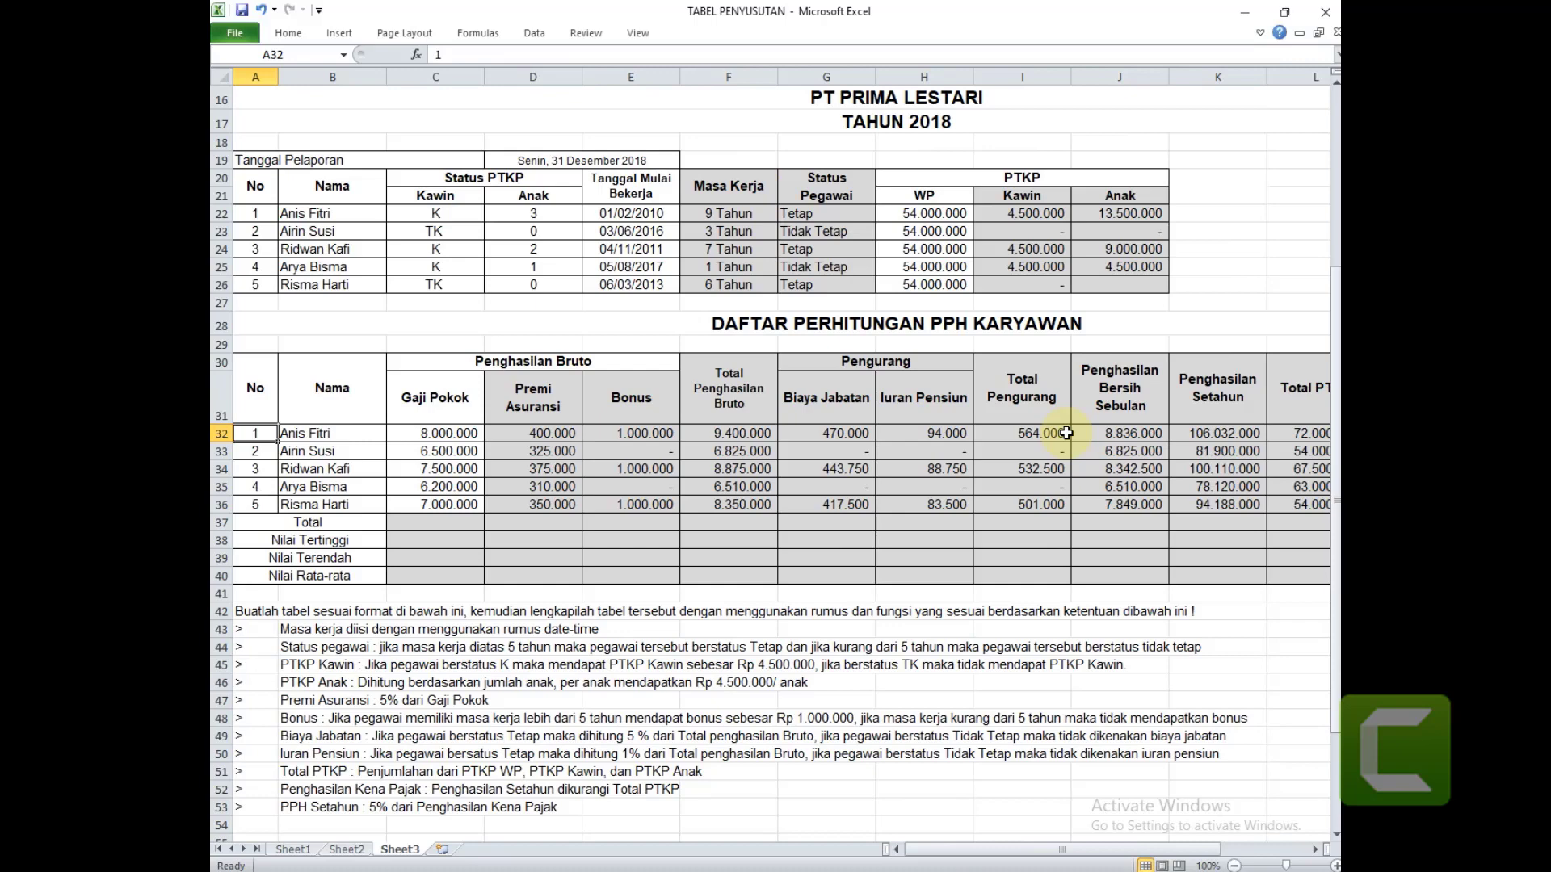
{"action": "key", "text": "Right"}
{"action": "key", "text": "Right"}
{"action": "key", "text": "Right"}
{"action": "key", "text": "Right"}
{"action": "key", "text": "Right"}
{"action": "key", "text": "Right"}
{"action": "key", "text": "Right"}
{"action": "key", "text": "Right"}
{"action": "key", "text": "Right"}
{"action": "key", "text": "Right"}
{"action": "key", "text": "Right"}
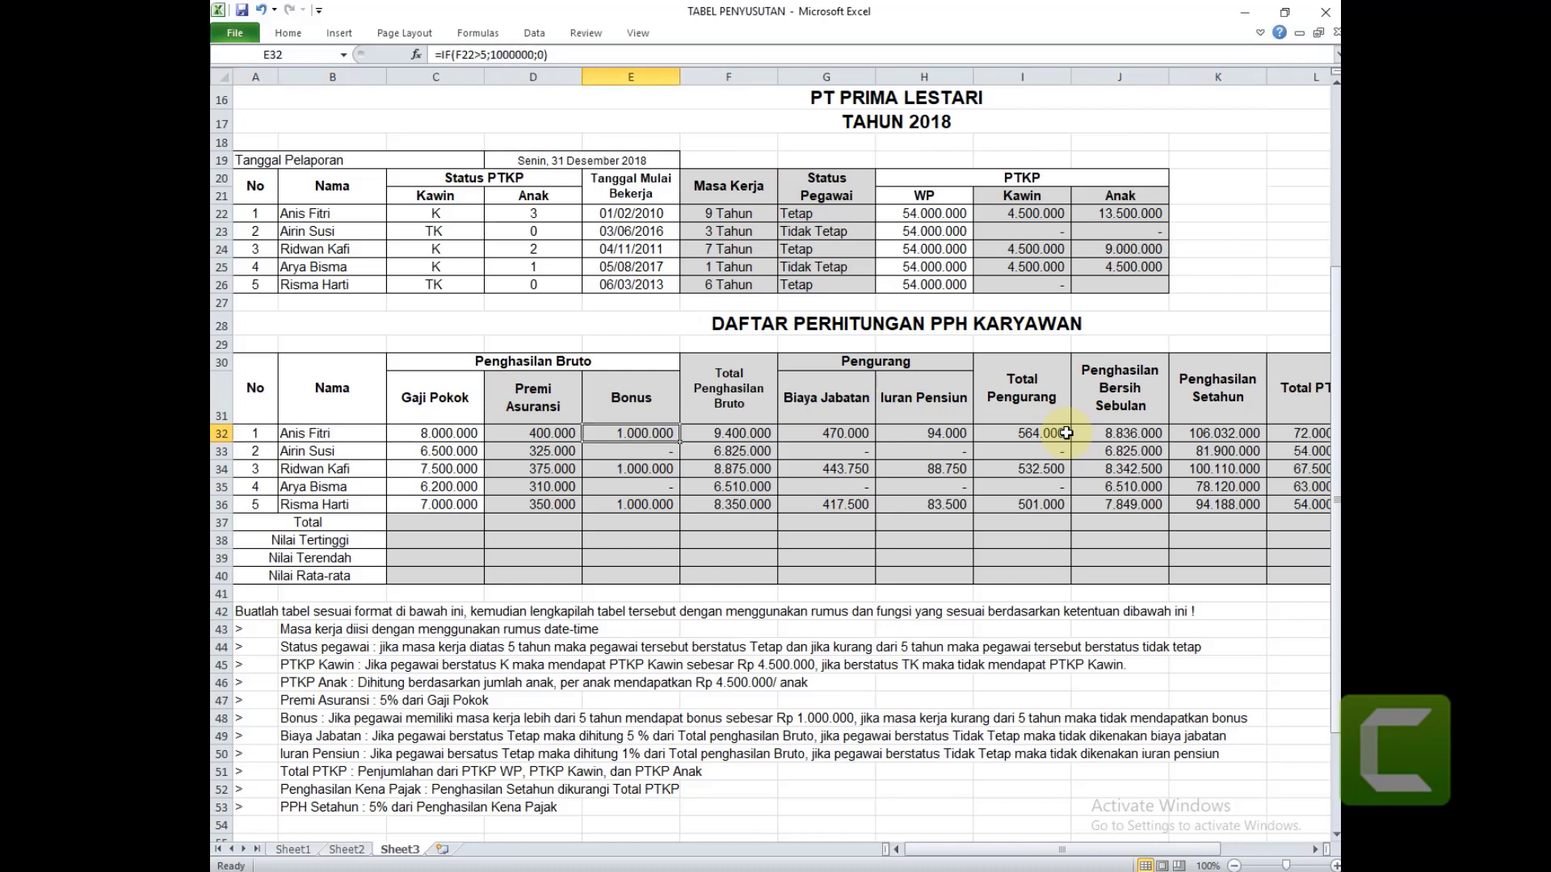
{"action": "key", "text": "Right"}
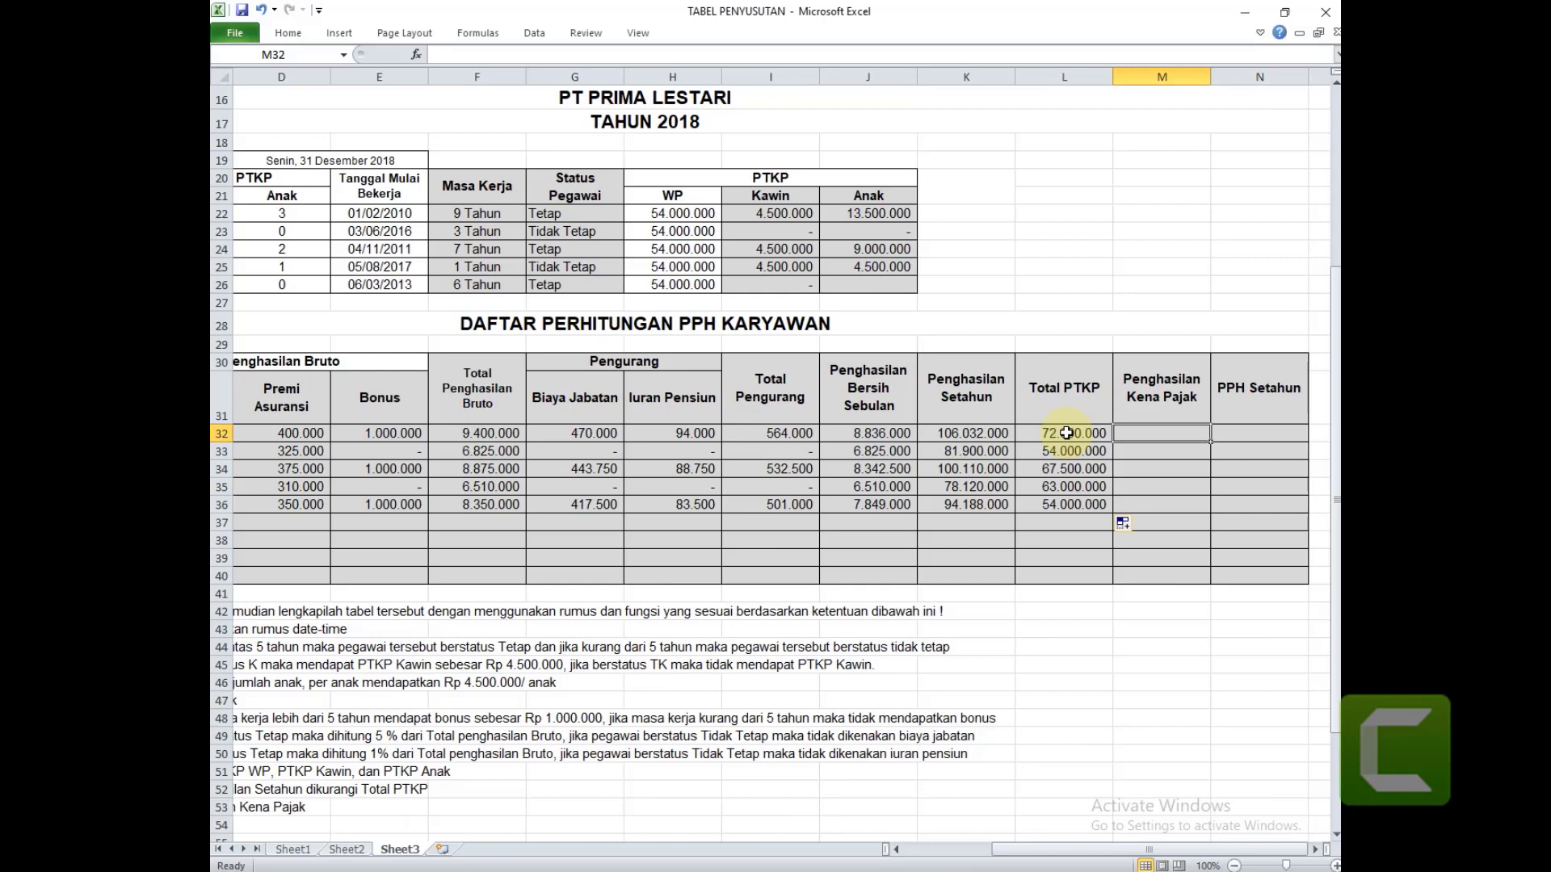
Enter =K32-L32 in M32 for the first employee's Penghasilan Kena Pajak and copy the formula down through M36.
{"action": "type", "text": "="}
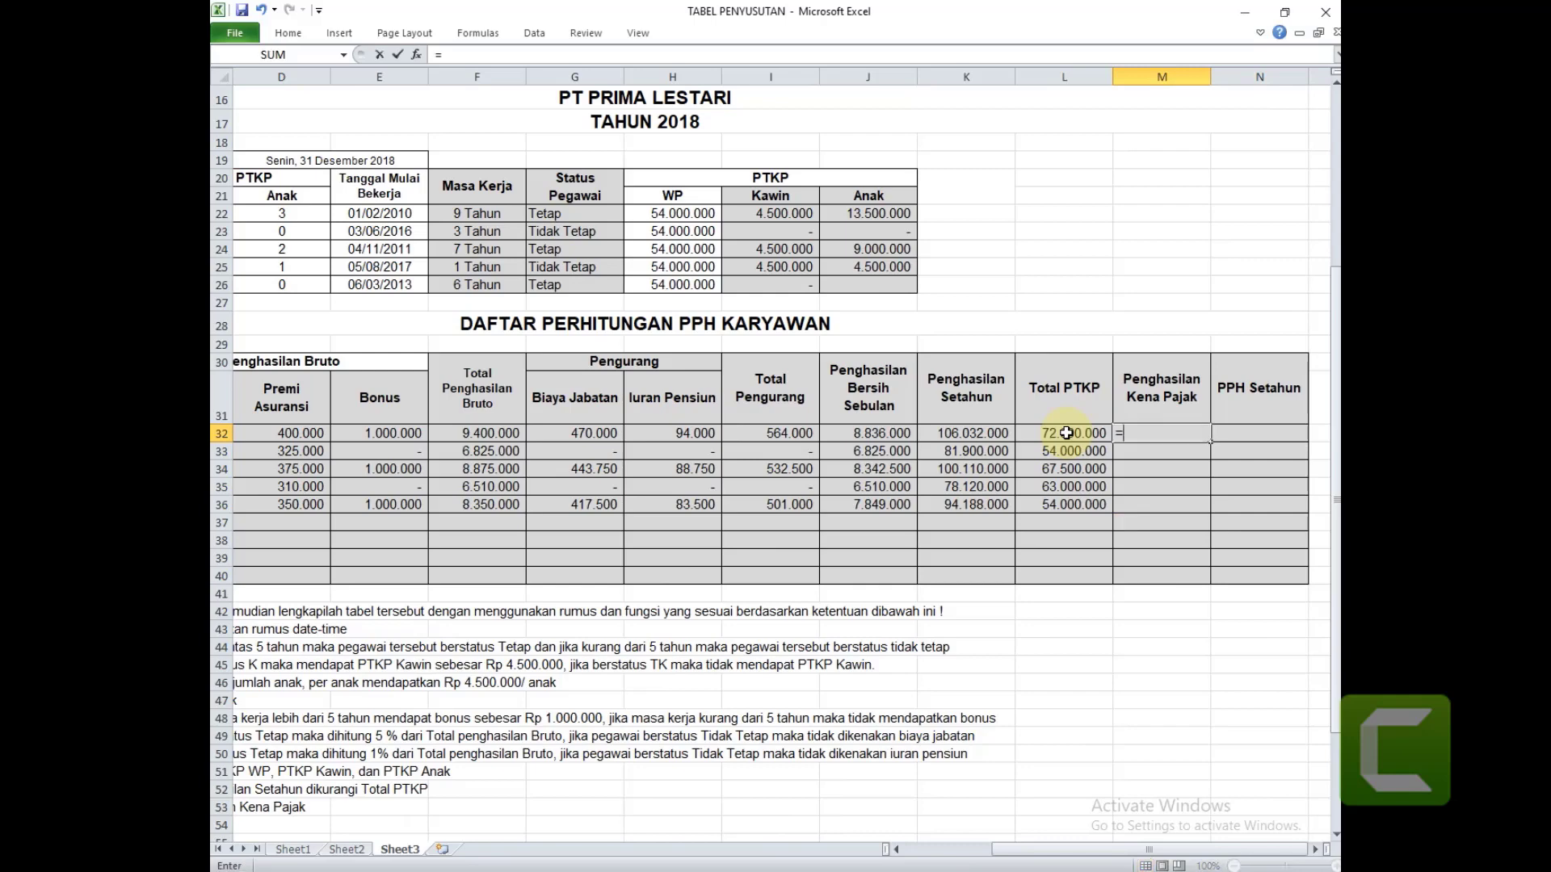
{"action": "left_click", "coordinate": [951, 434]}
{"action": "type", "text": "-"}
{"action": "left_click", "coordinate": [1081, 432]}
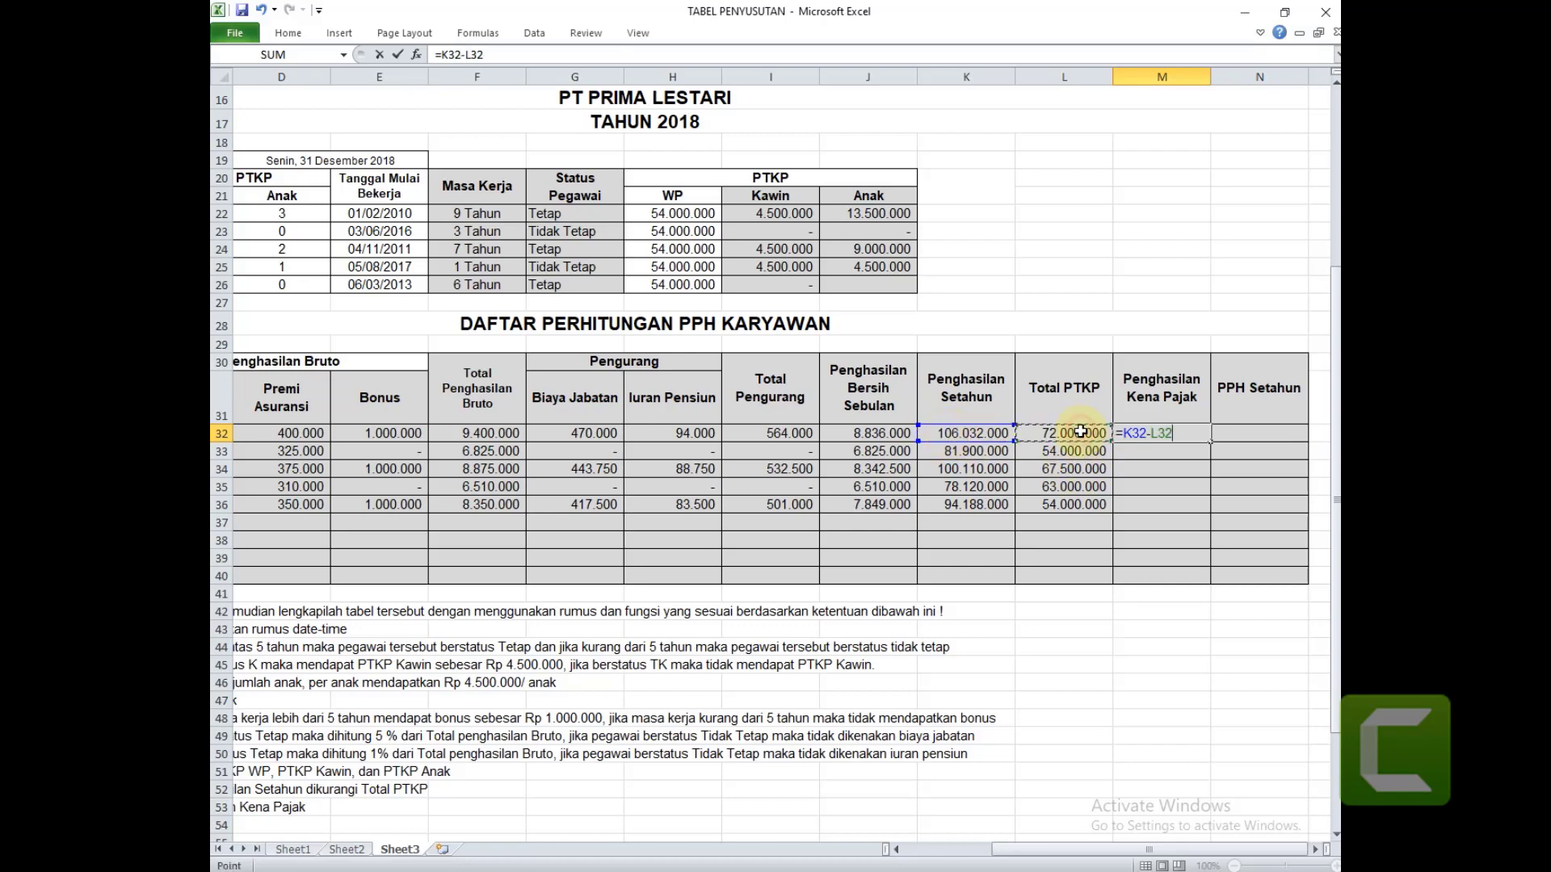
{"action": "key", "text": "Return"}
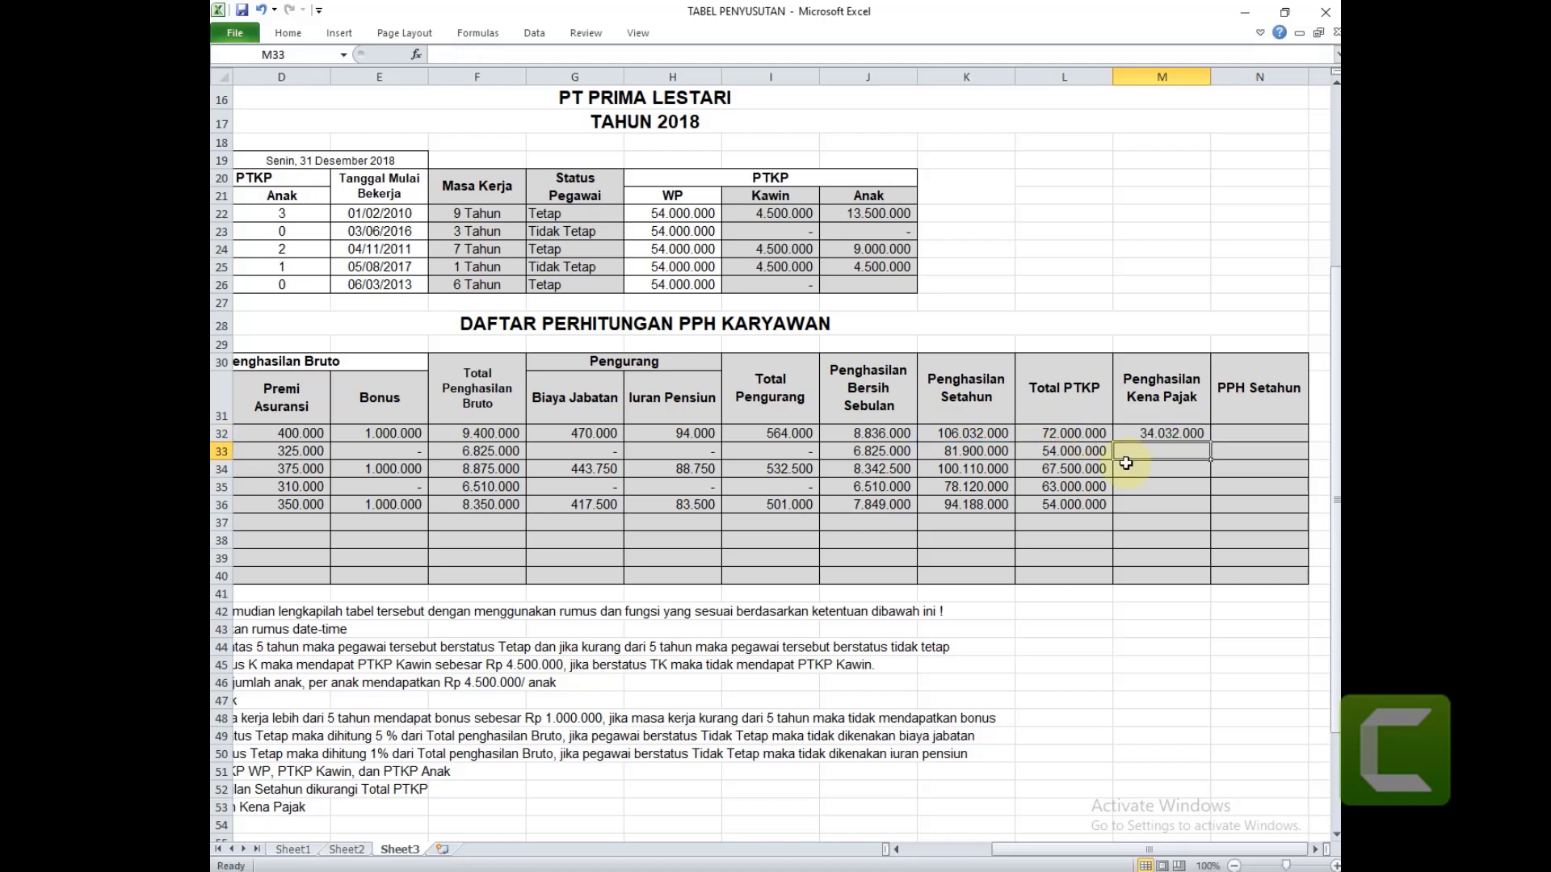
{"action": "left_click", "coordinate": [1161, 428]}
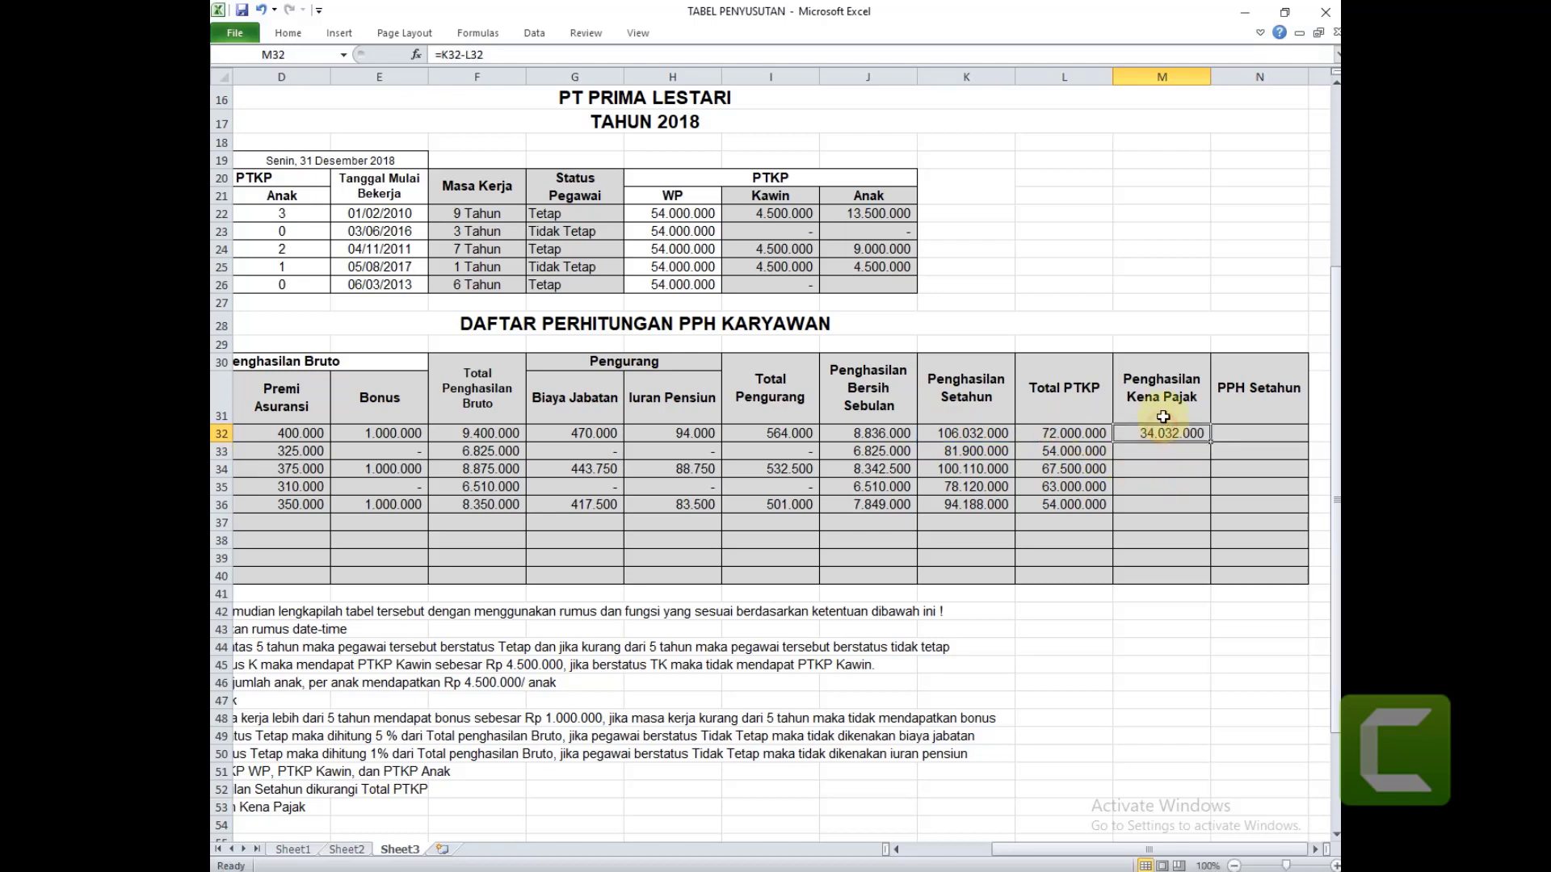
{"action": "left_click_drag", "start_coordinate": [1212, 442], "coordinate": [1211, 510]}
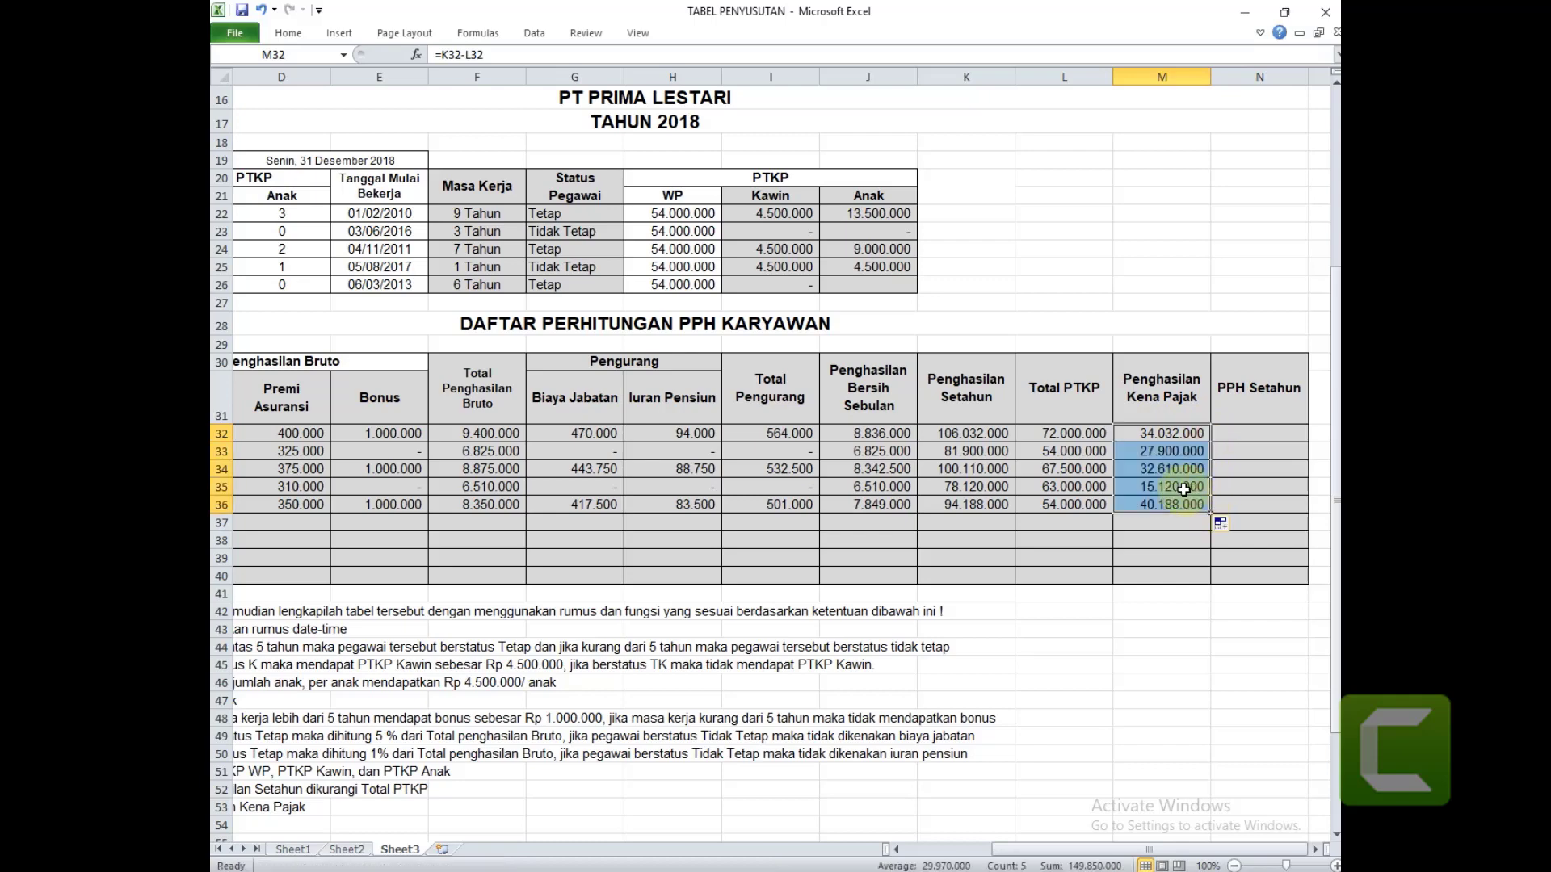
Check the rule for PPH Setahun in the list below the tables and return to the first employee's row.
{"action": "left_click", "coordinate": [1250, 430]}
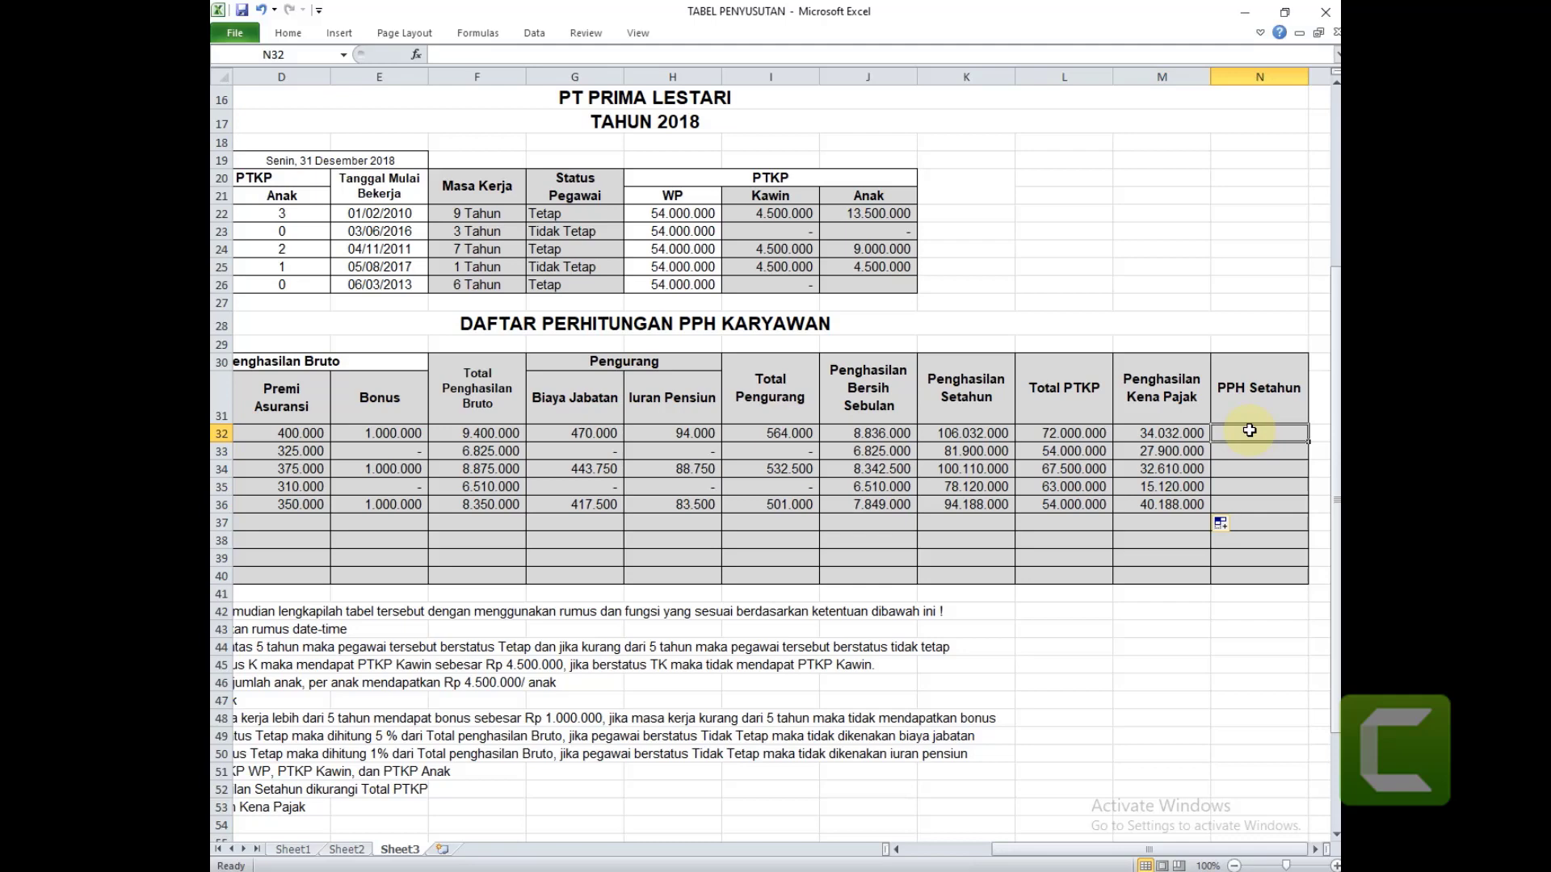
{"action": "key", "text": "Left"}
{"action": "key", "text": "Left"}
{"action": "key", "text": "Left"}
{"action": "key", "text": "Left"}
{"action": "key", "text": "Left"}
{"action": "key", "text": "Left"}
{"action": "key", "text": "Left"}
{"action": "key", "text": "Left"}
{"action": "key", "text": "Left"}
{"action": "key", "text": "Left"}
{"action": "key", "text": "Left"}
{"action": "key", "text": "Left"}
{"action": "key", "text": "Left"}
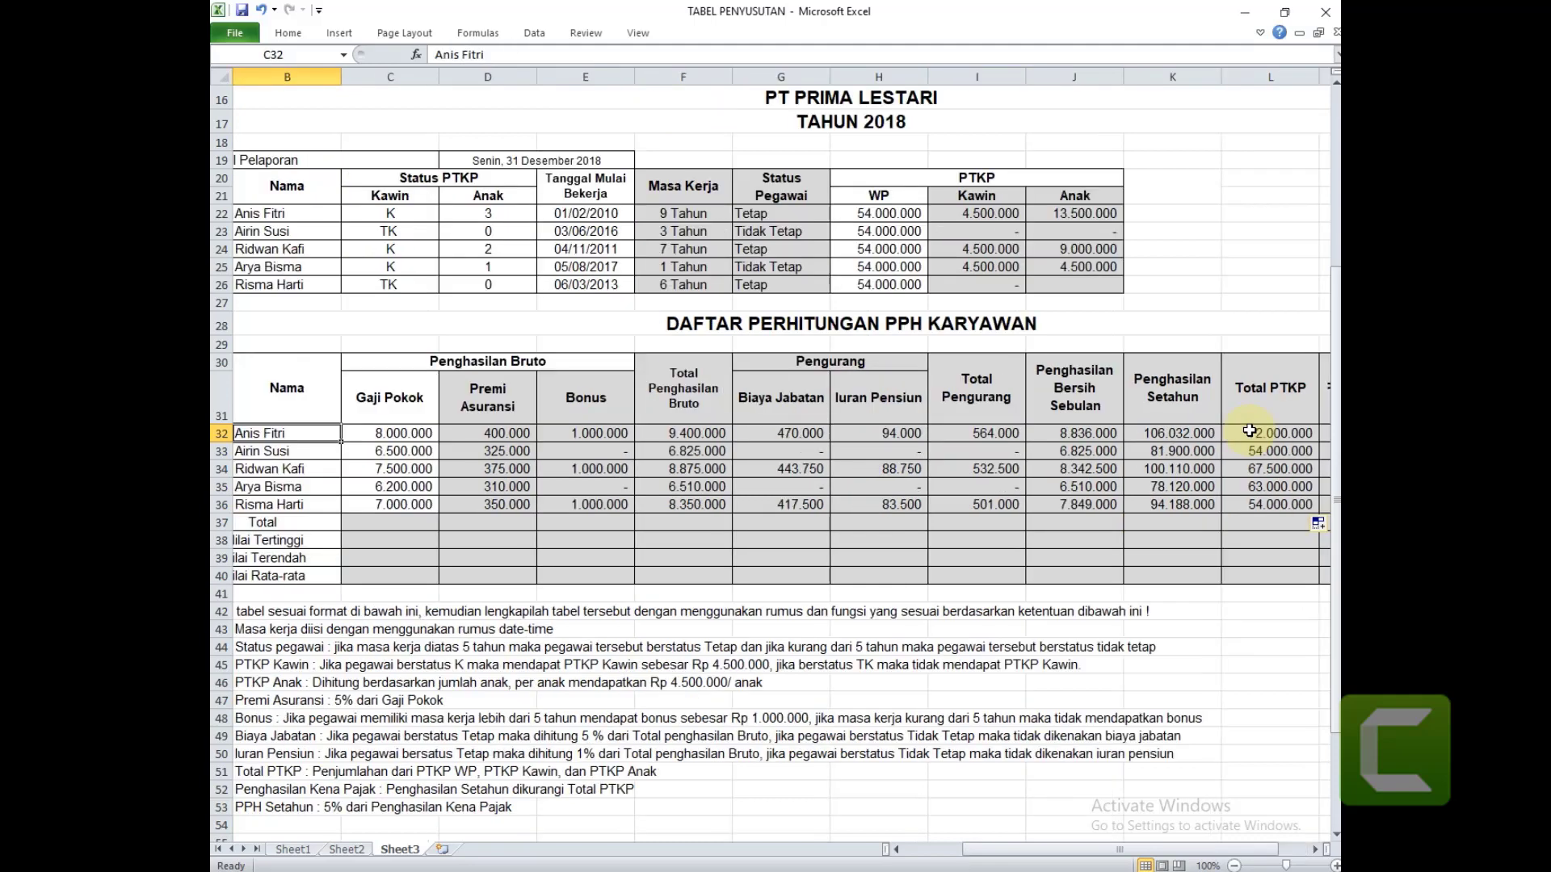
{"action": "key", "text": "Down"}
{"action": "key", "text": "Down"}
{"action": "key", "text": "Down"}
{"action": "key", "text": "Down"}
{"action": "key", "text": "Down"}
{"action": "key", "text": "Down"}
{"action": "key", "text": "Down"}
{"action": "key", "text": "Down"}
{"action": "key", "text": "Down"}
{"action": "key", "text": "Down"}
{"action": "key", "text": "Down"}
{"action": "key", "text": "Down"}
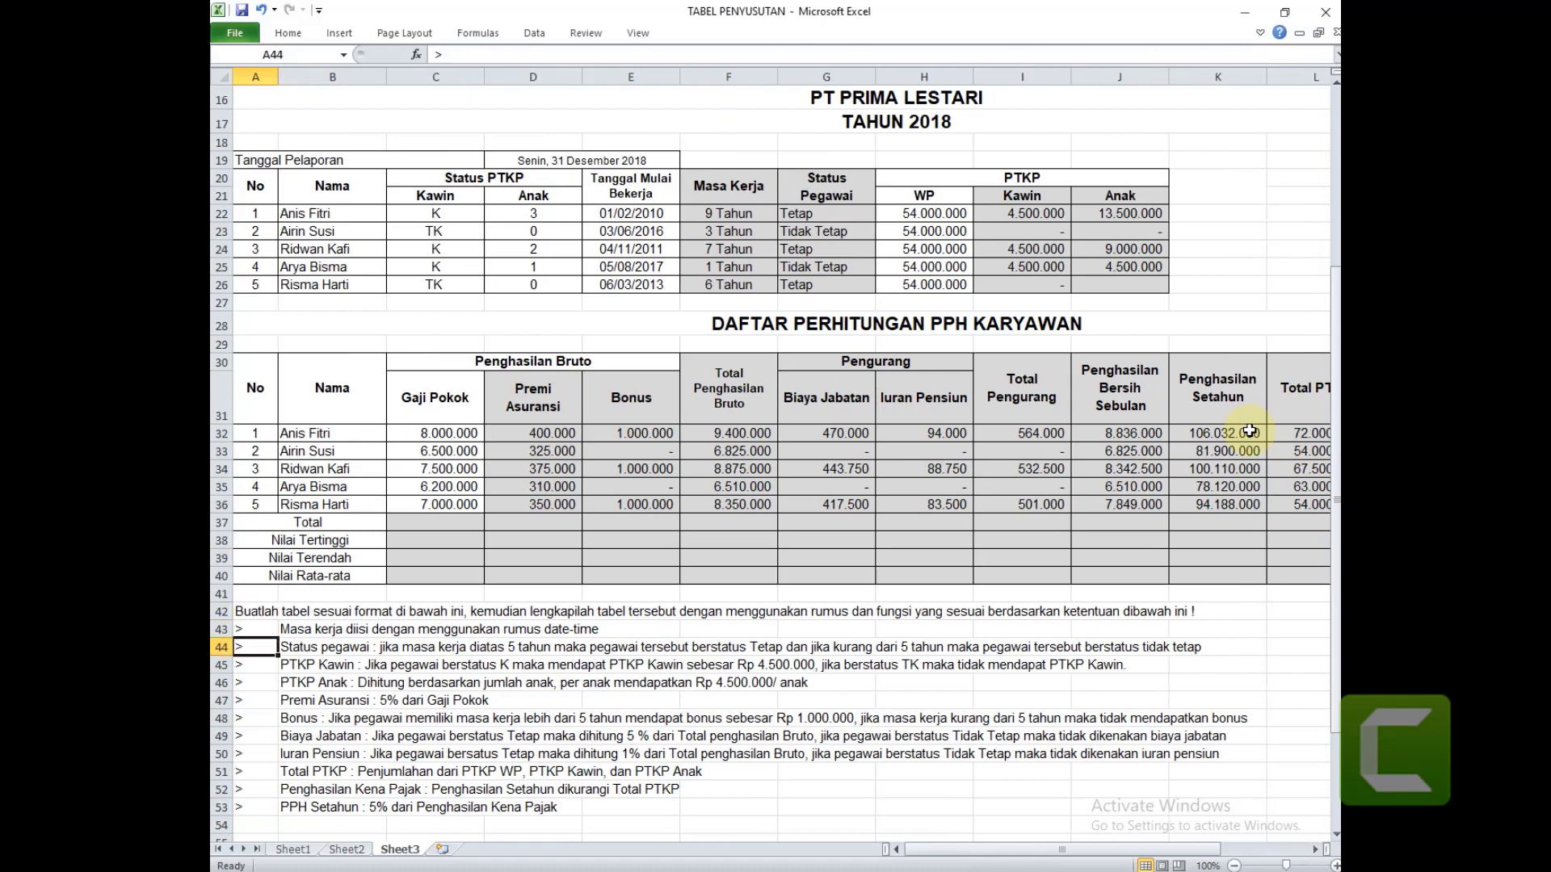
{"action": "key", "text": "Up"}
{"action": "key", "text": "Up"}
{"action": "key", "text": "Up"}
{"action": "key", "text": "Up"}
{"action": "key", "text": "Up"}
{"action": "key", "text": "Up"}
{"action": "key", "text": "Up"}
{"action": "key", "text": "Up"}
{"action": "key", "text": "Up"}
{"action": "key", "text": "Up"}
{"action": "key", "text": "Up"}
{"action": "key", "text": "Up"}
{"action": "key", "text": "Up"}
{"action": "key", "text": "Up"}
{"action": "key", "text": "Up"}
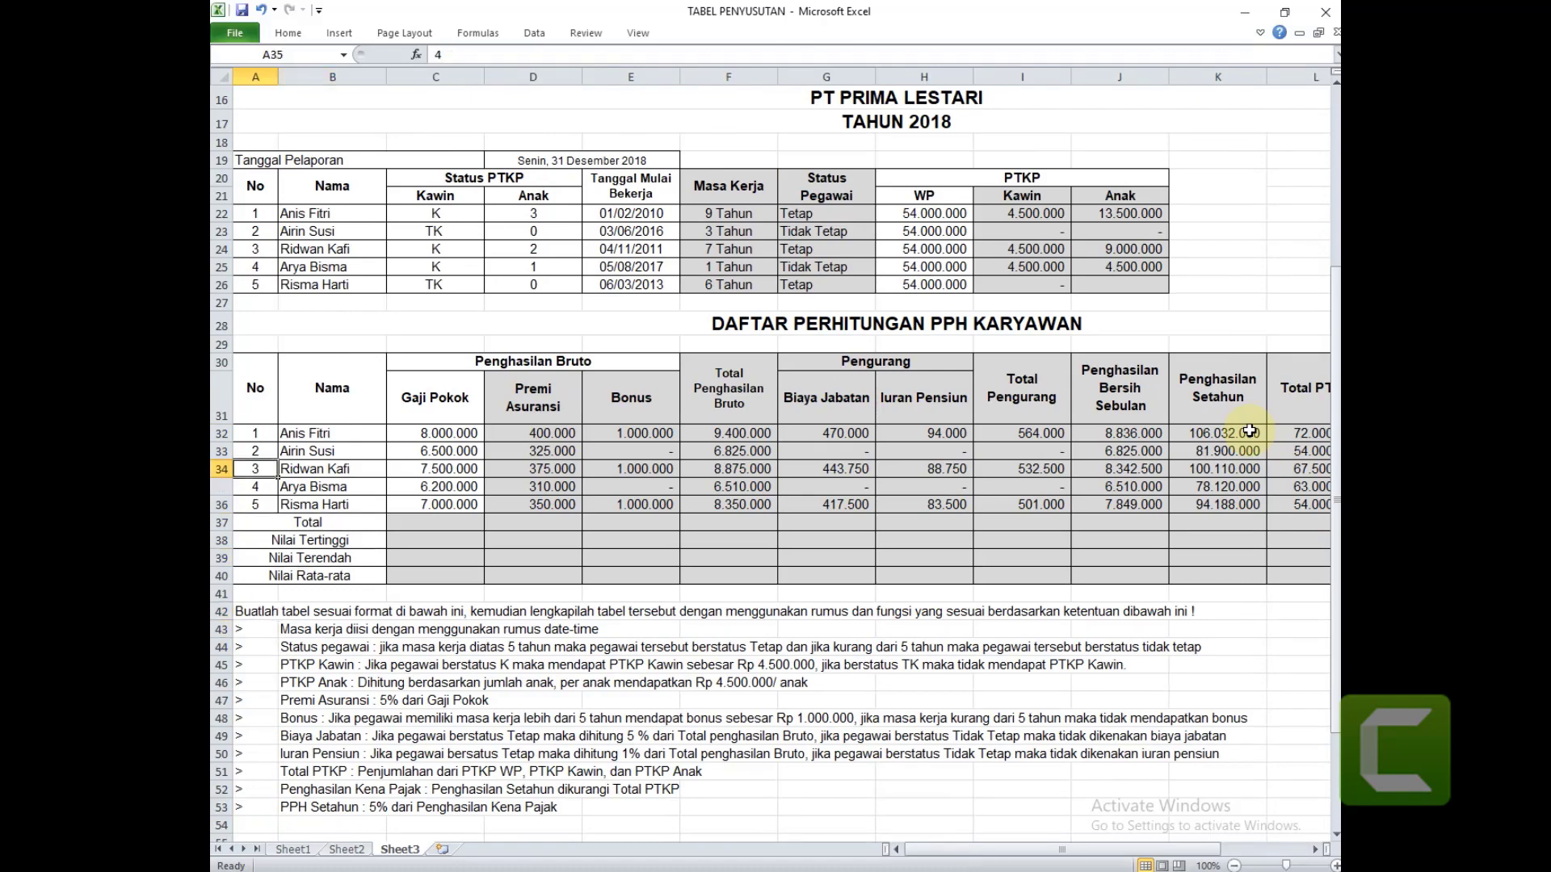
{"action": "key", "text": "Down"}
{"action": "key", "text": "Down"}
{"action": "key", "text": "Down"}
{"action": "key", "text": "Right"}
{"action": "key", "text": "Right"}
{"action": "key", "text": "Right"}
{"action": "key", "text": "Right"}
{"action": "key", "text": "Right"}
{"action": "key", "text": "Right"}
{"action": "key", "text": "Right"}
{"action": "key", "text": "Right"}
{"action": "key", "text": "Right"}
{"action": "key", "text": "Right"}
{"action": "key", "text": "Right"}
{"action": "key", "text": "Right"}
{"action": "key", "text": "Right"}
{"action": "key", "text": "Right"}
{"action": "key", "text": "Right"}
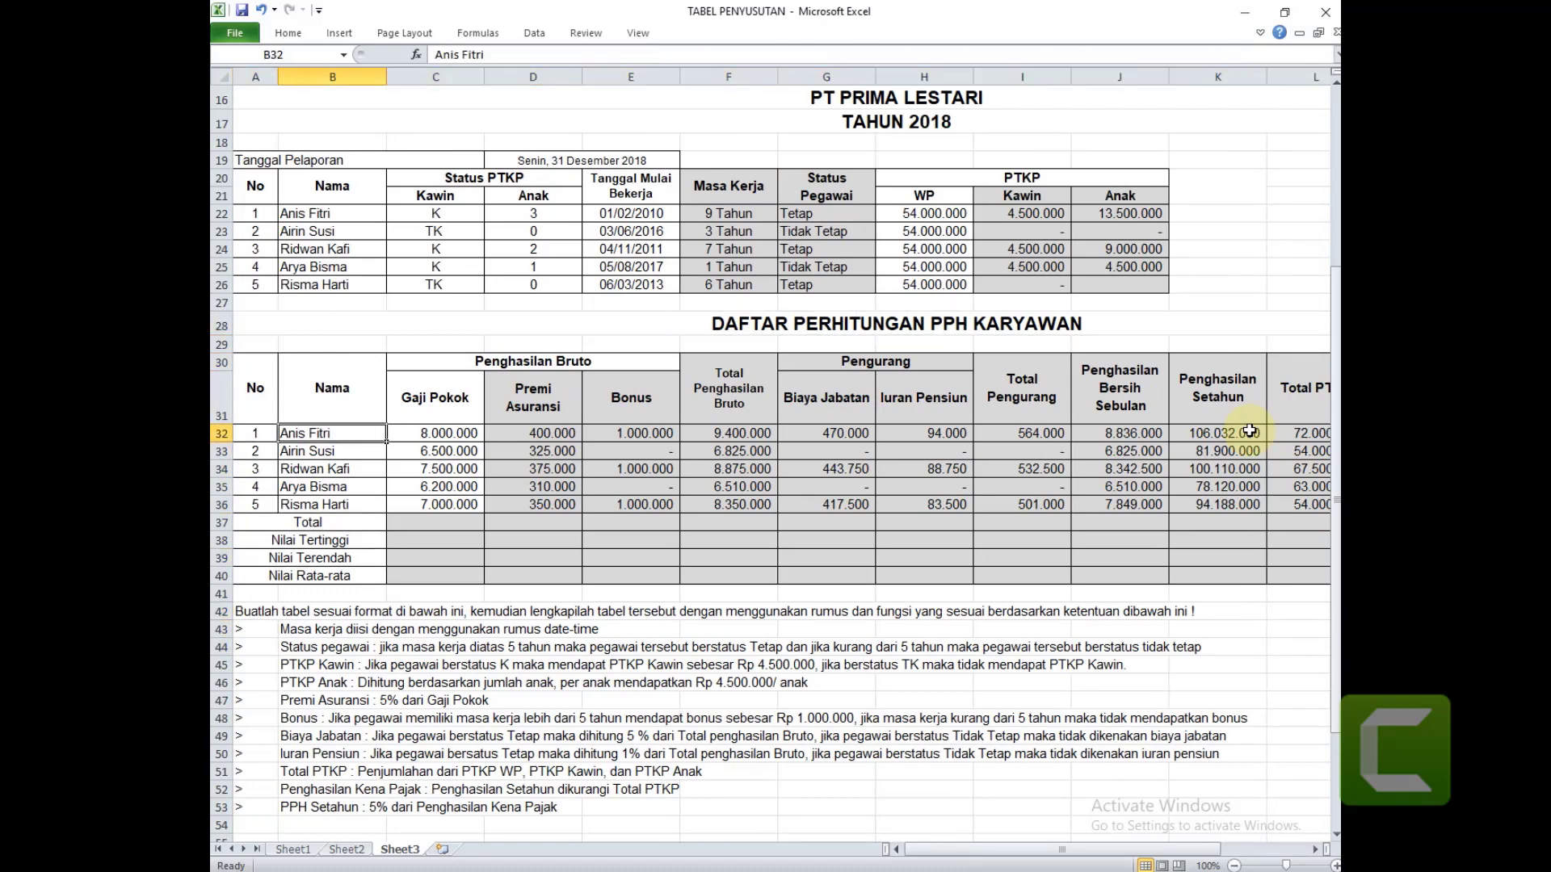
{"action": "key", "text": "Left"}
{"action": "key", "text": "Left"}
{"action": "key", "text": "Left"}
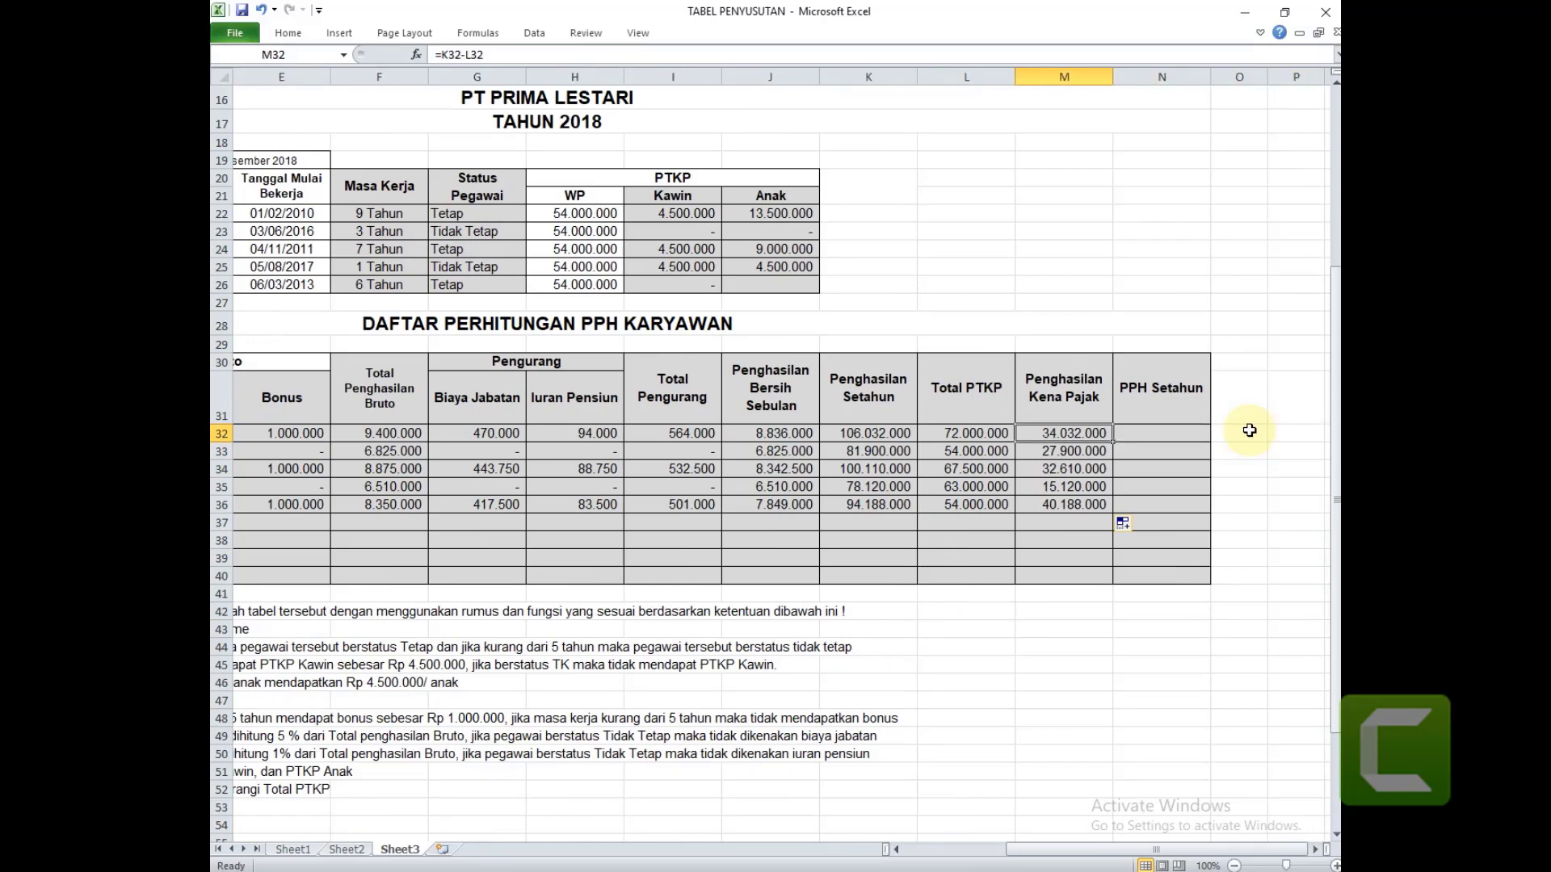
Enter =M32*5% in N32 for the first employee's PPH Setahun and copy the formula down through N36.
{"action": "key", "text": "Right"}
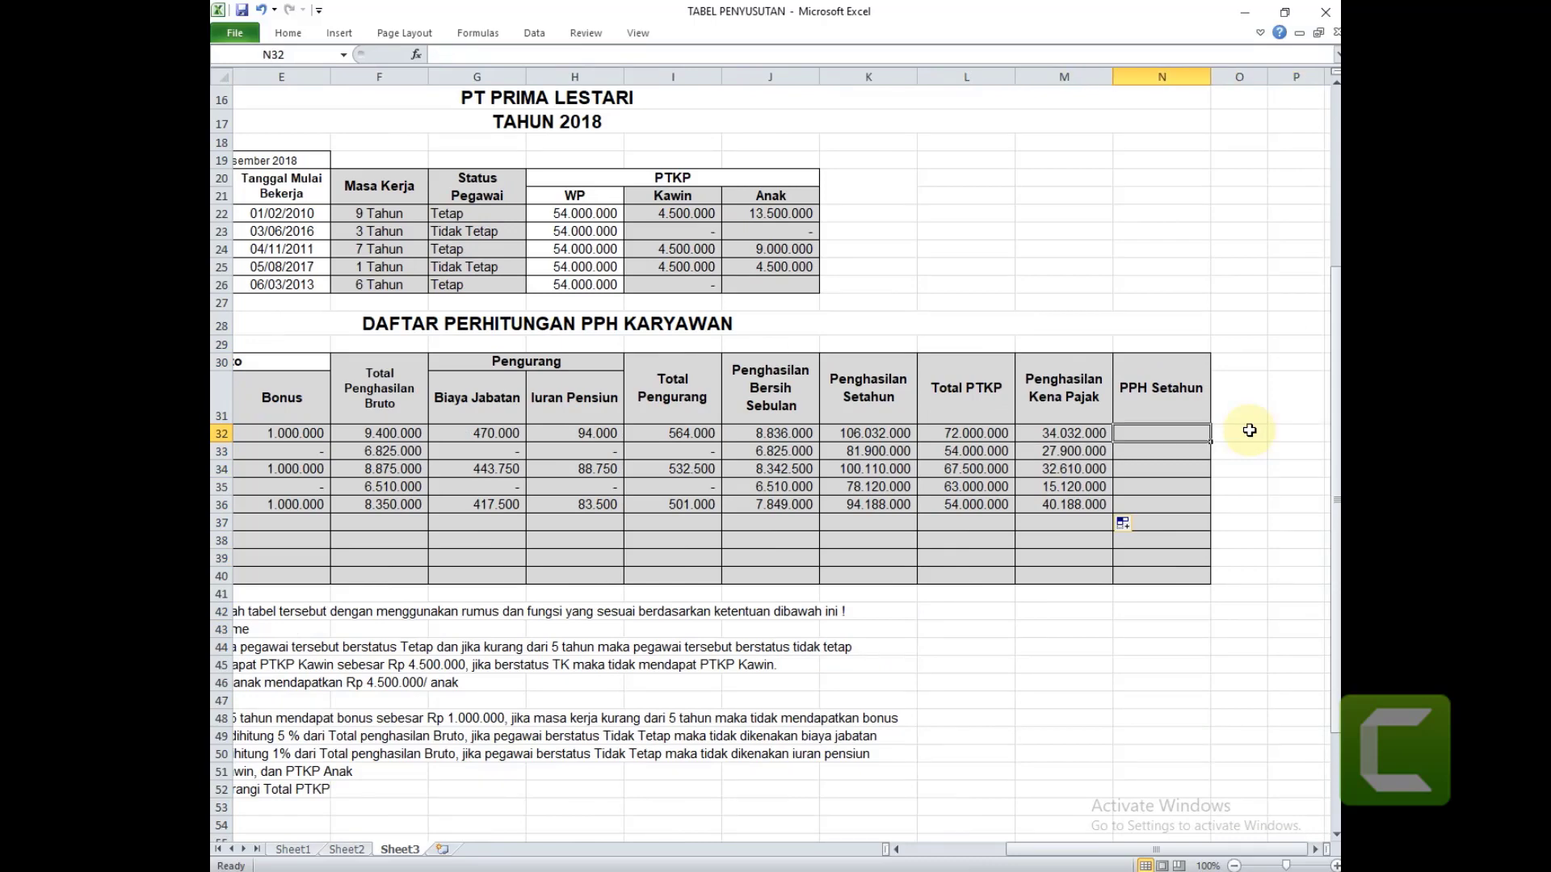
{"action": "type", "text": "="}
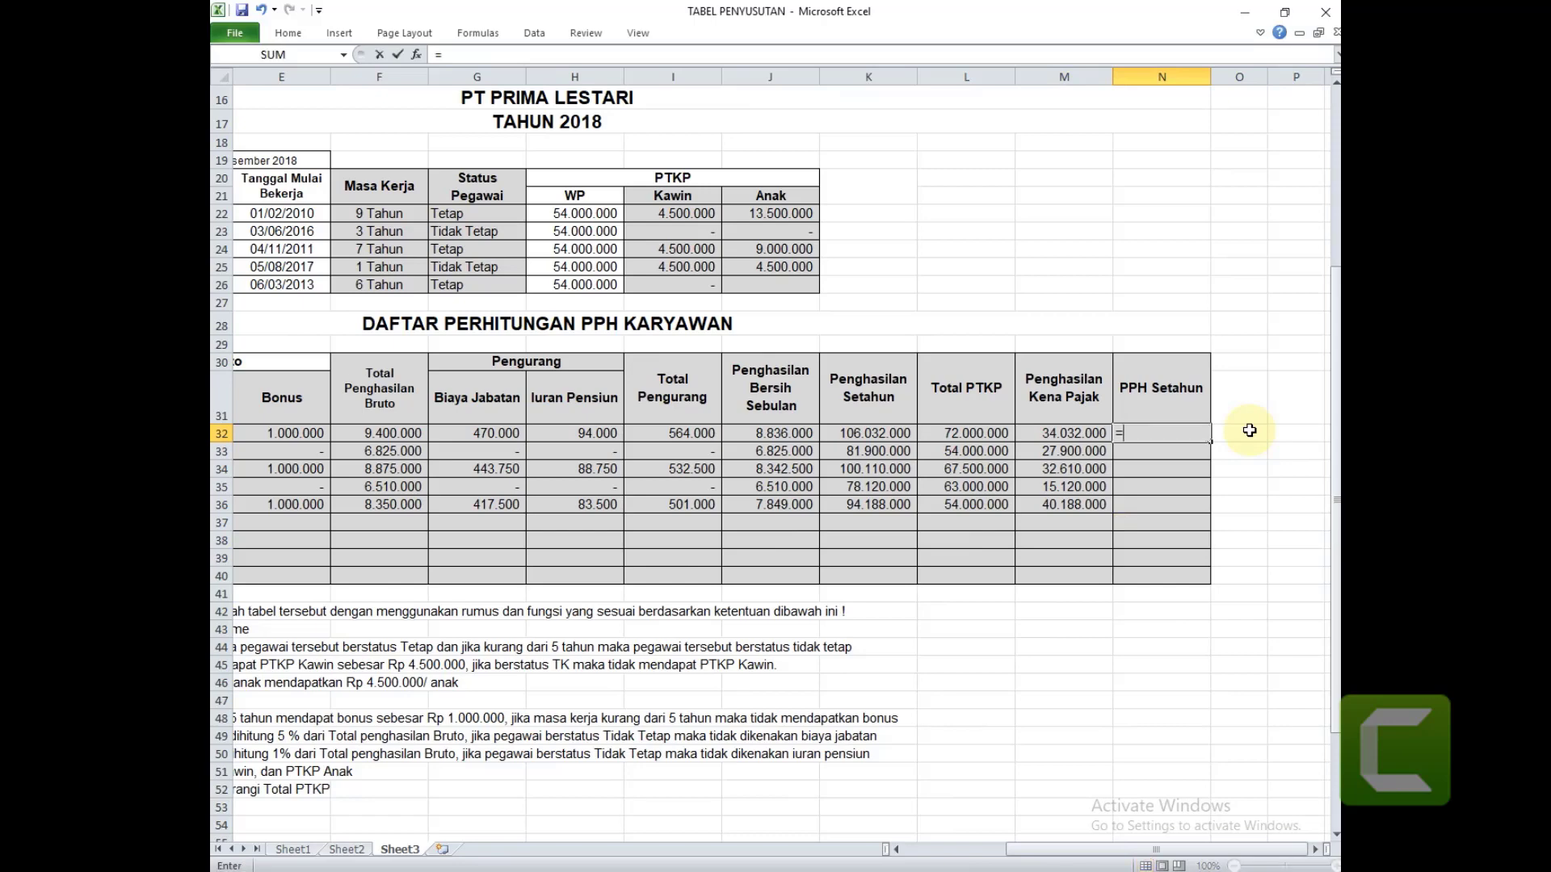
{"action": "left_click", "coordinate": [1071, 437]}
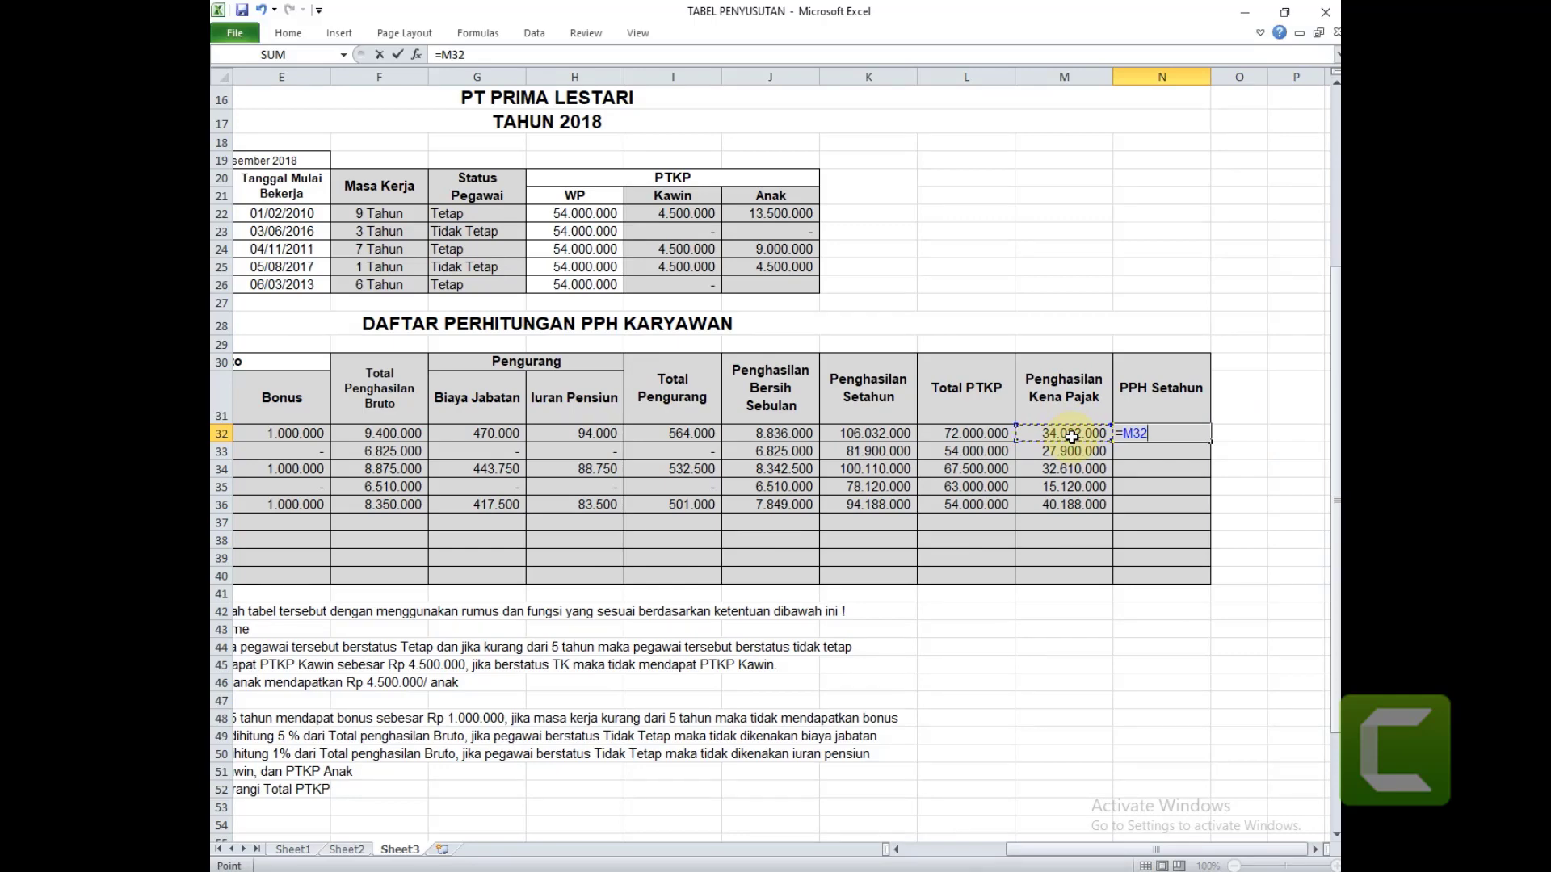
{"action": "type", "text": "*5%"}
{"action": "key", "text": "Return"}
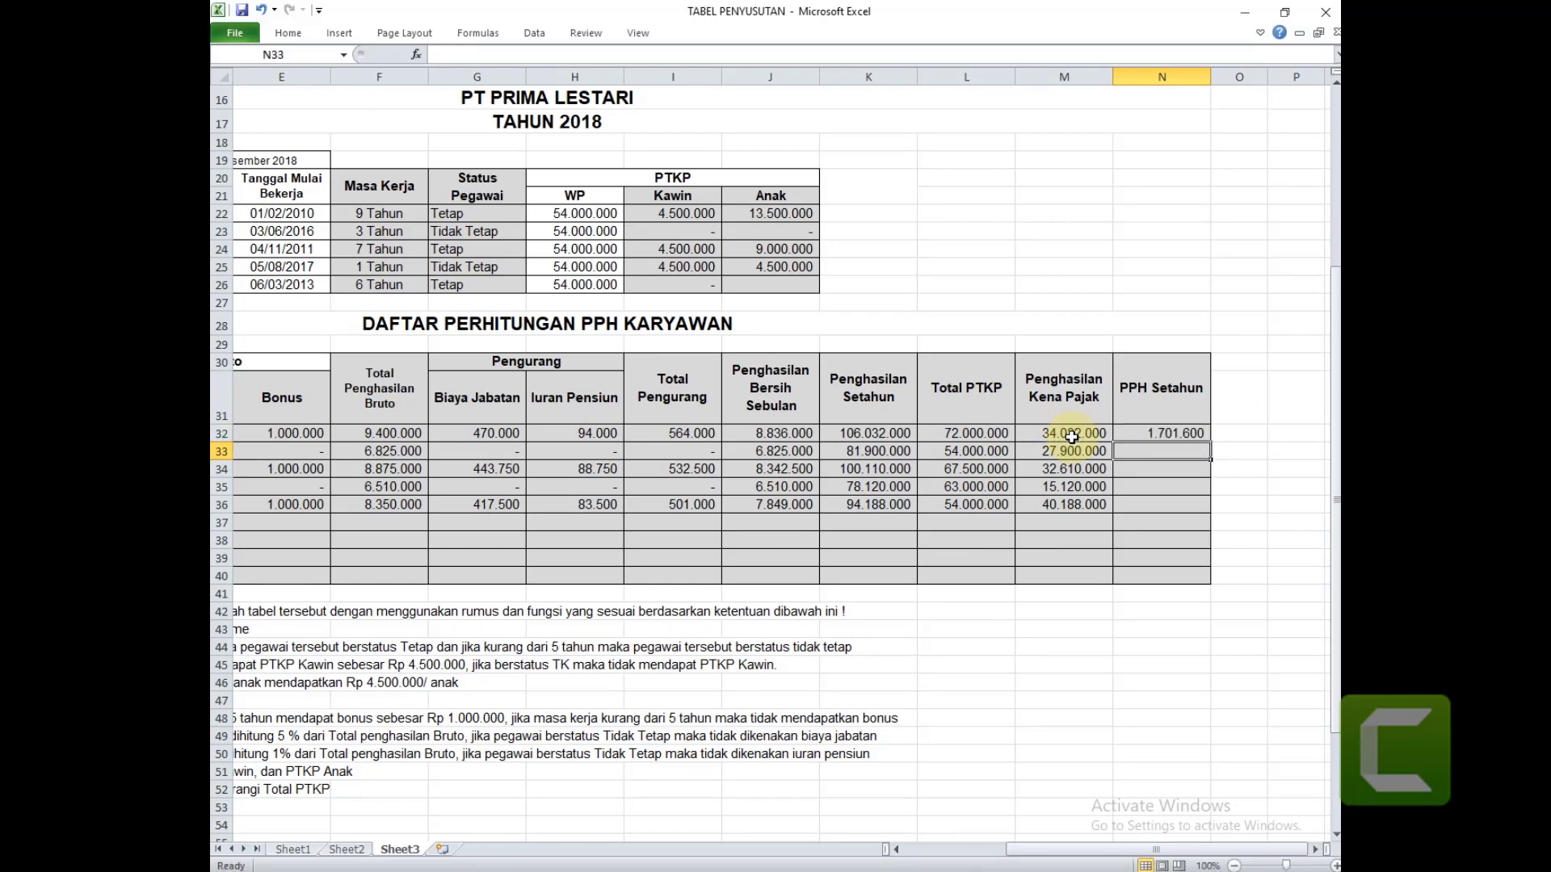
{"action": "left_click", "coordinate": [1140, 433]}
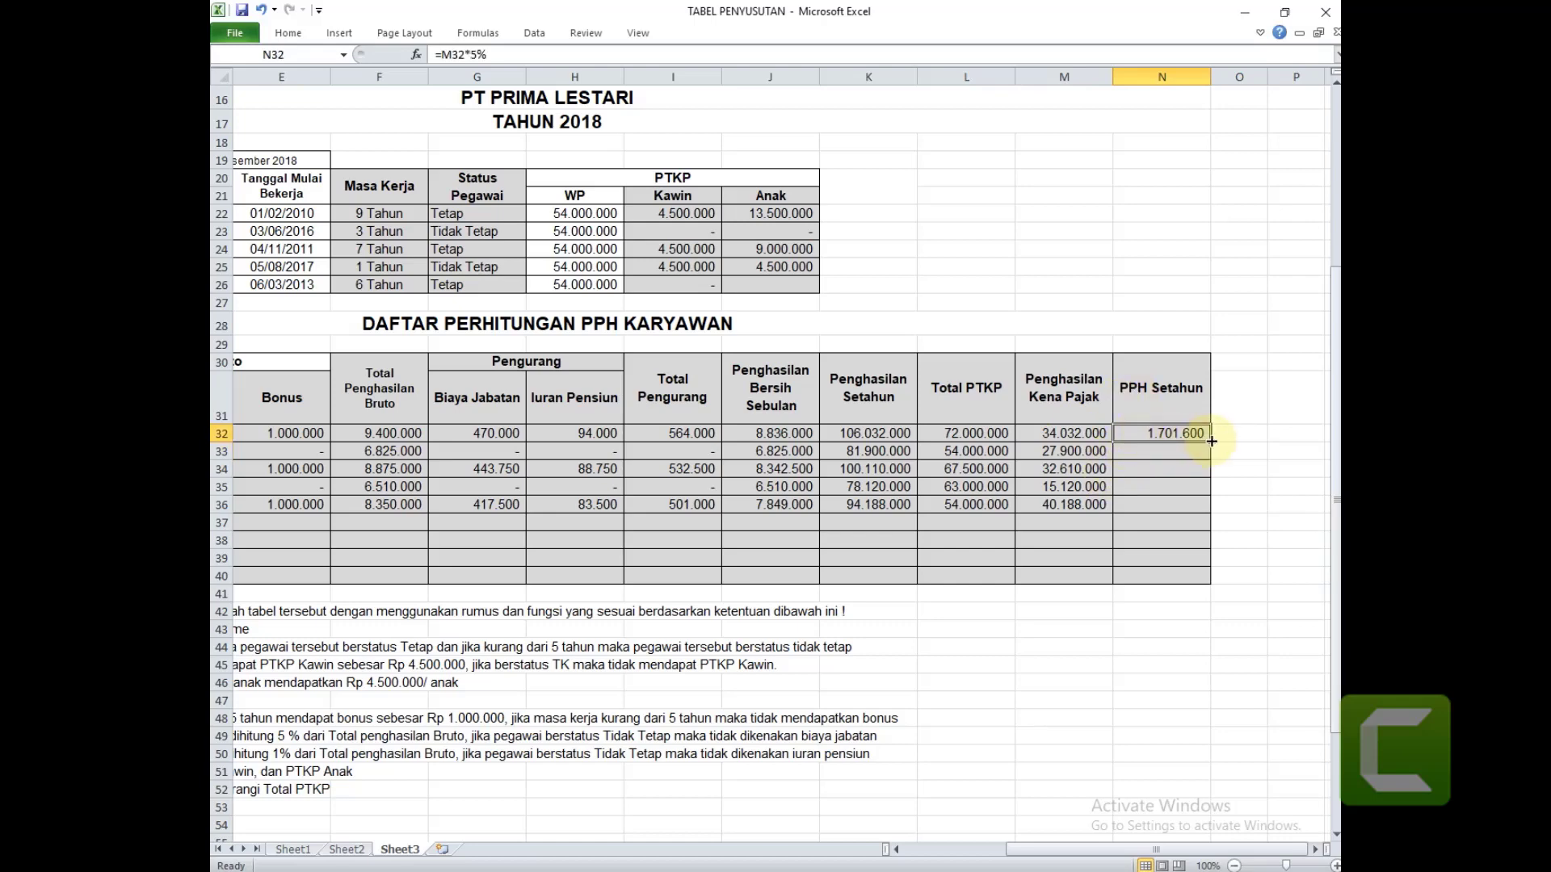
{"action": "left_click_drag", "start_coordinate": [1211, 441], "coordinate": [1114, 507]}
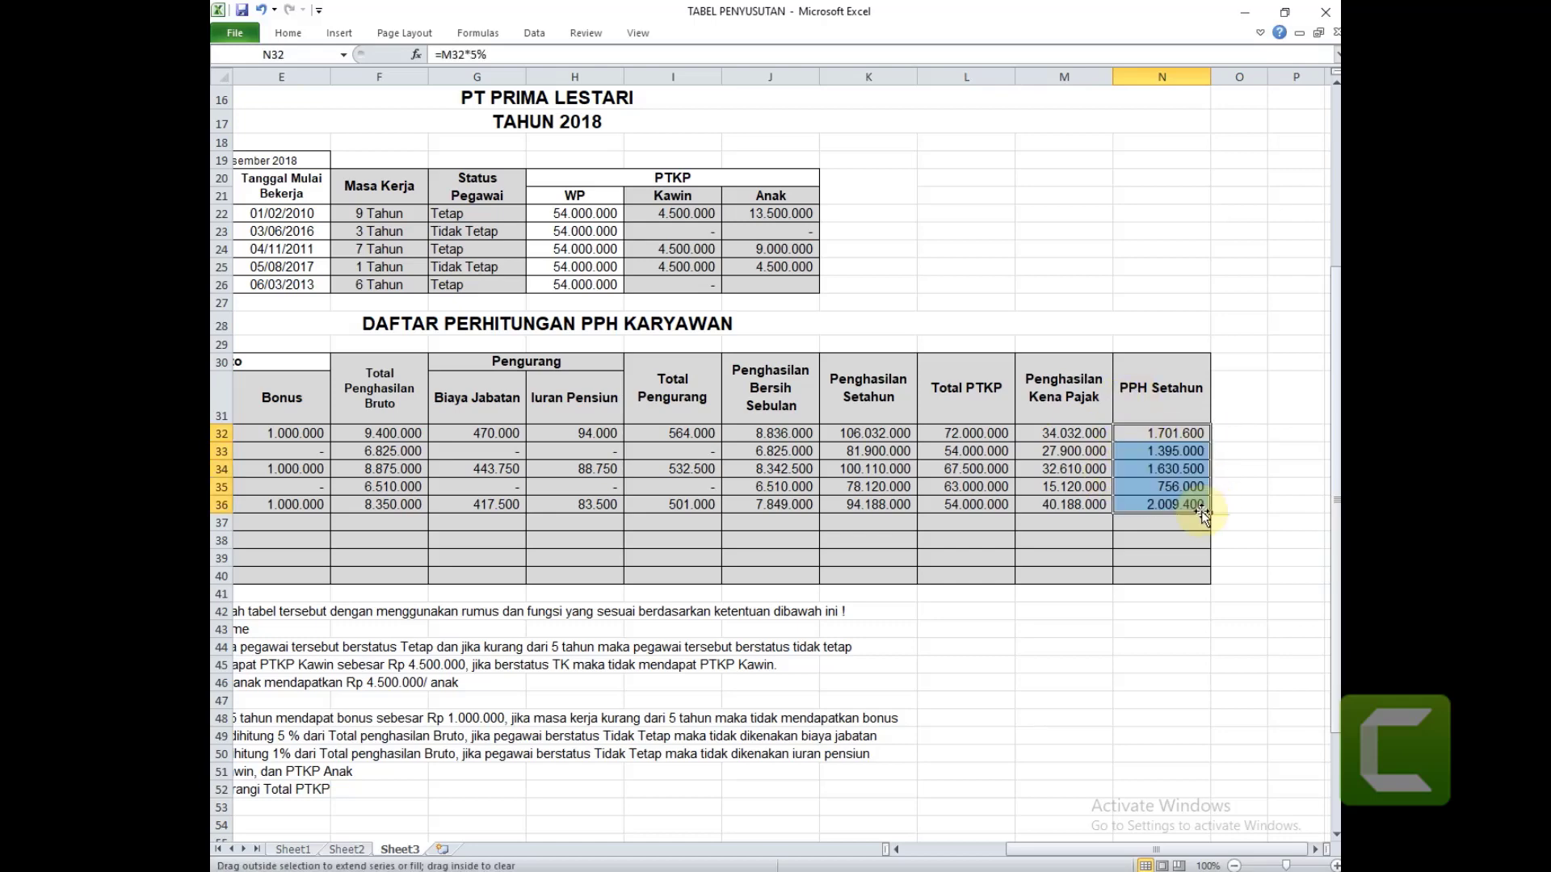
Enter =SUM(C32:C36) in C37 for the Total of the Gaji Pokok column.
{"action": "left_click", "coordinate": [1063, 491]}
{"action": "key", "text": "Left"}
{"action": "key", "text": "Left"}
{"action": "key", "text": "Left"}
{"action": "key", "text": "Left"}
{"action": "key", "text": "Left"}
{"action": "key", "text": "Left"}
{"action": "key", "text": "Left"}
{"action": "key", "text": "Left"}
{"action": "key", "text": "Left"}
{"action": "key", "text": "Left"}
{"action": "key", "text": "Left"}
{"action": "key", "text": "Left"}
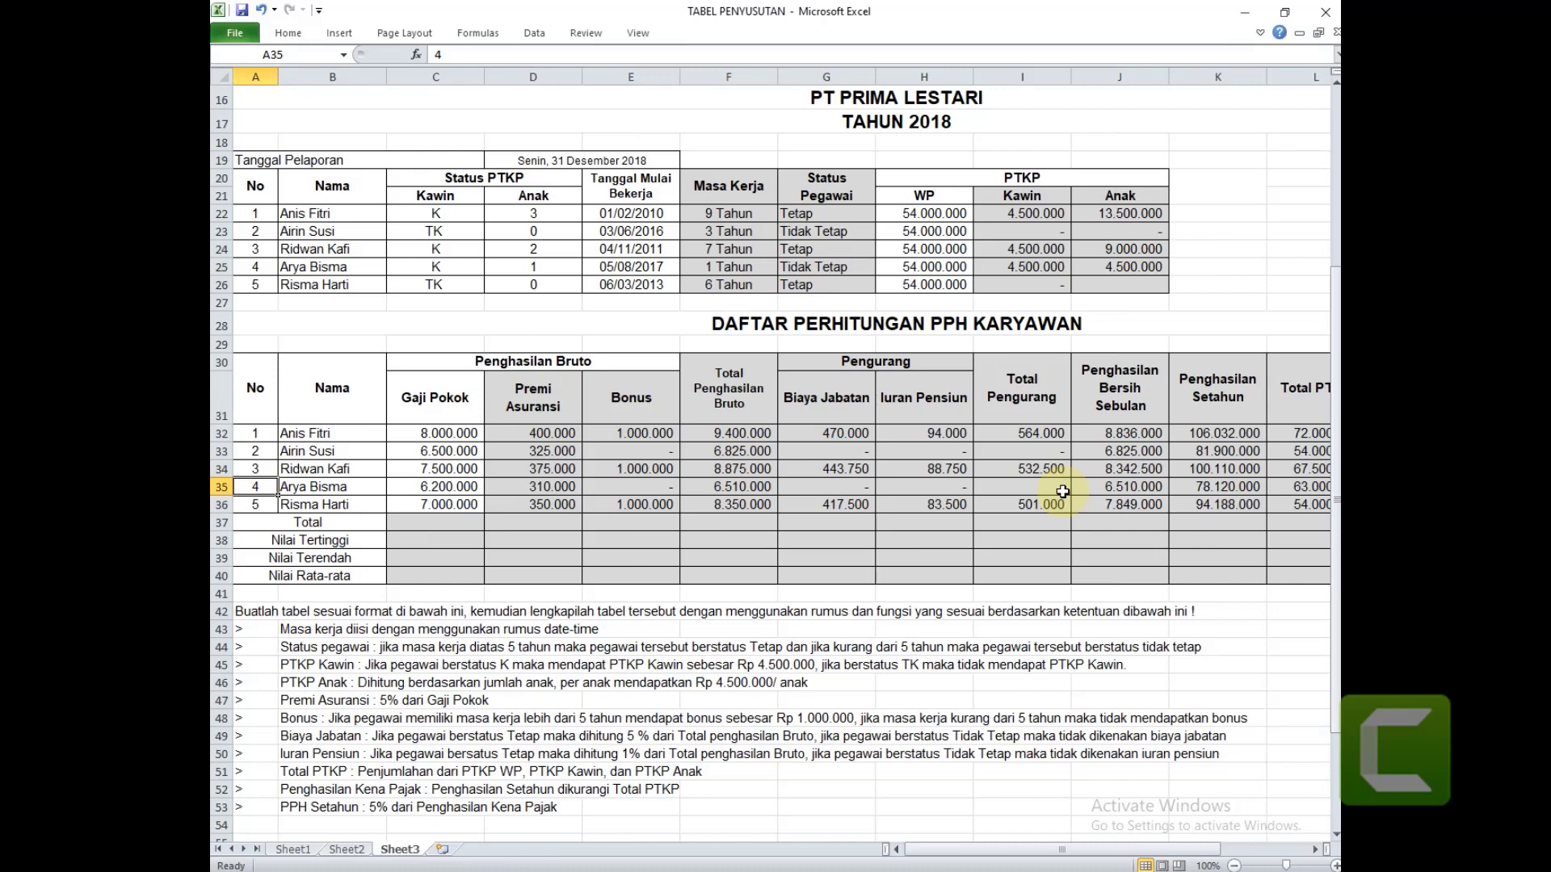
{"action": "left_click", "coordinate": [436, 526]}
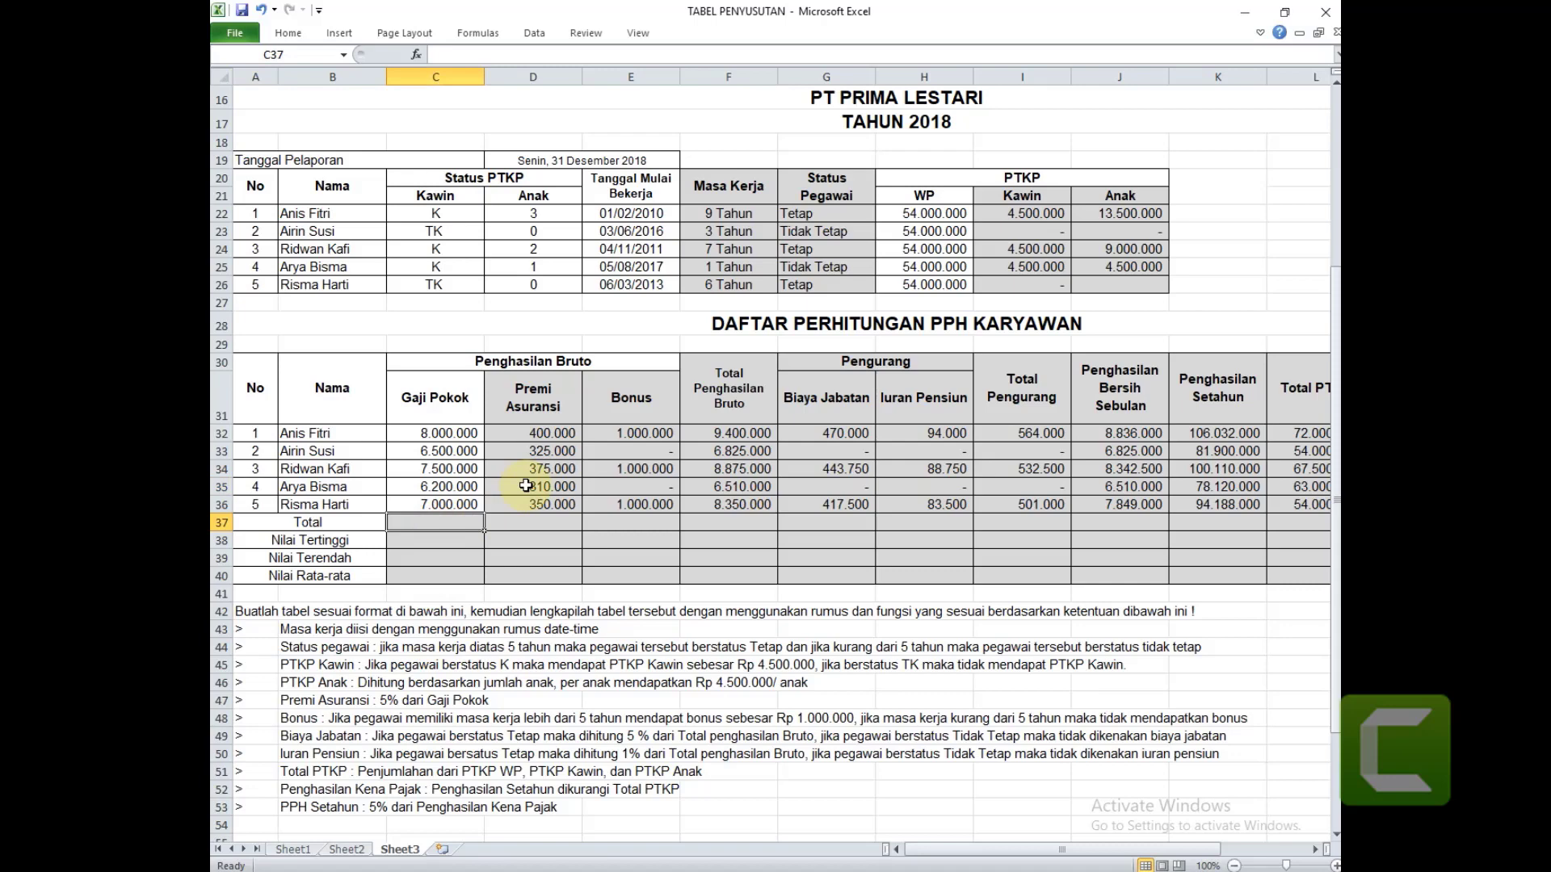
{"action": "type", "text": "=s"}
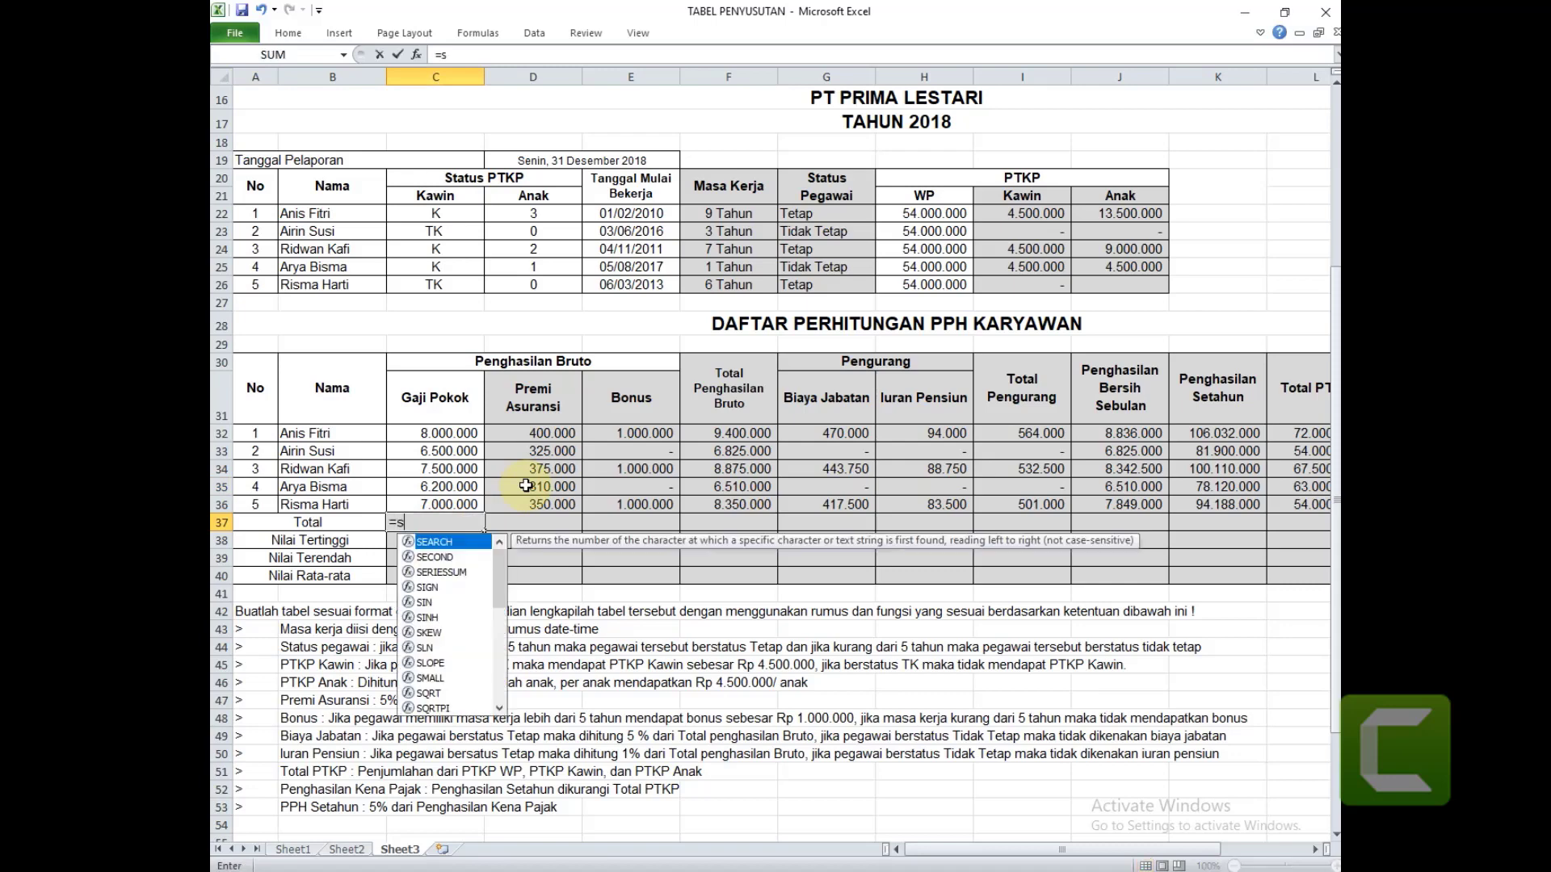
{"action": "type", "text": "um"}
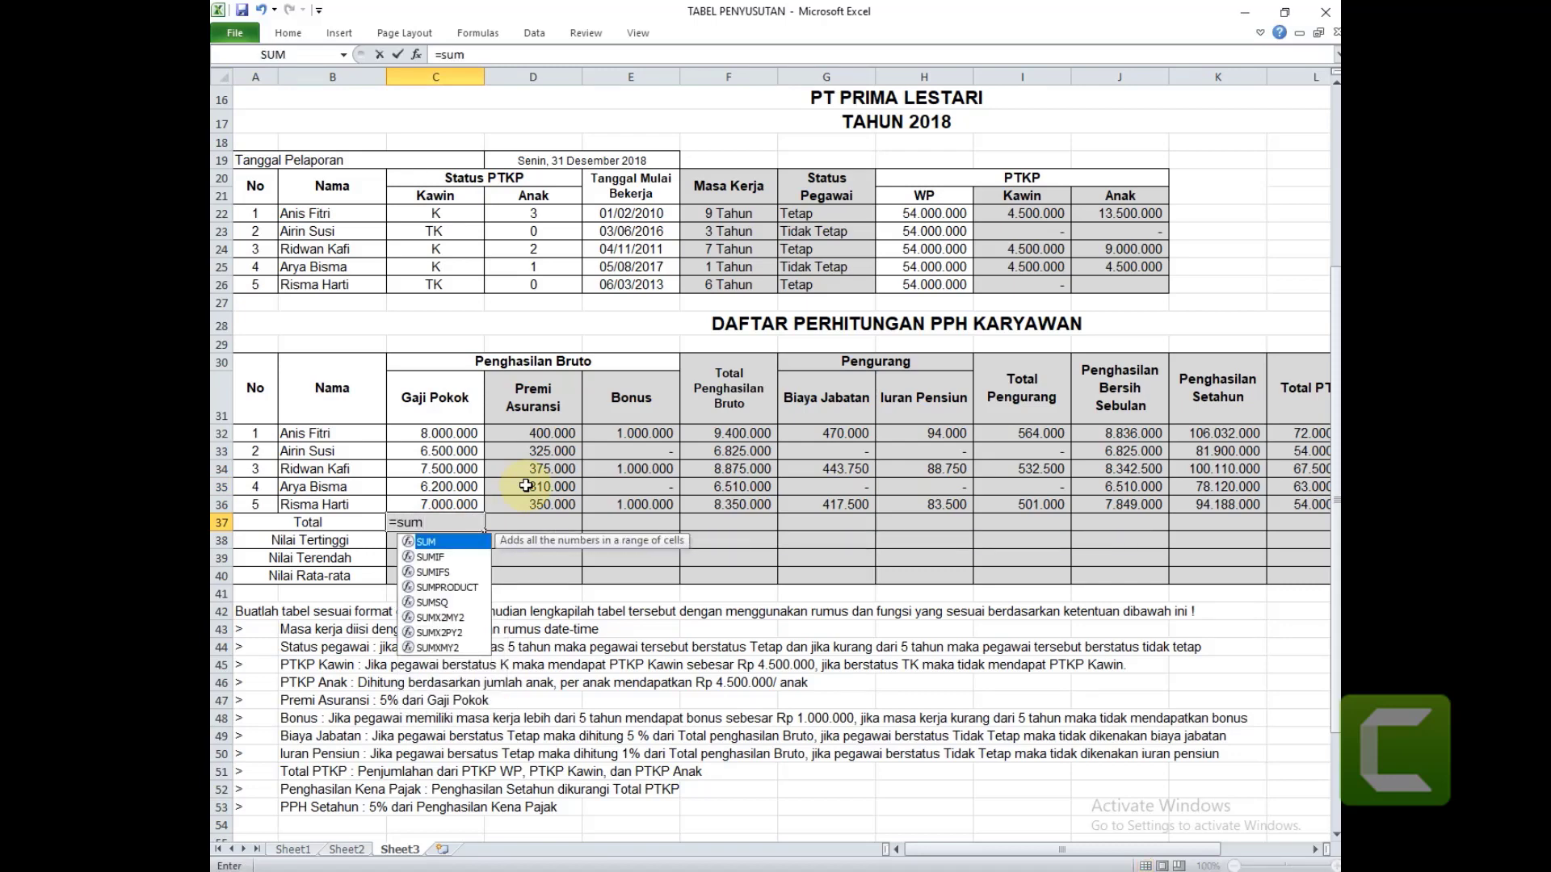
{"action": "type", "text": "("}
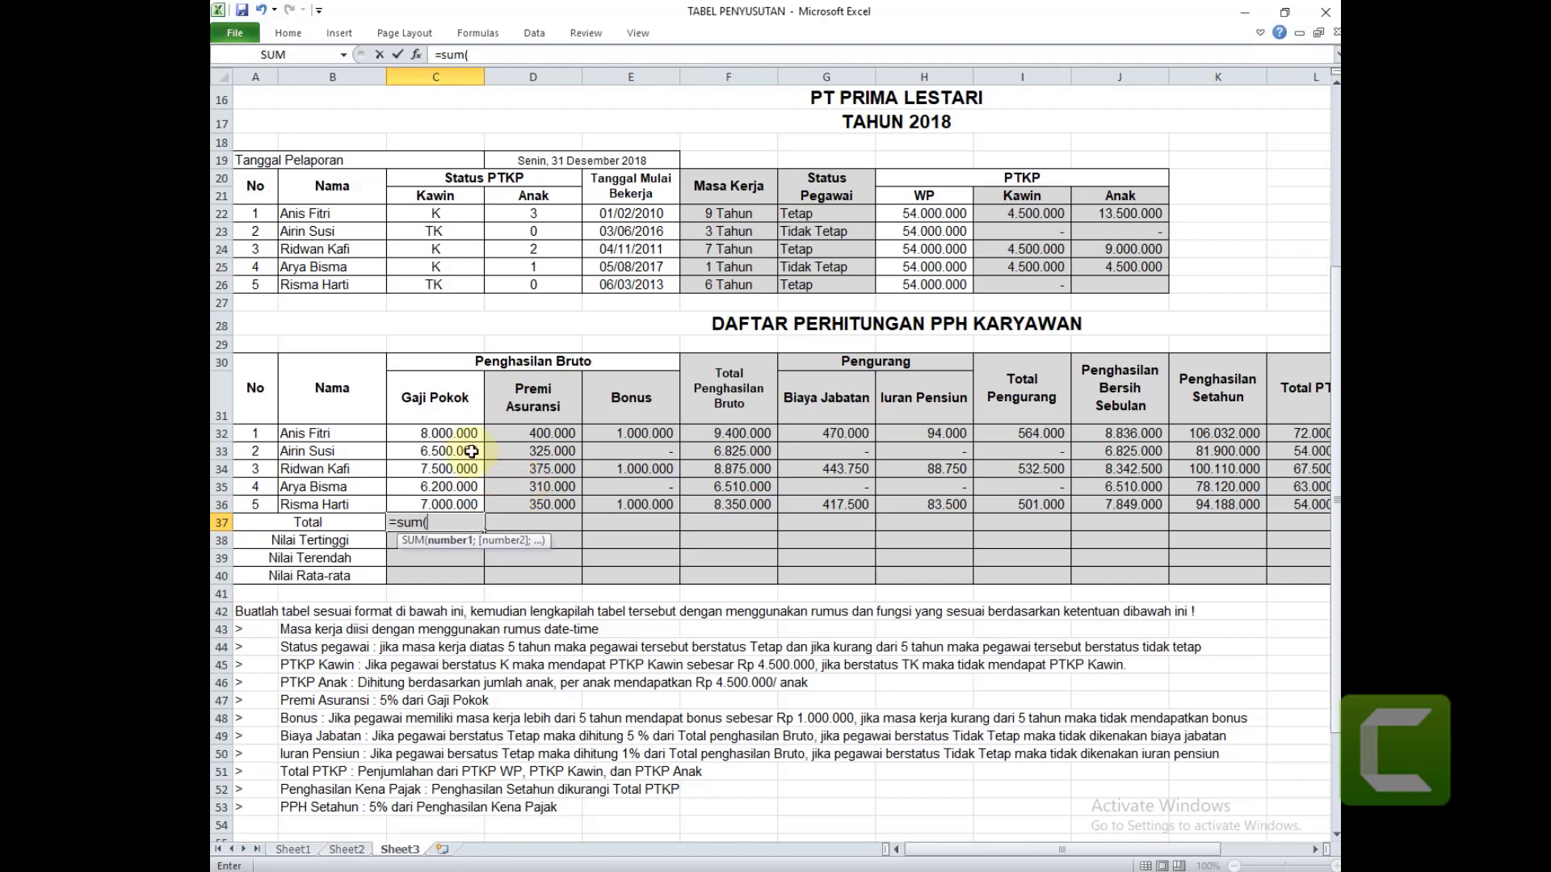
{"action": "left_click_drag", "start_coordinate": [460, 434], "coordinate": [470, 502]}
{"action": "type", "text": ")"}
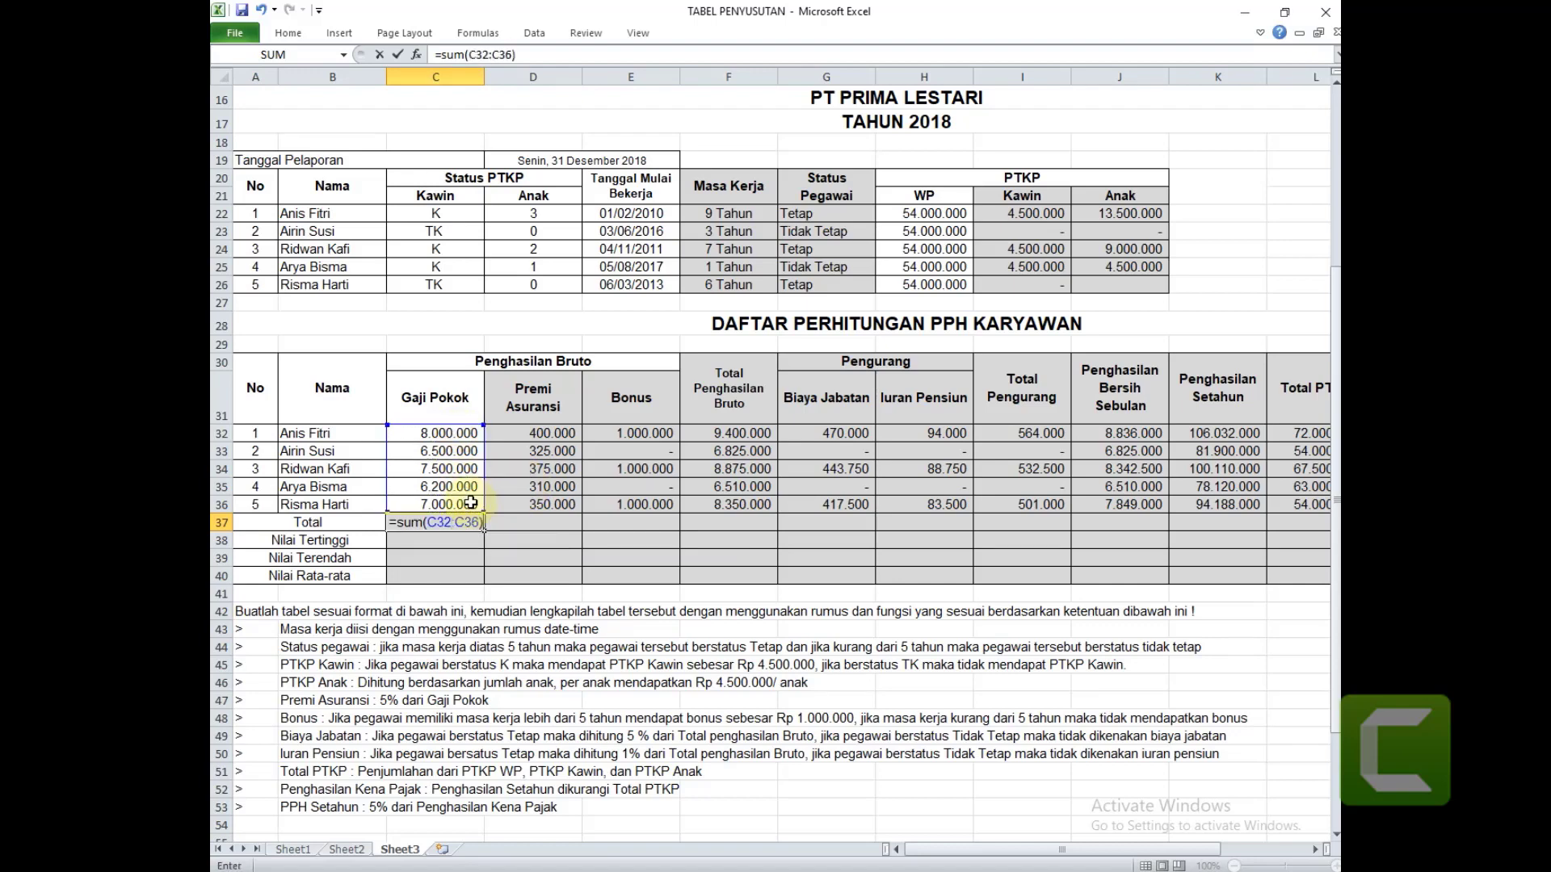
{"action": "key", "text": "Return"}
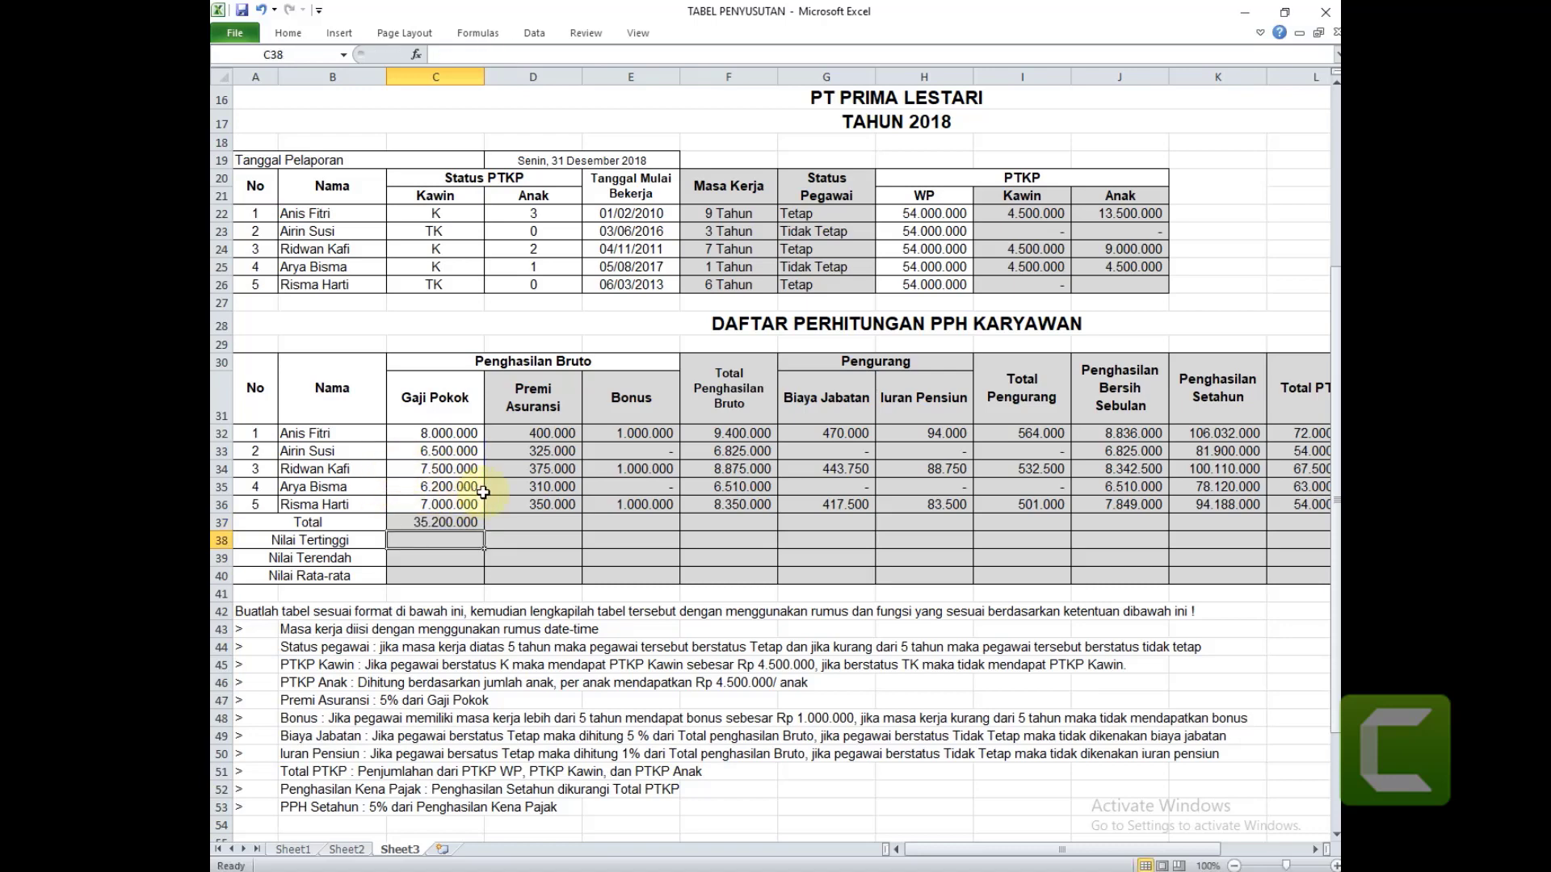
Total the Premi Asuransi column in D37 with AutoSum over D32:D36.
{"action": "left_click", "coordinate": [518, 523]}
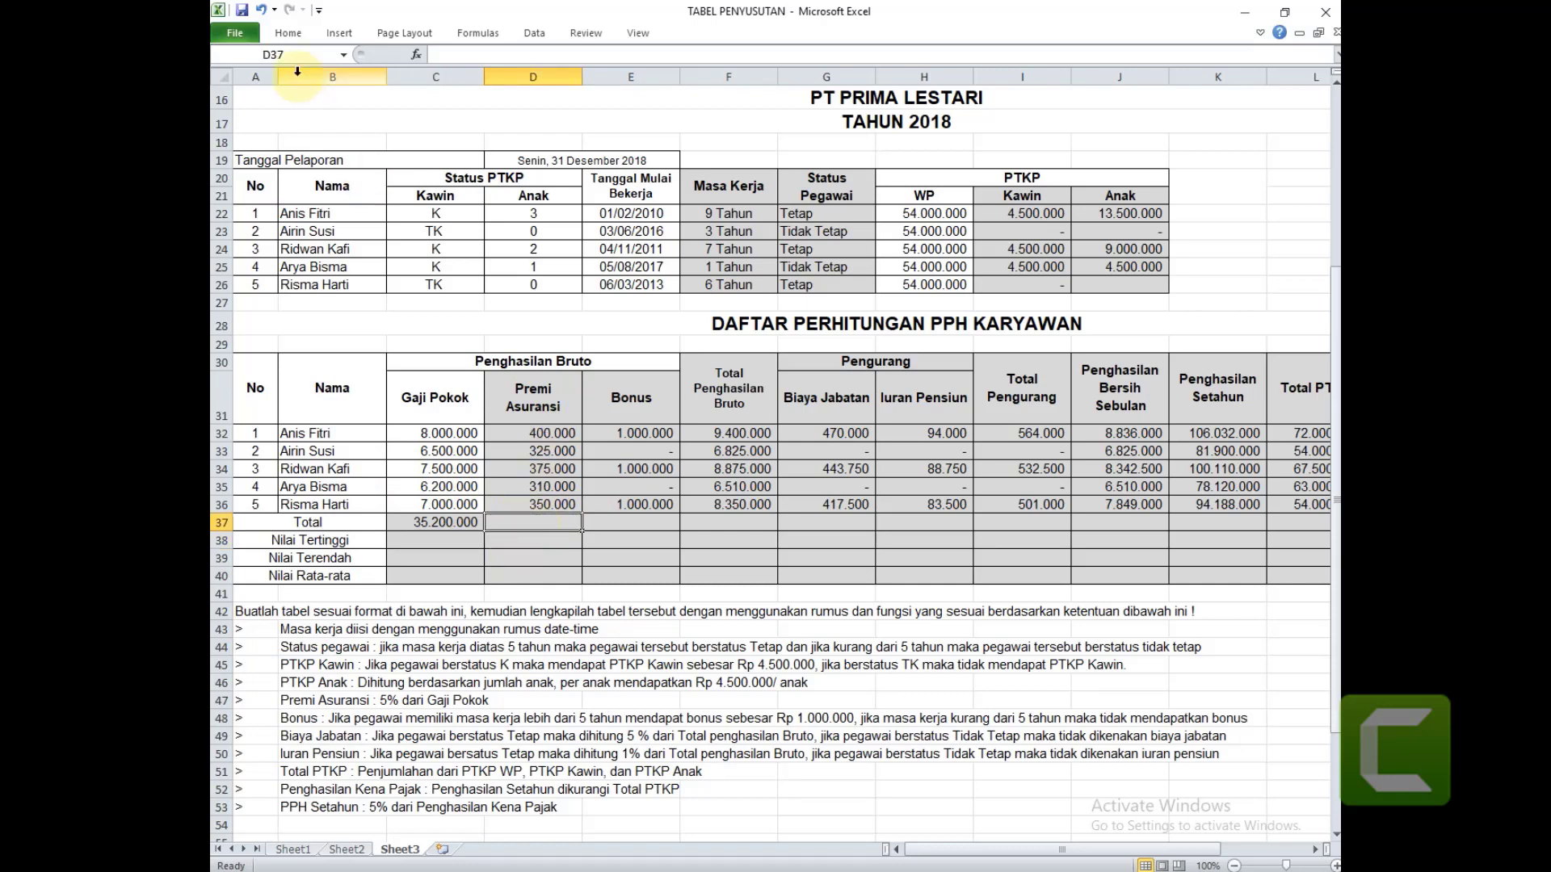
{"action": "left_click", "coordinate": [287, 38]}
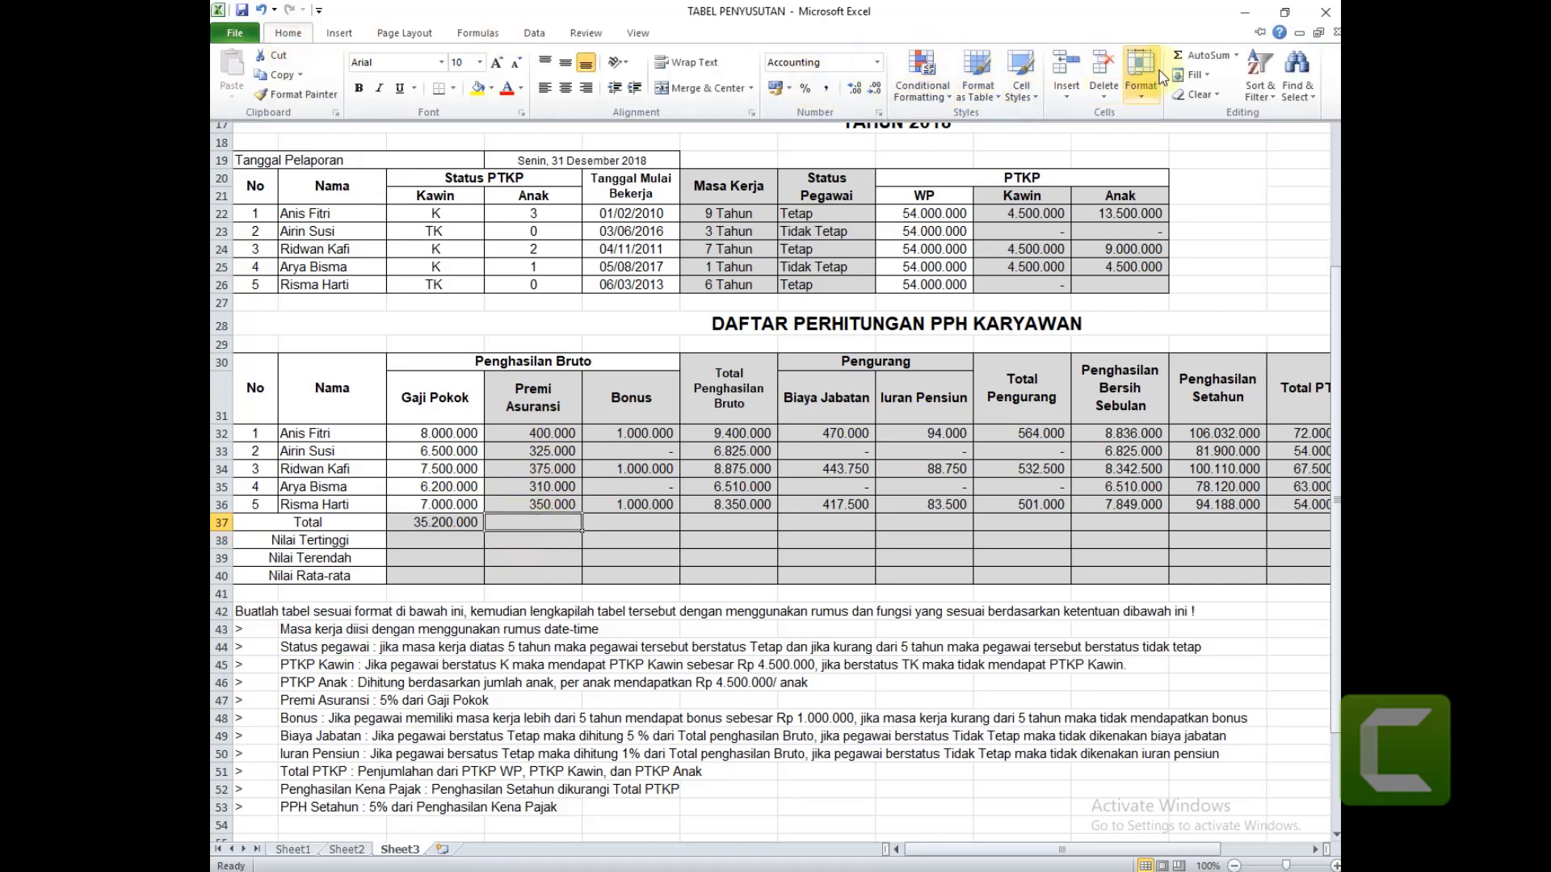
{"action": "left_click", "coordinate": [1191, 61]}
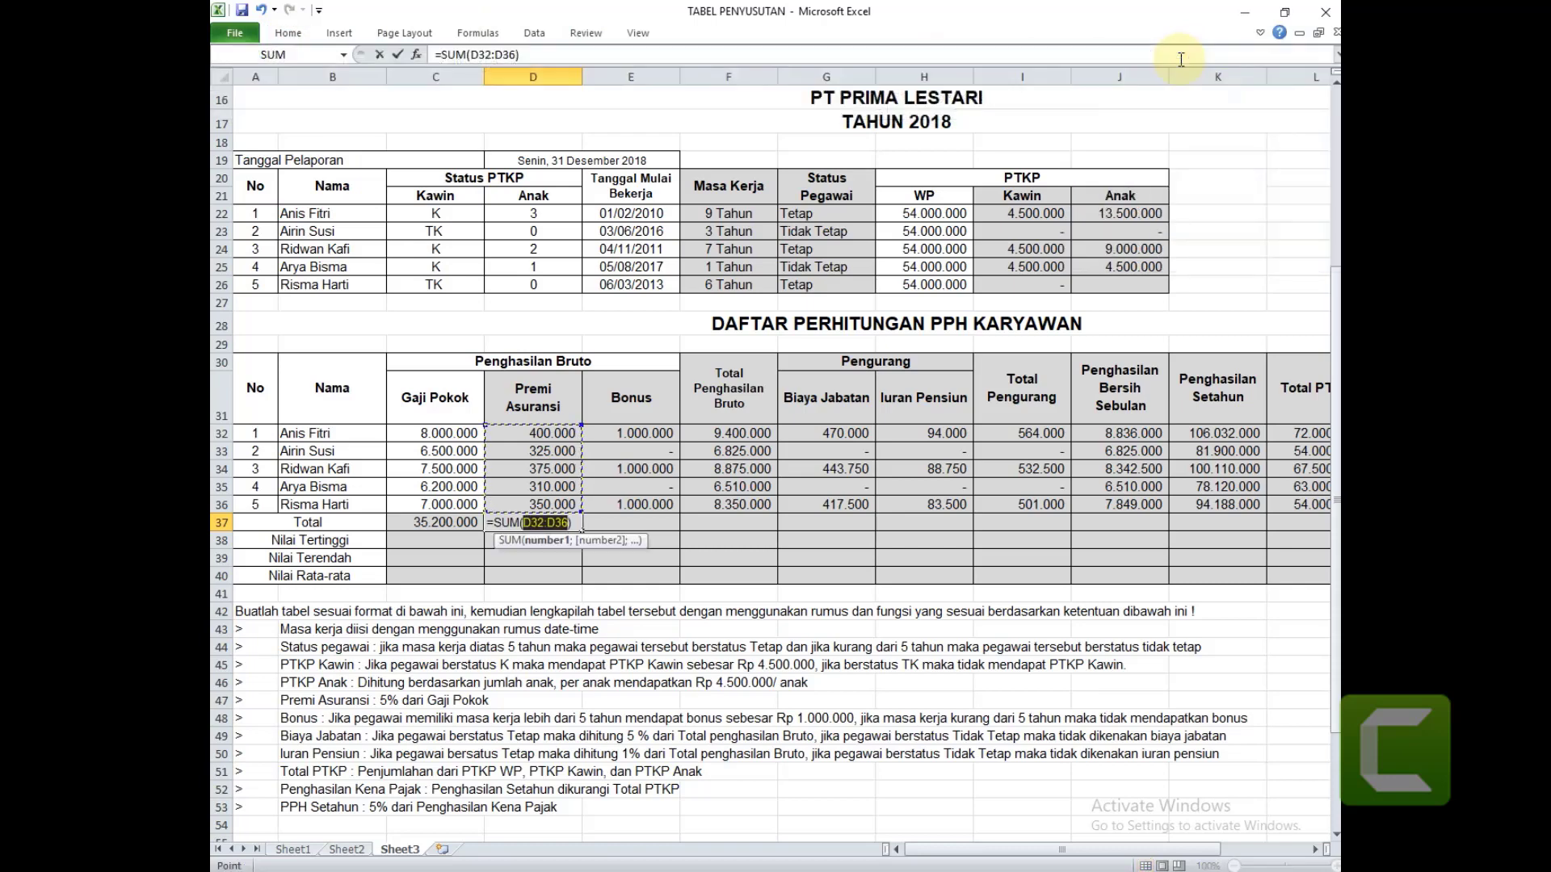
{"action": "key", "text": "Return"}
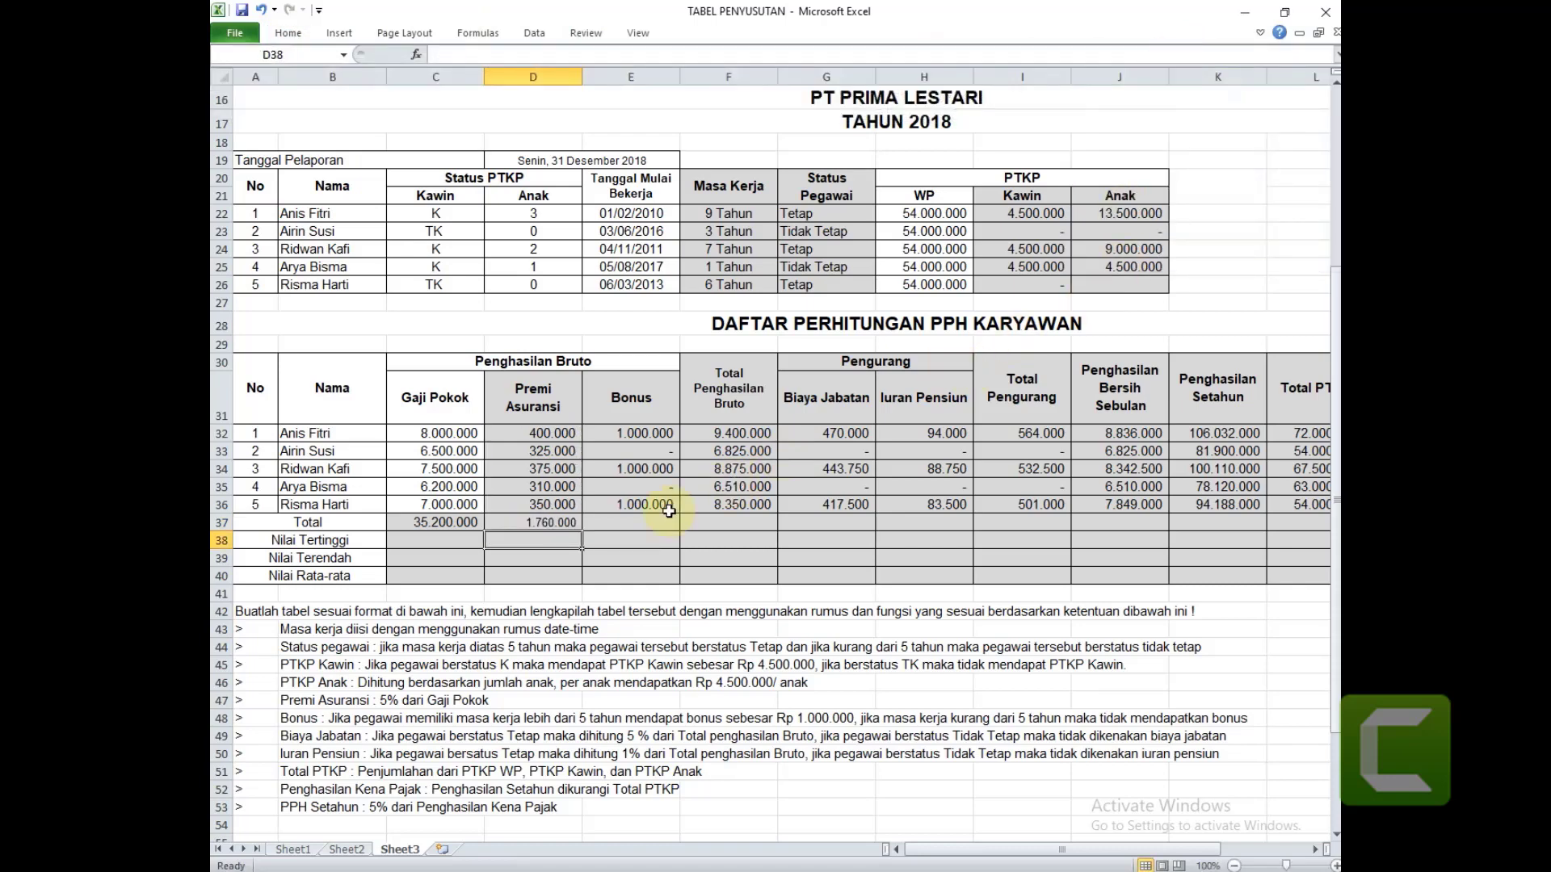
Total the Bonus column in E37 with AutoSum over E32:E36 and copy the formula across the Total row through N37.
{"action": "left_click", "coordinate": [649, 524]}
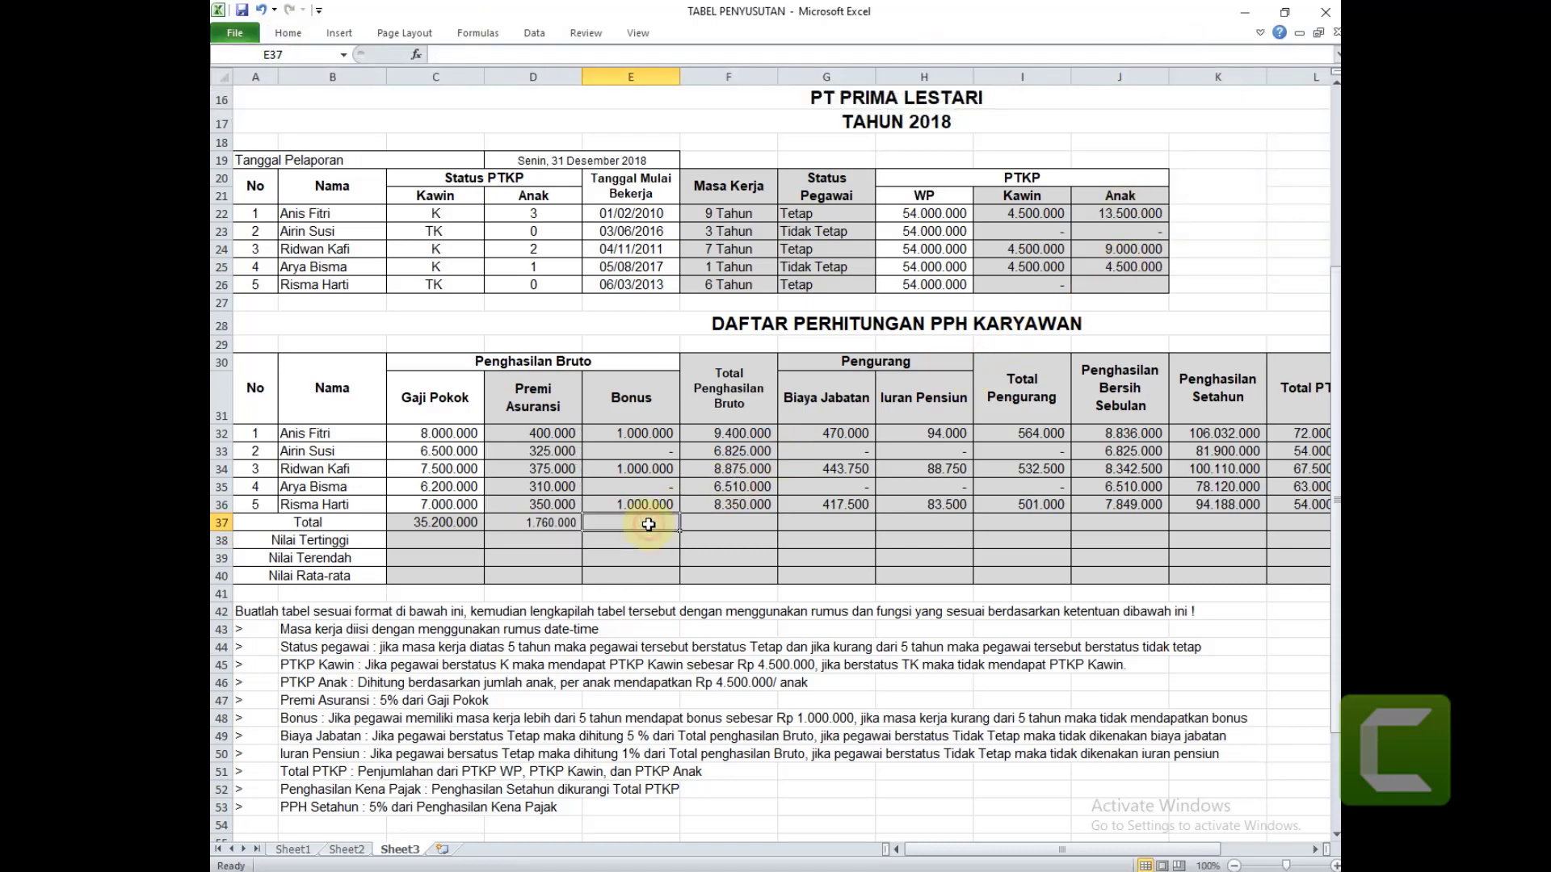
{"action": "left_click", "coordinate": [304, 33]}
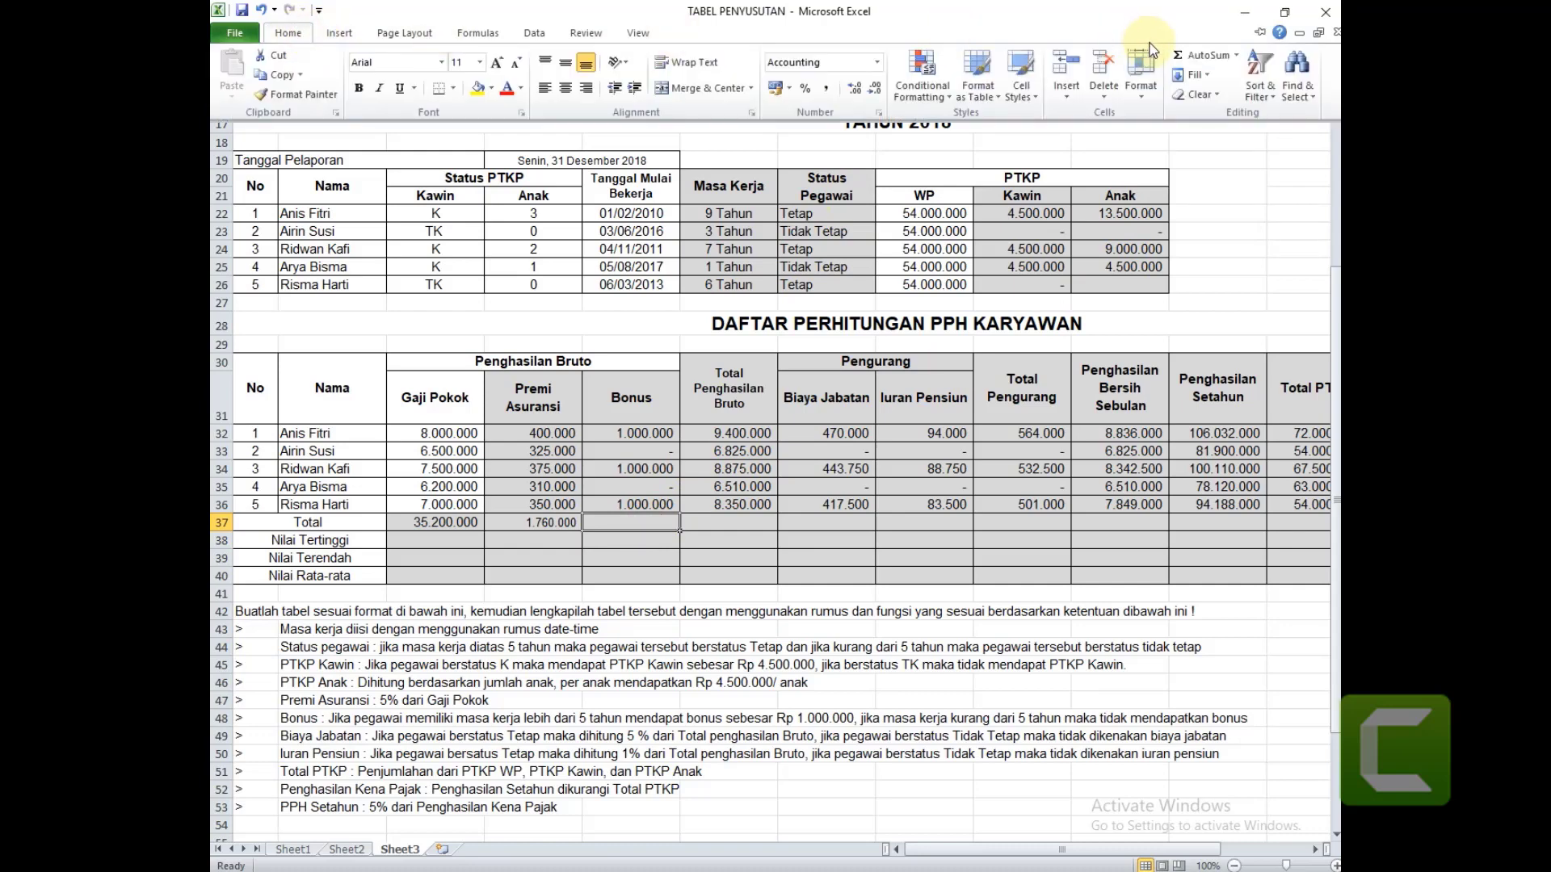
{"action": "left_click", "coordinate": [1183, 58]}
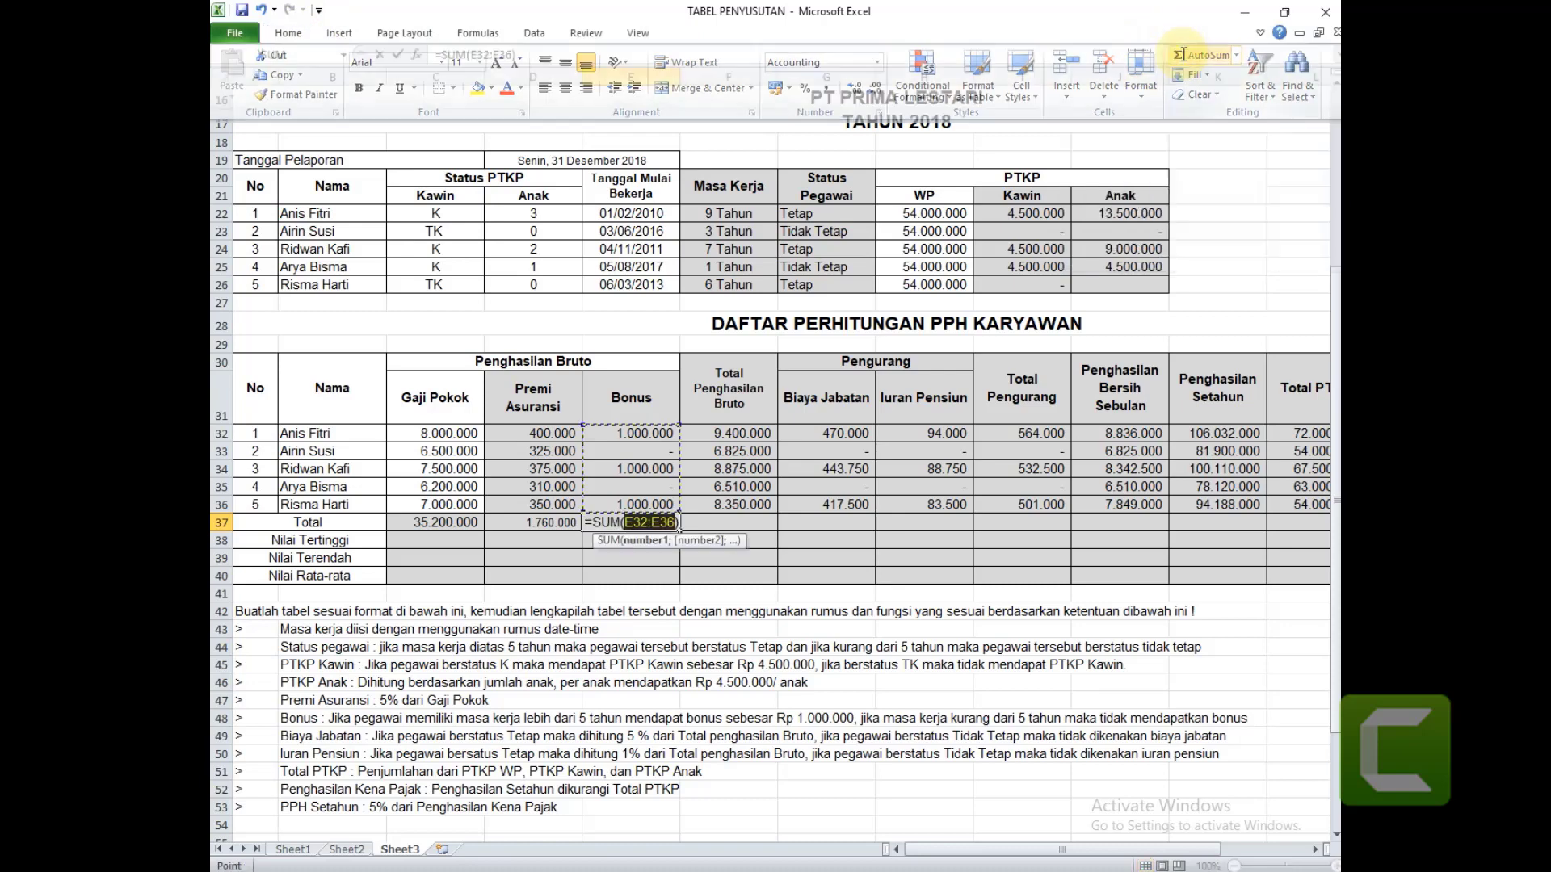
{"action": "key", "text": "Return"}
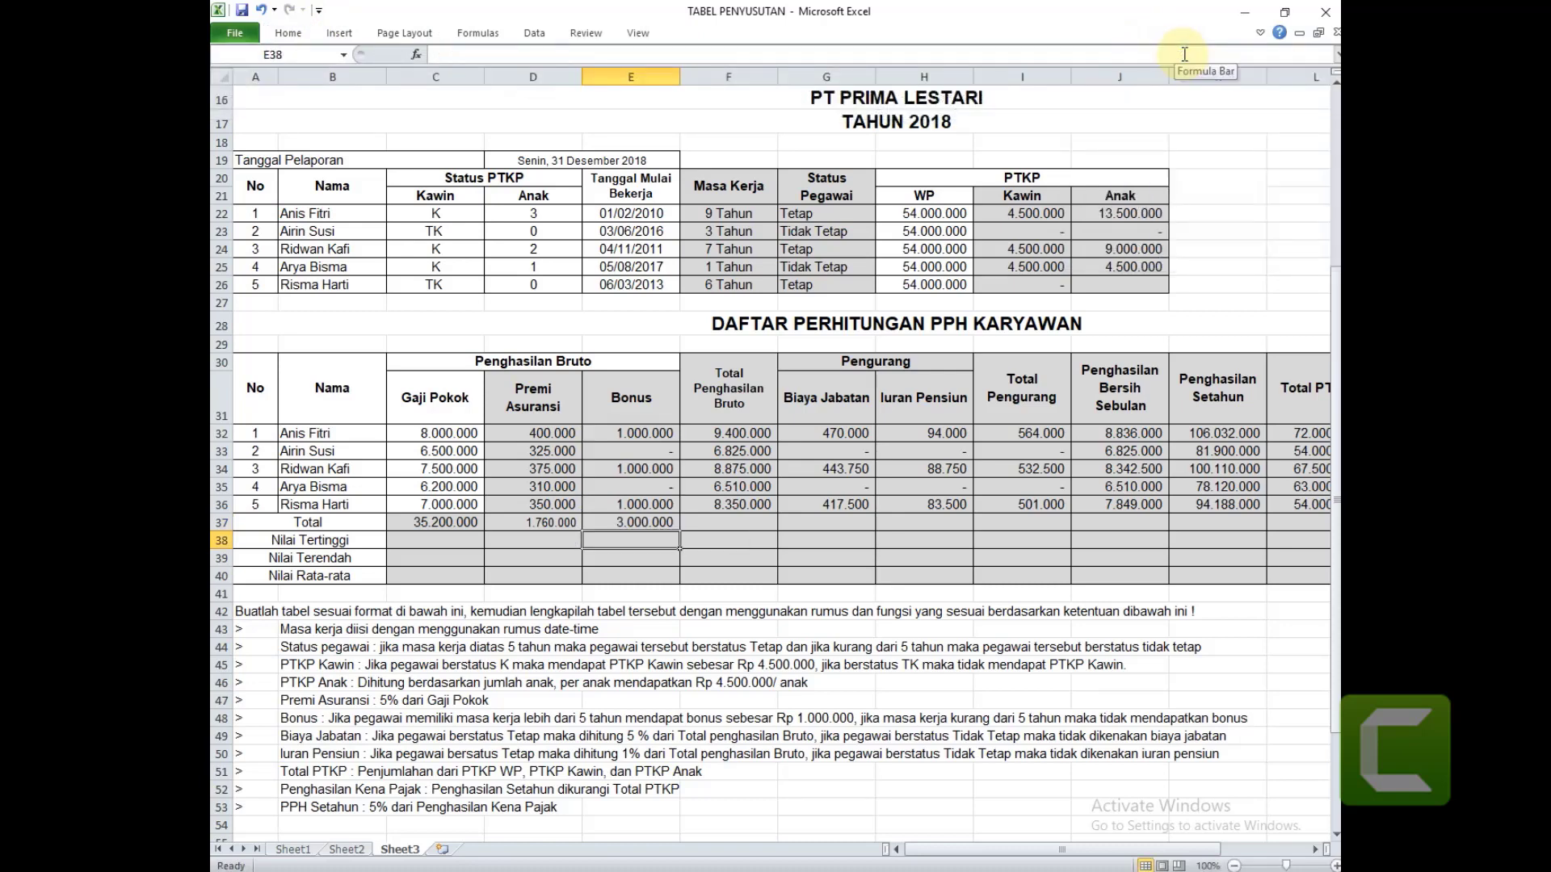
{"action": "key", "text": "Up"}
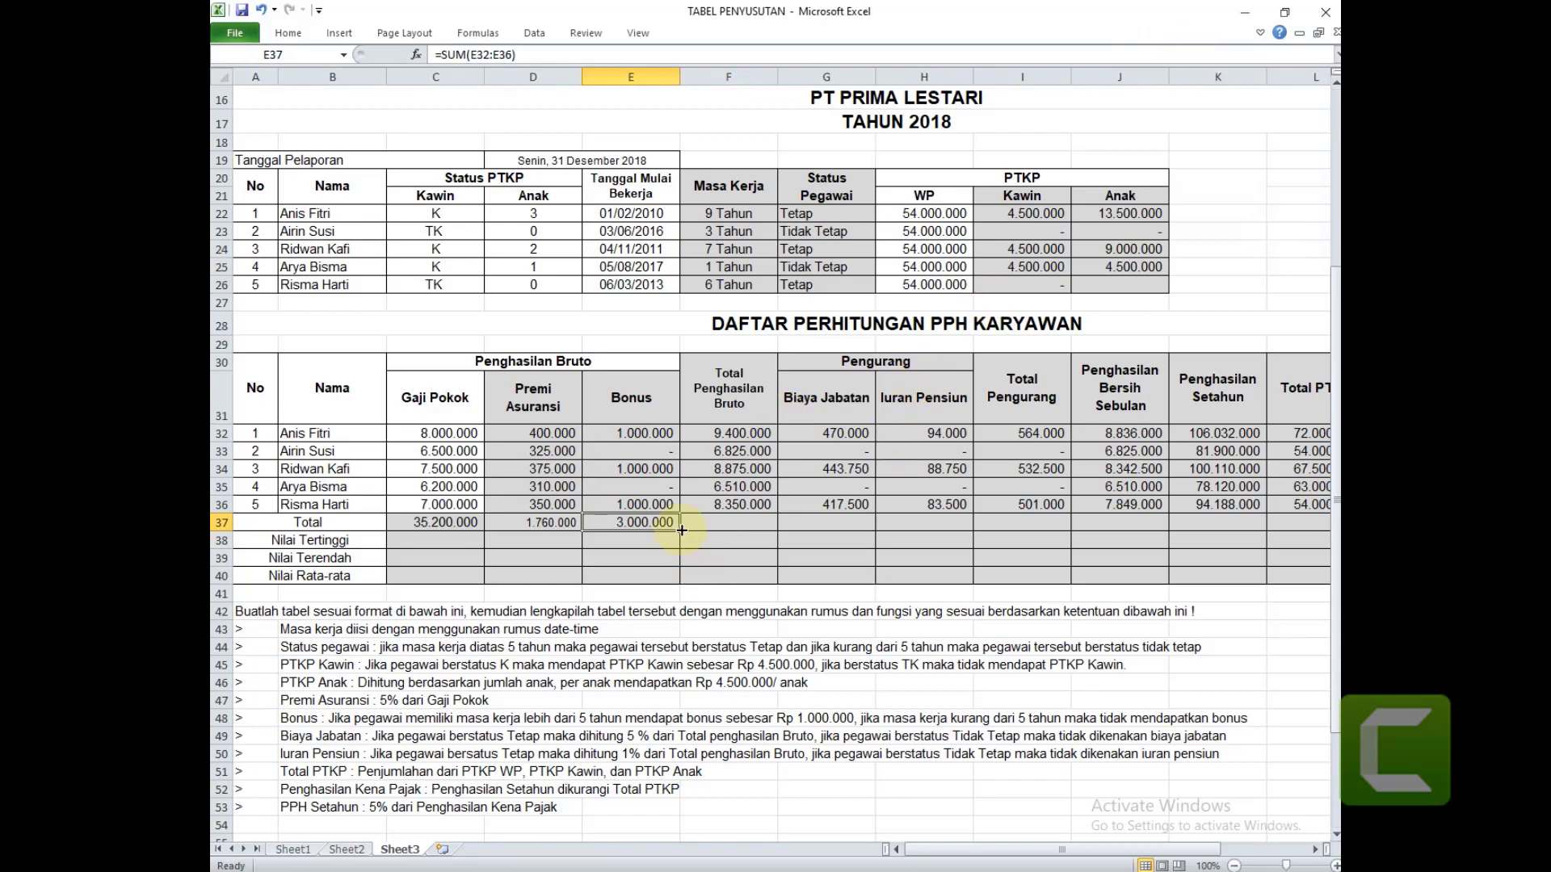
{"action": "left_click_drag", "start_coordinate": [679, 532], "coordinate": [1293, 525]}
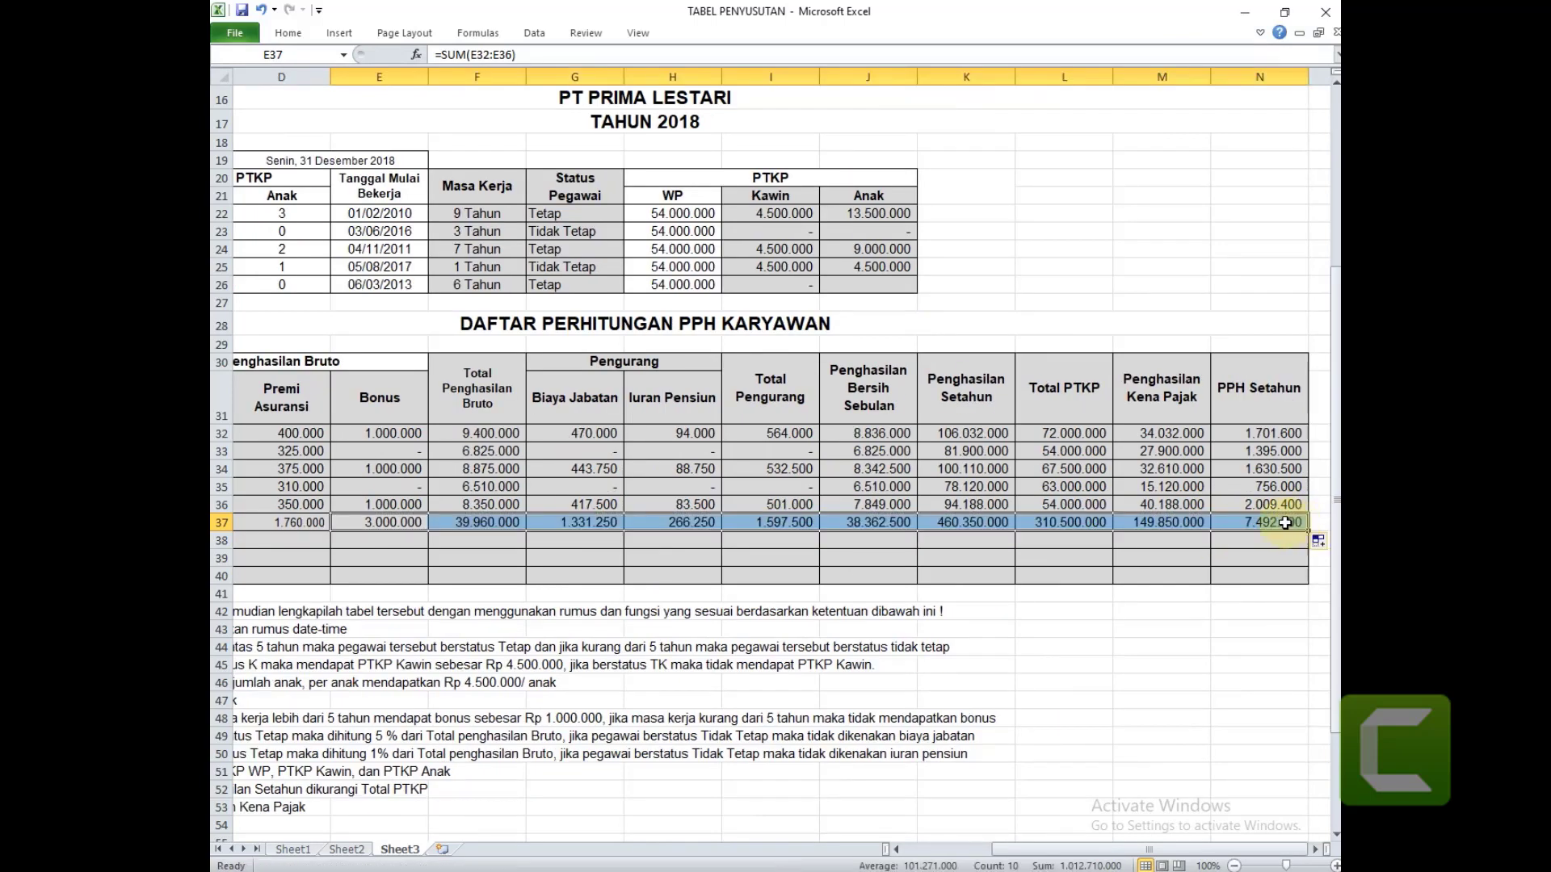
Enter =MAX(C32:C36) in C38 for the Nilai Tertinggi of the Gaji Pokok column.
{"action": "left_click", "coordinate": [1149, 540]}
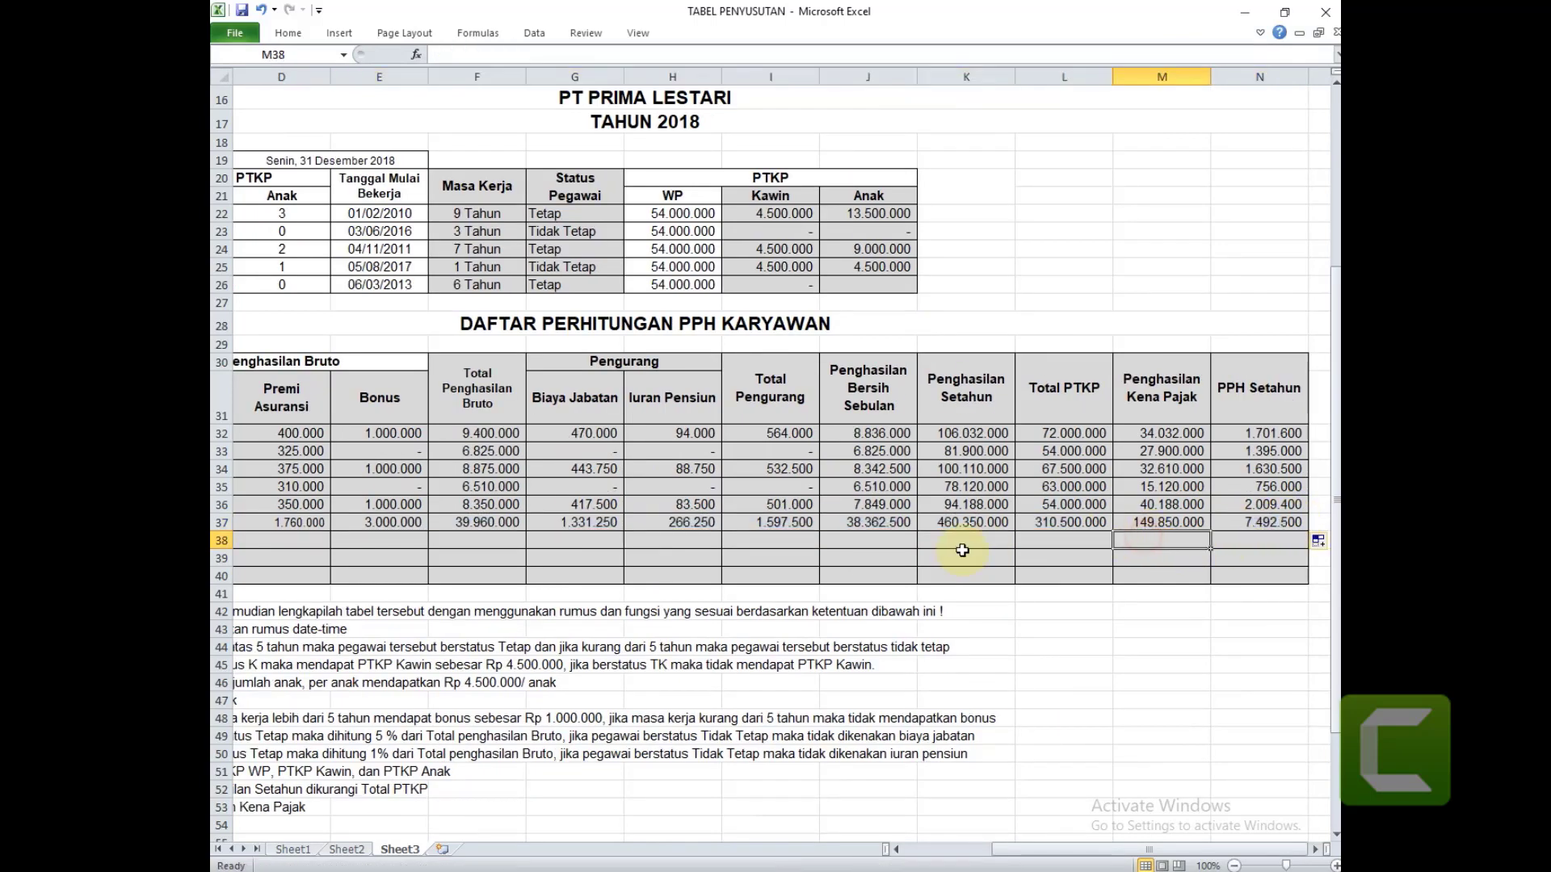
{"action": "left_click", "coordinate": [889, 547]}
{"action": "key", "text": "Left"}
{"action": "key", "text": "Left"}
{"action": "key", "text": "Left"}
{"action": "key", "text": "Left"}
{"action": "key", "text": "Left"}
{"action": "key", "text": "Left"}
{"action": "key", "text": "Left"}
{"action": "key", "text": "Left"}
{"action": "key", "text": "Left"}
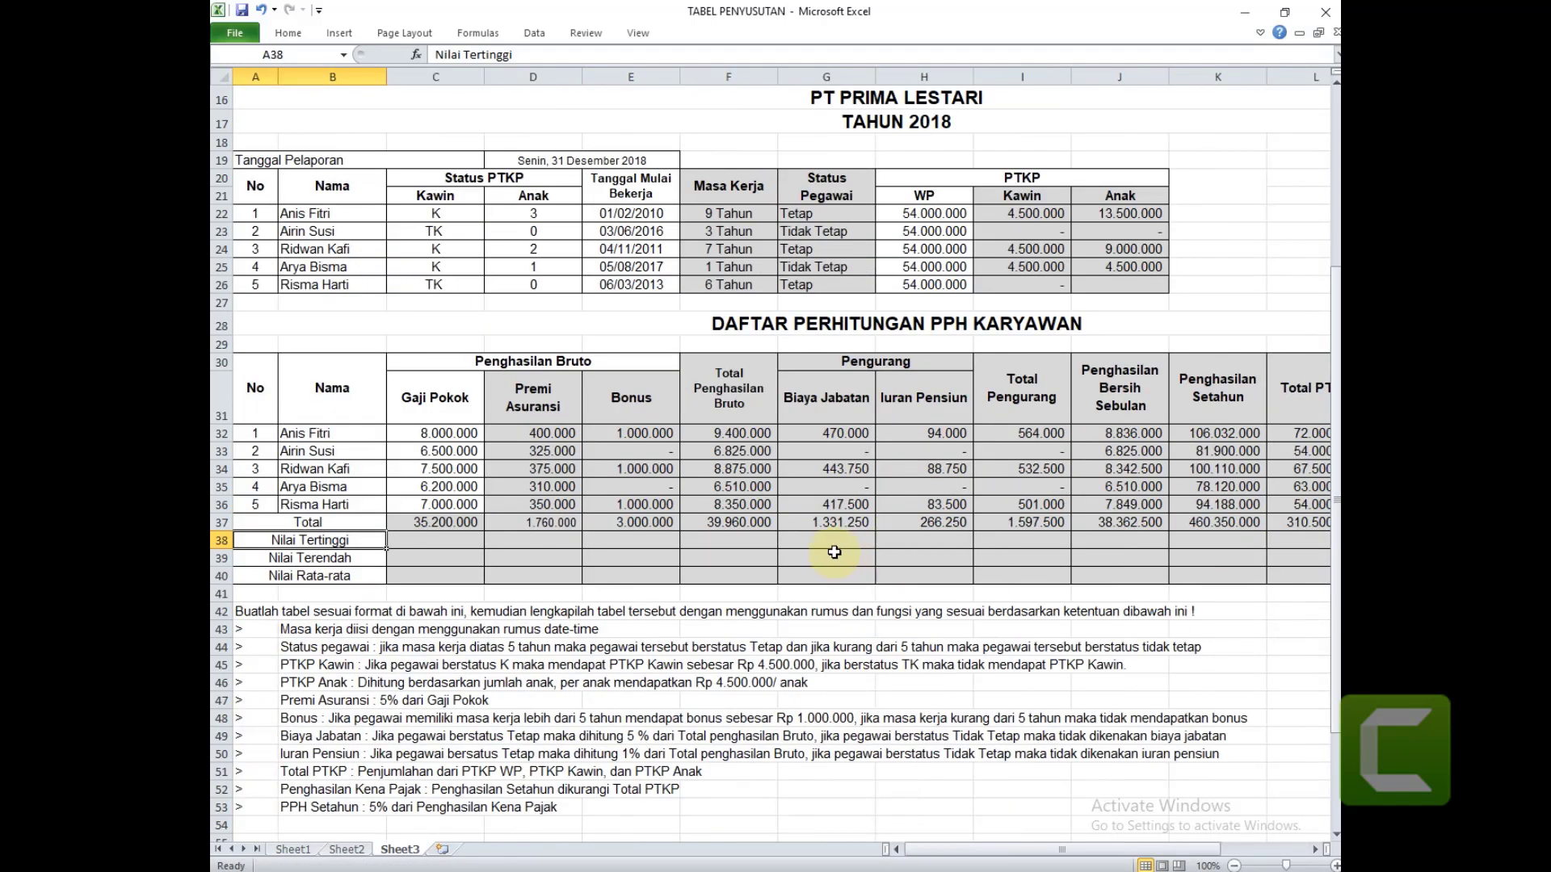
{"action": "left_click", "coordinate": [444, 543]}
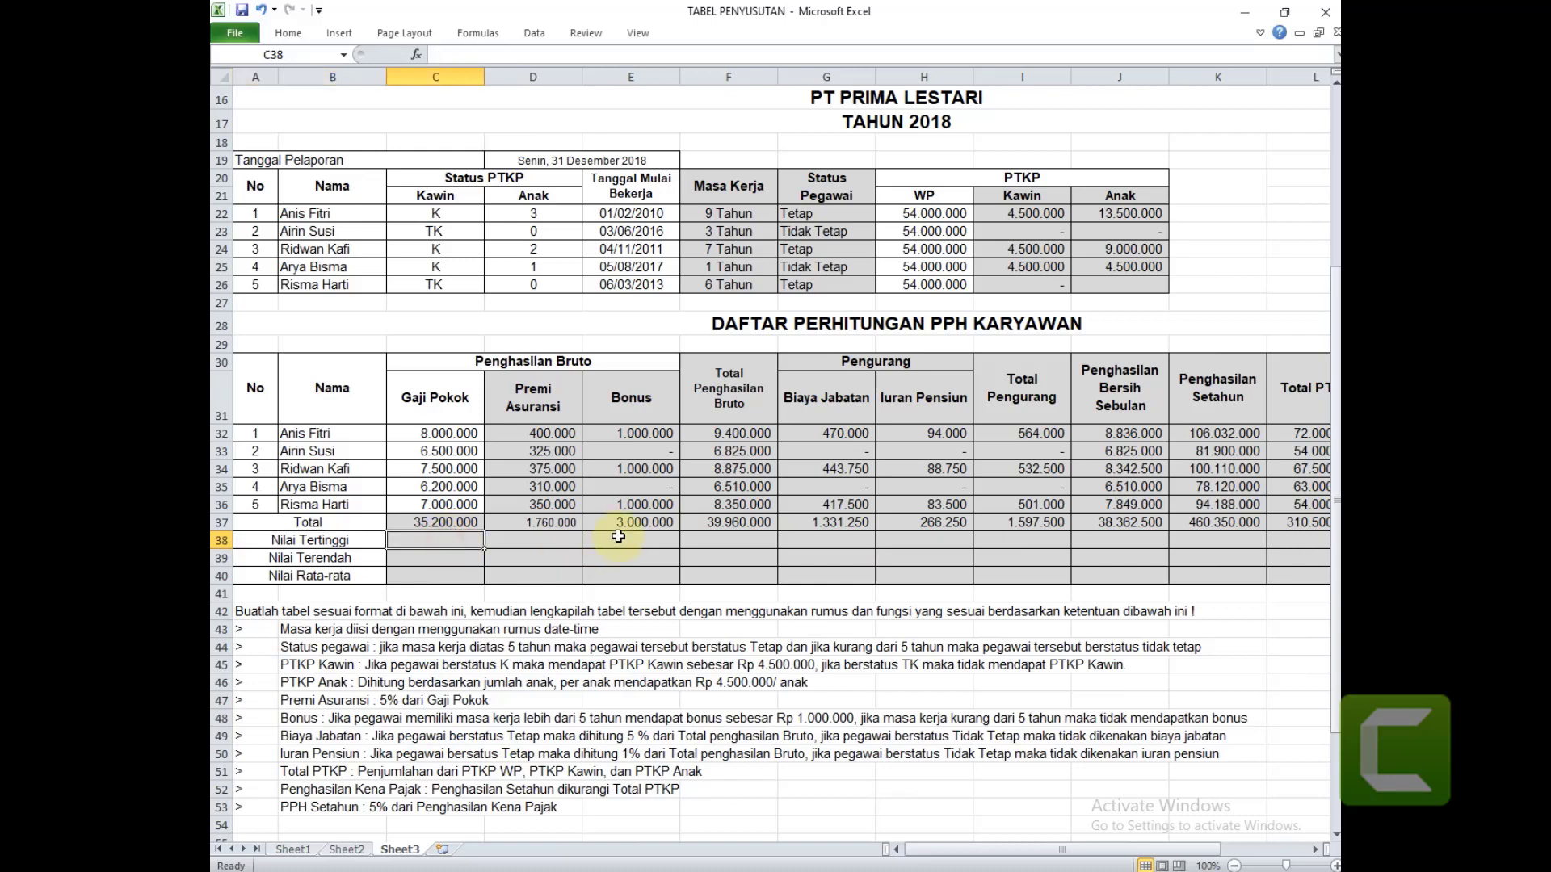
{"action": "type", "text": "="}
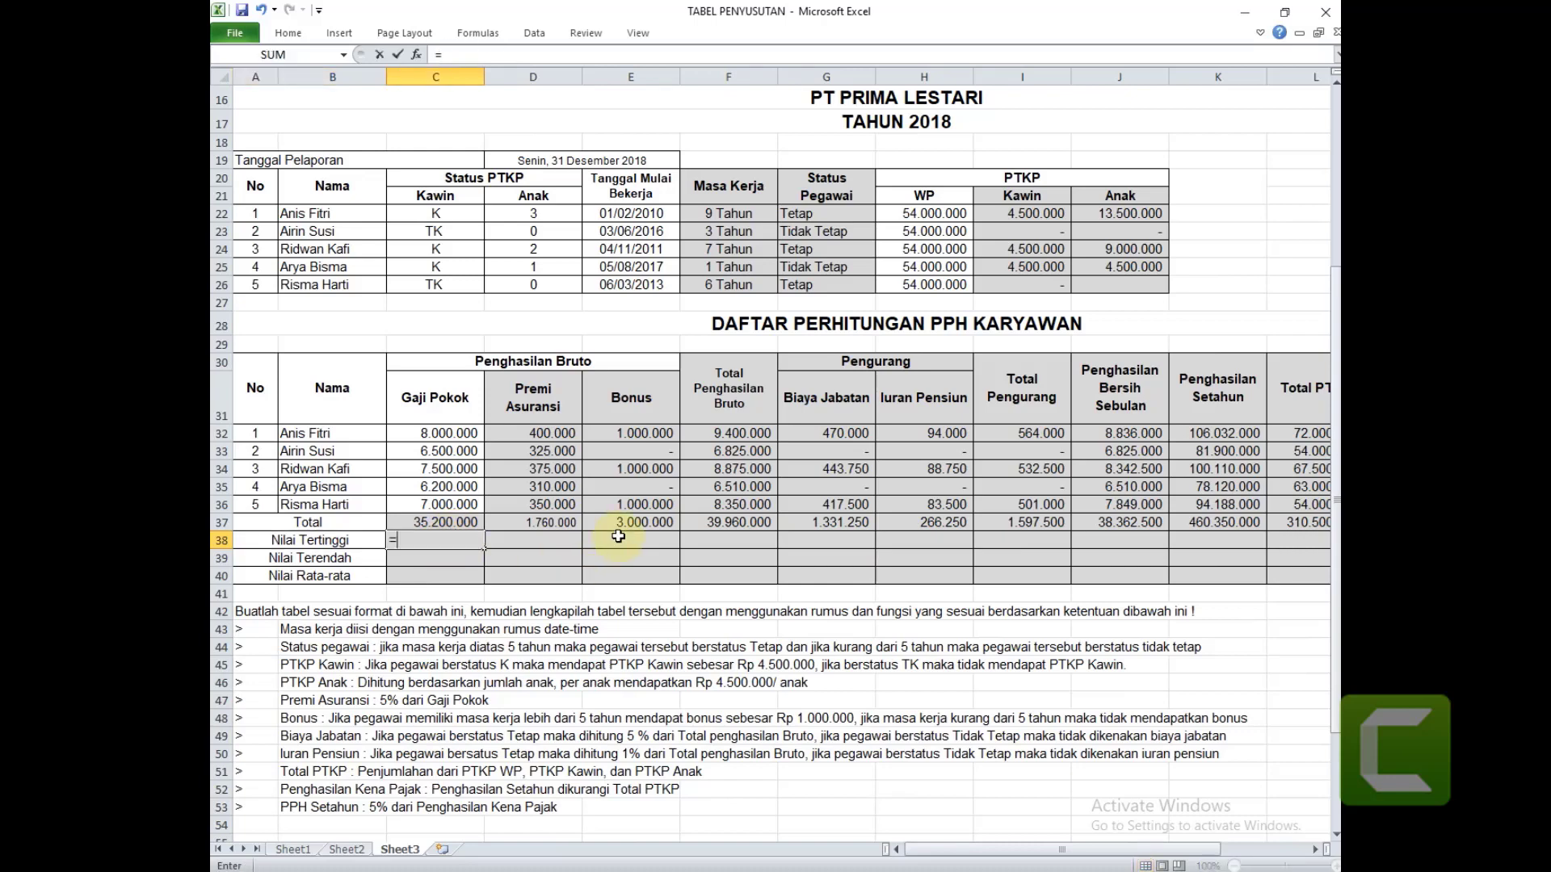
{"action": "type", "text": "max"}
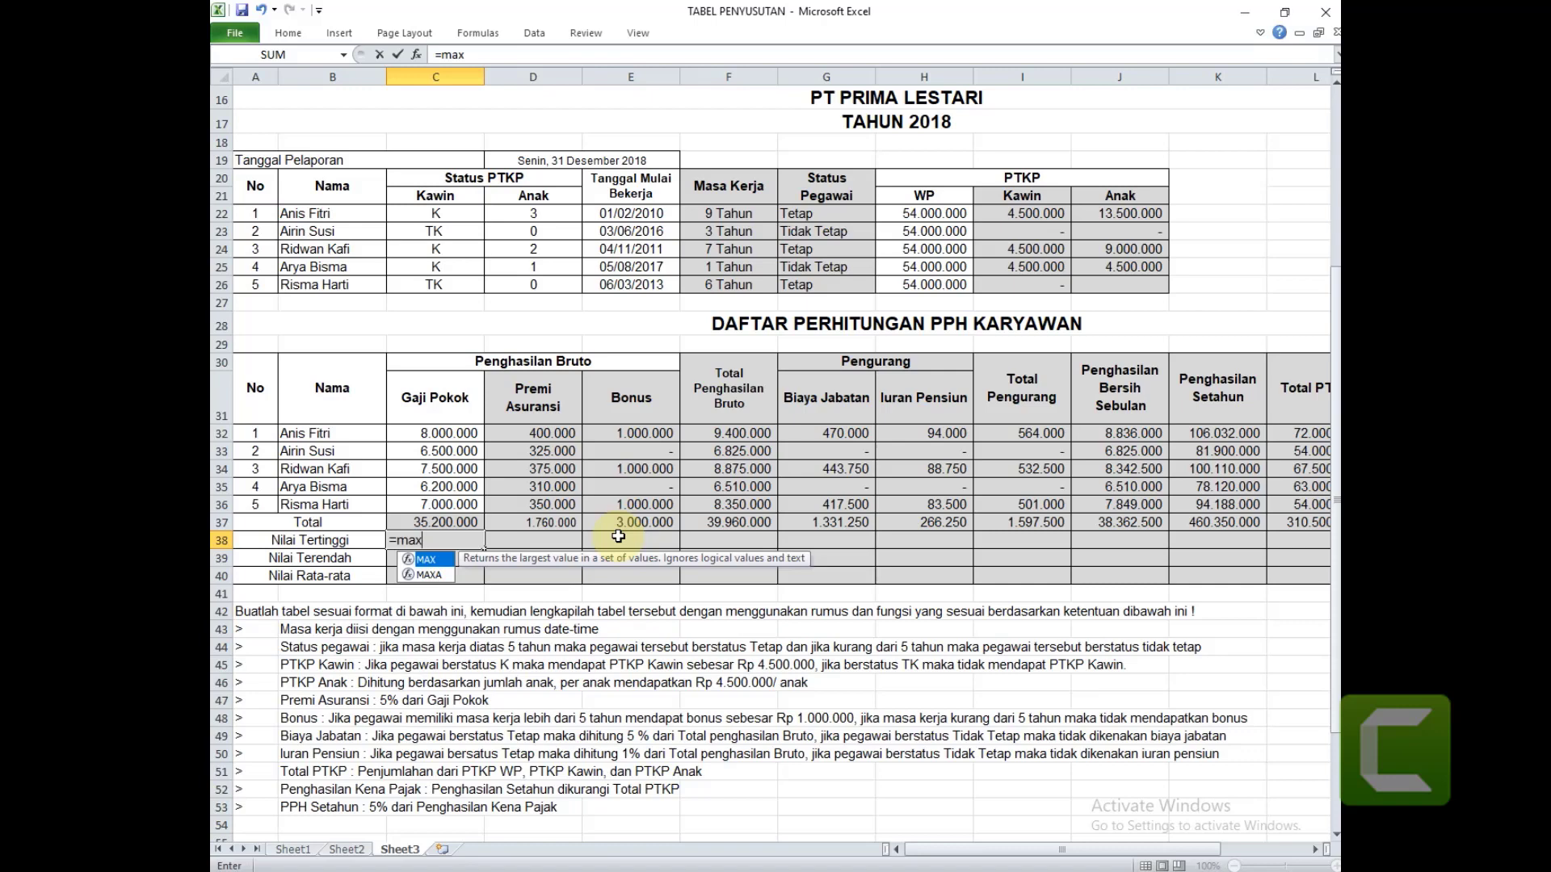
{"action": "type", "text": "("}
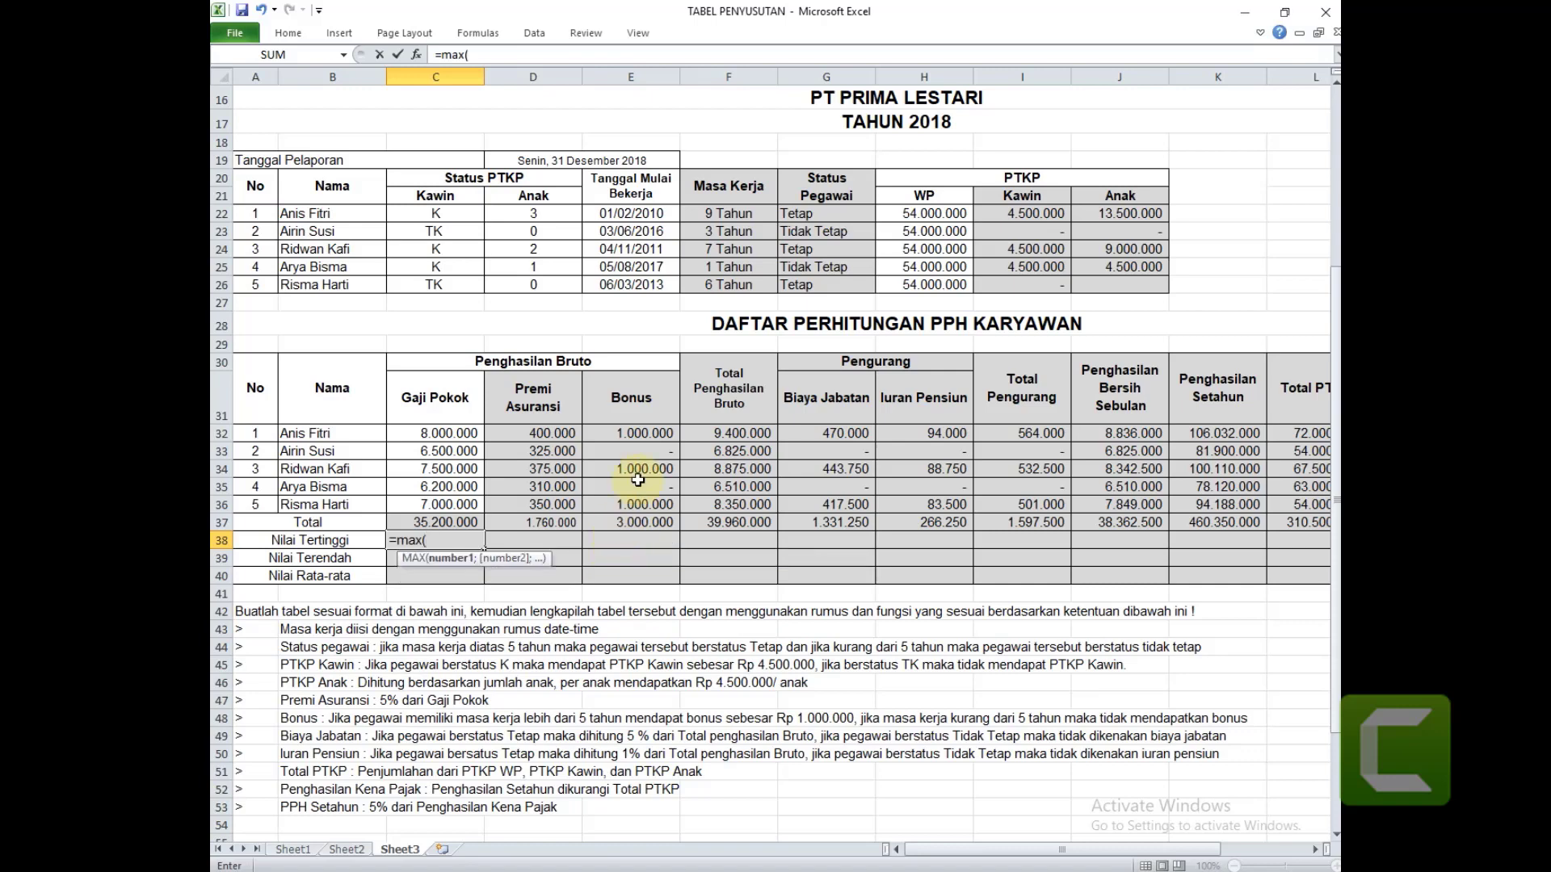
{"action": "left_click", "coordinate": [459, 434]}
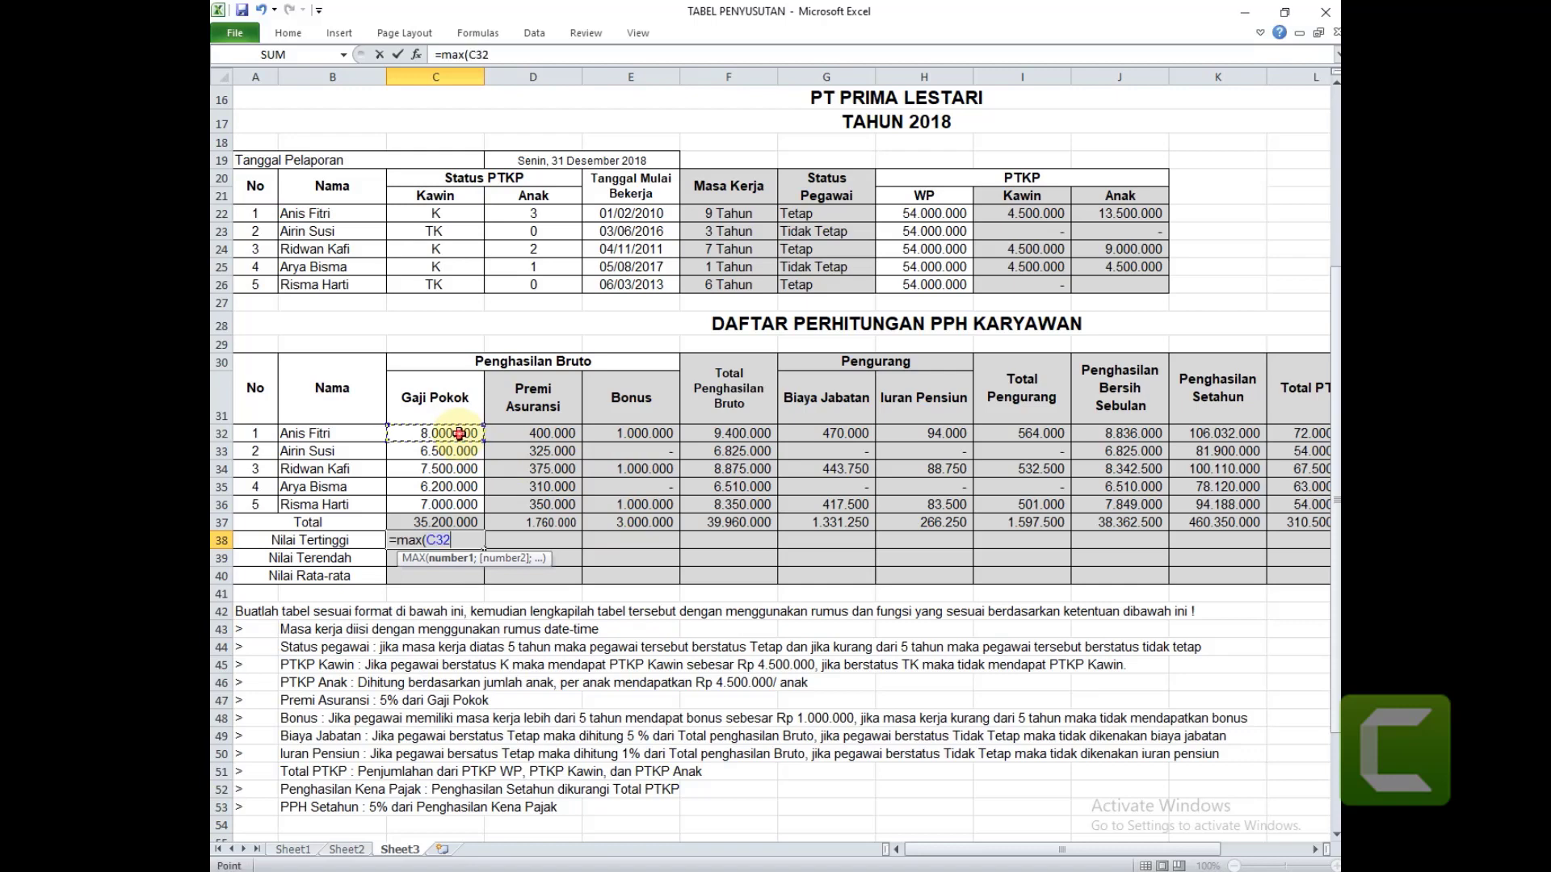
{"action": "left_click_drag", "start_coordinate": [459, 434], "coordinate": [464, 498]}
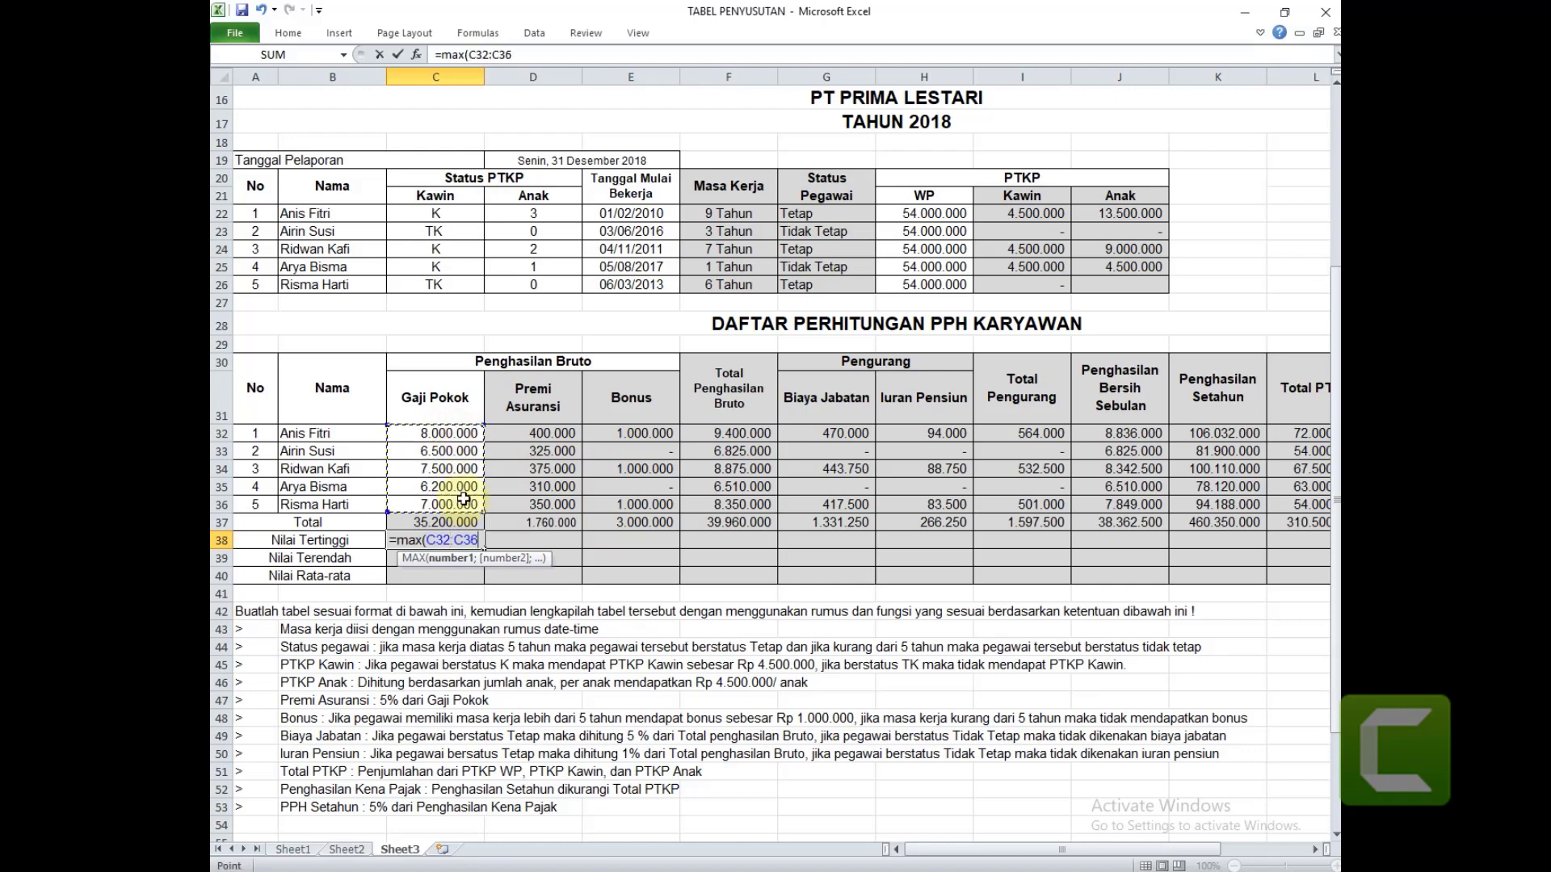
{"action": "key", "text": "Return"}
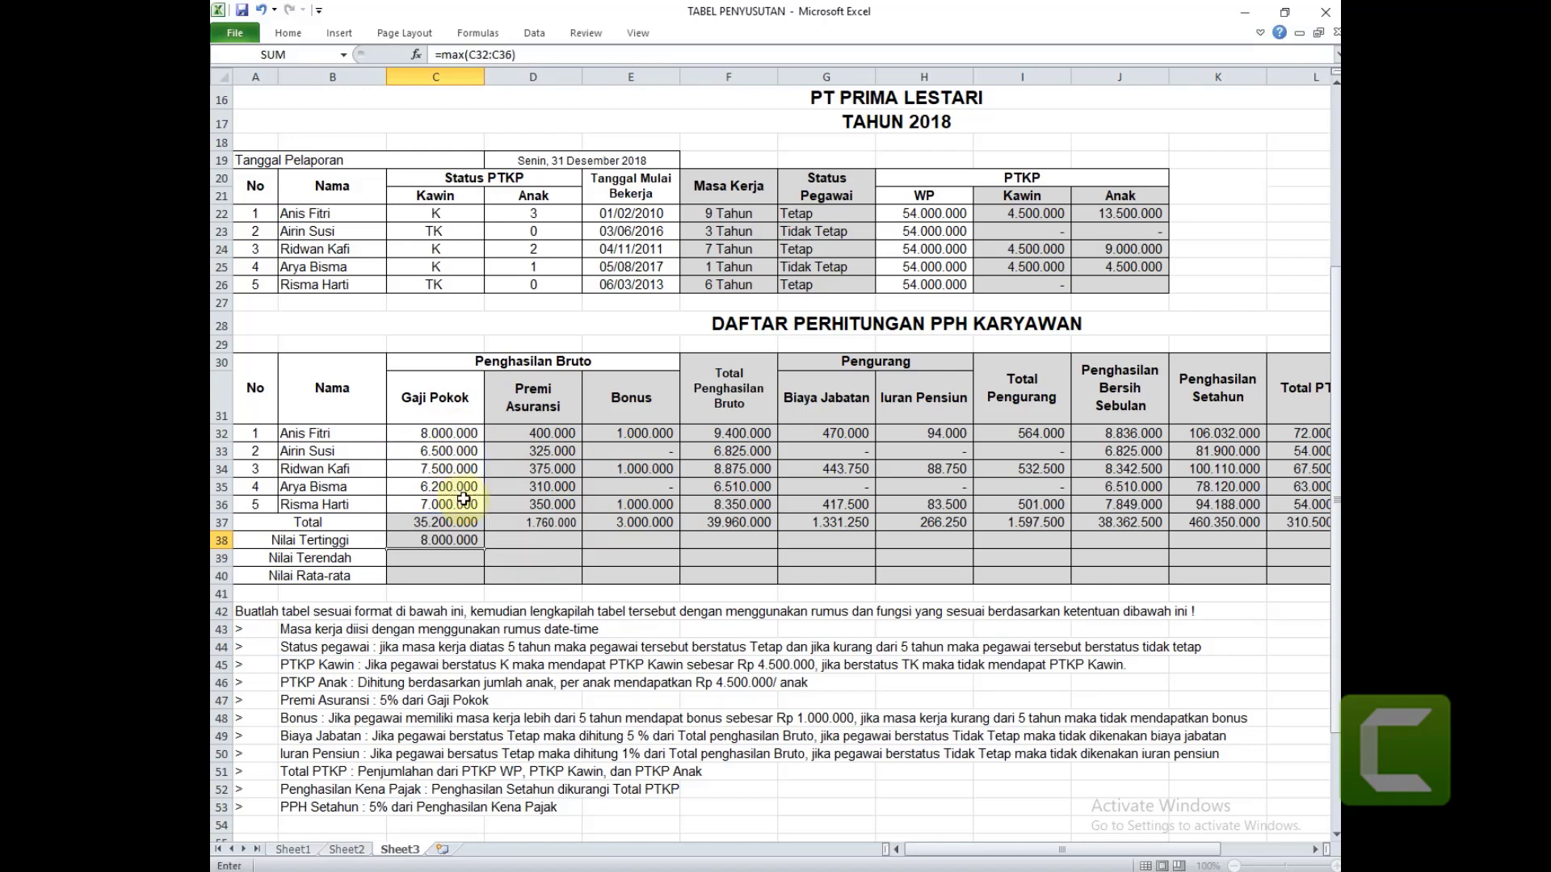
Copy the MAX formula from C38 across the Nilai Tertinggi row through N38.
{"action": "left_click", "coordinate": [454, 540]}
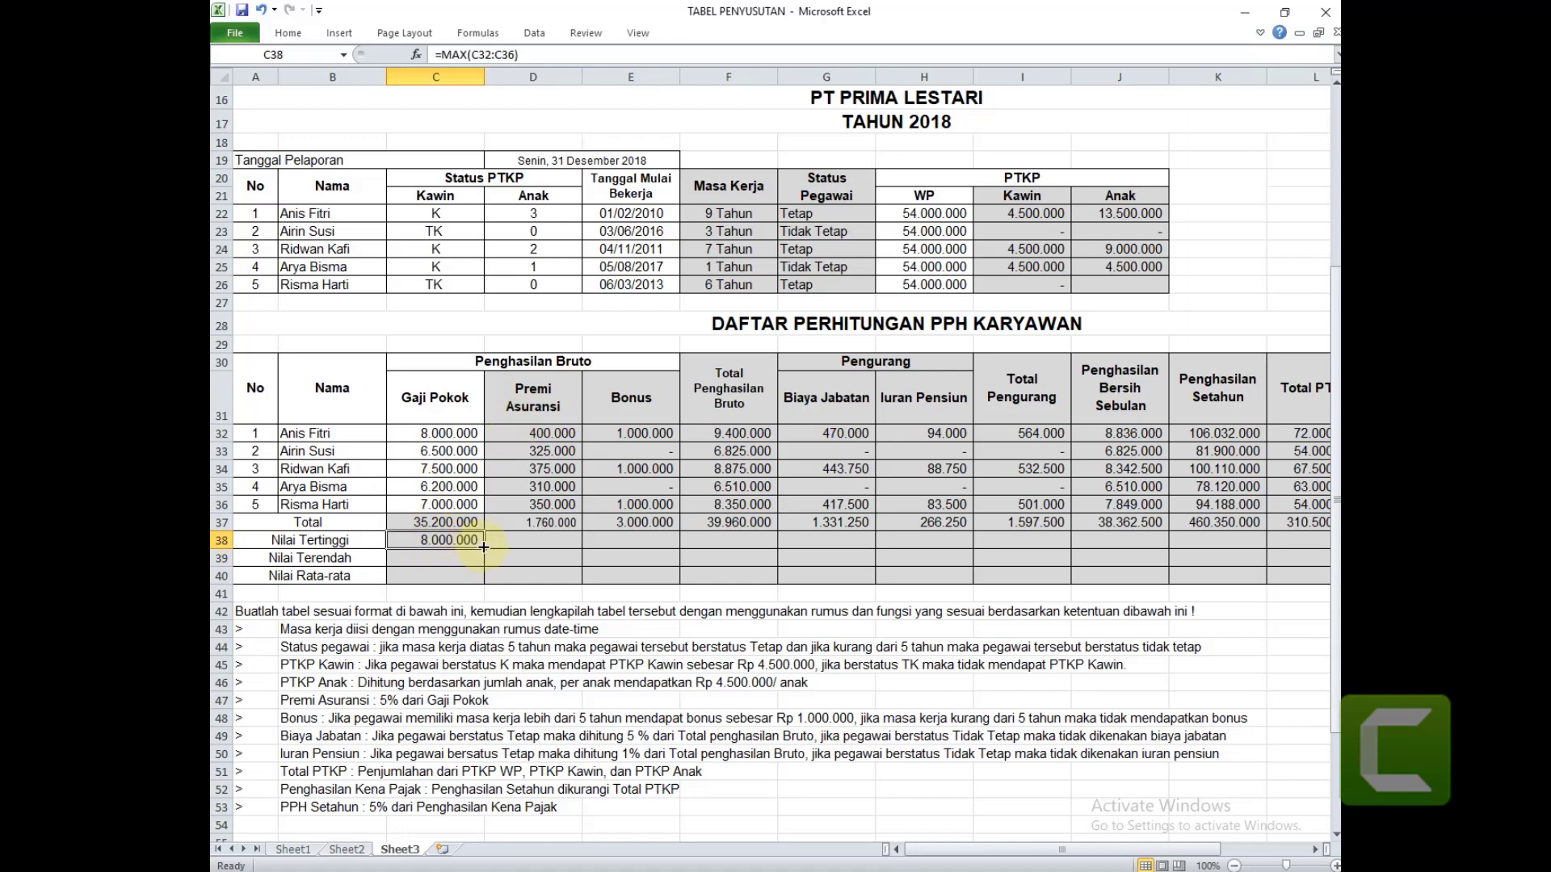
{"action": "left_click_drag", "start_coordinate": [484, 549], "coordinate": [1286, 542]}
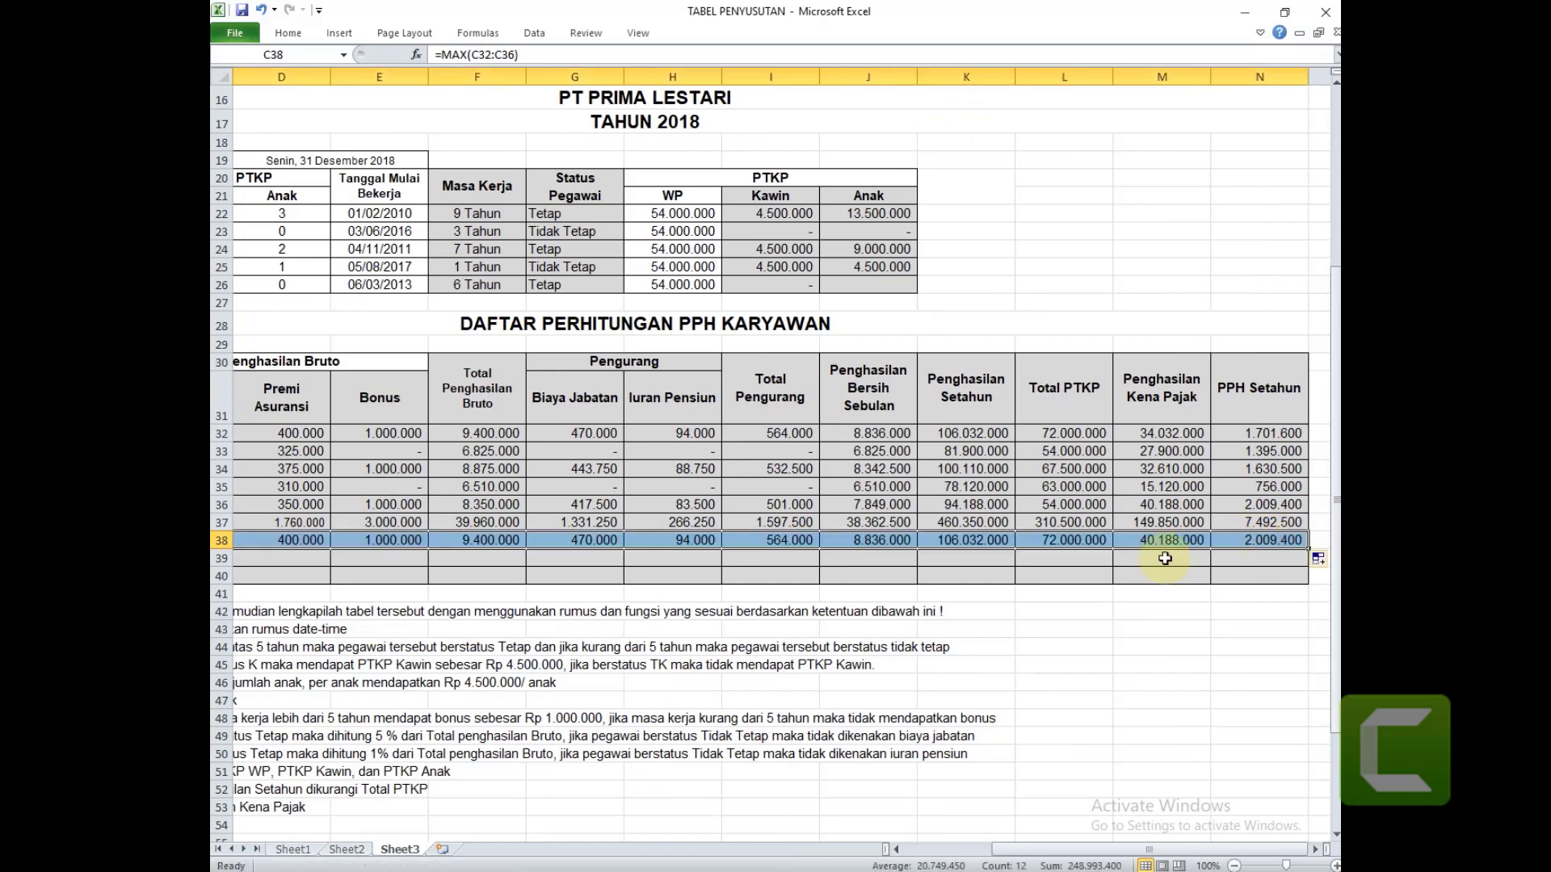
{"action": "left_click", "coordinate": [772, 573]}
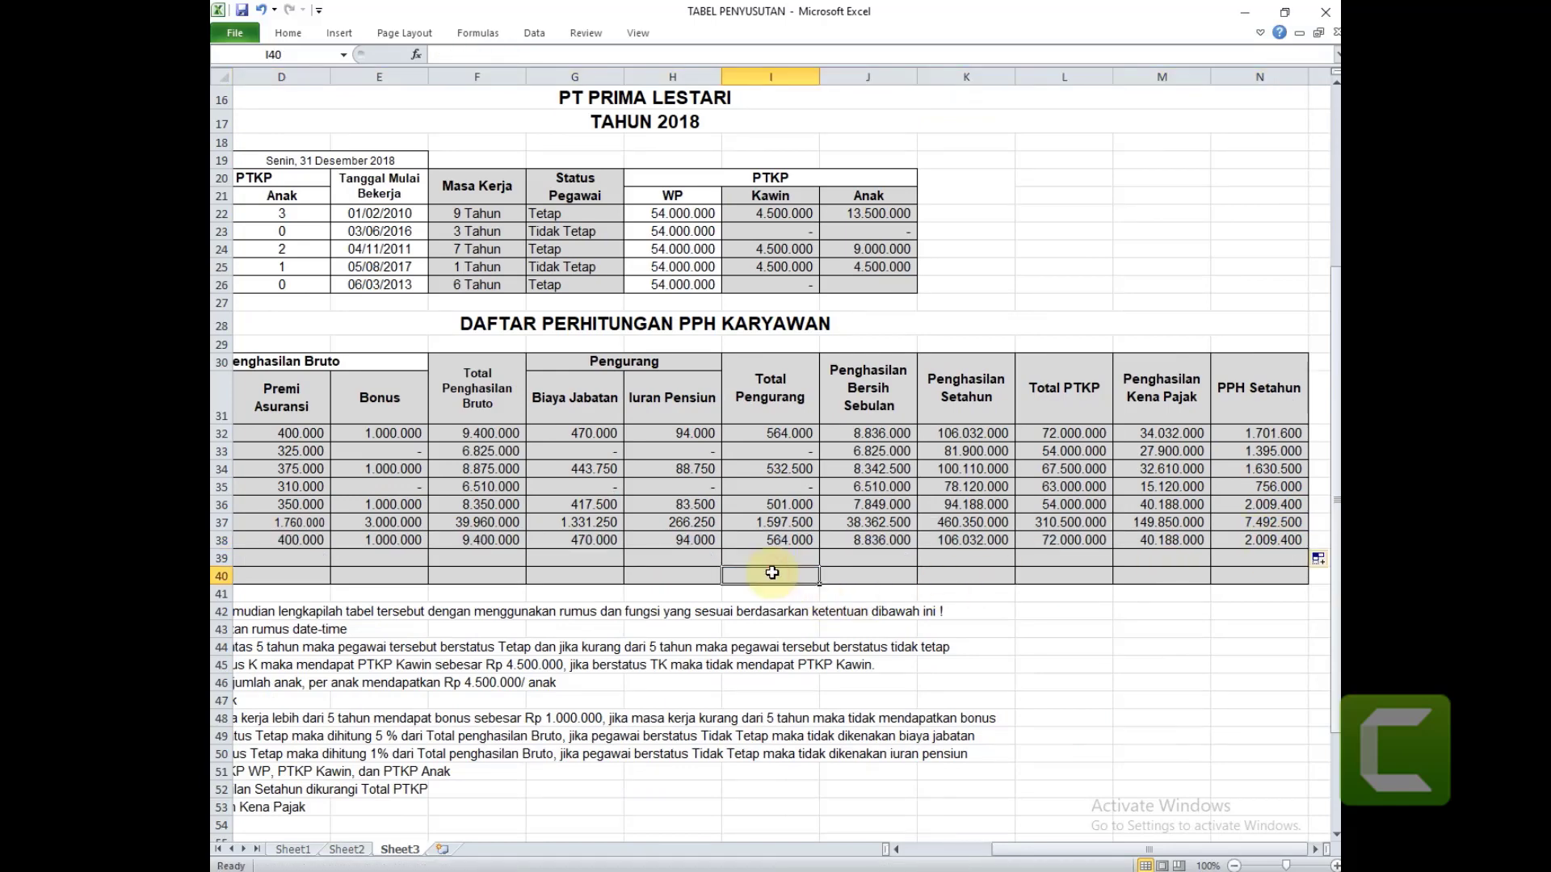
Enter =MIN(C32:C36) in C39 for the lowest Gaji Pokok and copy the formula across the Nilai Terendah row through N39.
{"action": "key", "text": "Left"}
{"action": "key", "text": "Left"}
{"action": "key", "text": "Left"}
{"action": "key", "text": "Left"}
{"action": "key", "text": "Left"}
{"action": "key", "text": "Left"}
{"action": "key", "text": "Left"}
{"action": "key", "text": "Up"}
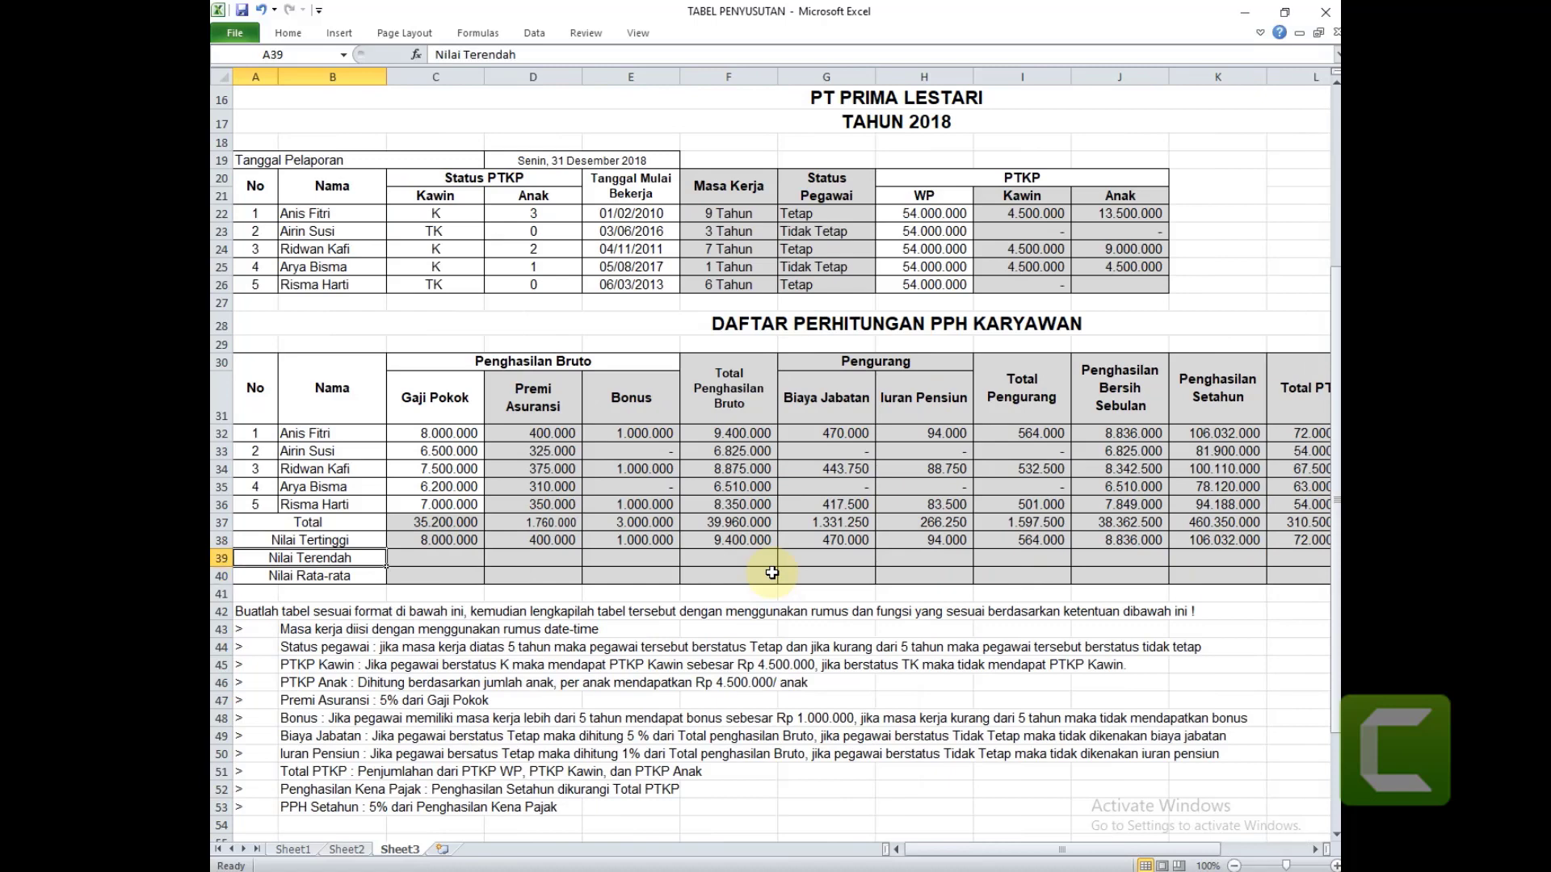
{"action": "key", "text": "Right"}
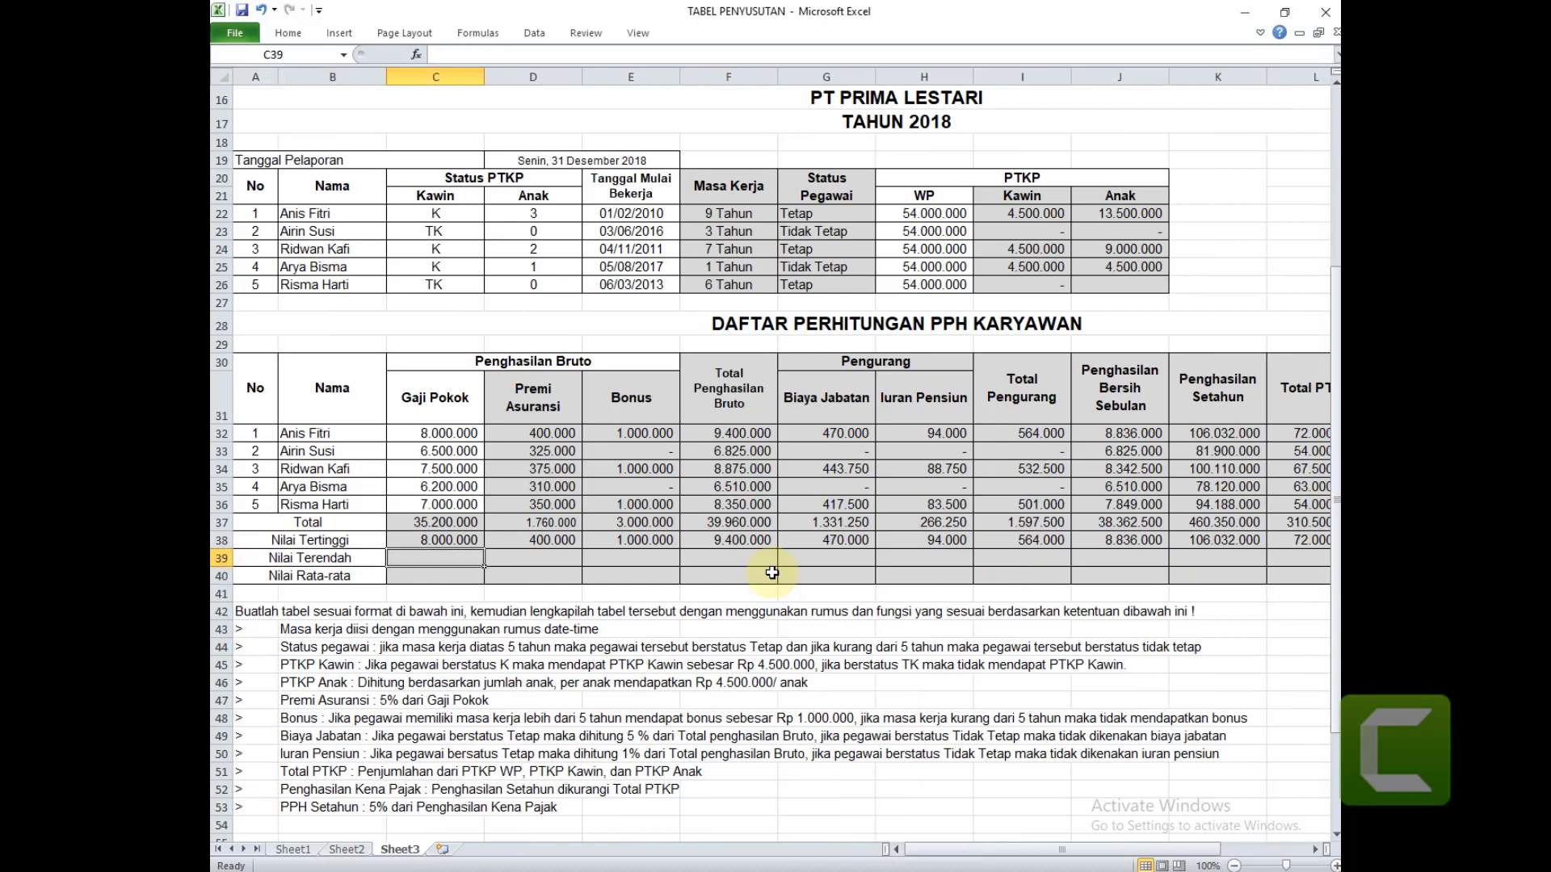
{"action": "type", "text": "=min"}
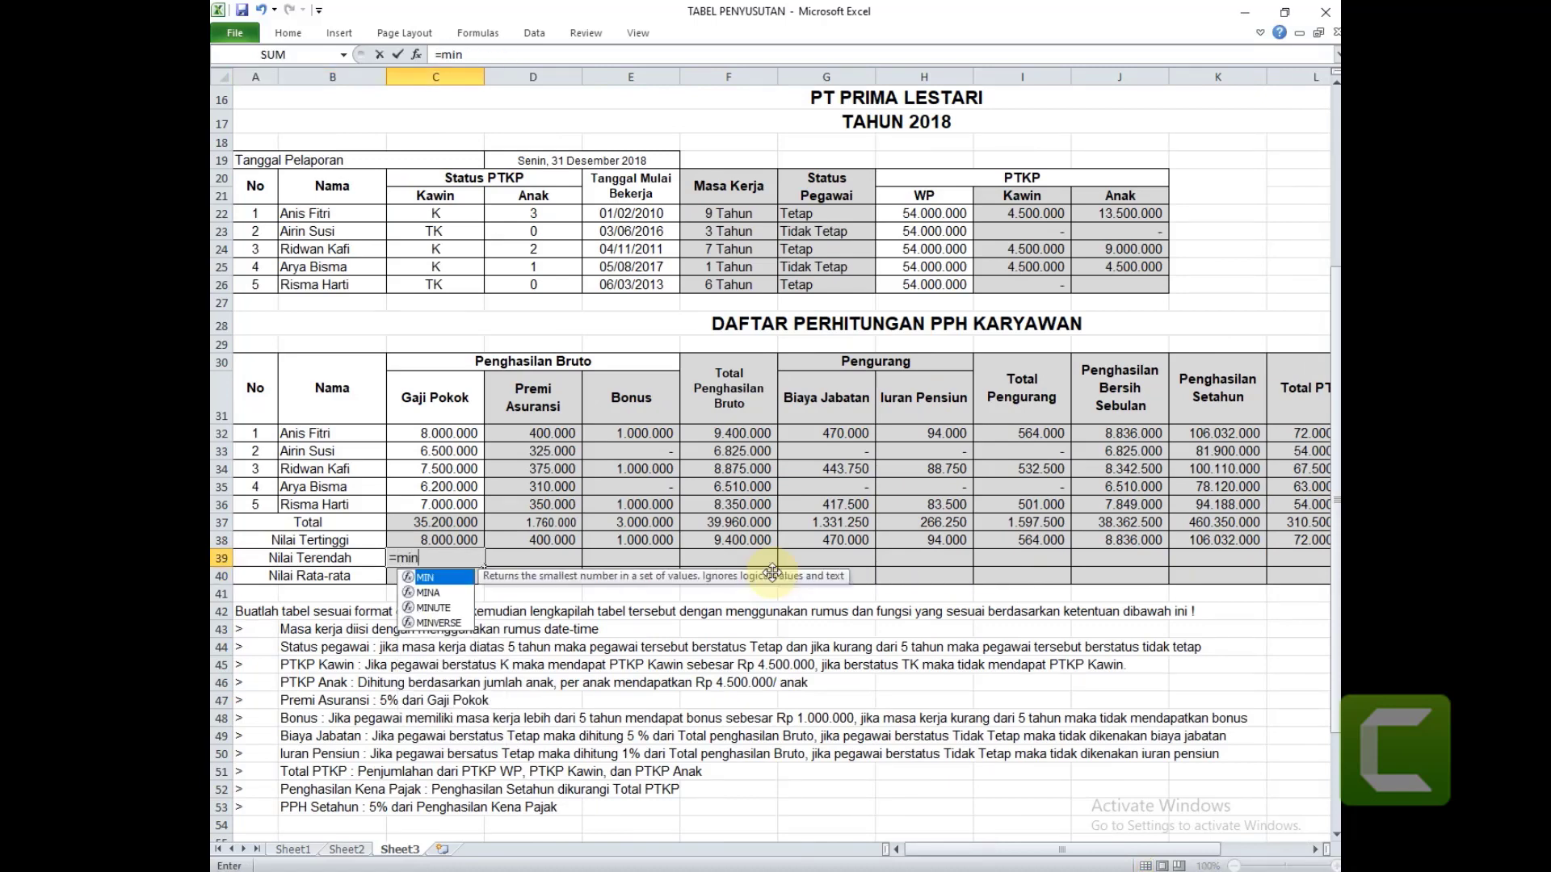
{"action": "type", "text": "("}
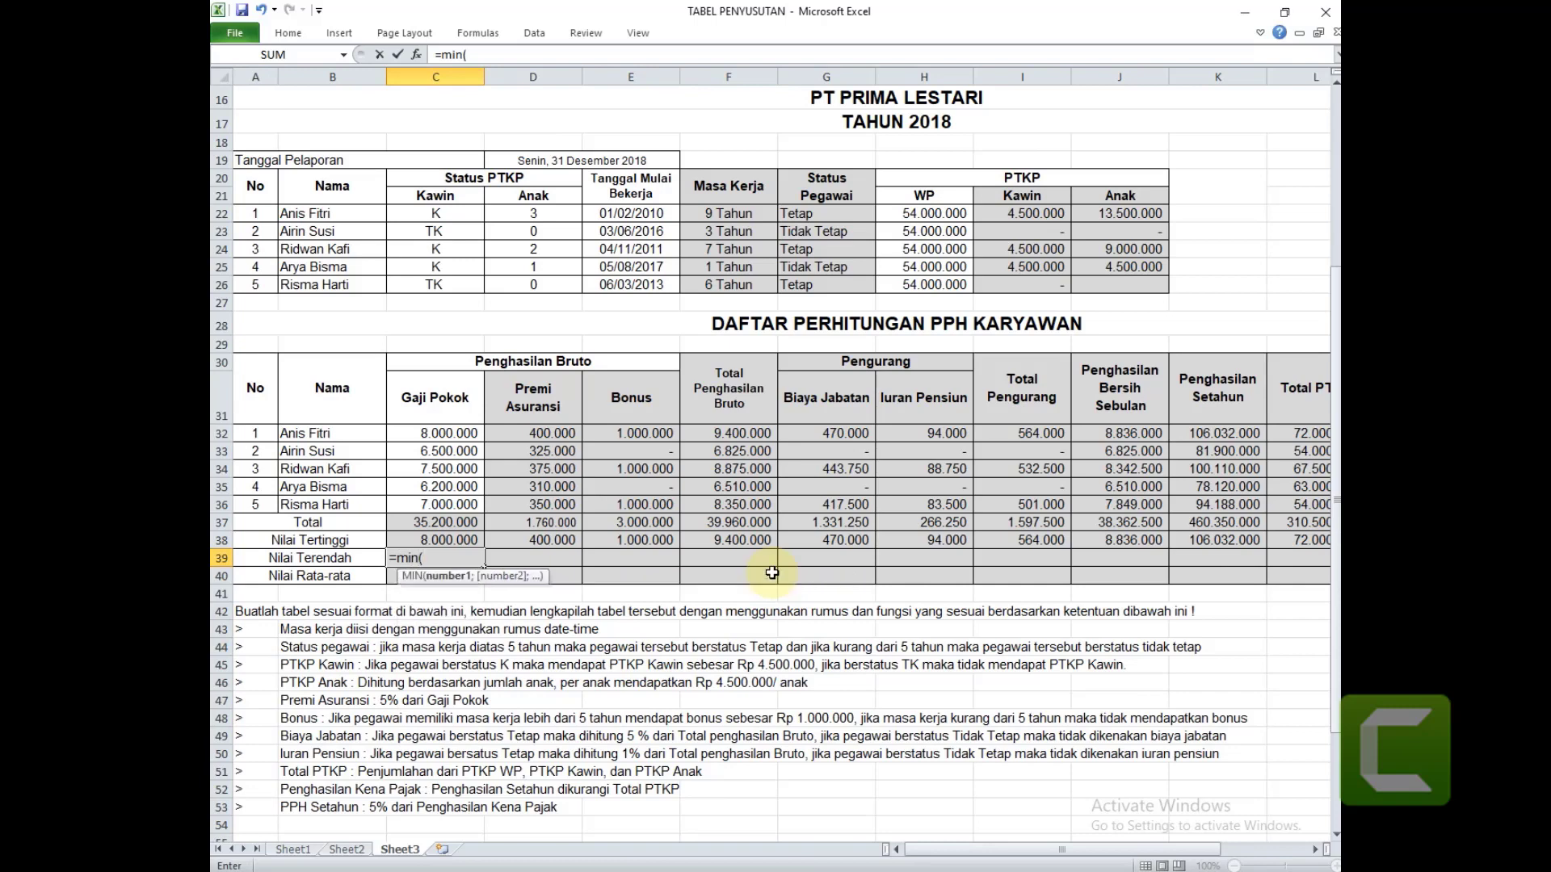
{"action": "left_click_drag", "start_coordinate": [433, 430], "coordinate": [457, 504]}
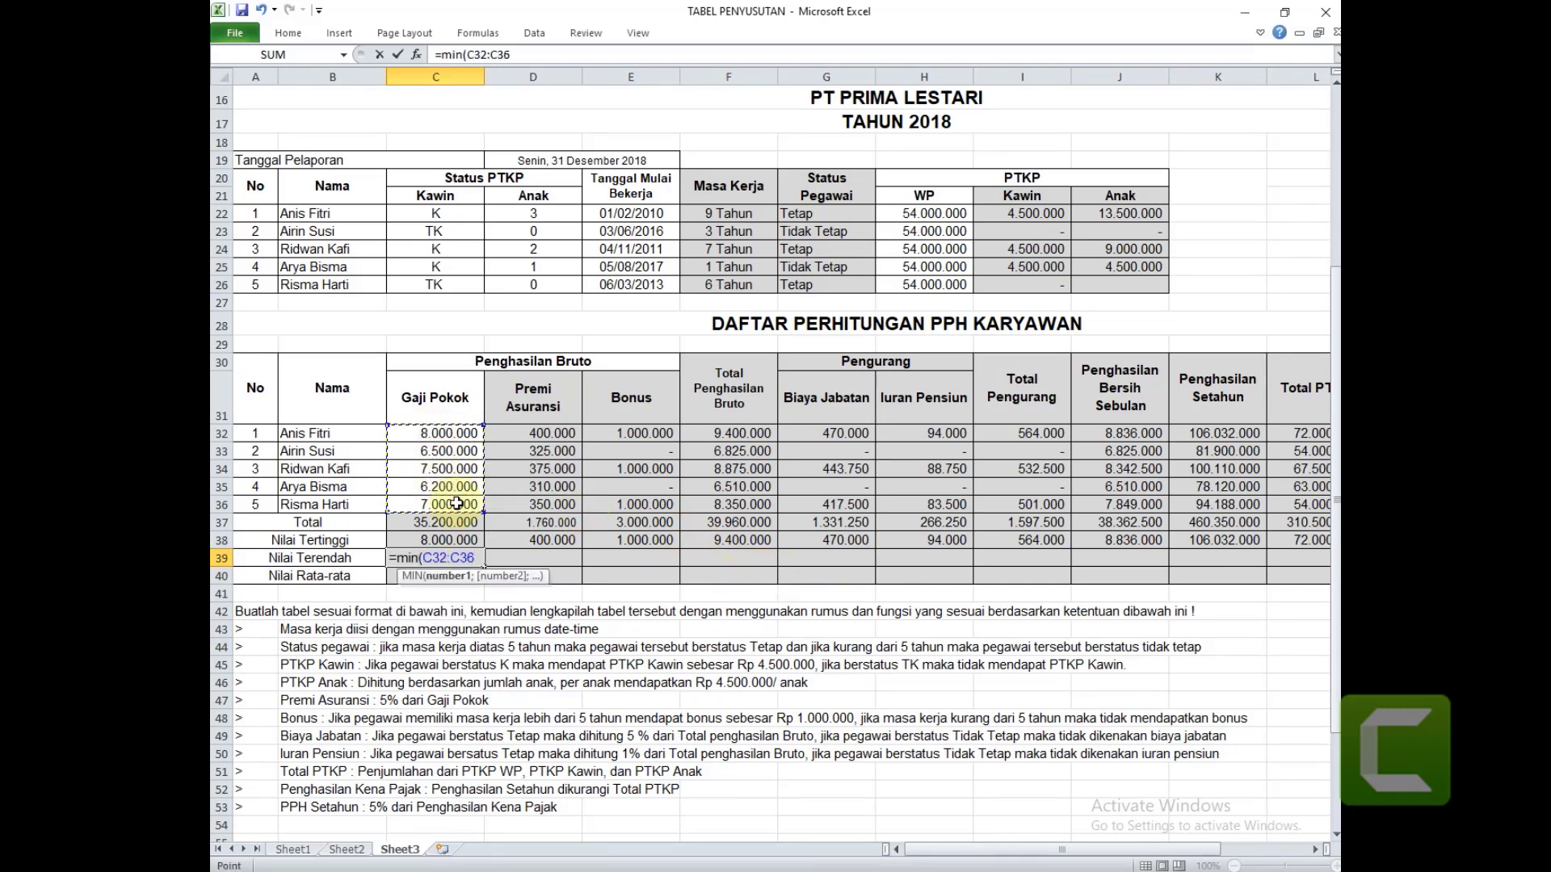
{"action": "type", "text": ")"}
{"action": "key", "text": "Return"}
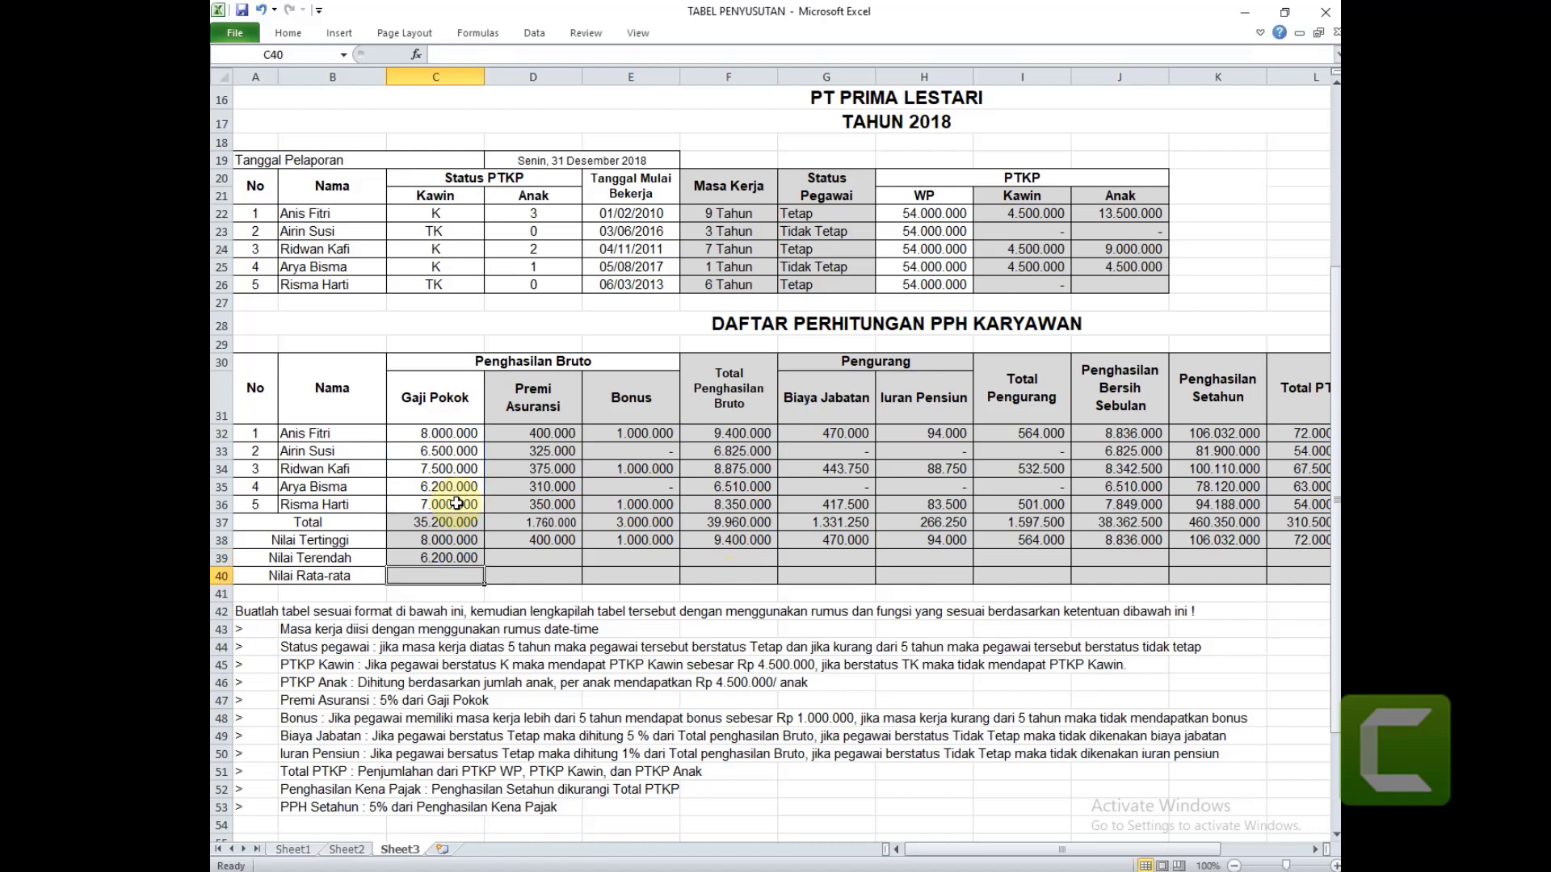
{"action": "left_click", "coordinate": [446, 557]}
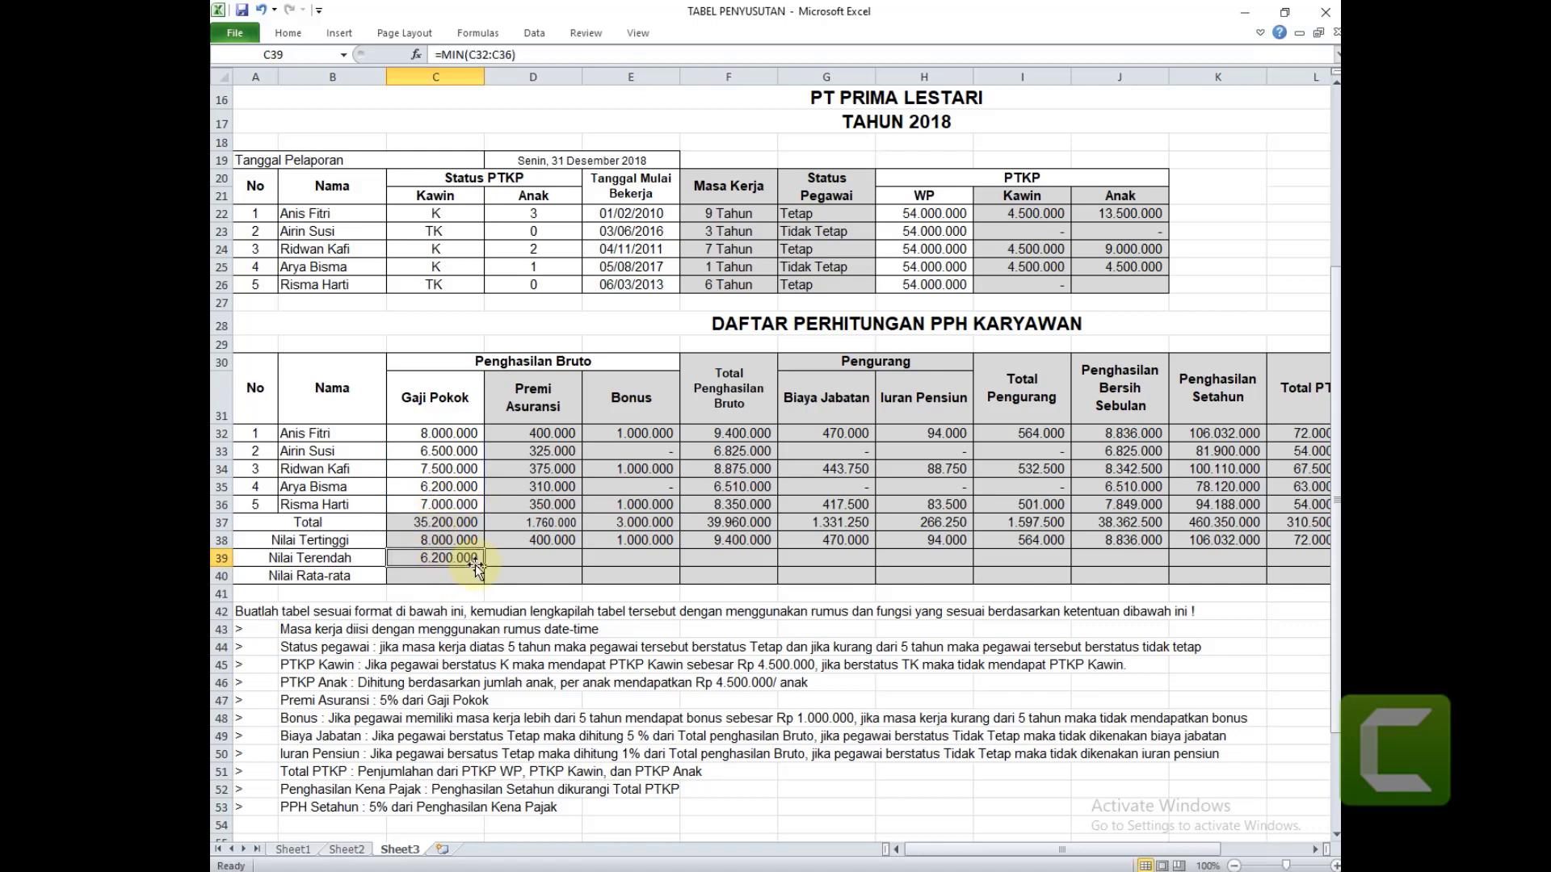
{"action": "left_click_drag", "start_coordinate": [484, 567], "coordinate": [1272, 559]}
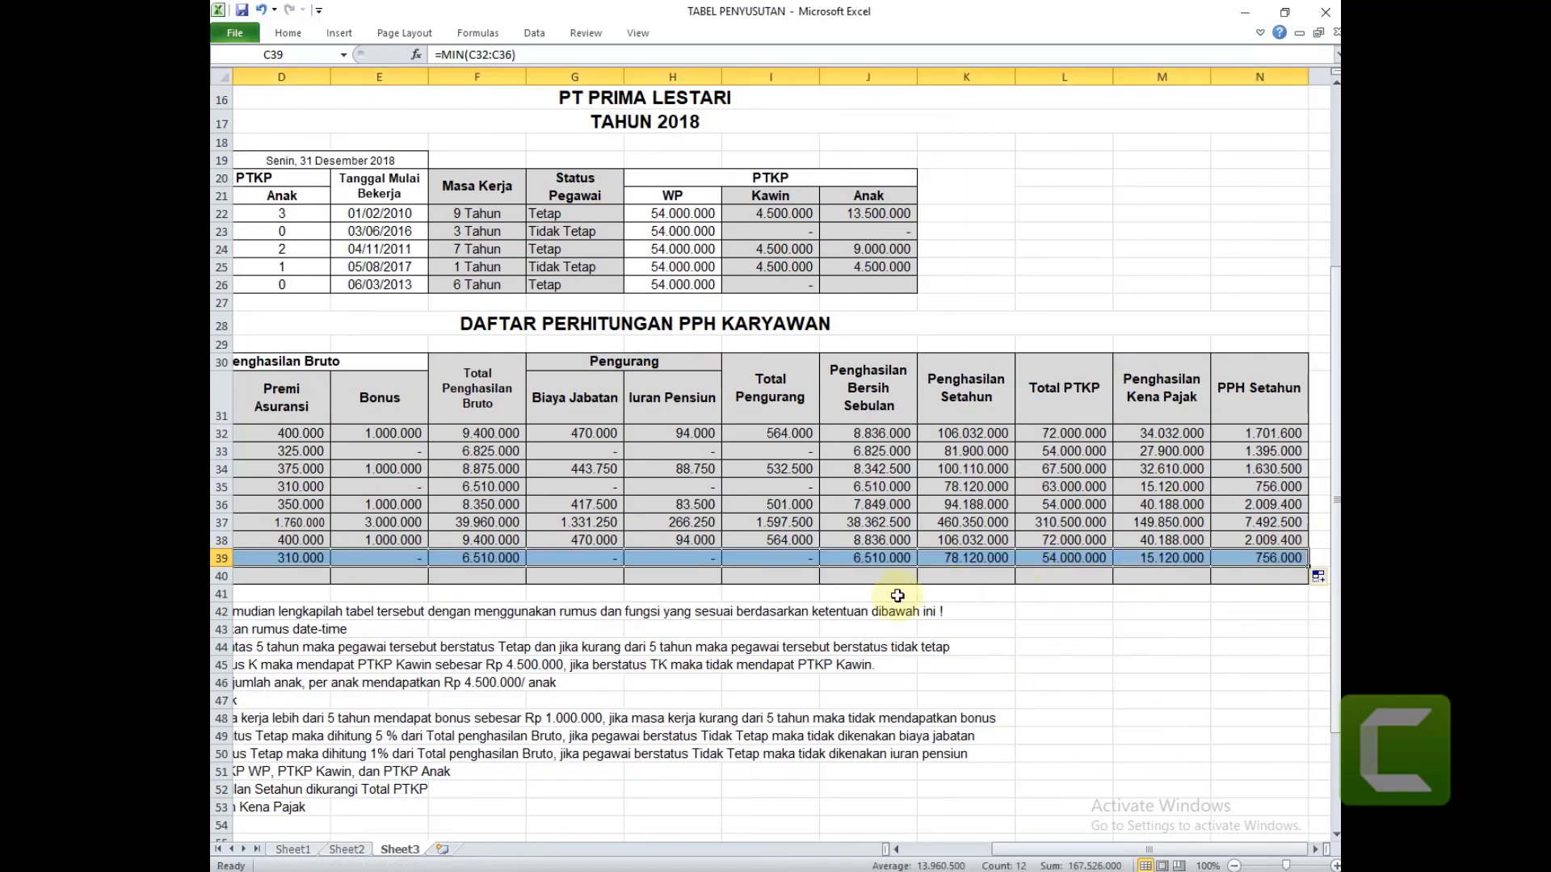
Enter =AVERAGE(C32:C36) in C40 for the average Gaji Pokok and copy the formula across the Nilai Rata-rata row through N40.
{"action": "left_click", "coordinate": [760, 581]}
{"action": "key", "text": "Left"}
{"action": "key", "text": "Left"}
{"action": "key", "text": "Left"}
{"action": "key", "text": "Left"}
{"action": "key", "text": "Left"}
{"action": "key", "text": "Left"}
{"action": "key", "text": "Left"}
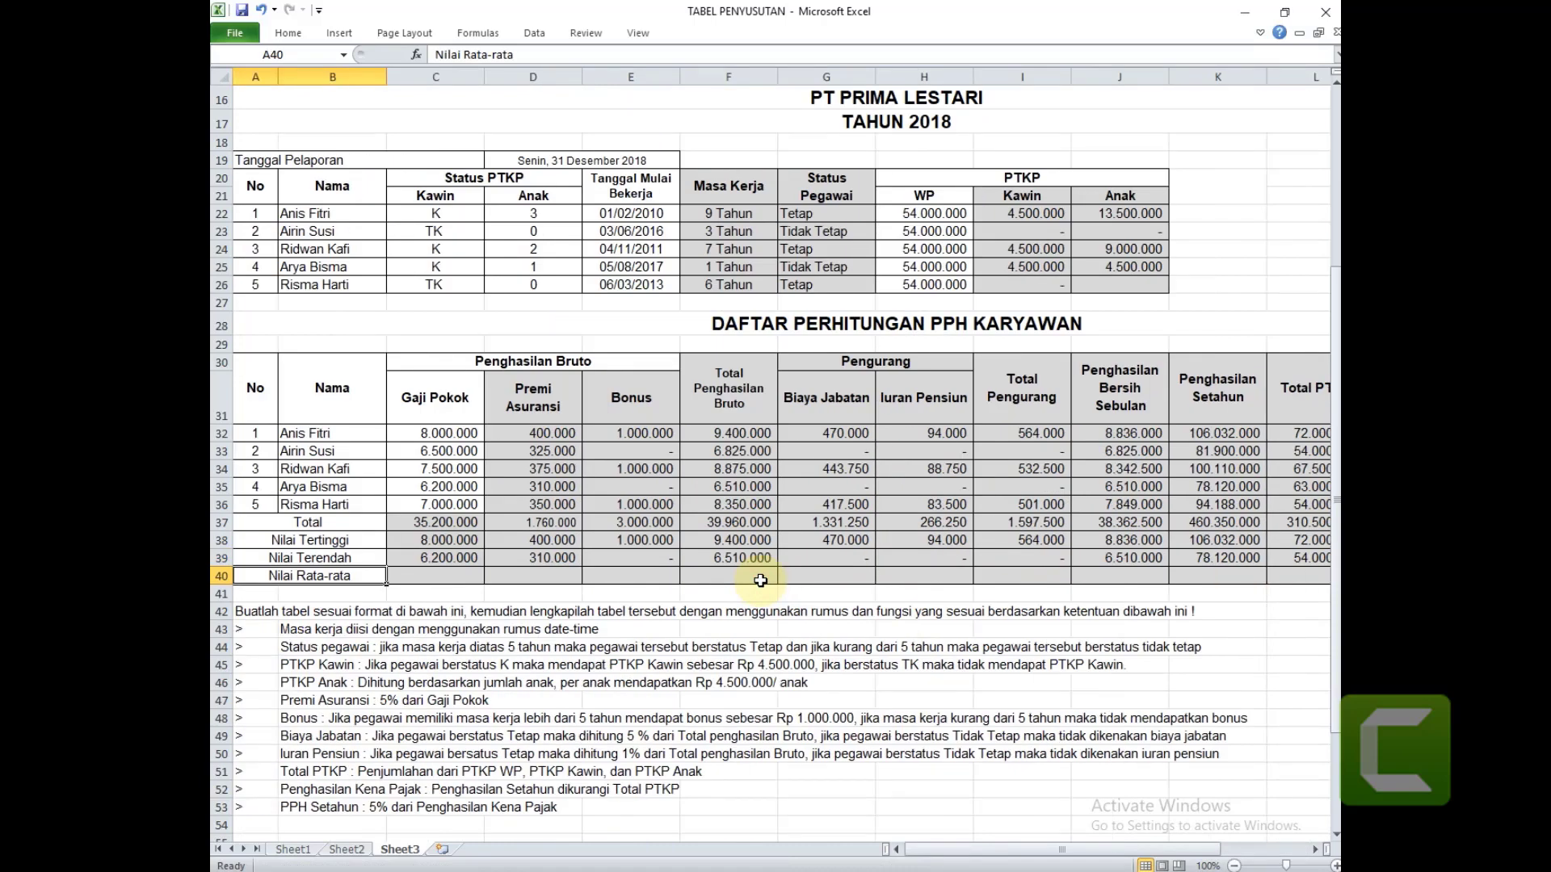
{"action": "key", "text": "Right"}
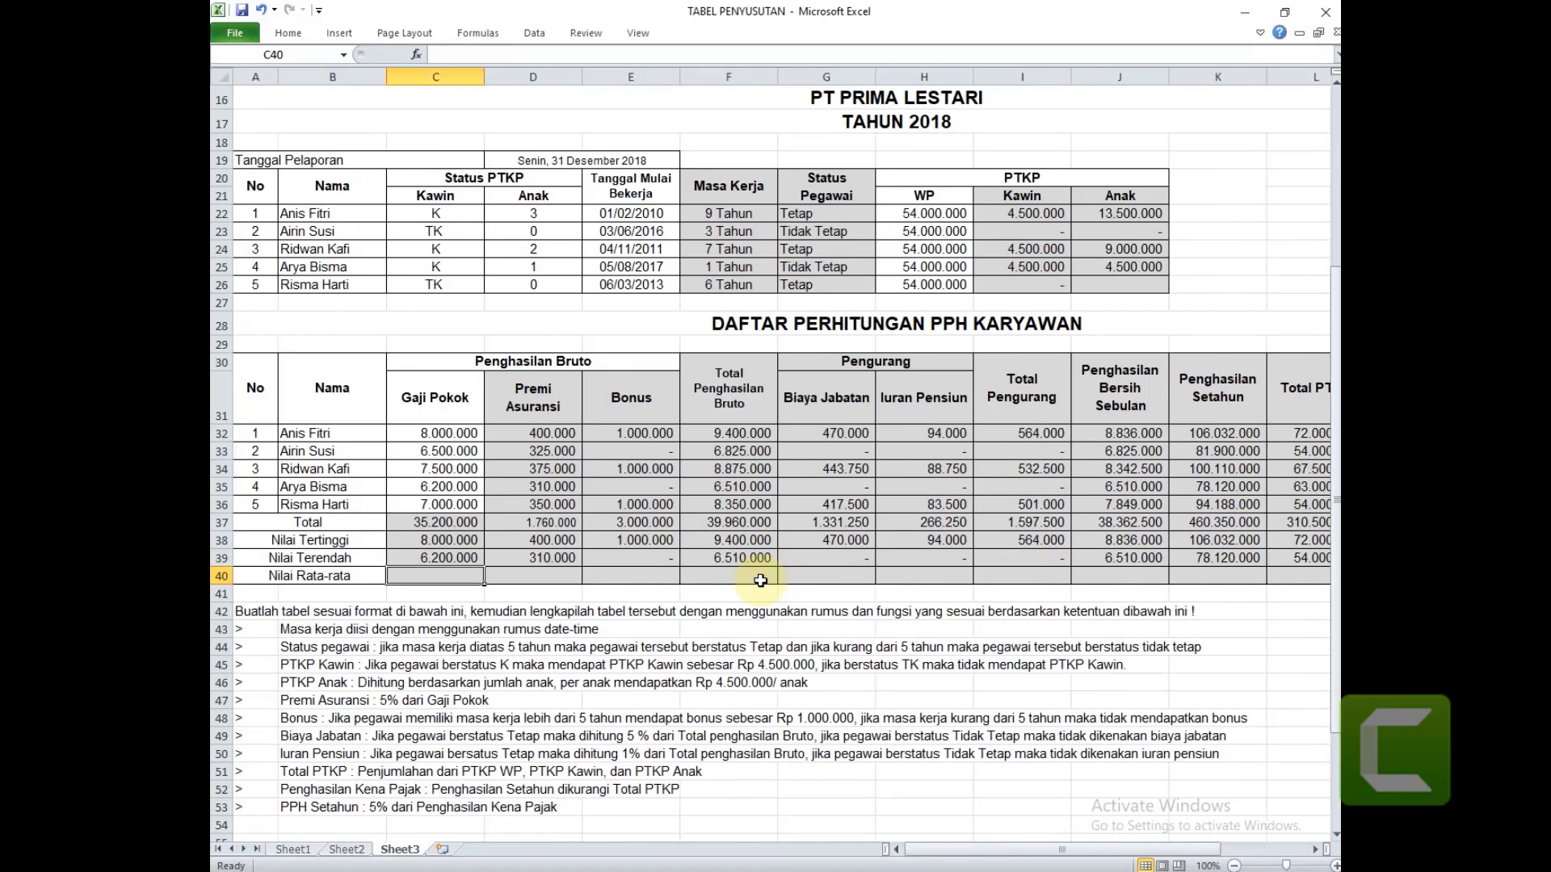
{"action": "type", "text": "=a"}
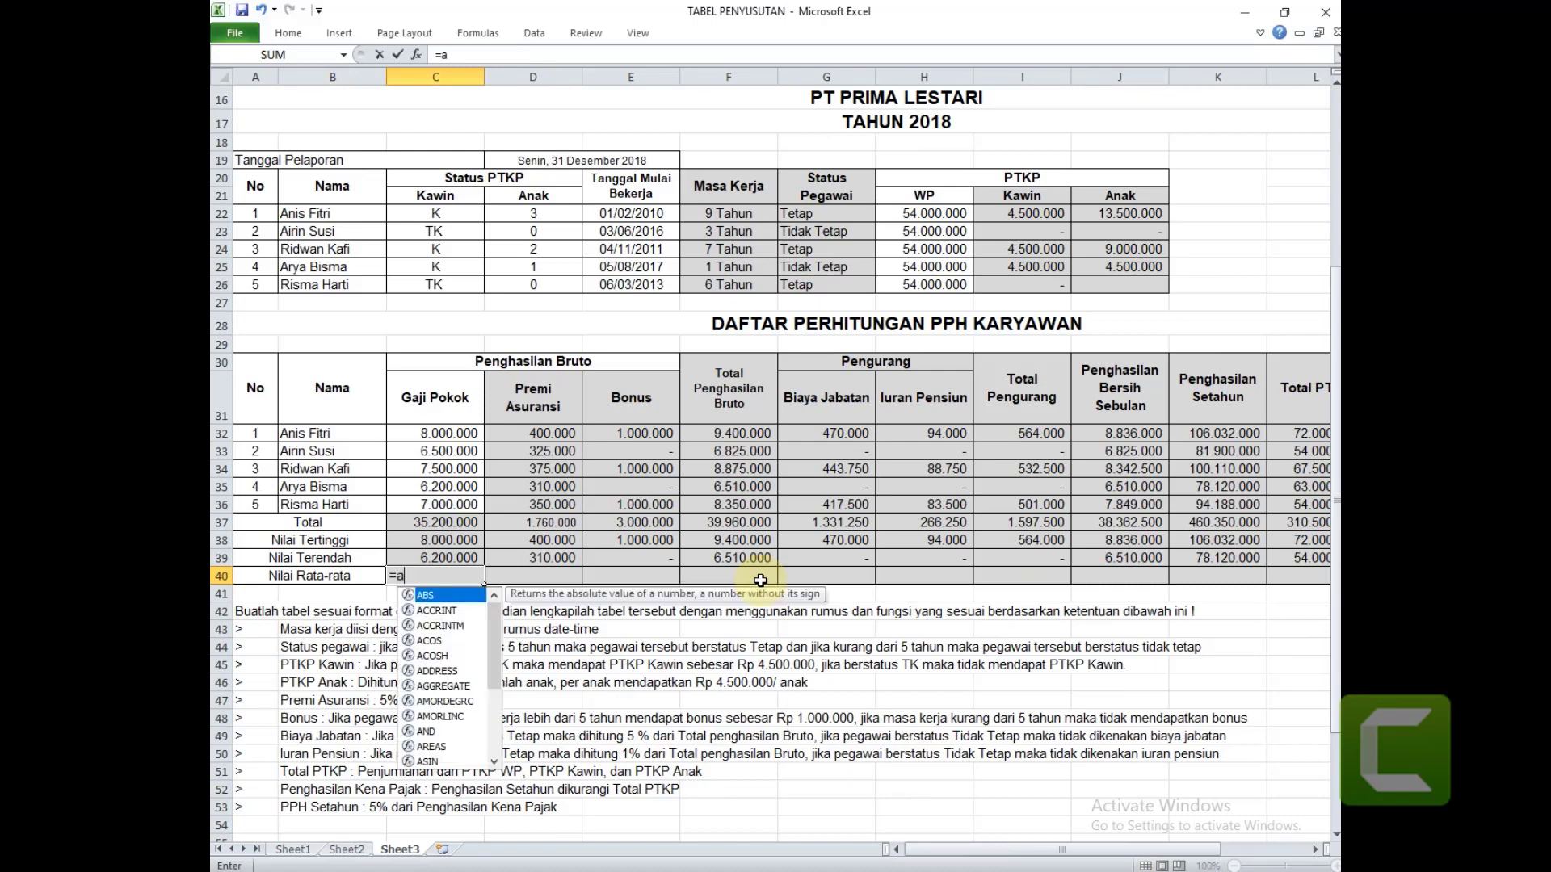
{"action": "type", "text": "verag"}
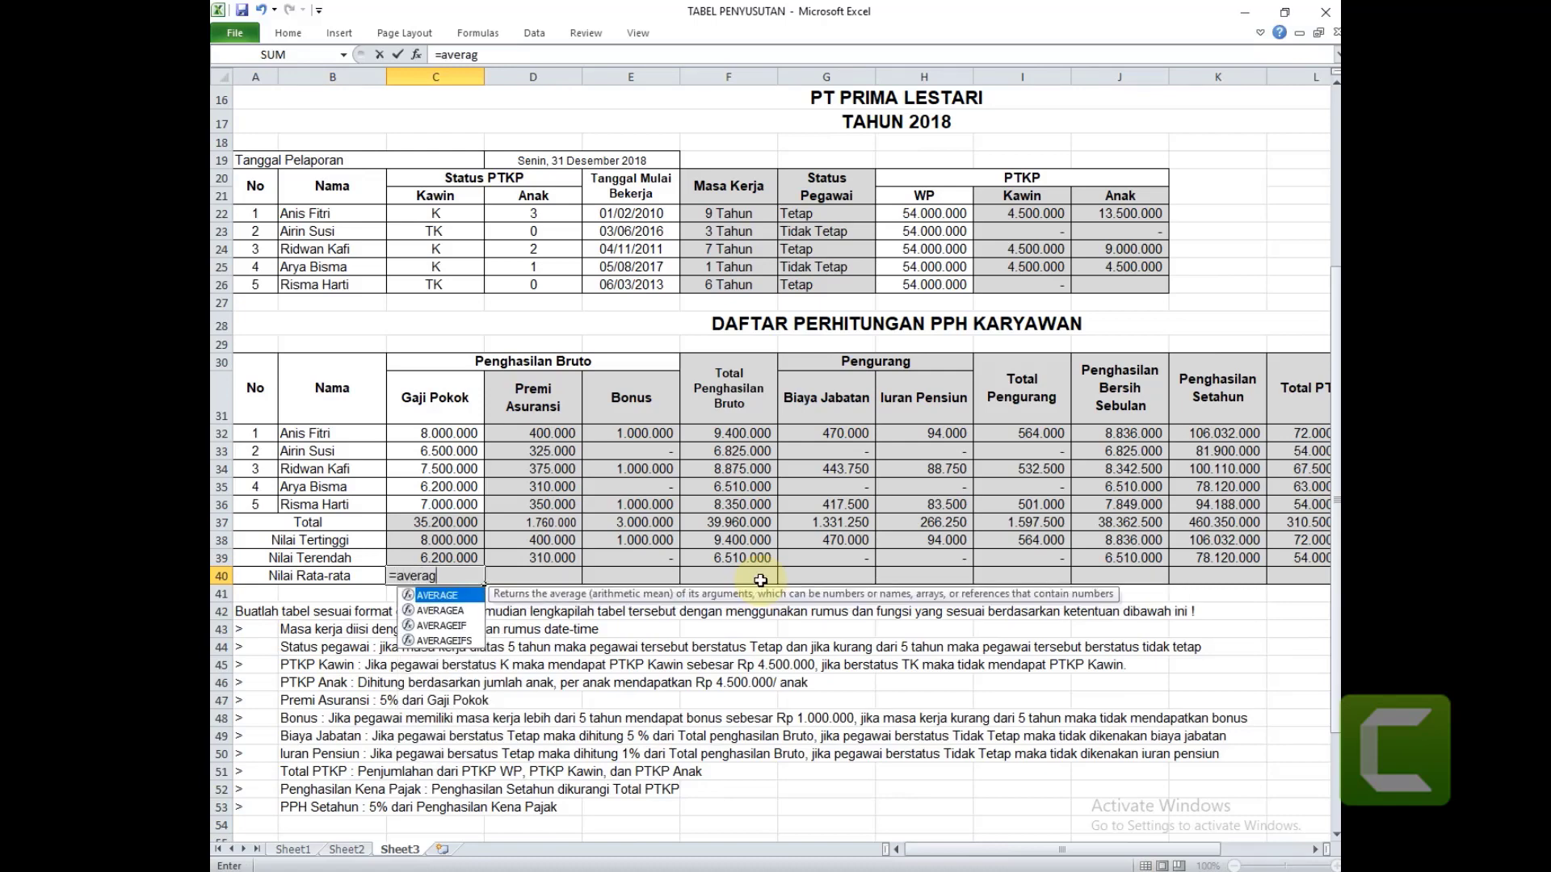
{"action": "type", "text": "e("}
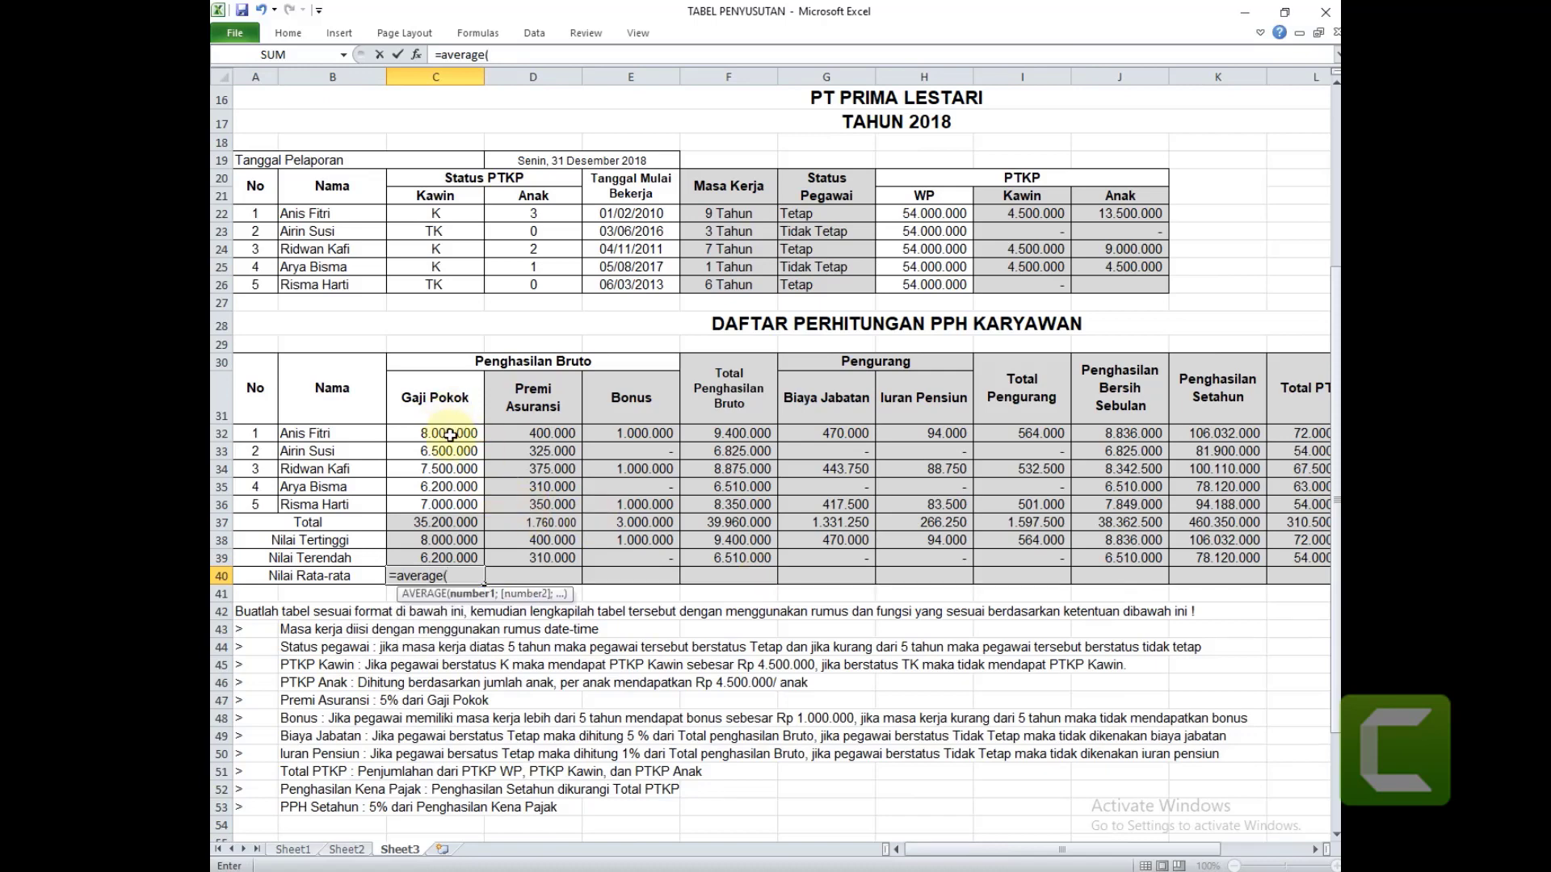
{"action": "left_click_drag", "start_coordinate": [448, 435], "coordinate": [461, 498]}
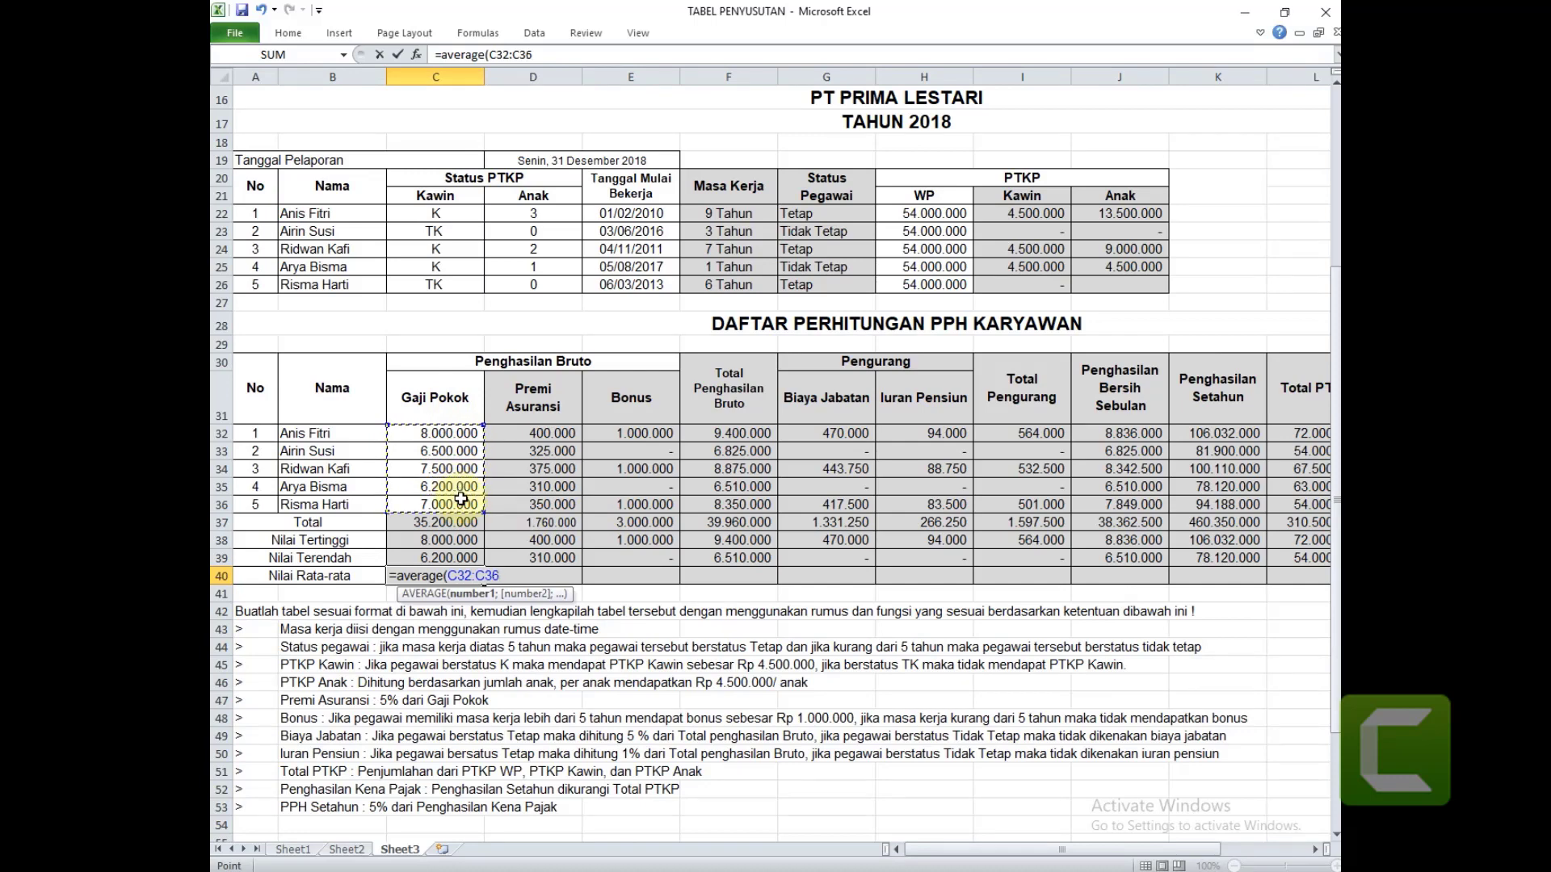
{"action": "type", "text": ")"}
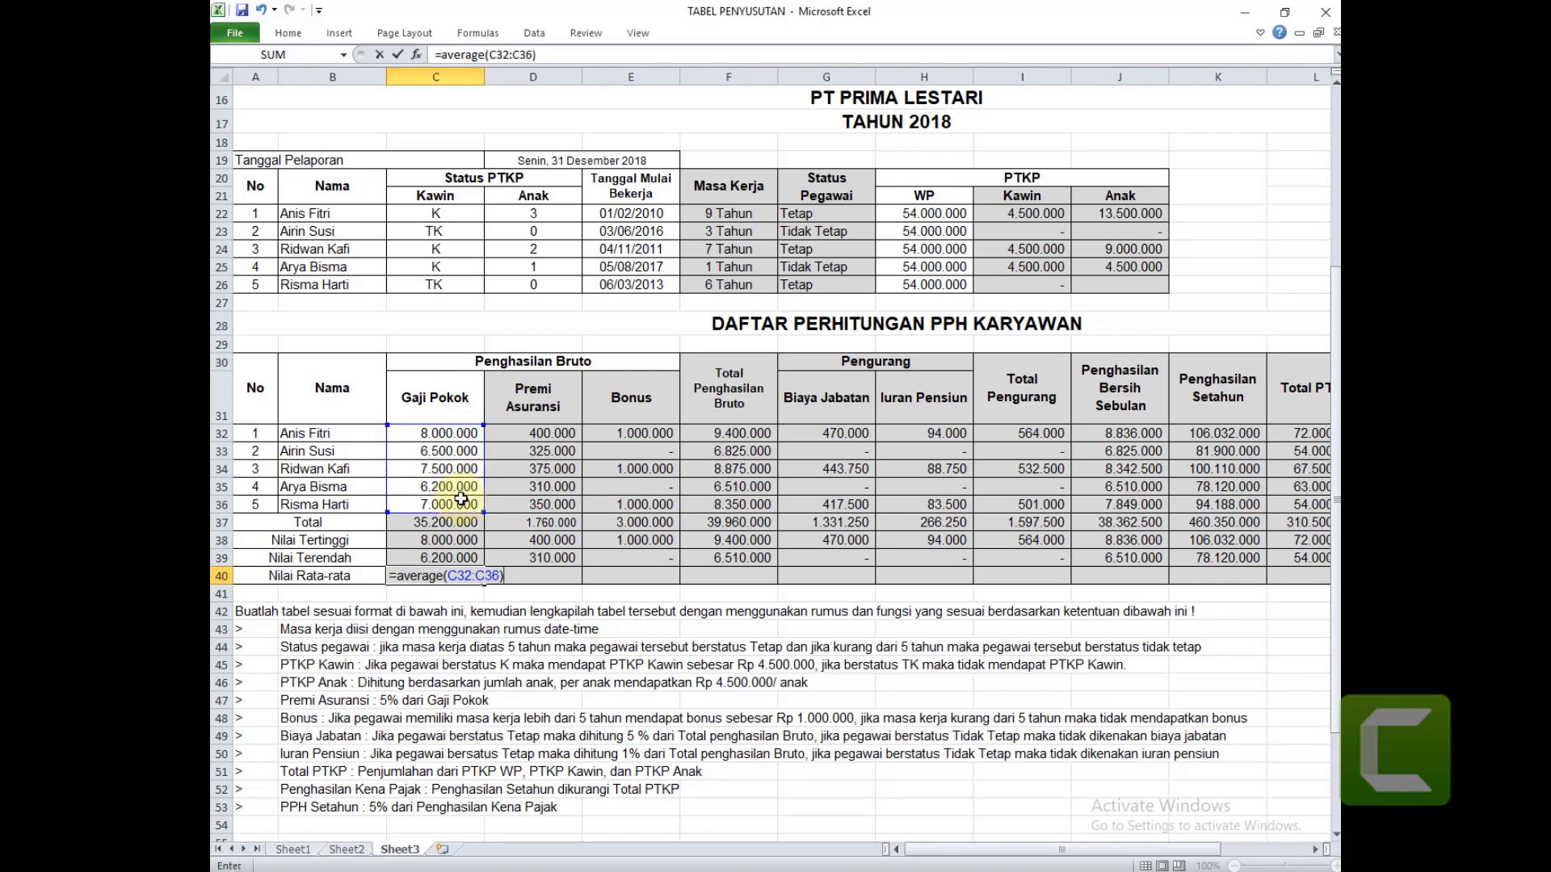
{"action": "key", "text": "Return"}
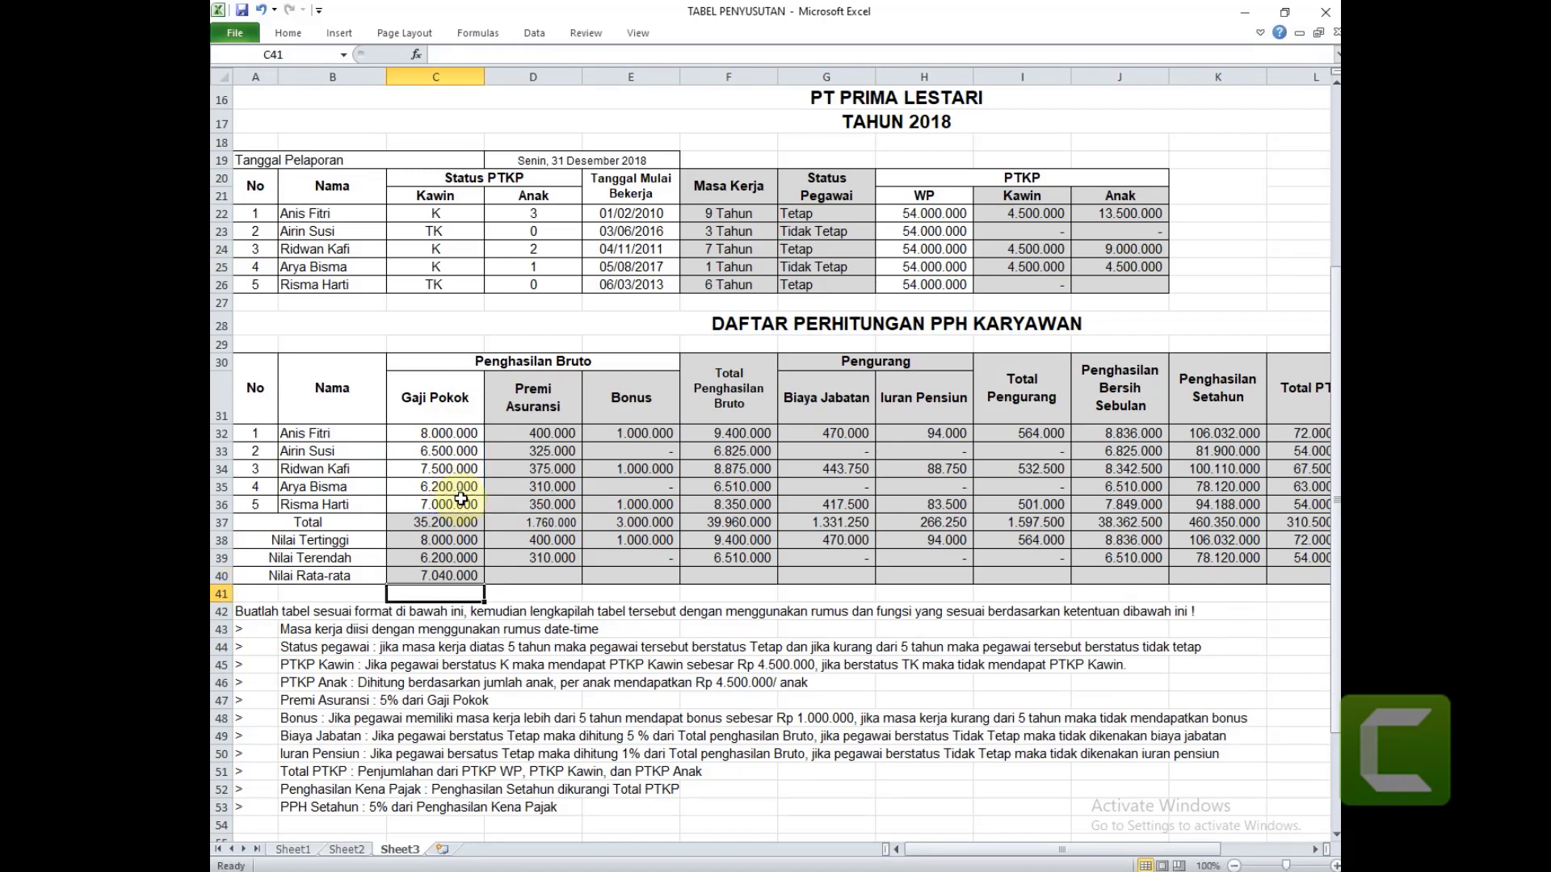
{"action": "left_click", "coordinate": [426, 577]}
{"action": "left_click_drag", "start_coordinate": [479, 578], "coordinate": [1289, 578]}
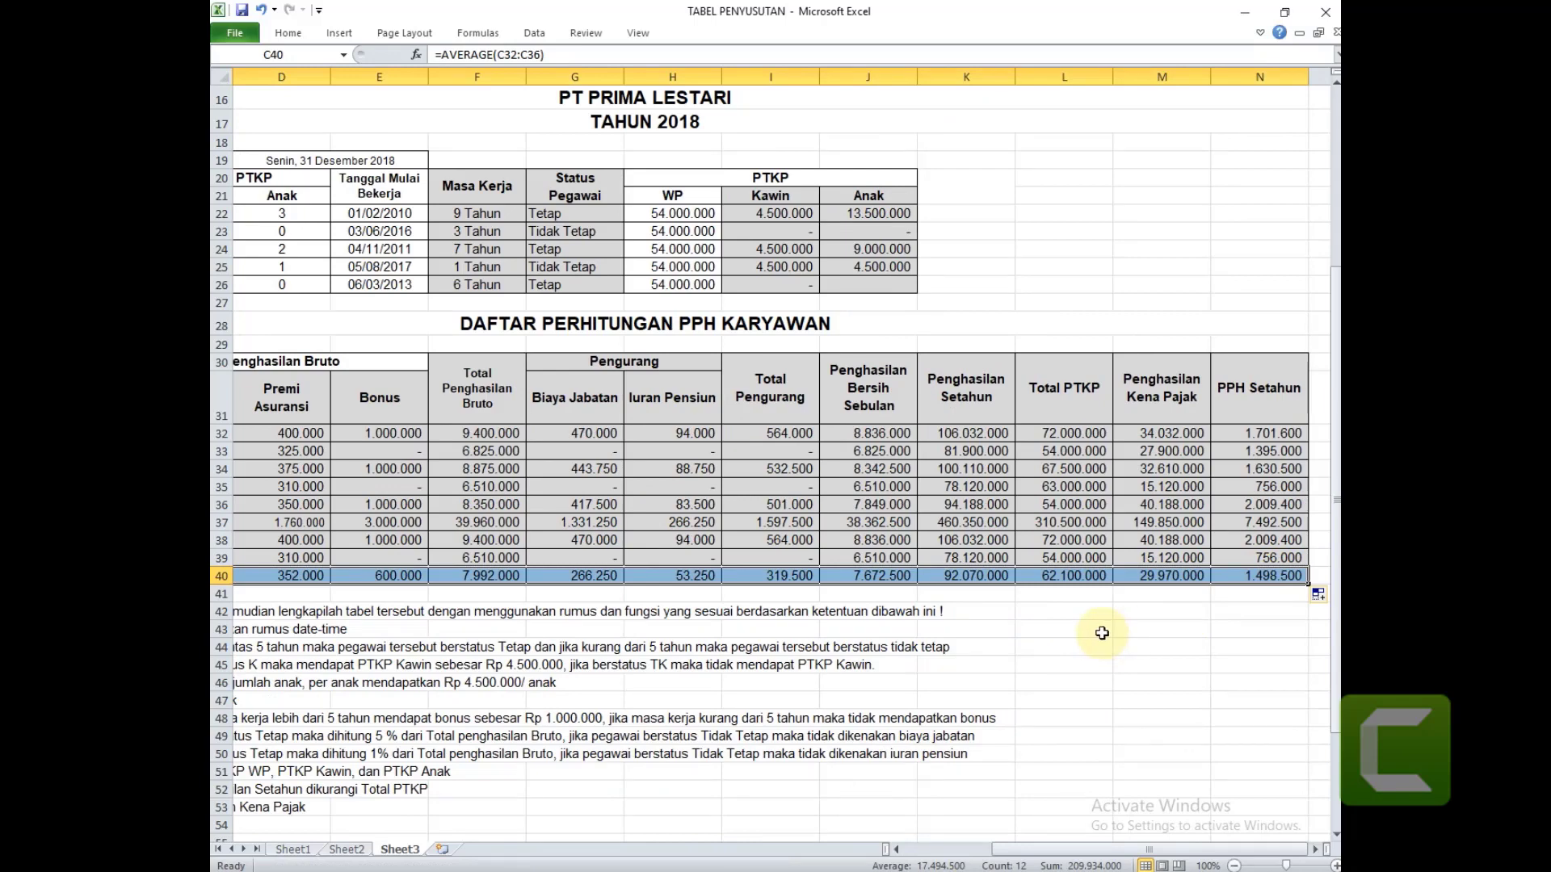
{"action": "left_click", "coordinate": [1102, 633]}
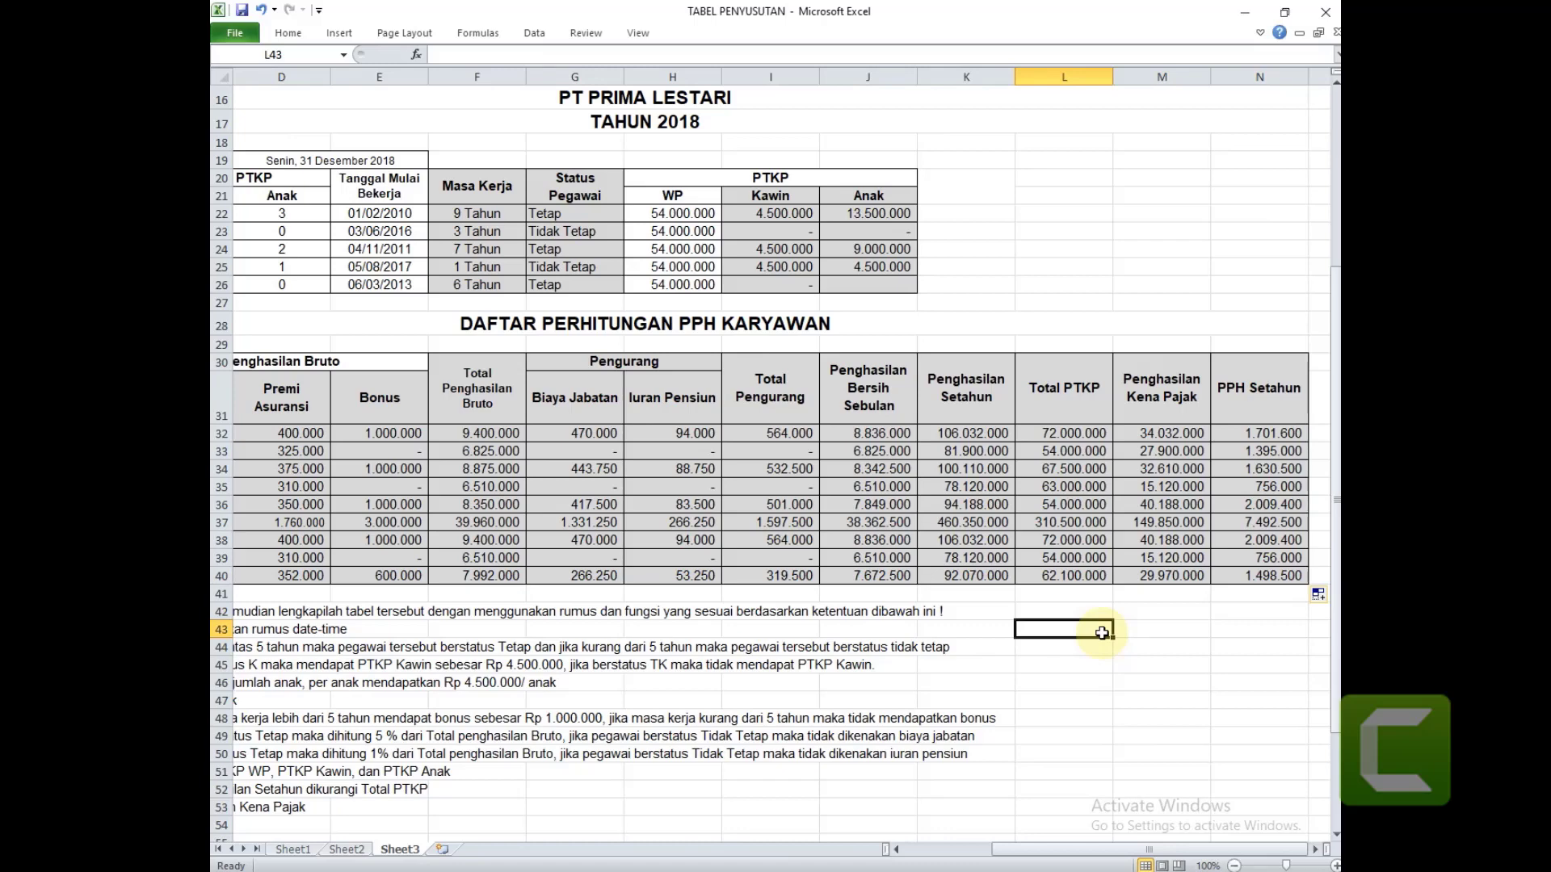
Review the salary and PPH calculation tables, including the summary rows, against the list of calculation rules below them.
{"action": "key", "text": "Left"}
{"action": "key", "text": "Left"}
{"action": "key", "text": "Left"}
{"action": "key", "text": "Left"}
{"action": "key", "text": "Left"}
{"action": "key", "text": "Left"}
{"action": "key", "text": "Left"}
{"action": "key", "text": "Left"}
{"action": "key", "text": "Left"}
{"action": "key", "text": "Left"}
{"action": "key", "text": "Left"}
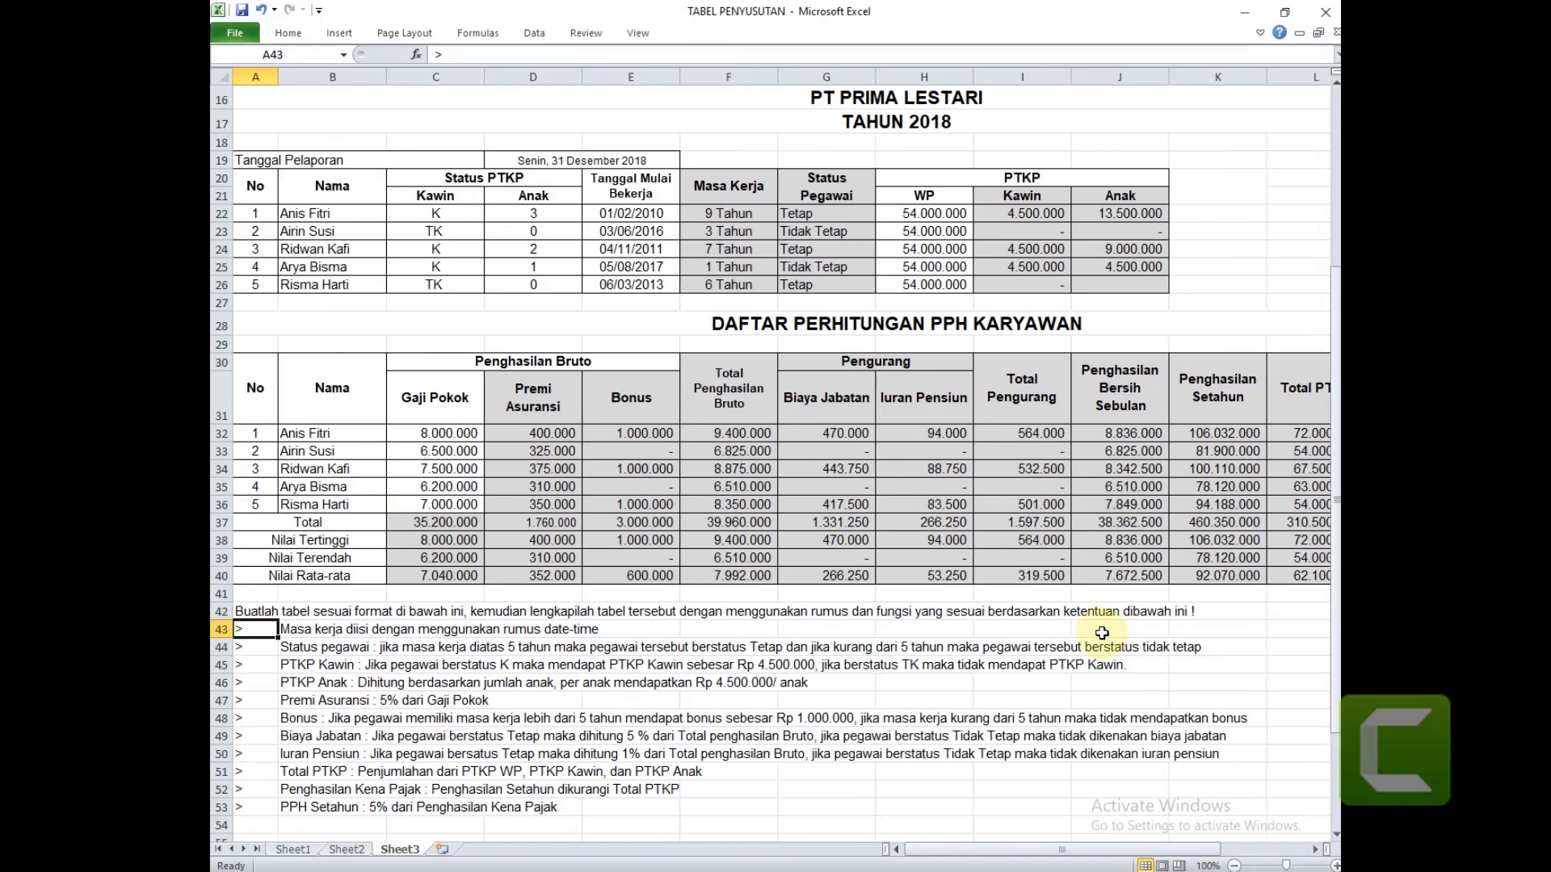
{"action": "key", "text": "Up"}
{"action": "key", "text": "Up"}
{"action": "key", "text": "Up"}
{"action": "key", "text": "Up"}
{"action": "key", "text": "Up"}
{"action": "key", "text": "Up"}
{"action": "key", "text": "Up"}
{"action": "key", "text": "Up"}
{"action": "key", "text": "Up"}
{"action": "key", "text": "Up"}
{"action": "key", "text": "Up"}
{"action": "key", "text": "Up"}
{"action": "key", "text": "Up"}
{"action": "key", "text": "Up"}
{"action": "key", "text": "Up"}
{"action": "key", "text": "Up"}
{"action": "key", "text": "Up"}
{"action": "key", "text": "Up"}
{"action": "key", "text": "Up"}
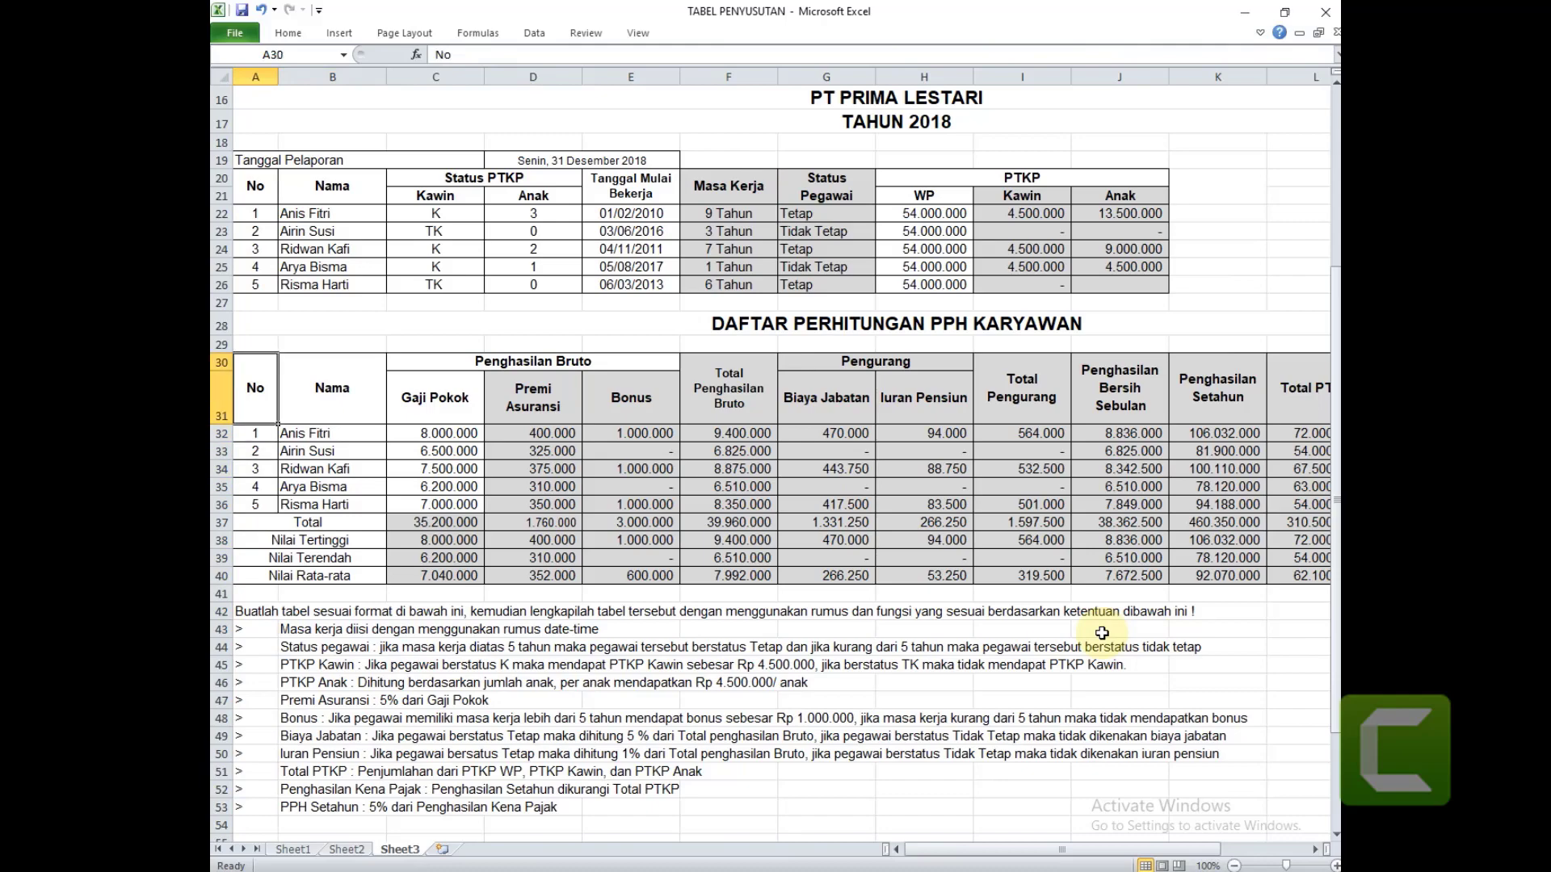
{"action": "key", "text": "Up"}
{"action": "key", "text": "Up"}
{"action": "key", "text": "Up"}
{"action": "key", "text": "Up"}
{"action": "key", "text": "Up"}
{"action": "key", "text": "Up"}
{"action": "key", "text": "Up"}
{"action": "key", "text": "Up"}
{"action": "key", "text": "Up"}
{"action": "key", "text": "Up"}
{"action": "key", "text": "Up"}
{"action": "key", "text": "Down"}
{"action": "key", "text": "Down"}
{"action": "key", "text": "Down"}
{"action": "key", "text": "Down"}
{"action": "key", "text": "Down"}
{"action": "key", "text": "Down"}
{"action": "key", "text": "Down"}
{"action": "key", "text": "Down"}
{"action": "key", "text": "Down"}
{"action": "key", "text": "Down"}
{"action": "key", "text": "Down"}
{"action": "key", "text": "Down"}
{"action": "key", "text": "Down"}
{"action": "key", "text": "Down"}
{"action": "key", "text": "Down"}
{"action": "key", "text": "Down"}
{"action": "key", "text": "Down"}
{"action": "key", "text": "Down"}
{"action": "key", "text": "Down"}
{"action": "key", "text": "Down"}
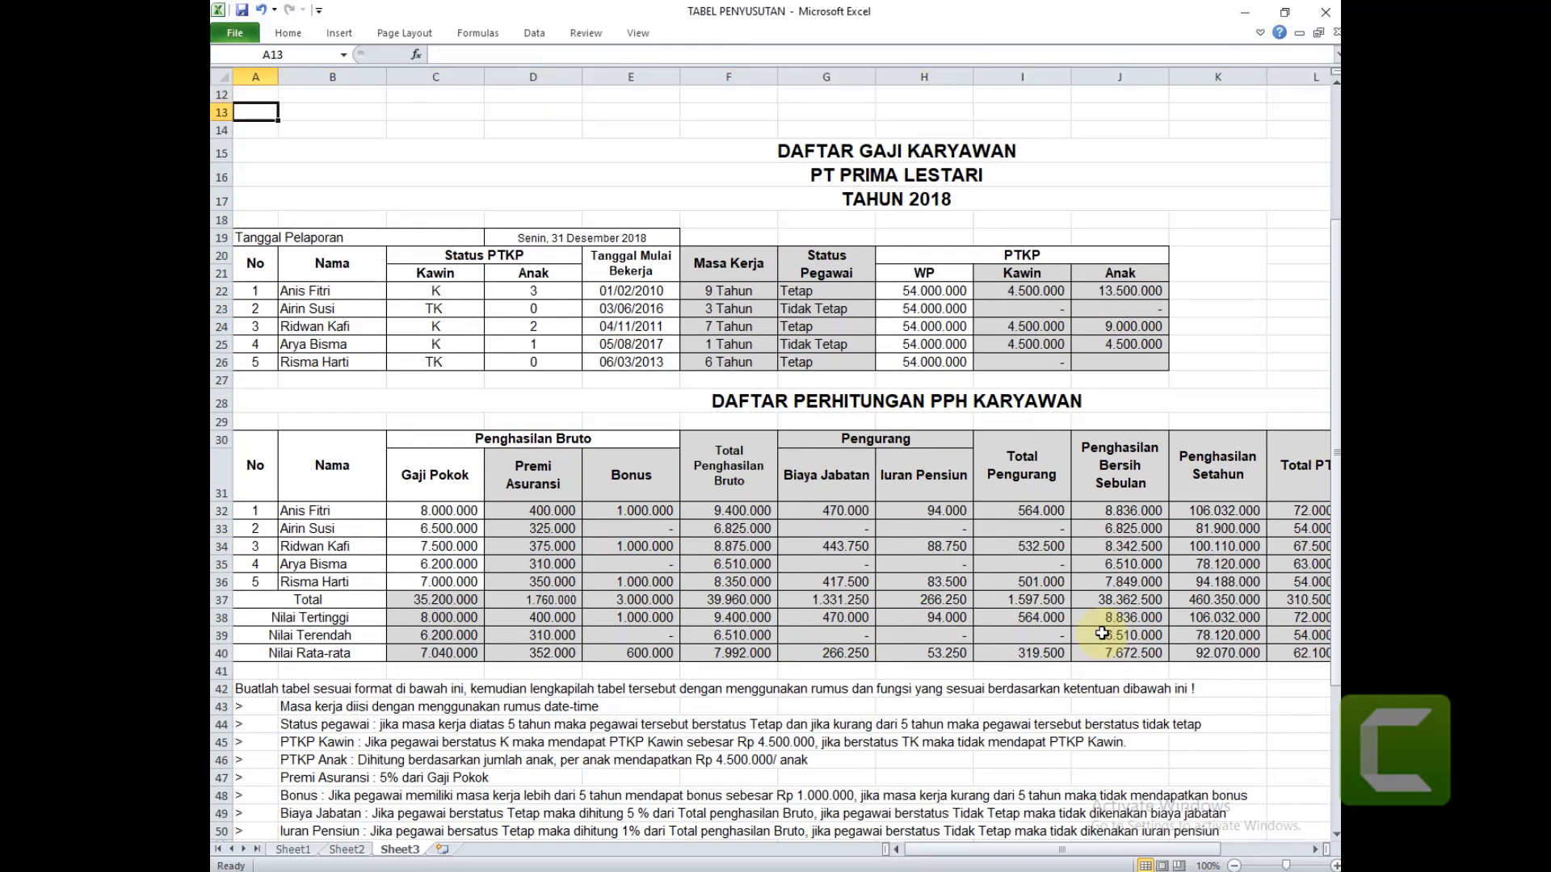
{"action": "key", "text": "Down"}
{"action": "key", "text": "Down"}
{"action": "key", "text": "Down"}
{"action": "key", "text": "Down"}
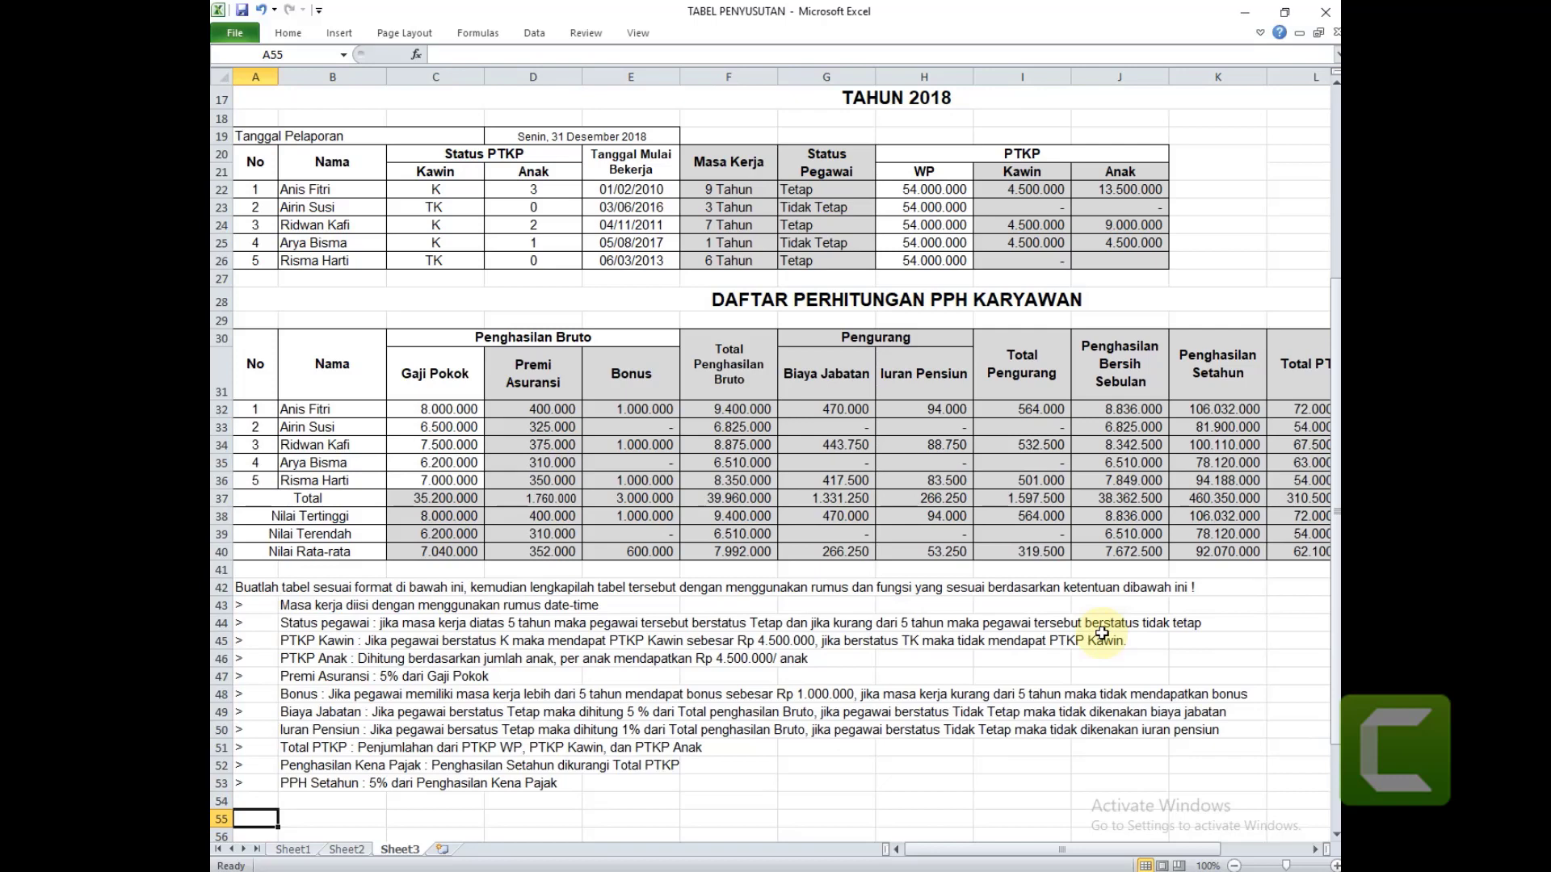
{"action": "key", "text": "Up"}
{"action": "key", "text": "Up"}
{"action": "key", "text": "Up"}
{"action": "key", "text": "Up"}
{"action": "key", "text": "Up"}
{"action": "key", "text": "Up"}
{"action": "key", "text": "Up"}
{"action": "key", "text": "Up"}
{"action": "key", "text": "Up"}
{"action": "key", "text": "Up"}
{"action": "key", "text": "Up"}
{"action": "key", "text": "Up"}
{"action": "key", "text": "Up"}
{"action": "key", "text": "Up"}
{"action": "key", "text": "Up"}
{"action": "key", "text": "Up"}
{"action": "key", "text": "Up"}
{"action": "key", "text": "Up"}
{"action": "key", "text": "Up"}
{"action": "key", "text": "Up"}
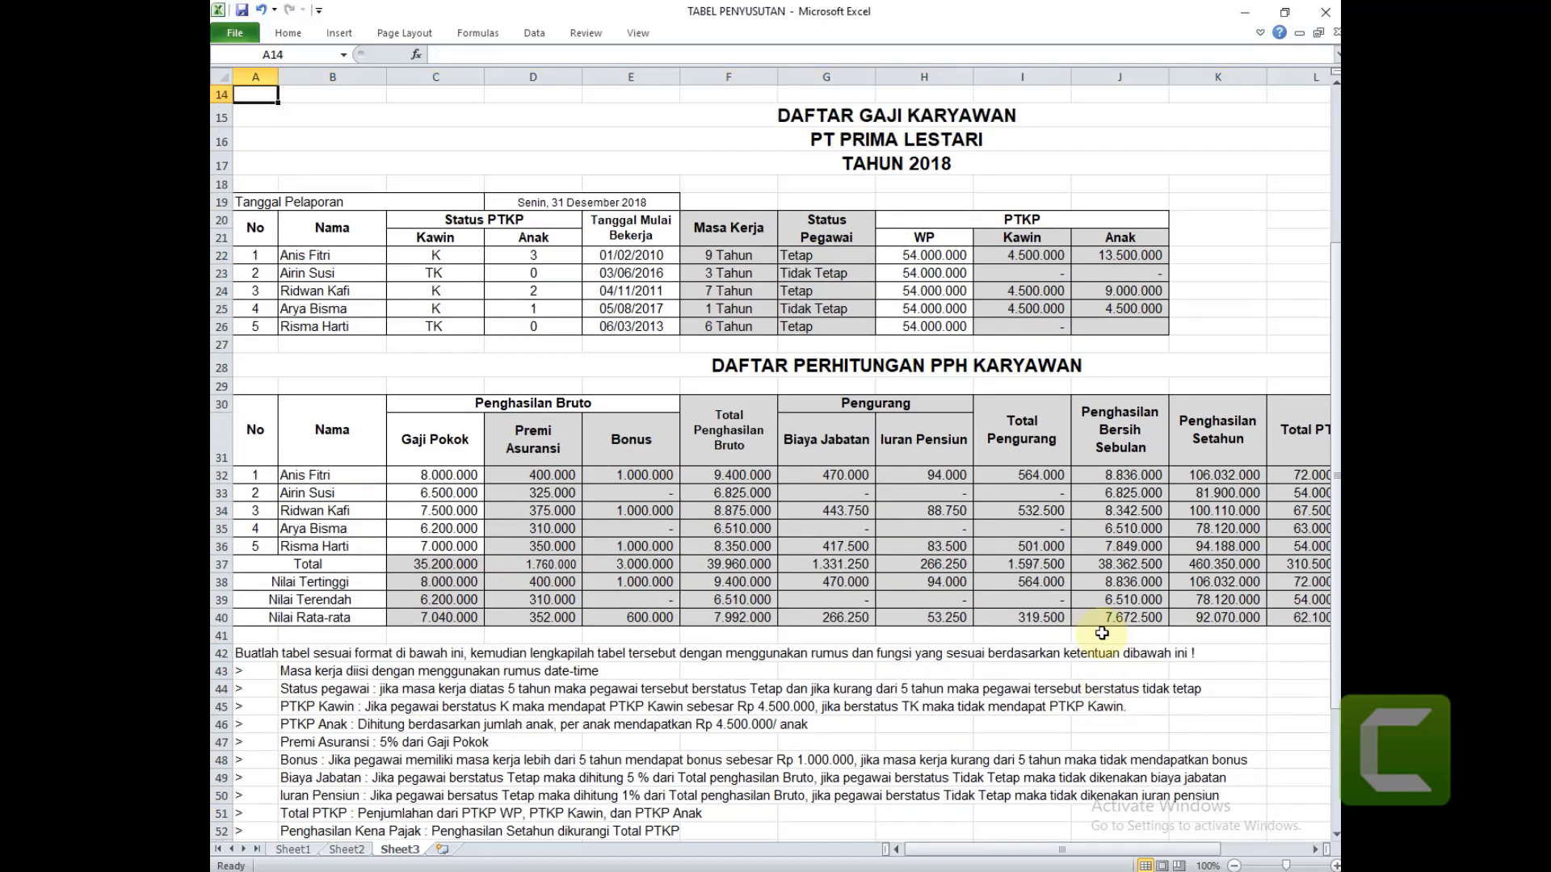